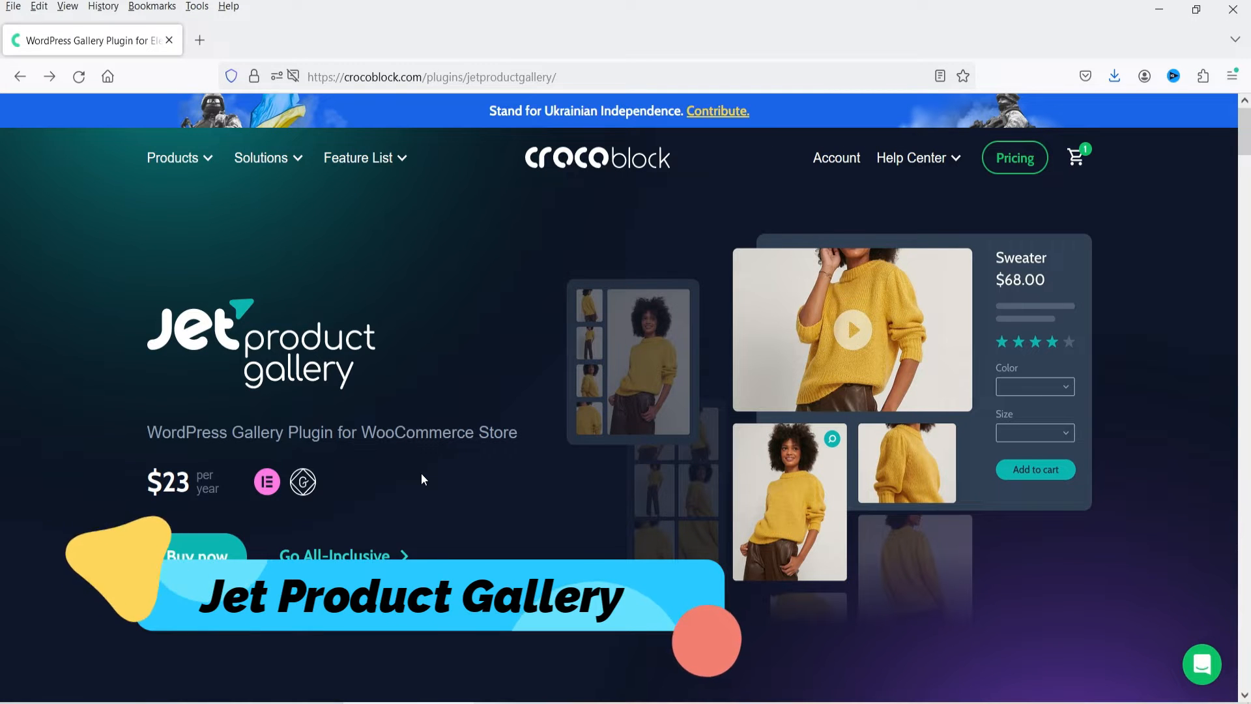
# Step: Review the JetProductGallery page's gallery content types, layouts, Elementor widgets and subscription options, plus the related WooCommerce gallery videos
pyautogui.moveTo(196, 155)
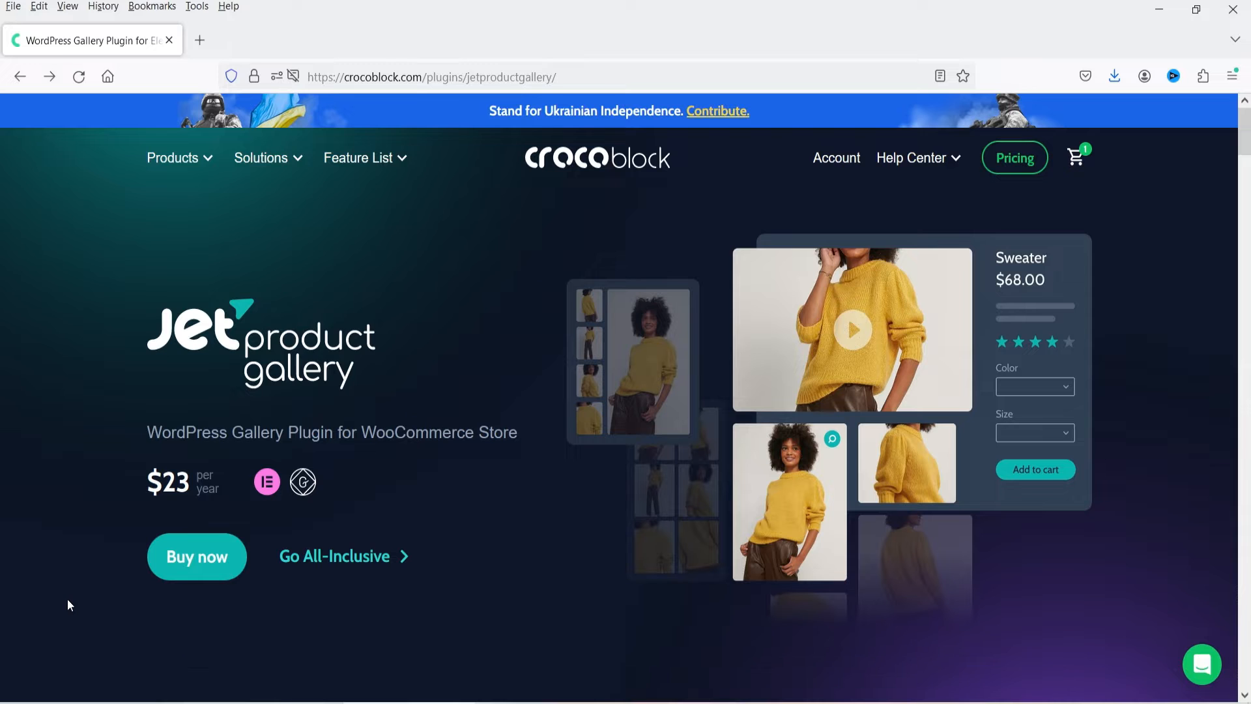
pyautogui.scroll(-8, 584, 375)
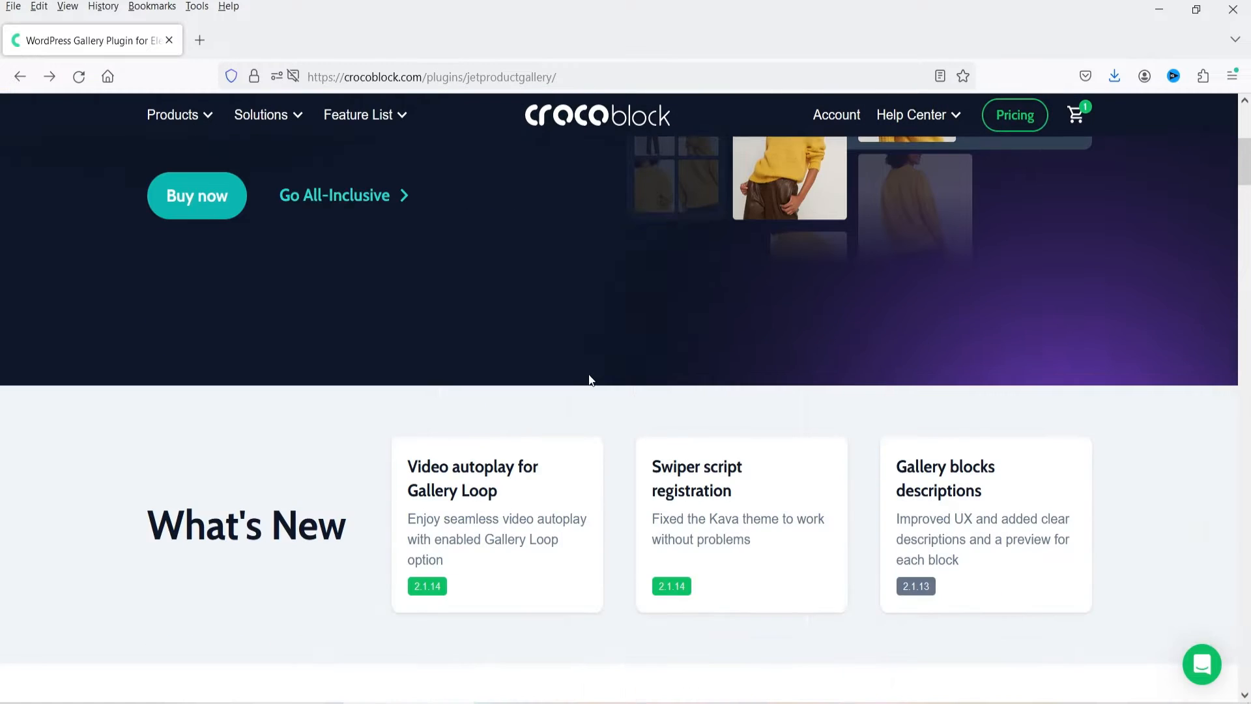
pyautogui.scroll(-5, 246, 439)
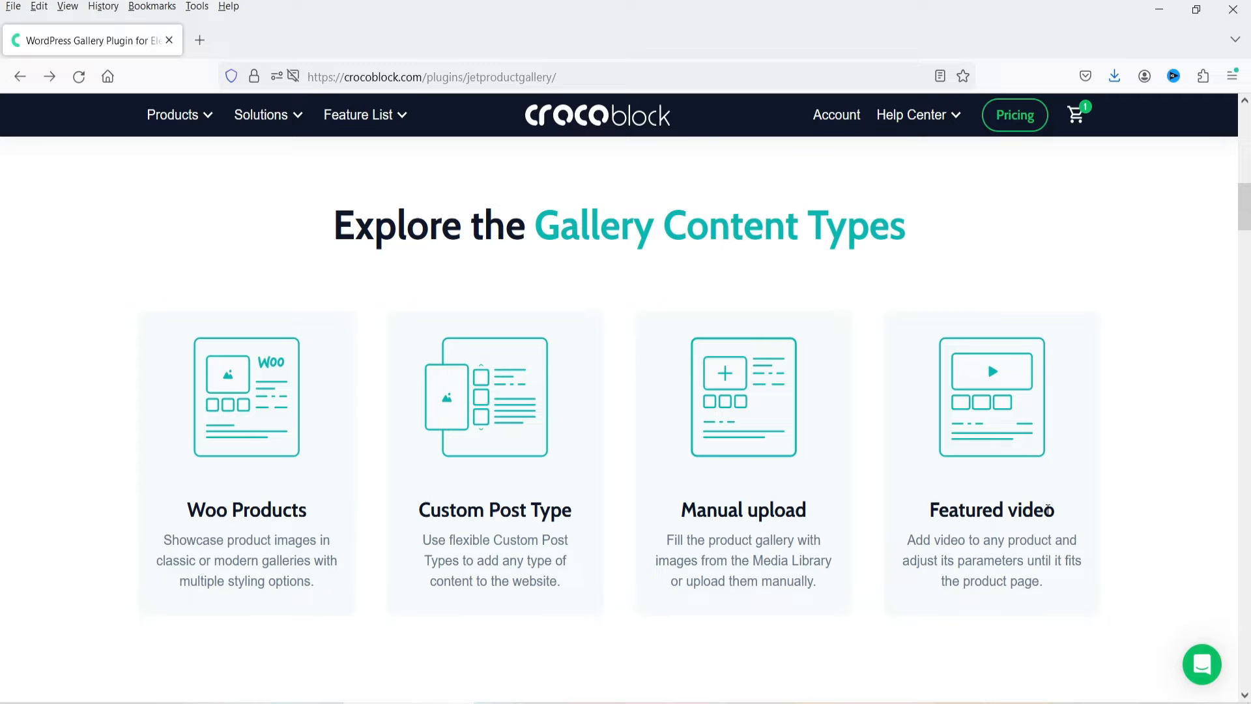
pyautogui.scroll(-10, 1075, 473)
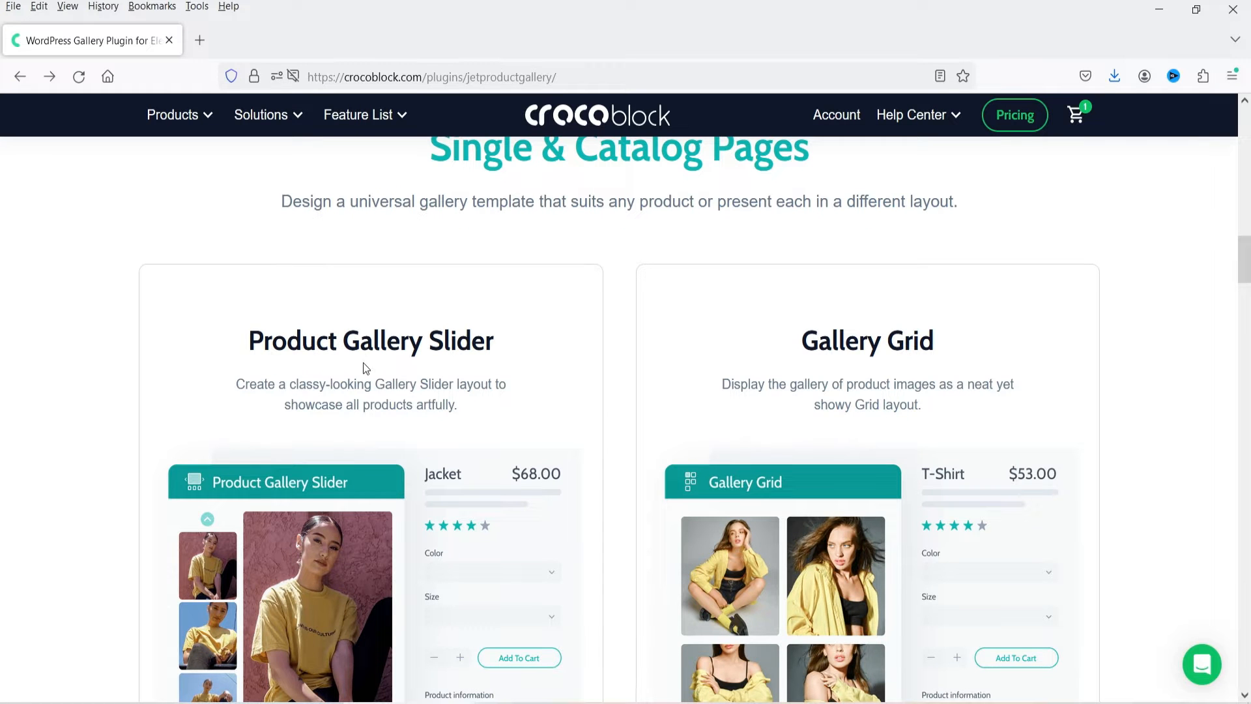
pyautogui.scroll(-5, 1160, 364)
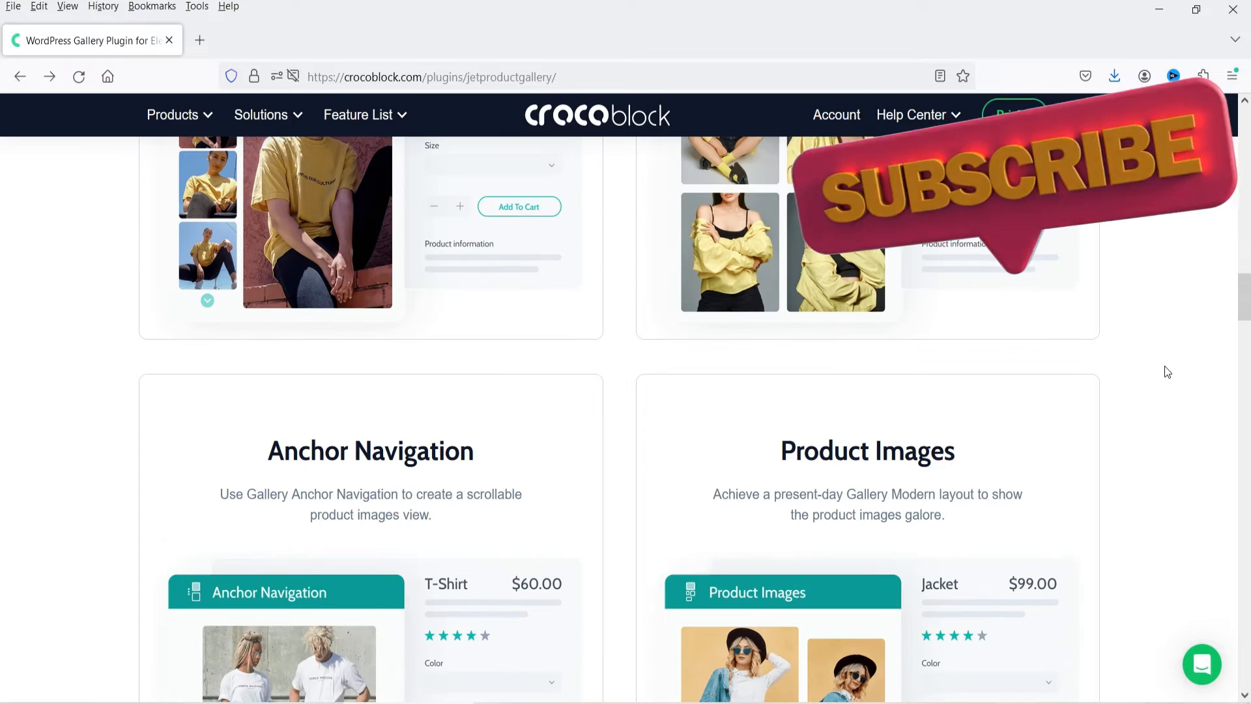
pyautogui.scroll(-3, 1167, 369)
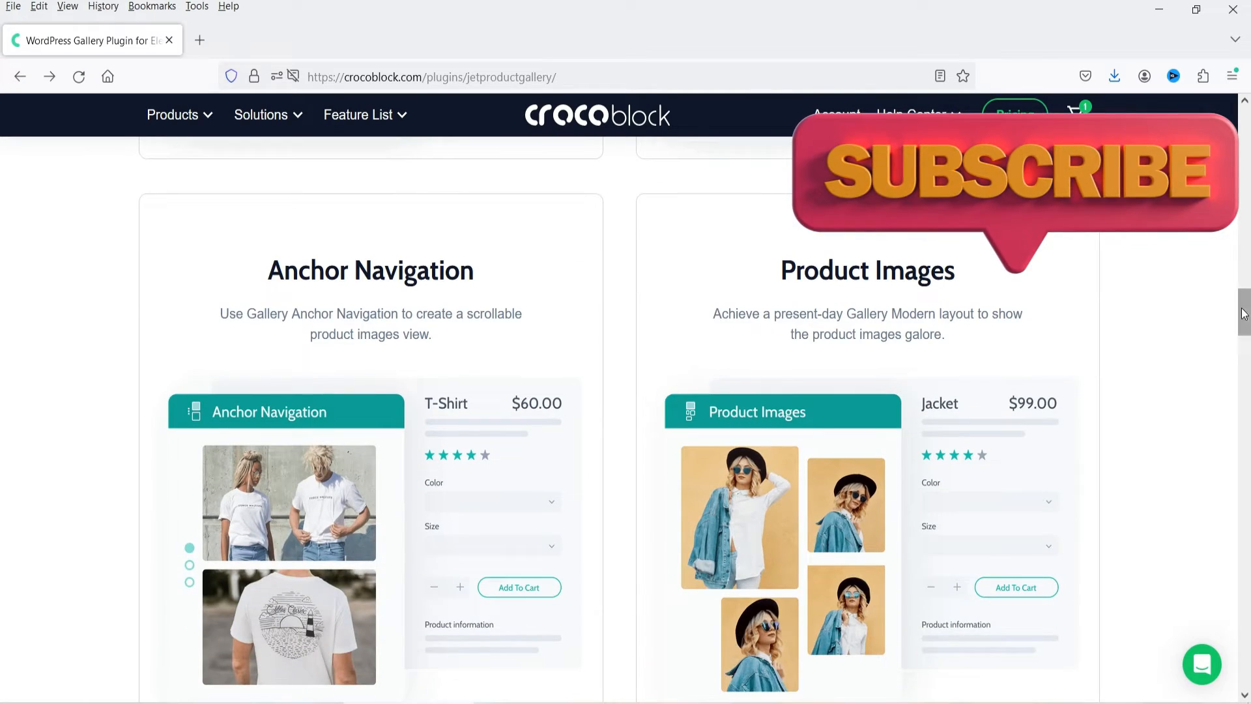
pyautogui.moveTo(1243, 312); pyautogui.dragTo(1250, 445)
pyautogui.scroll(-10, 2, 450)
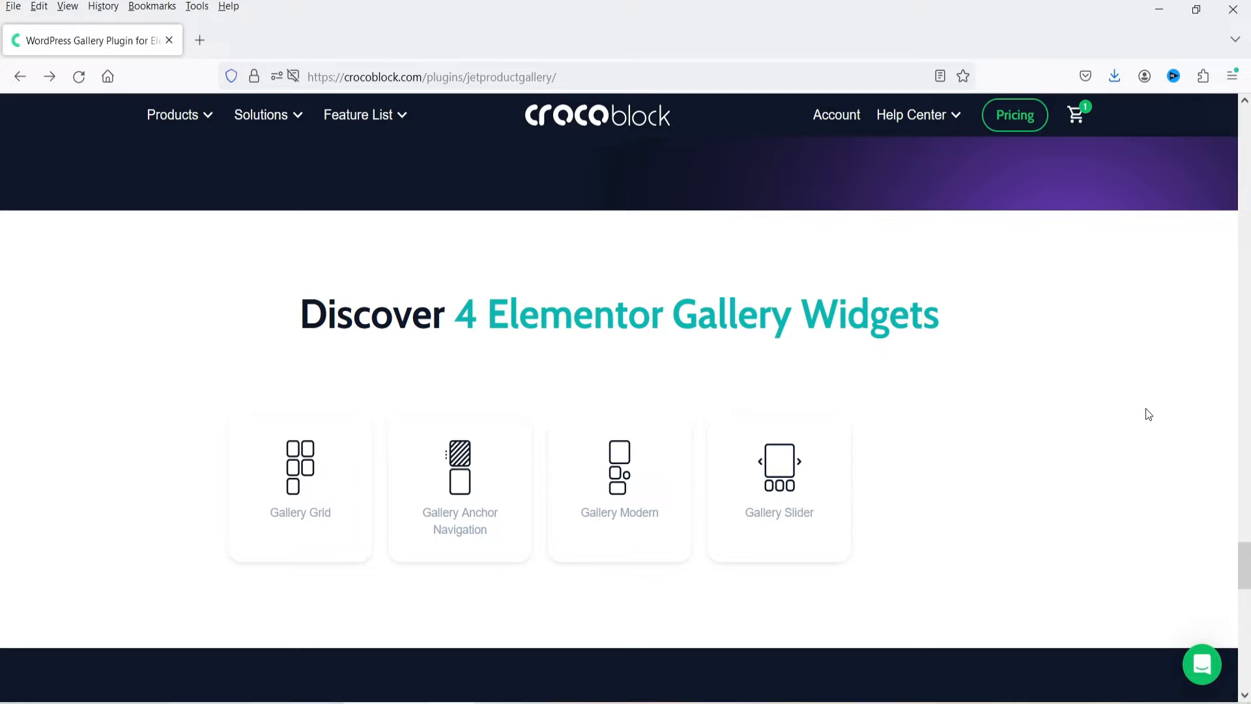
pyautogui.scroll(-10, 1145, 414)
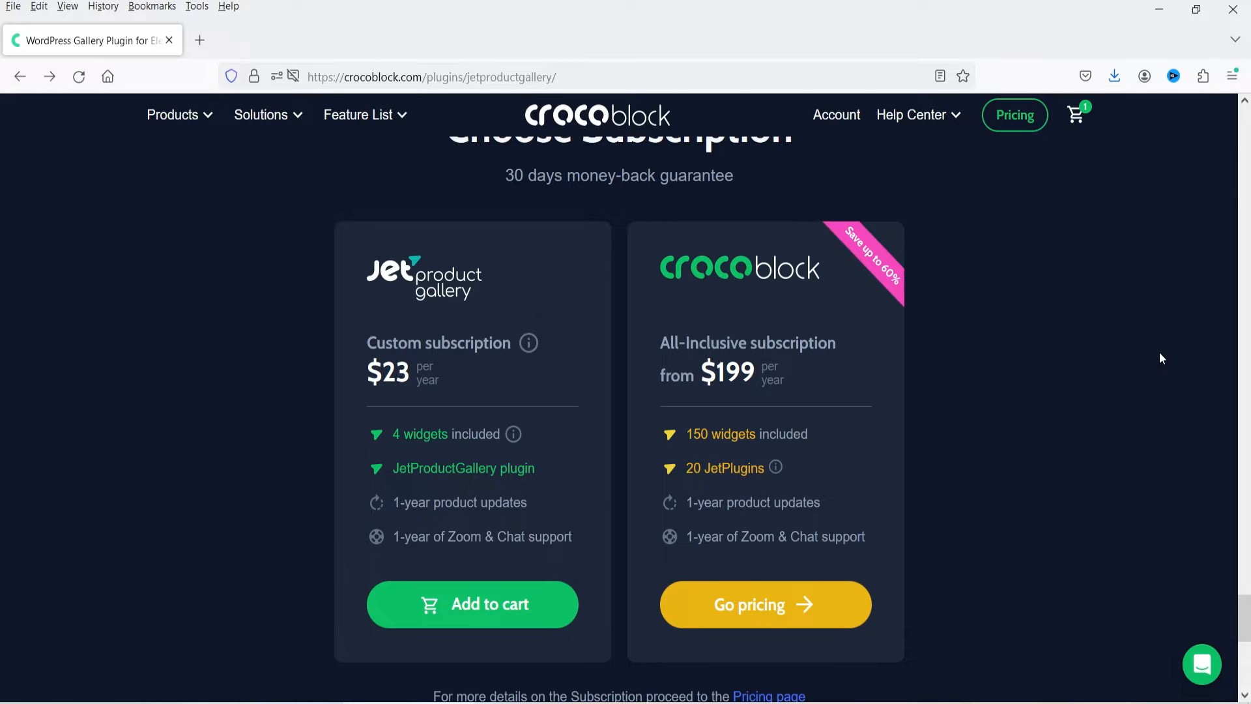
pyautogui.moveTo(780, 468)
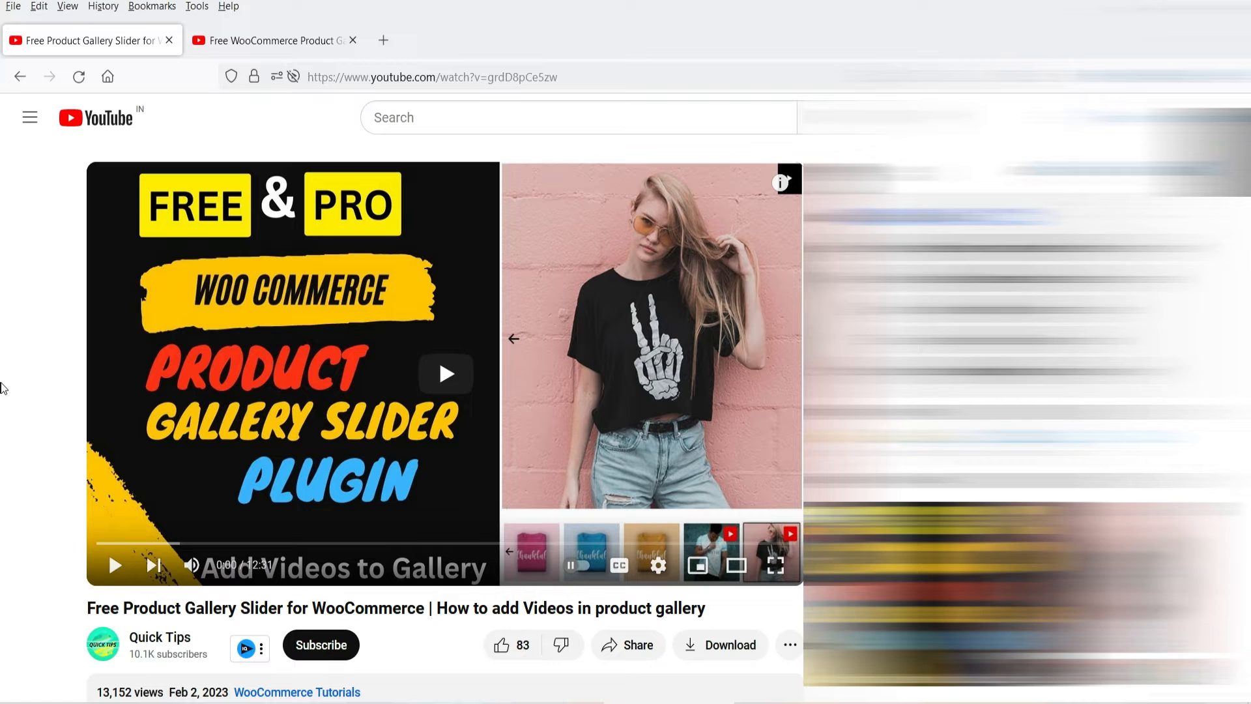
pyautogui.click(261, 40)
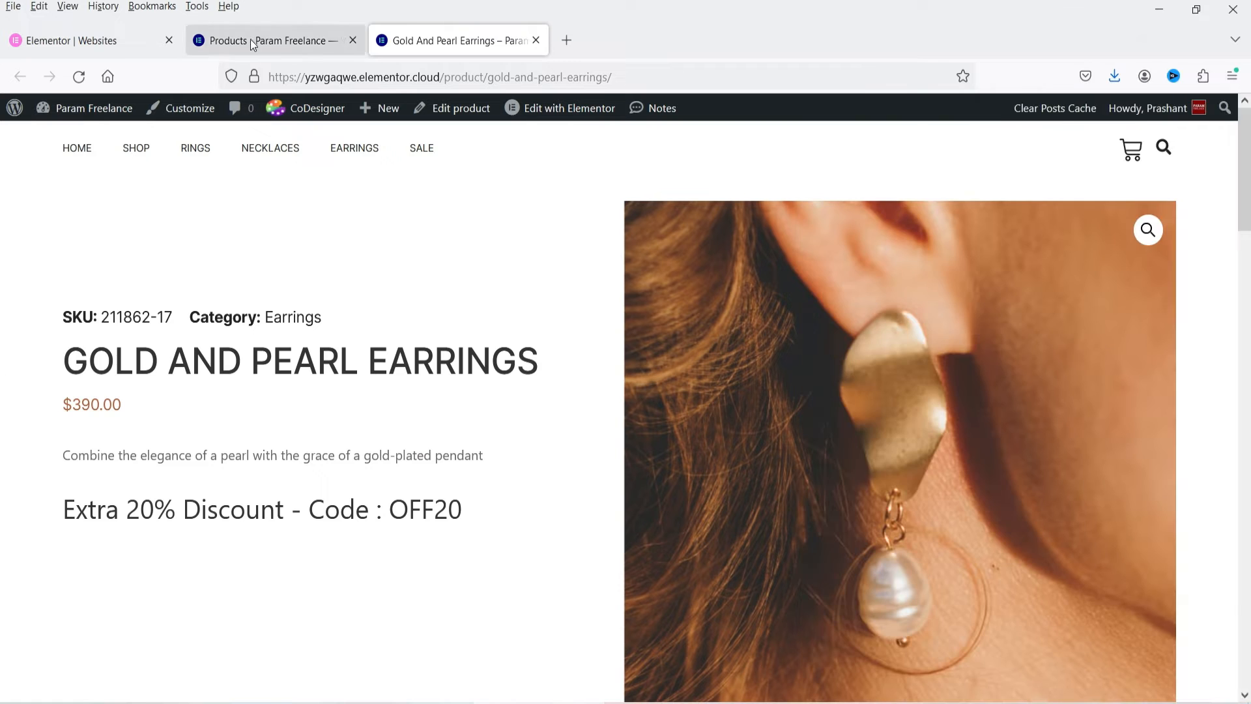
# Step: Open the WordPress site's installed plugins list and check for the JetProductGallery plugin
pyautogui.click(253, 43)
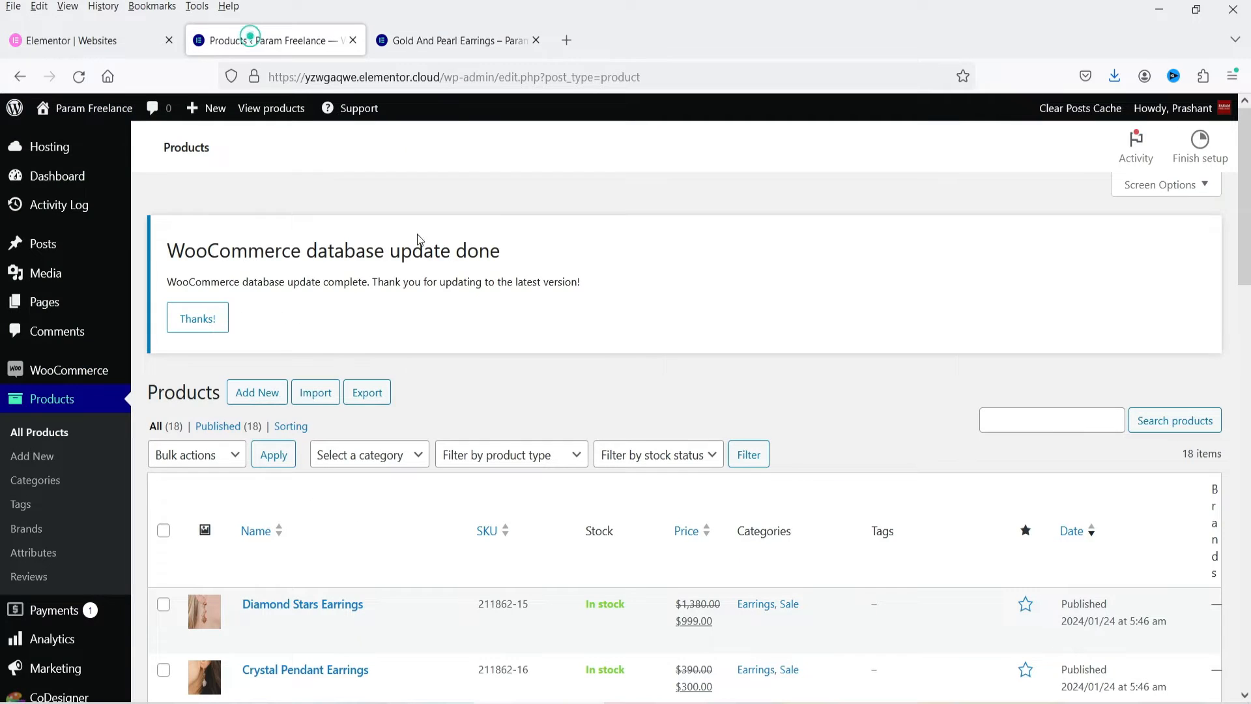
pyautogui.scroll(-3, 631, 302)
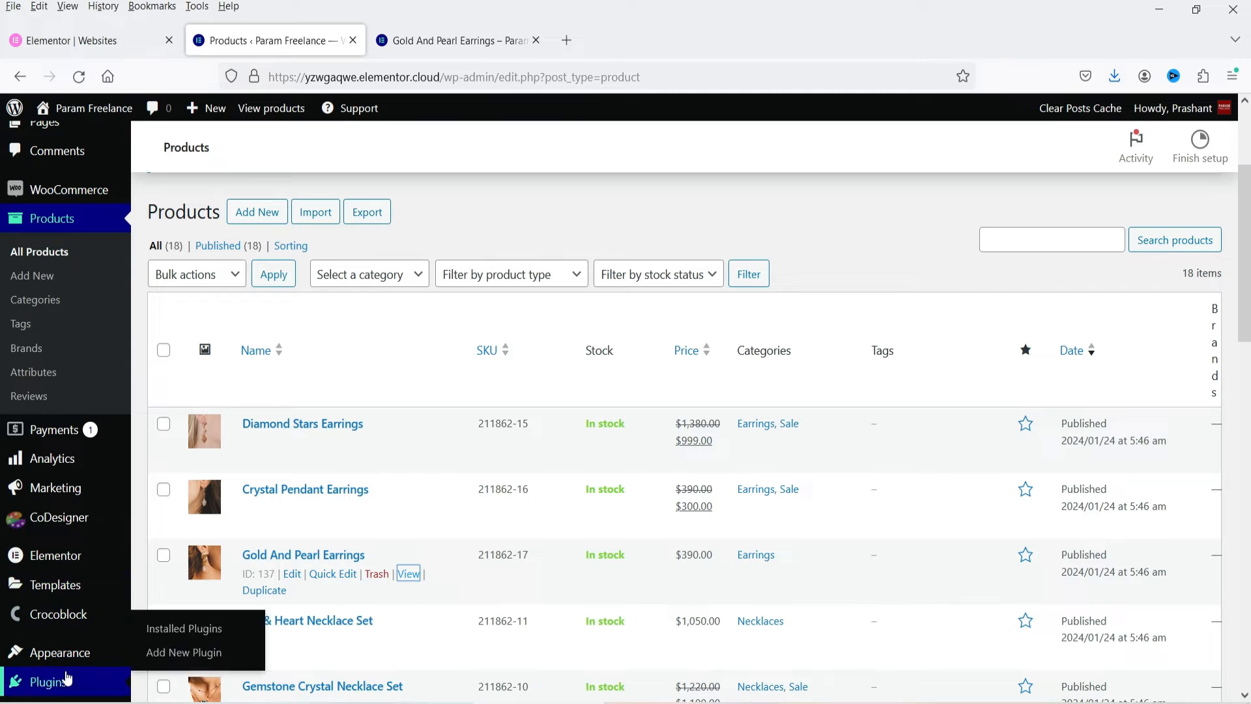
pyautogui.click(48, 681)
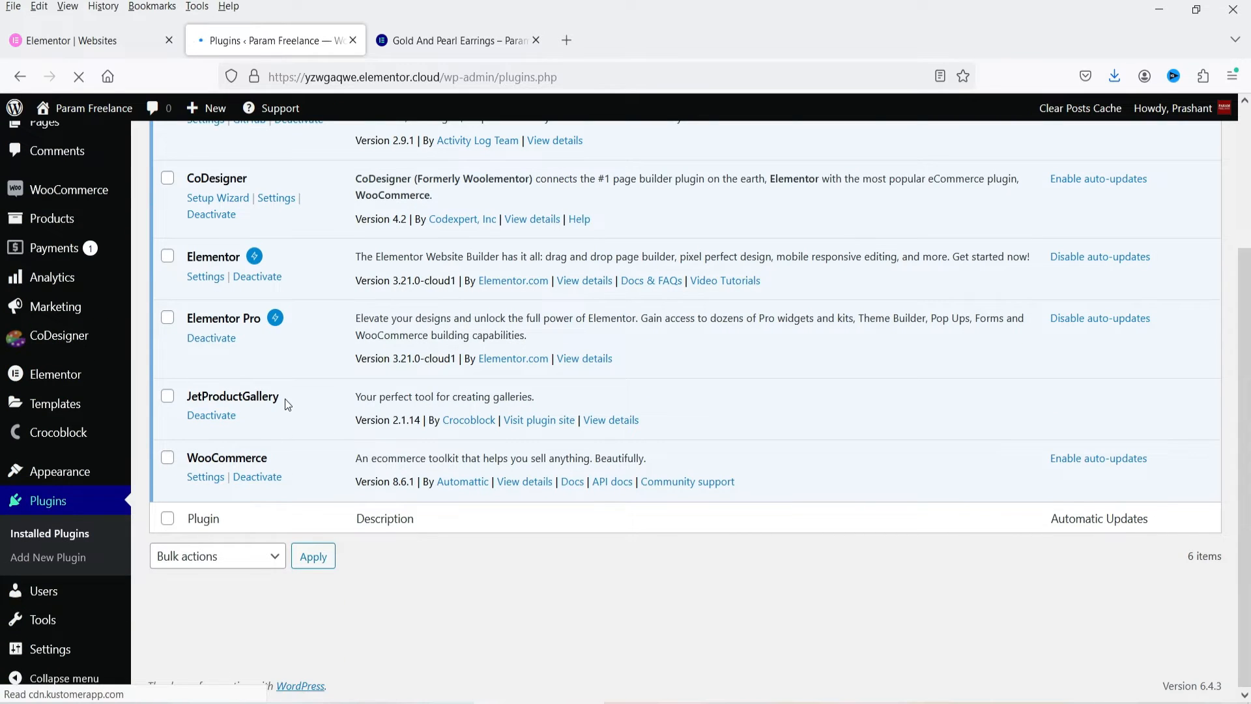
pyautogui.moveTo(284, 399); pyautogui.dragTo(190, 394)
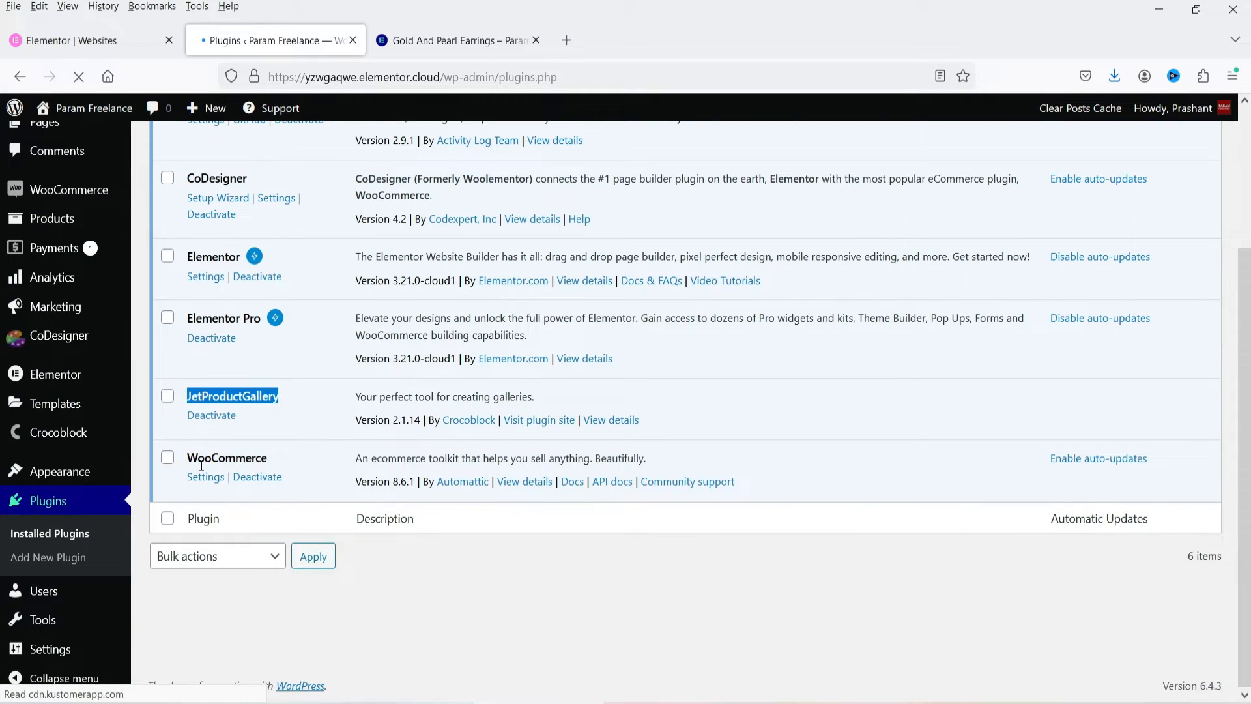
pyautogui.click(423, 607)
# Step: Examine the current image gallery and thumbnails on the Gold And Pearl Earrings product page
pyautogui.click(456, 40)
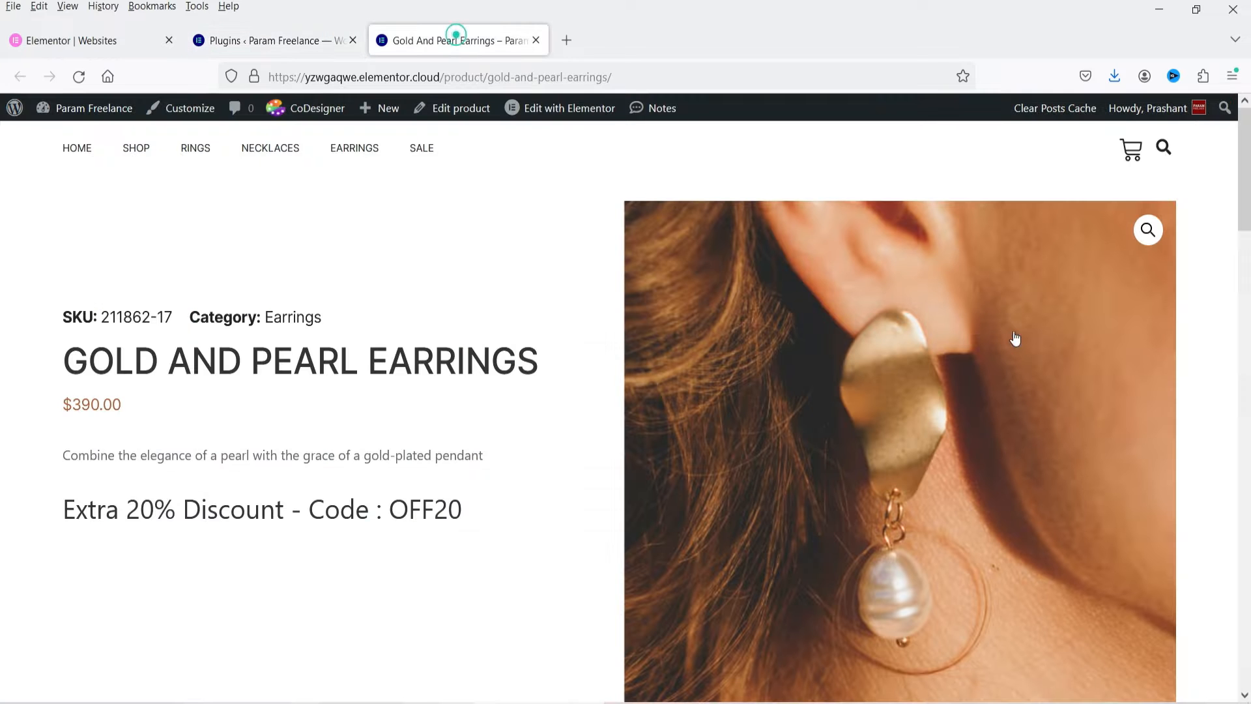
pyautogui.scroll(-8, 1199, 362)
pyautogui.scroll(4, 1198, 362)
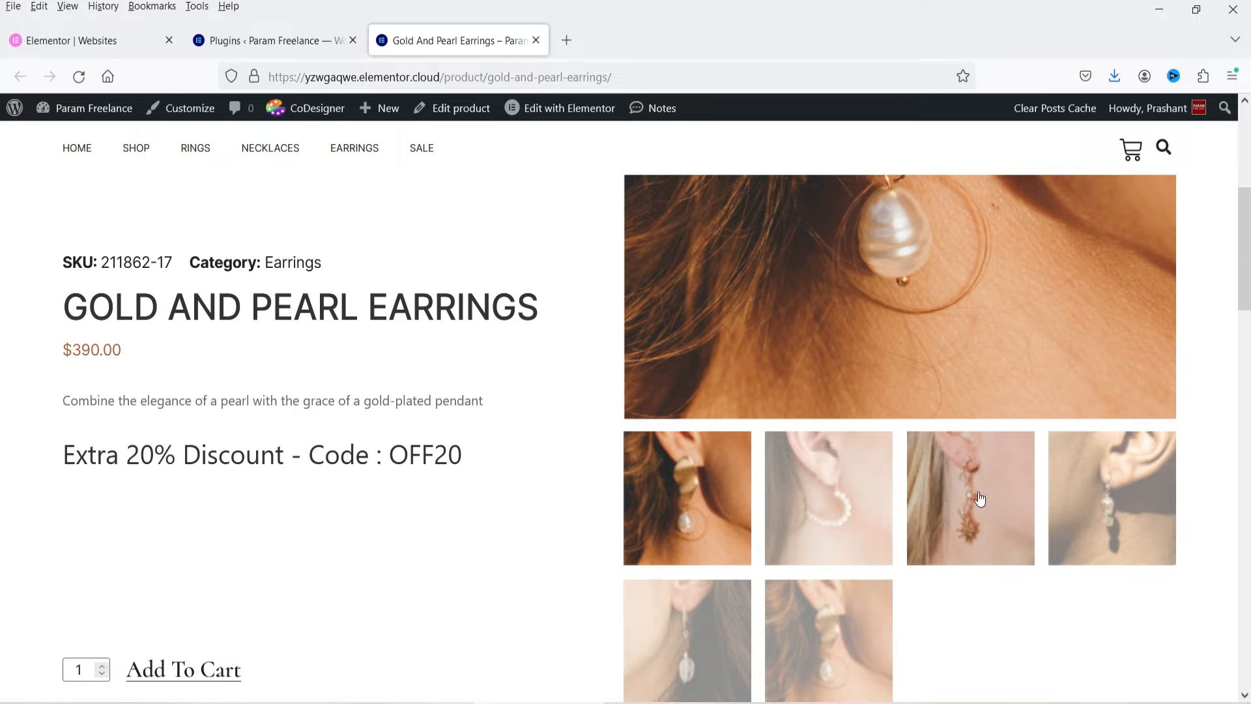
pyautogui.click(1094, 513)
pyautogui.scroll(-6, 974, 447)
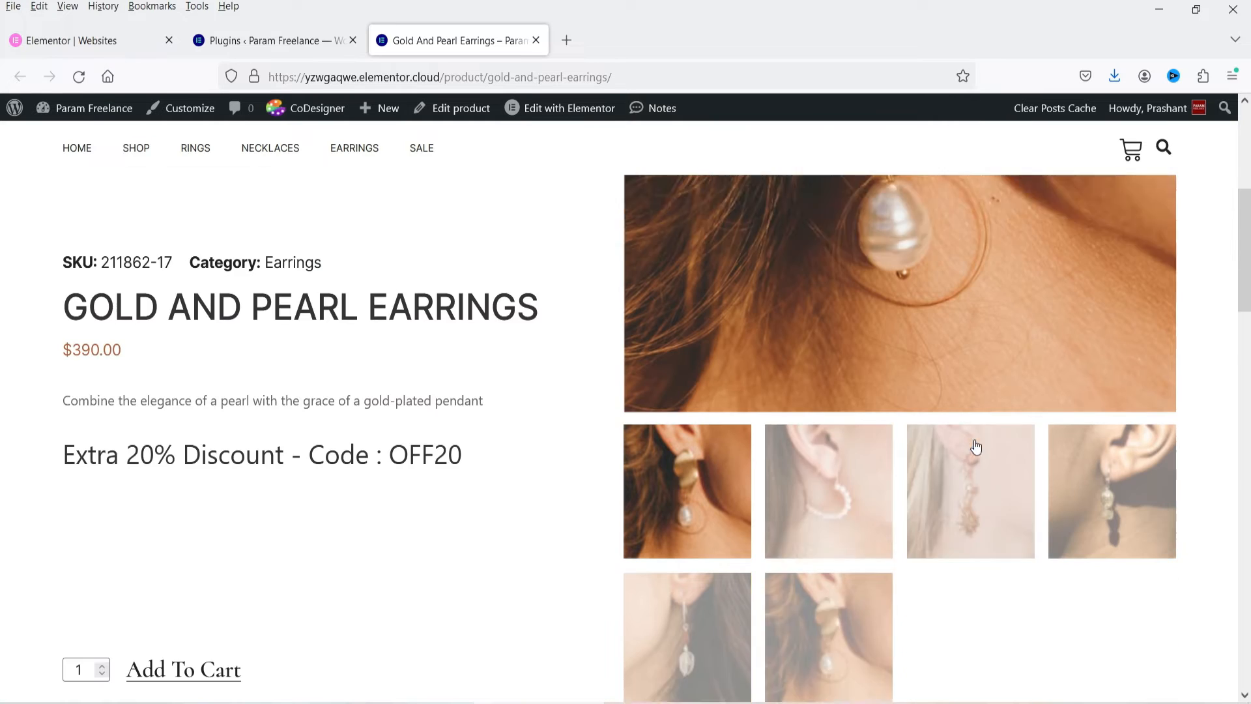
pyautogui.scroll(7, 1045, 519)
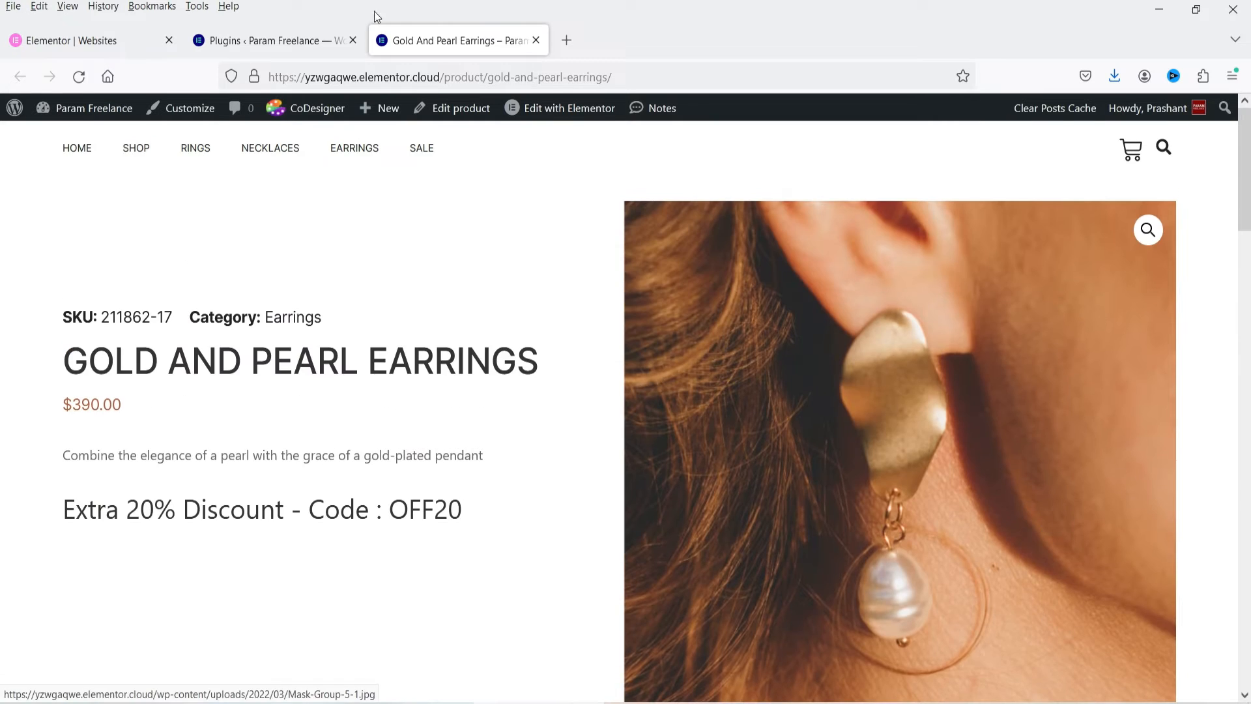
# Step: Open the Theme Builder and load its Single Product template for editing in a new browser tab
pyautogui.click(280, 40)
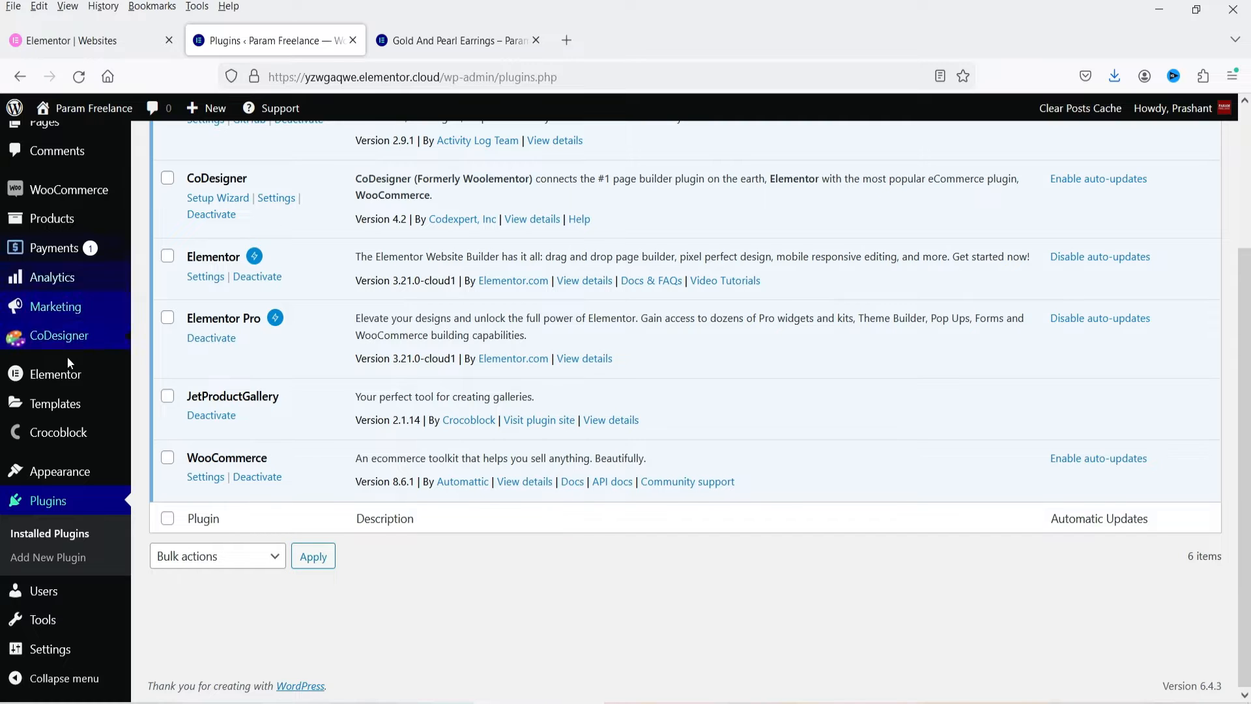
pyautogui.moveTo(66, 404)
pyautogui.click(180, 454)
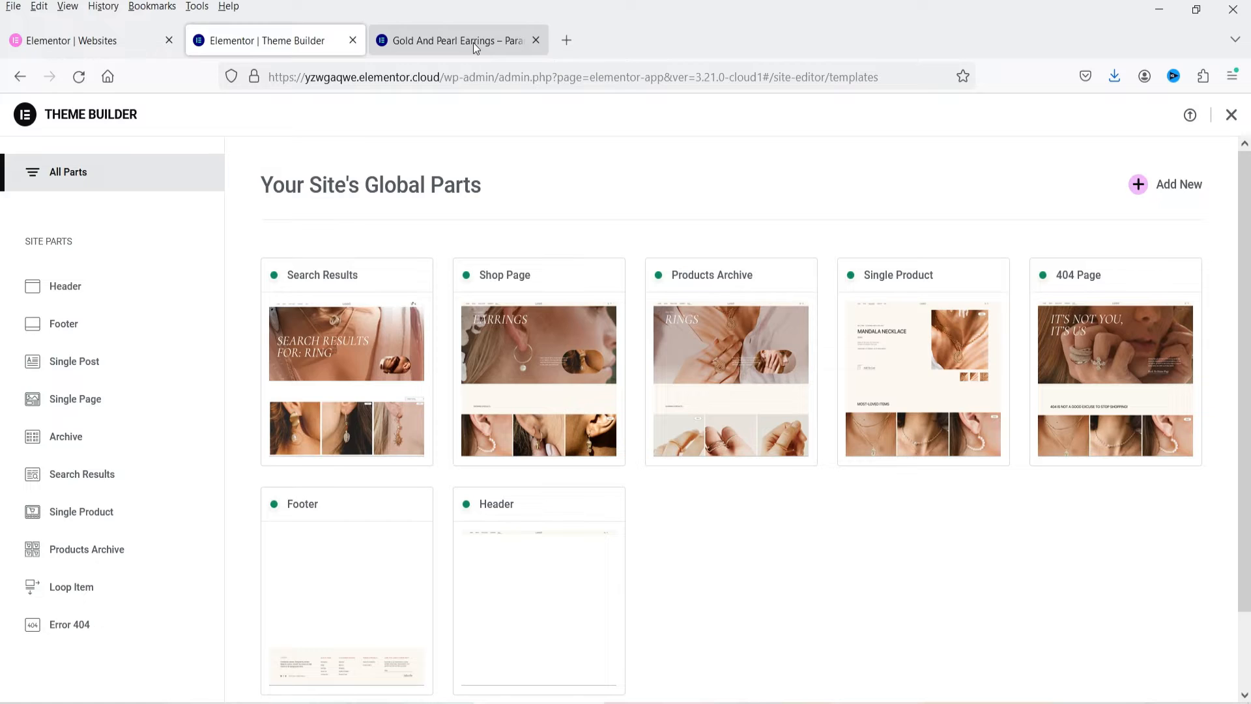
pyautogui.click(473, 41)
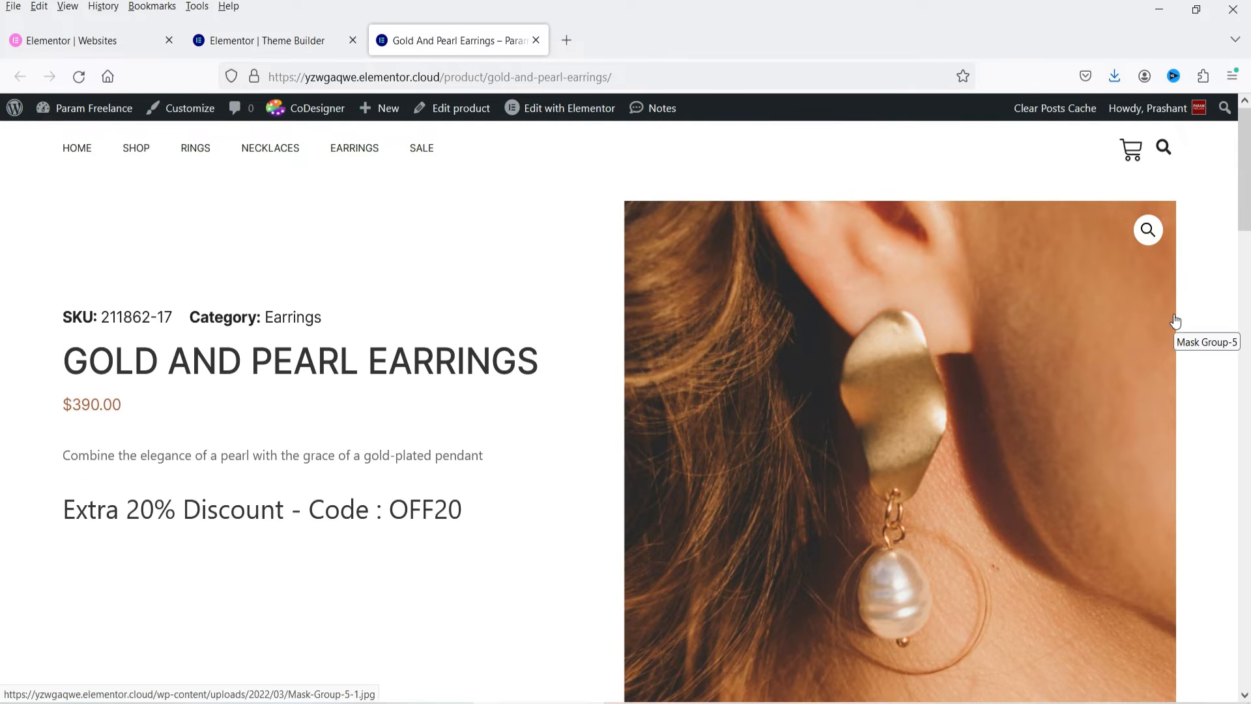
pyautogui.click(280, 42)
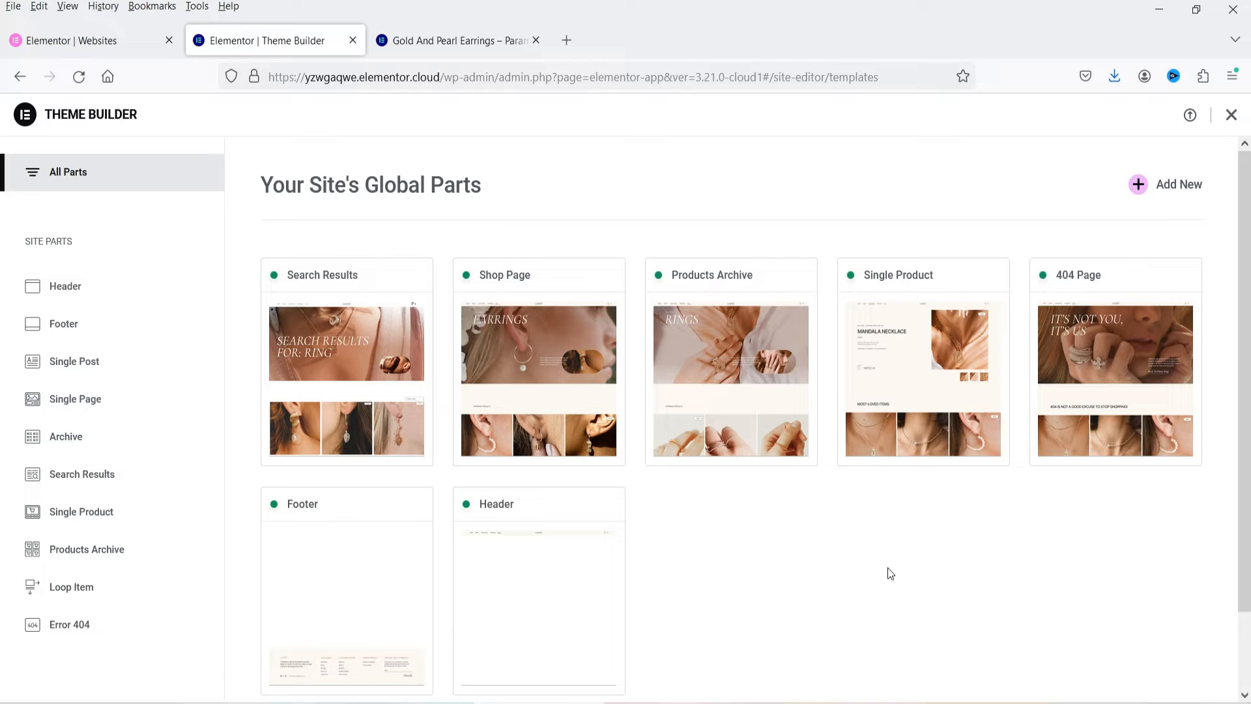
pyautogui.click(82, 518)
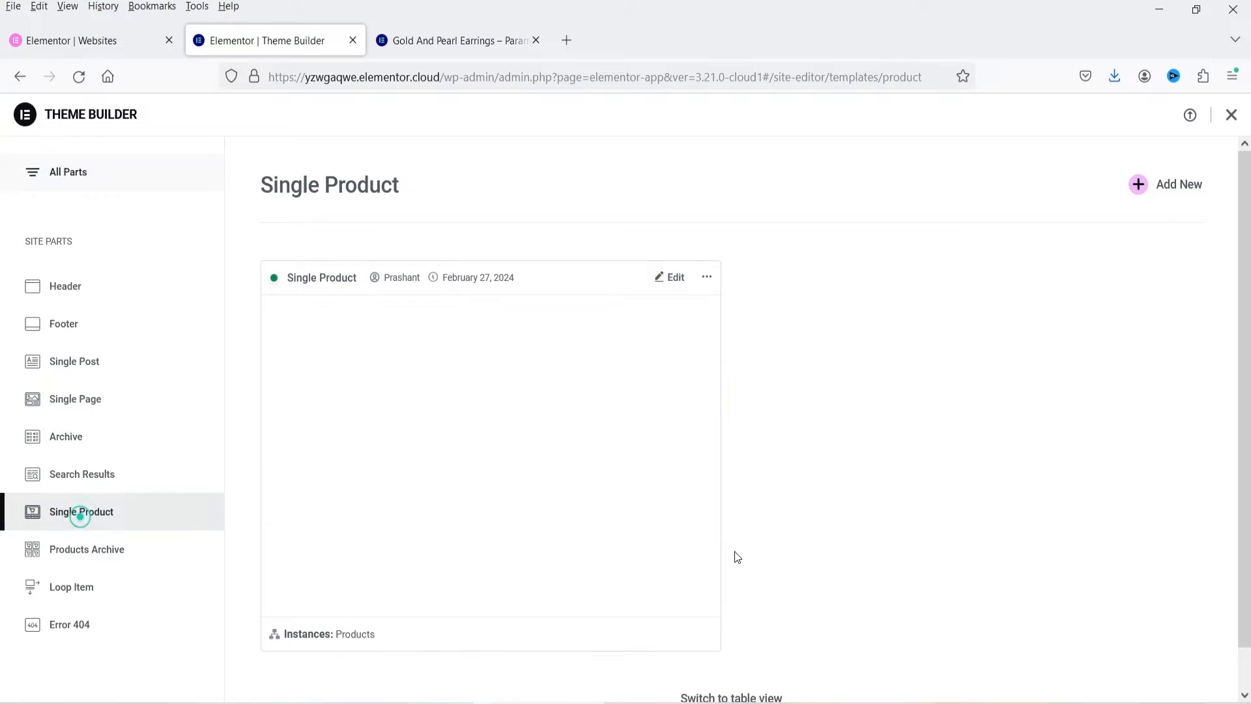
pyautogui.rightClick(670, 285)
pyautogui.click(702, 301)
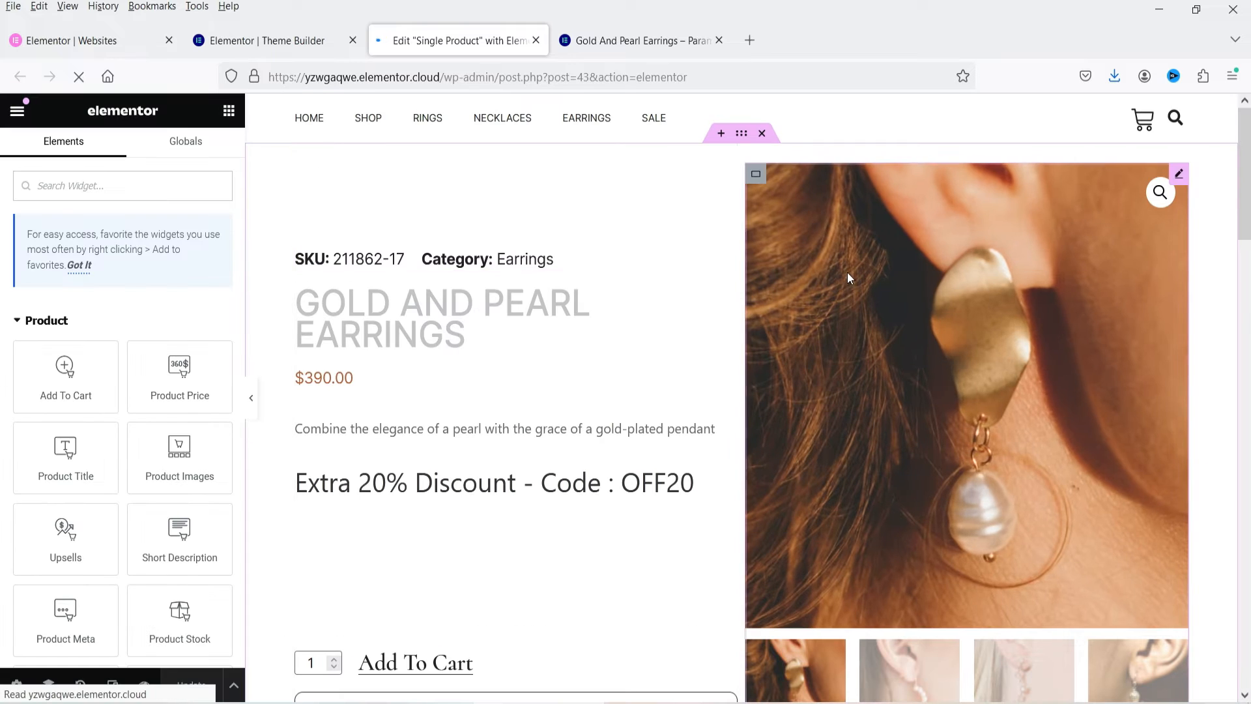
# Step: Delete the Product Images widget from the Single Product template
pyautogui.scroll(-4, 443, 275)
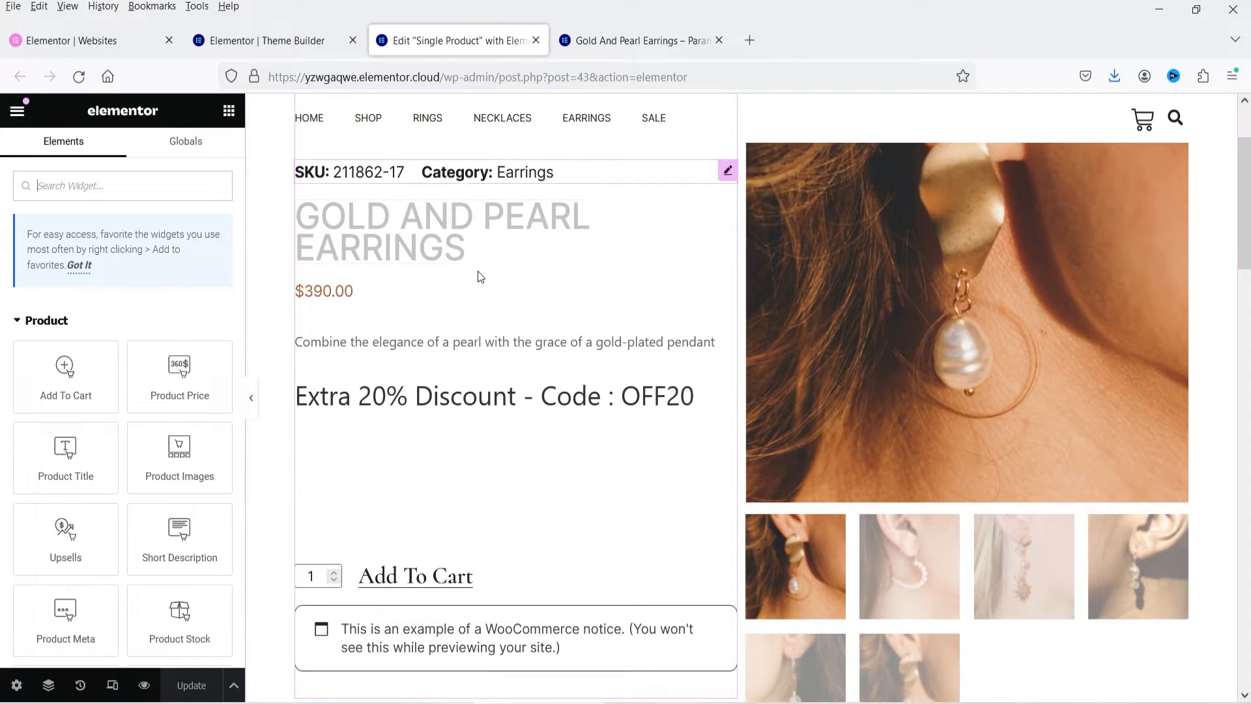
pyautogui.scroll(3, 1127, 313)
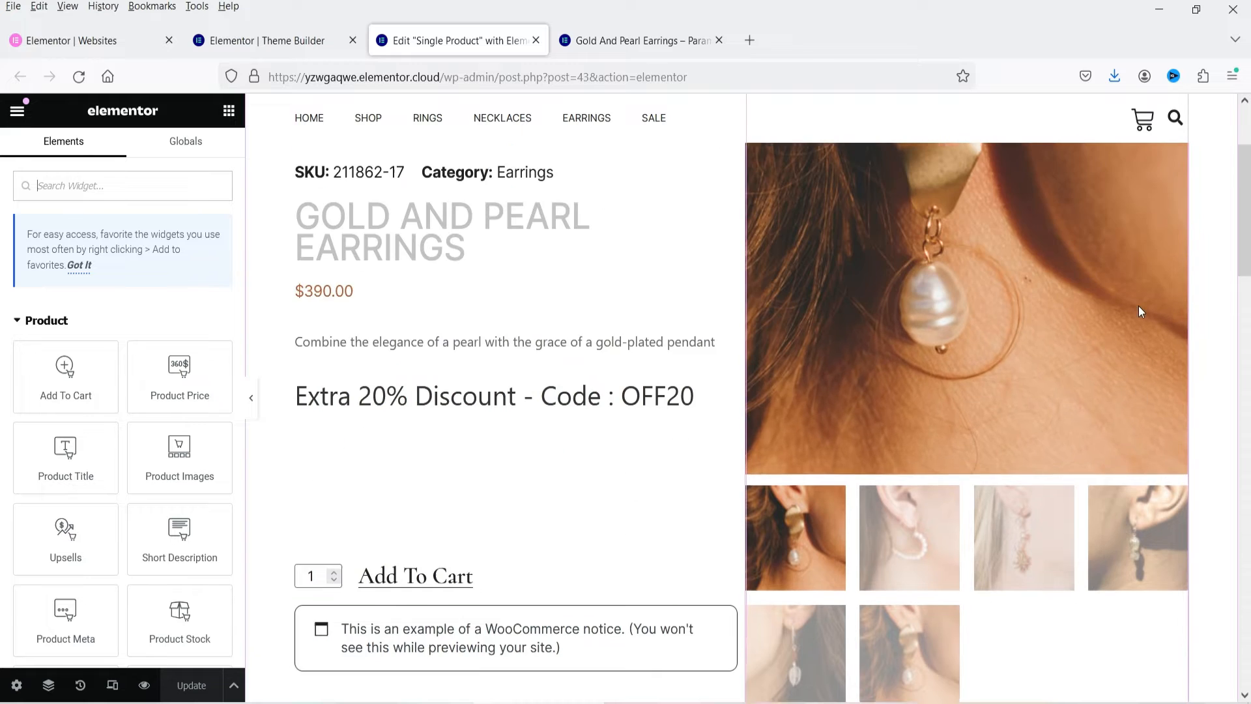
pyautogui.scroll(1, 1132, 306)
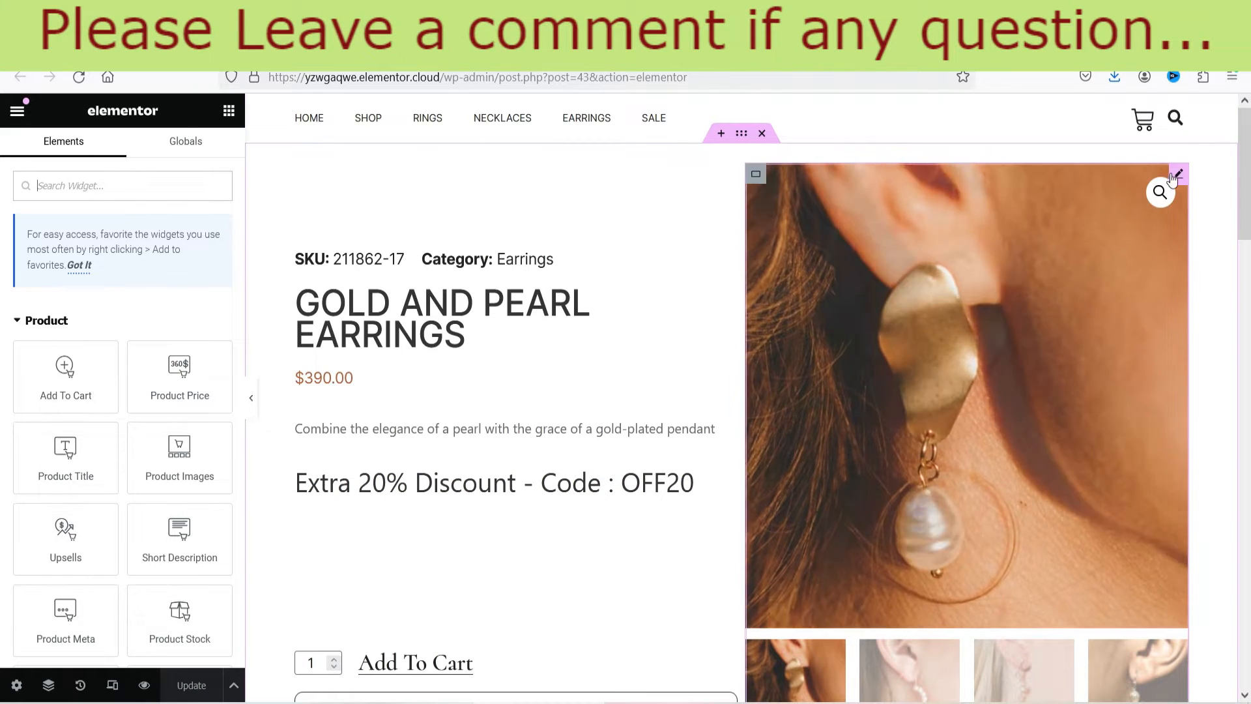
pyautogui.click(1179, 176)
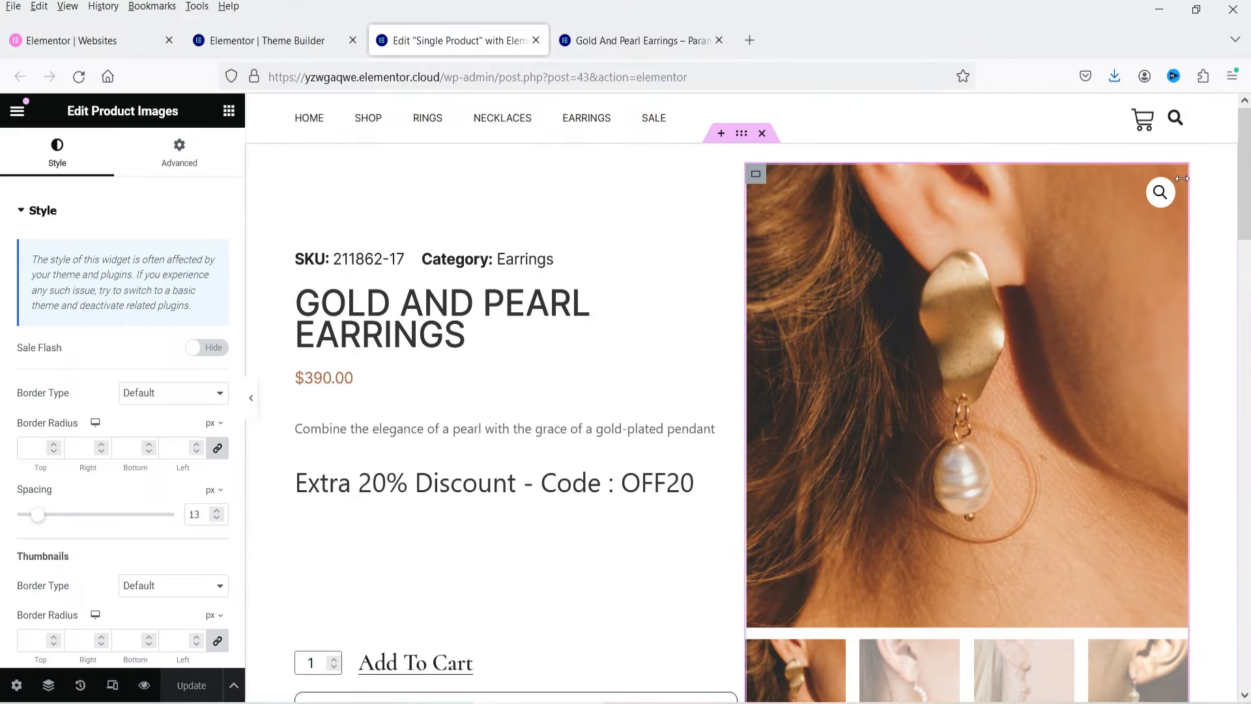
pyautogui.rightClick(1181, 185)
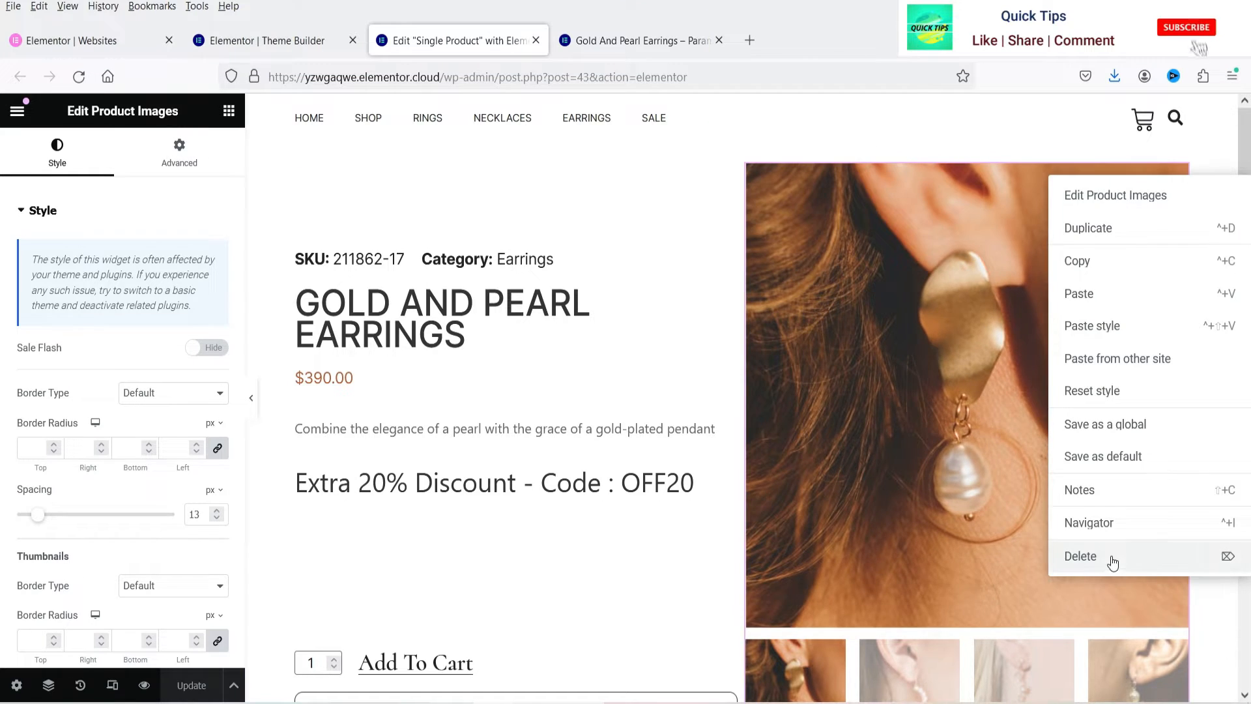
pyautogui.click(1112, 559)
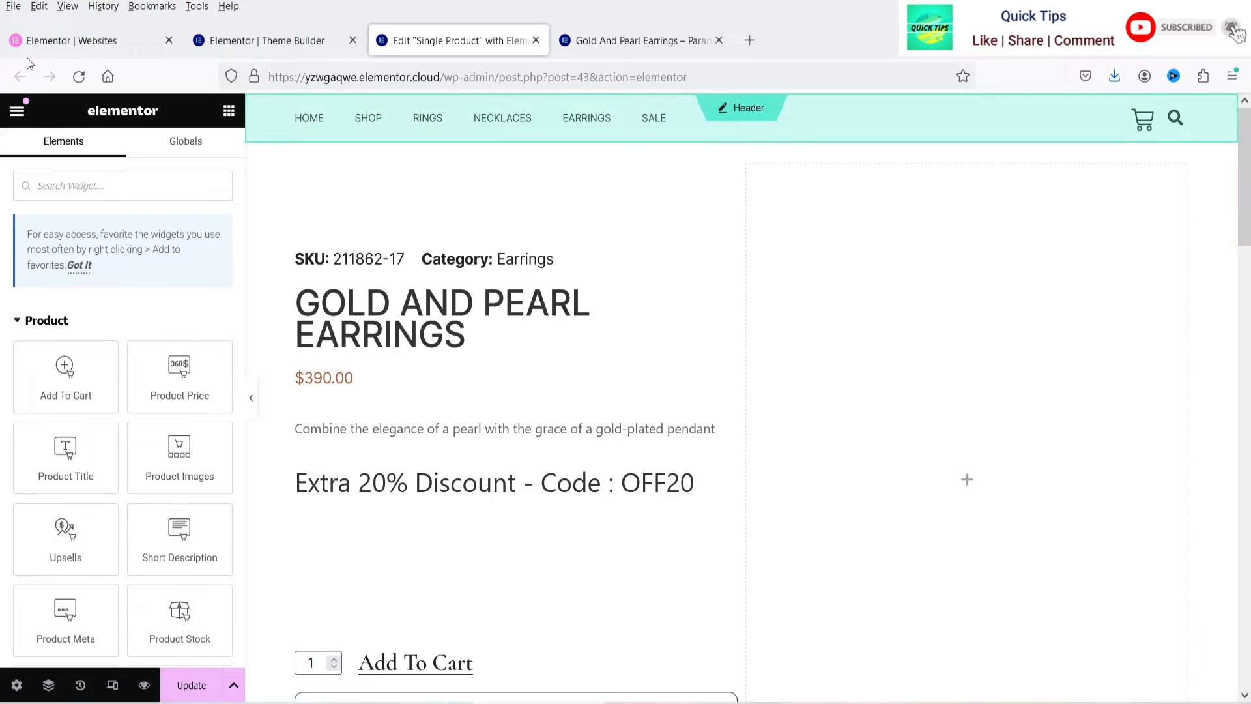
# Step: Collapse the widget categories down to JetProductGallery and place the Gallery Slider widget in the empty column beside the product details
pyautogui.click(17, 320)
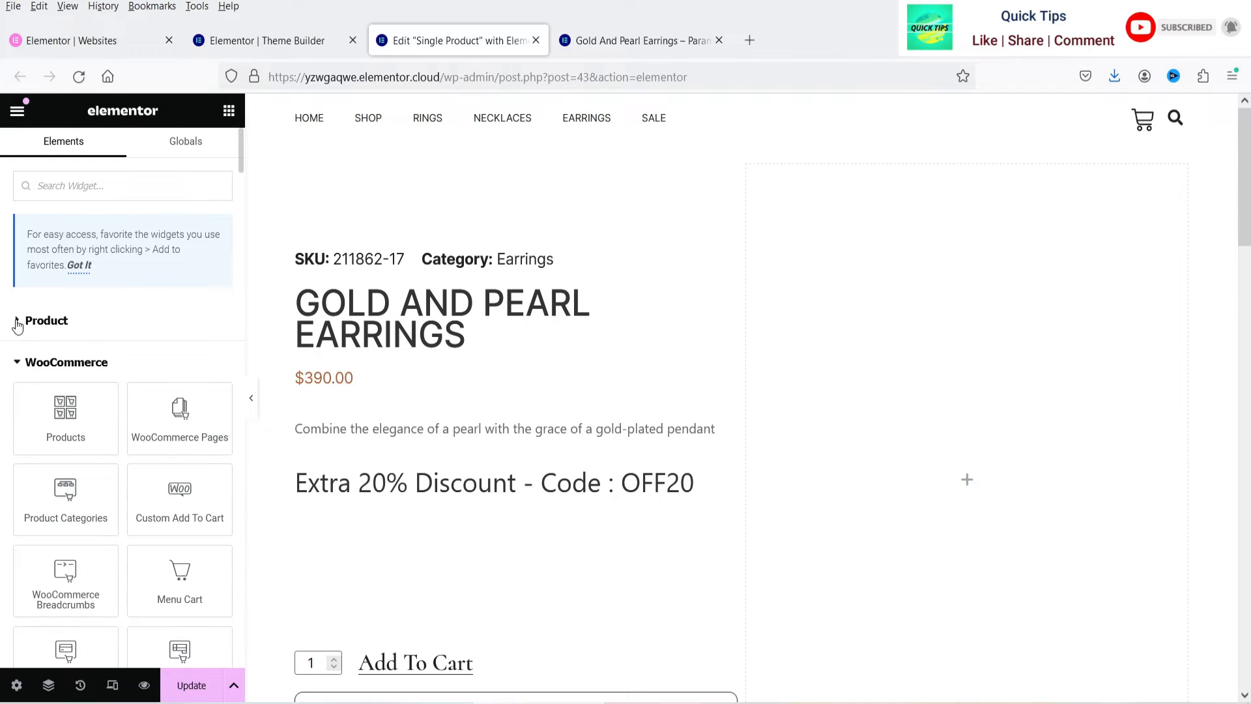
pyautogui.click(15, 368)
pyautogui.click(17, 407)
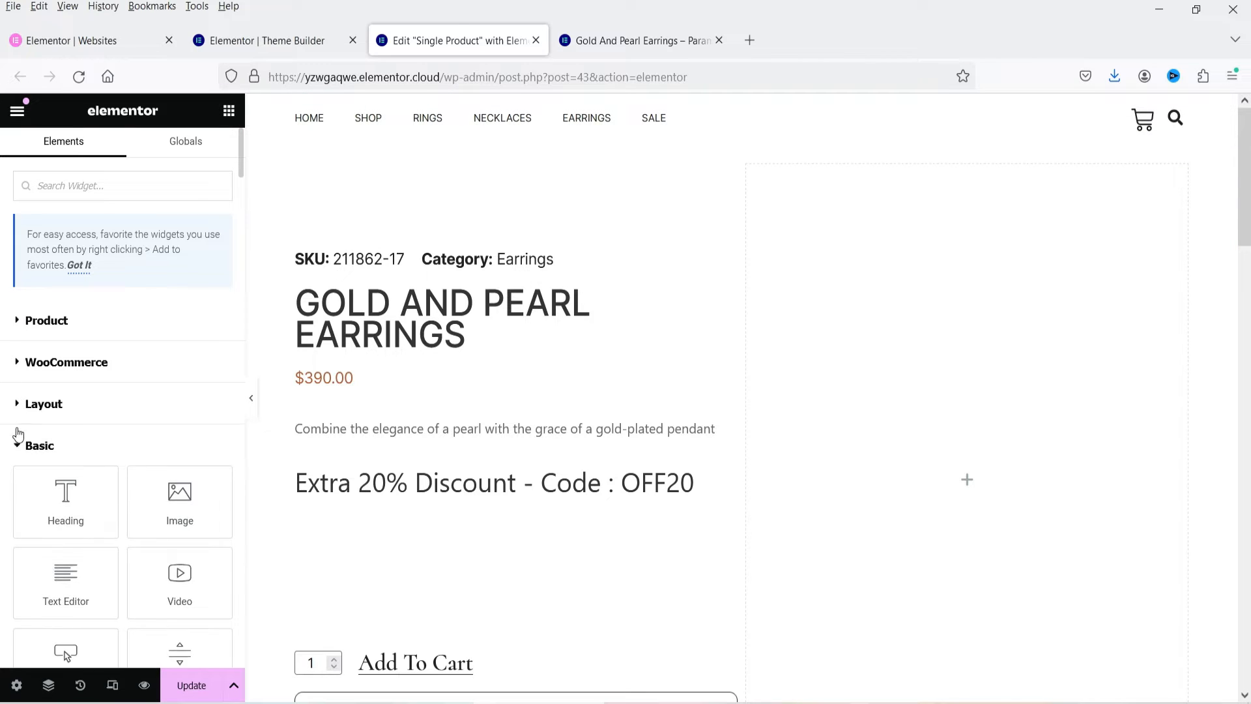
pyautogui.click(17, 443)
pyautogui.scroll(-3, 57, 342)
pyautogui.click(58, 341)
pyautogui.scroll(-3, 57, 341)
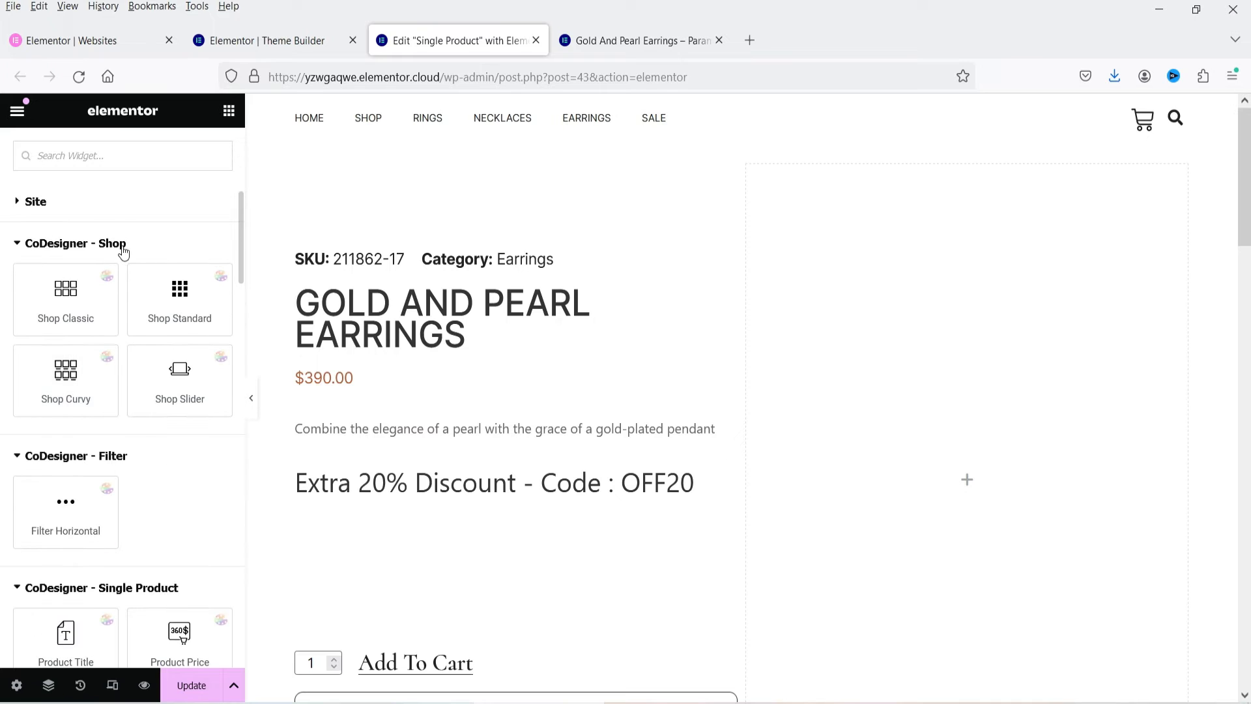
pyautogui.click(17, 253)
pyautogui.click(16, 285)
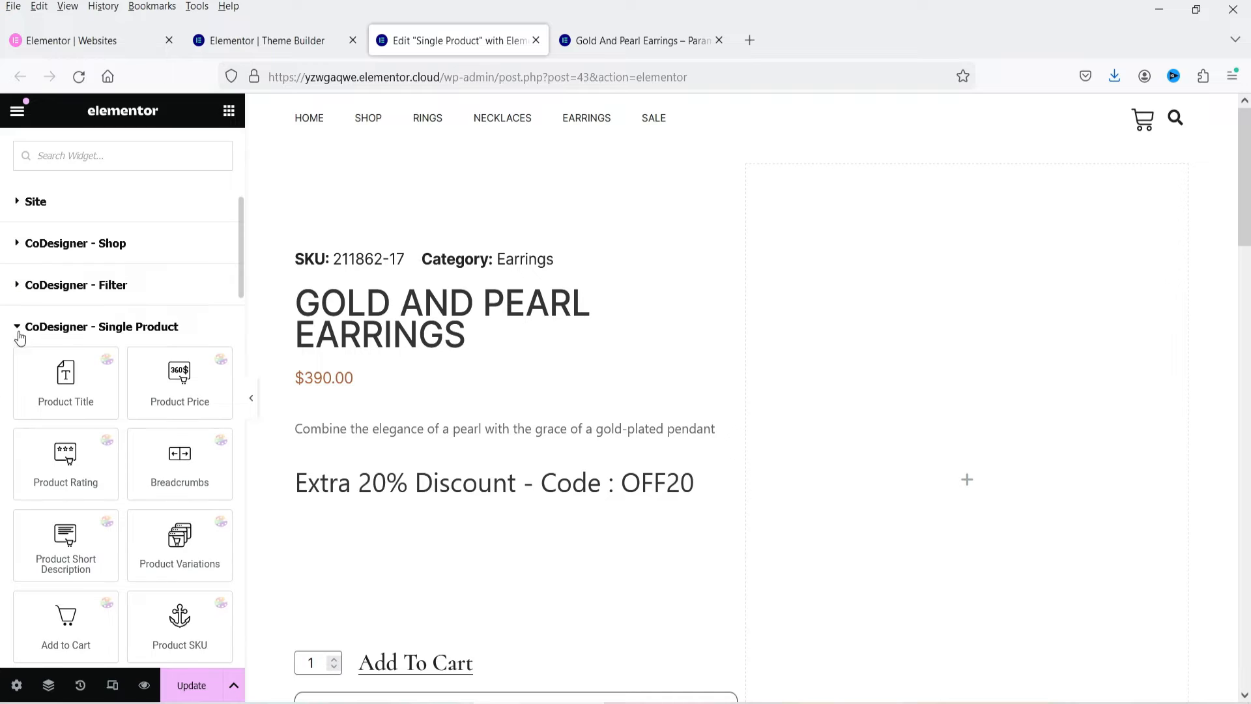
pyautogui.click(22, 325)
pyautogui.click(17, 368)
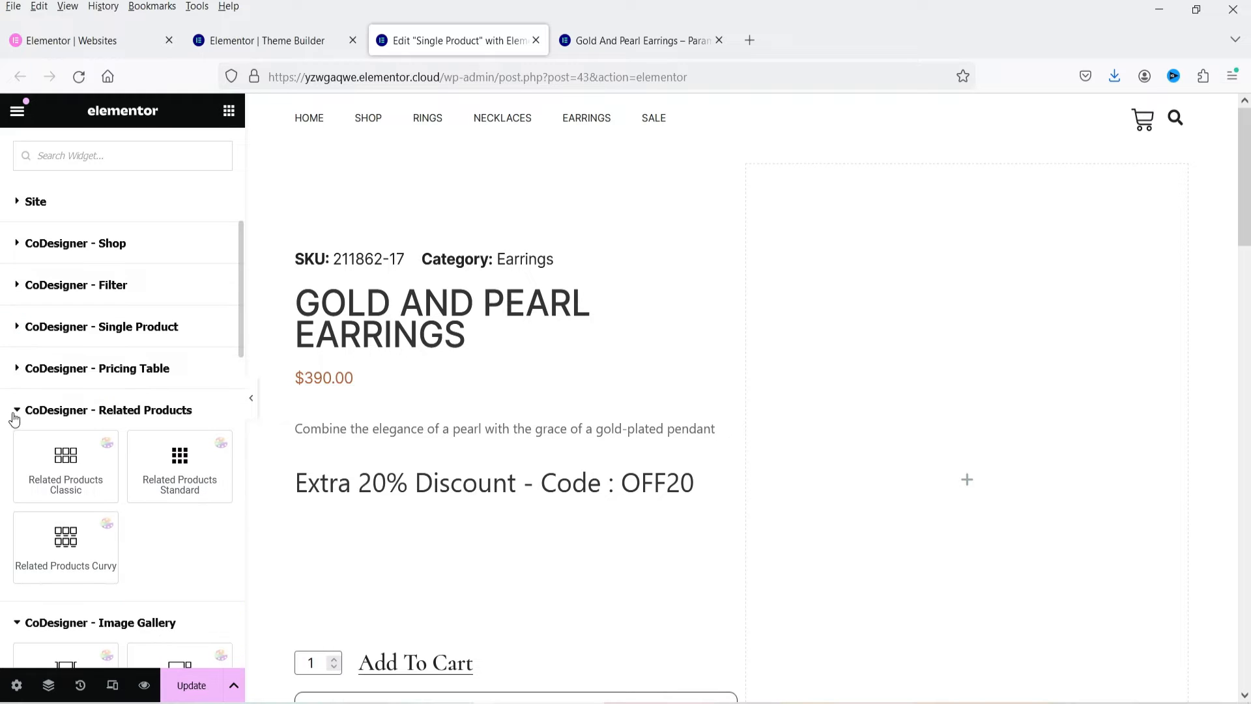
pyautogui.click(18, 410)
pyautogui.scroll(-10, 14, 447)
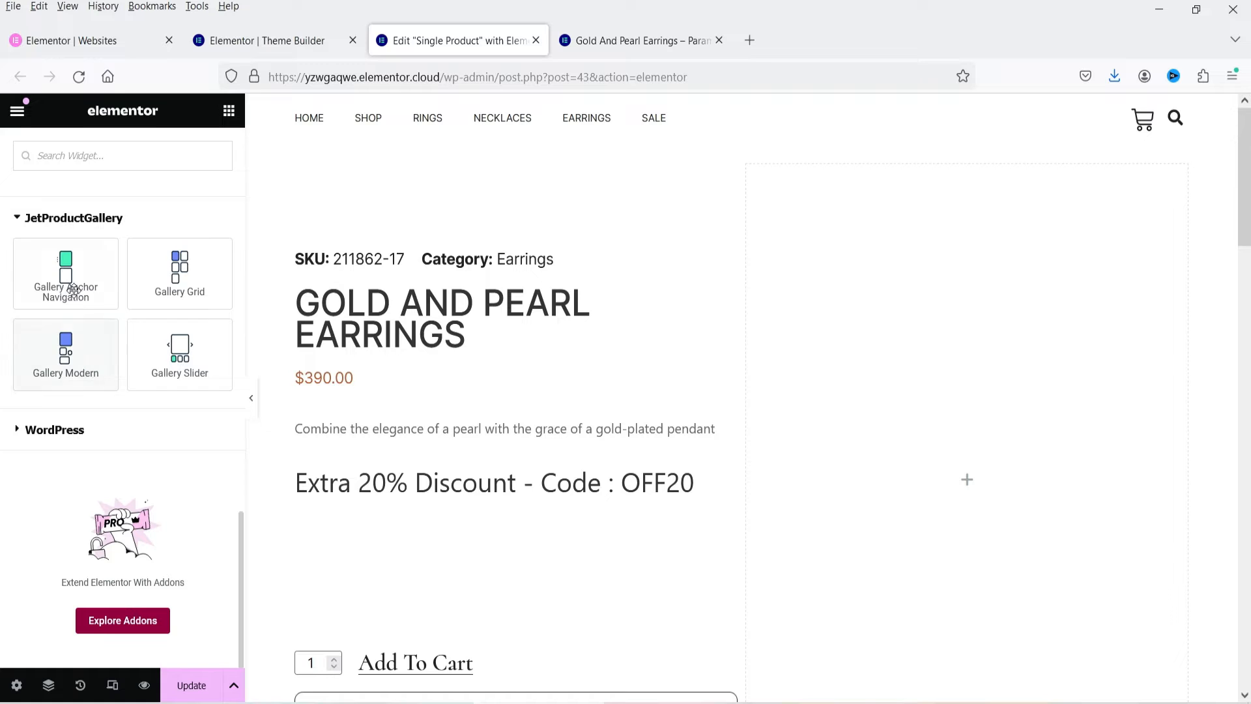
pyautogui.moveTo(180, 352); pyautogui.dragTo(990, 481)
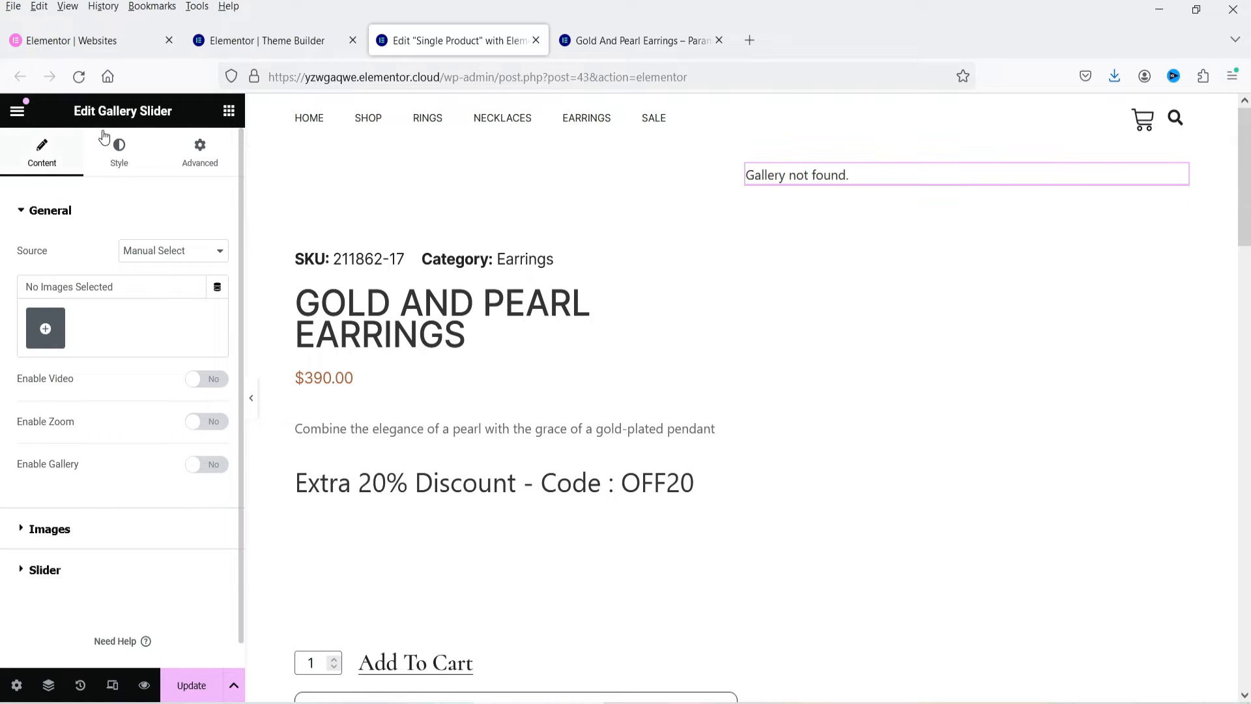
pyautogui.click(173, 254)
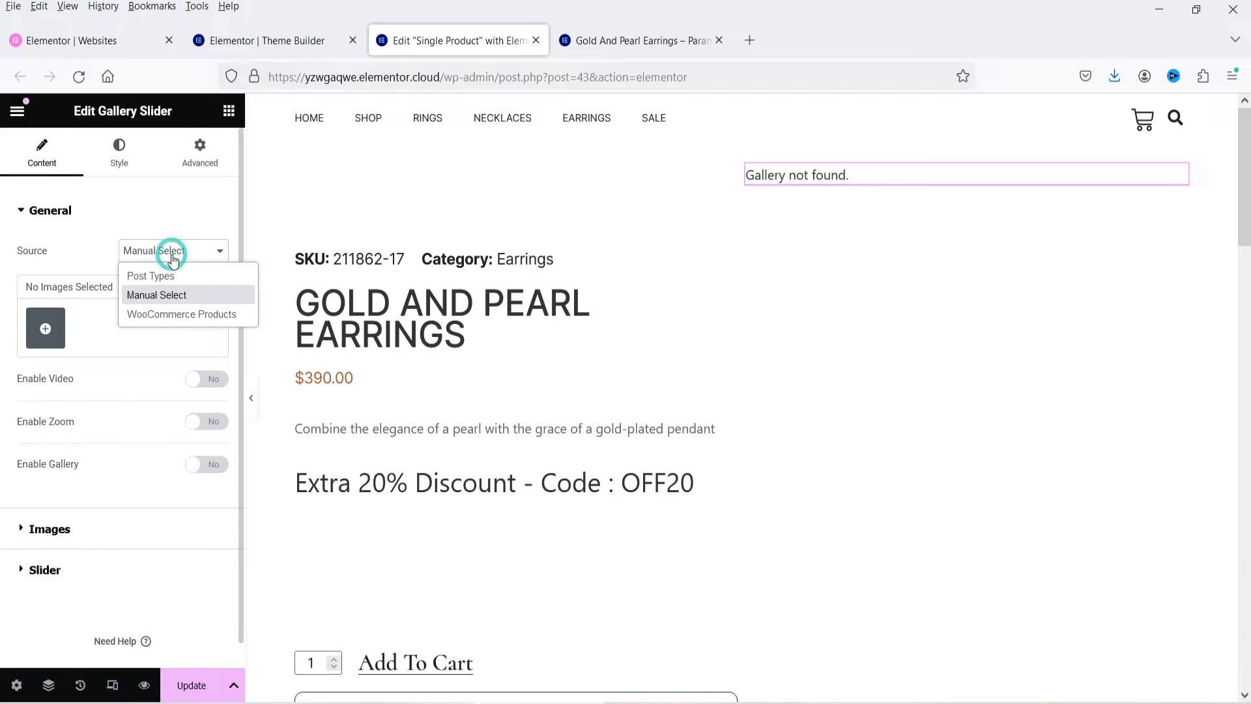
pyautogui.click(169, 296)
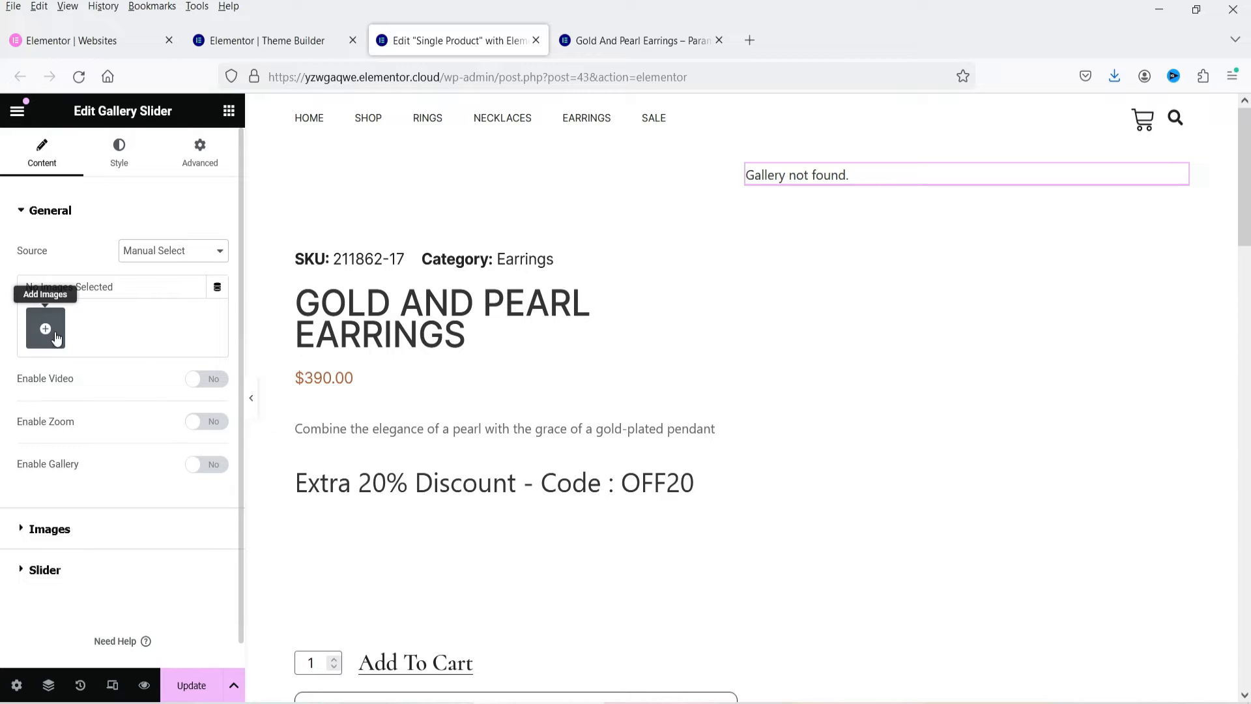
pyautogui.click(45, 328)
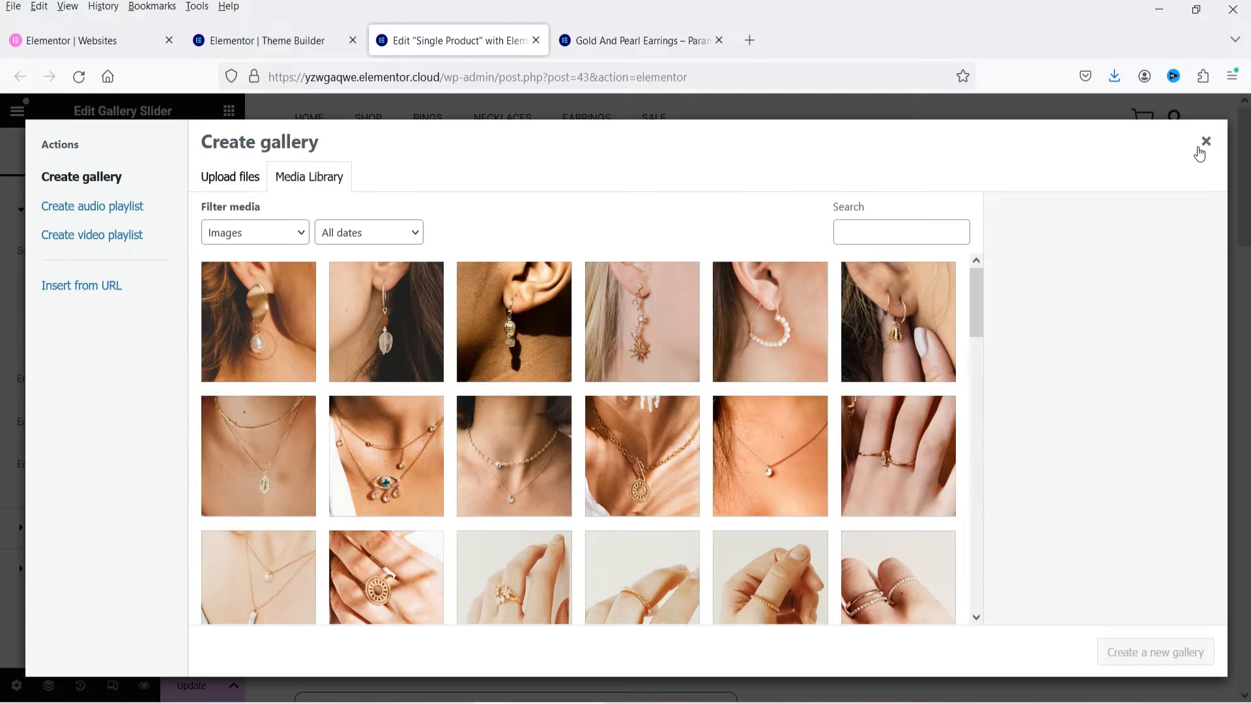
pyautogui.click(1205, 141)
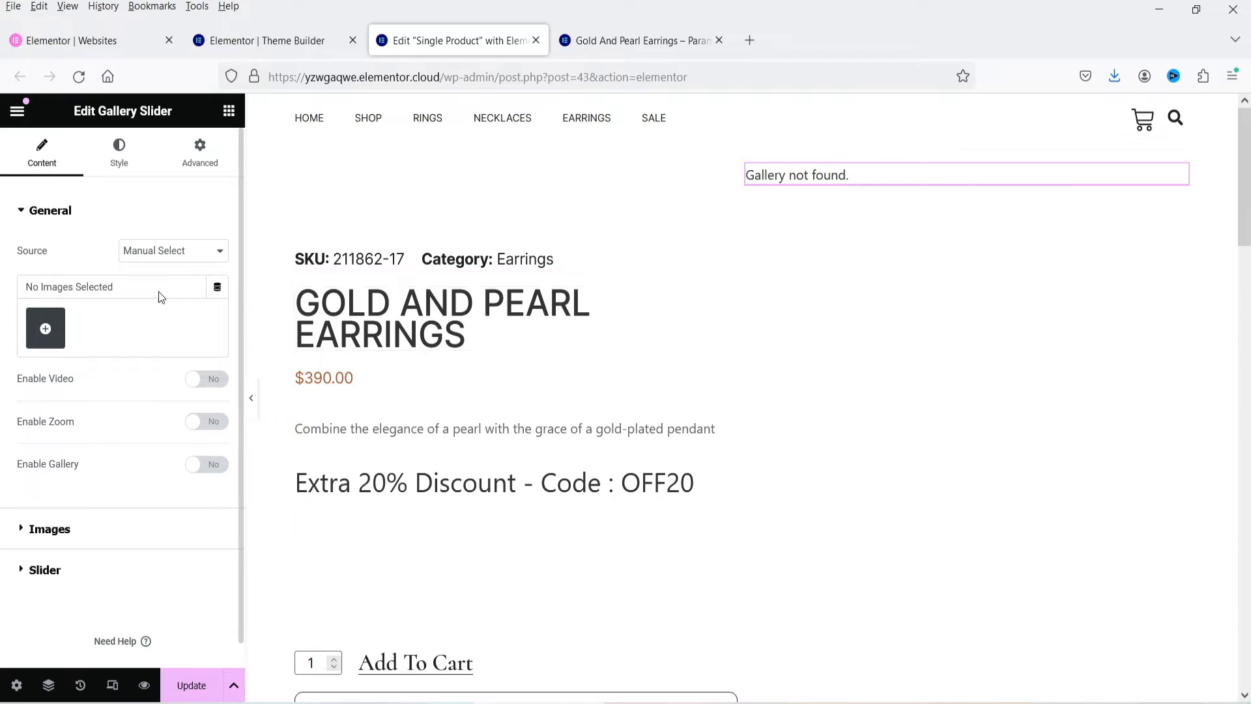
# Step: Set the Gallery Slider's source to WooCommerce Products and step through the product images in the slider
pyautogui.click(178, 252)
pyautogui.click(172, 307)
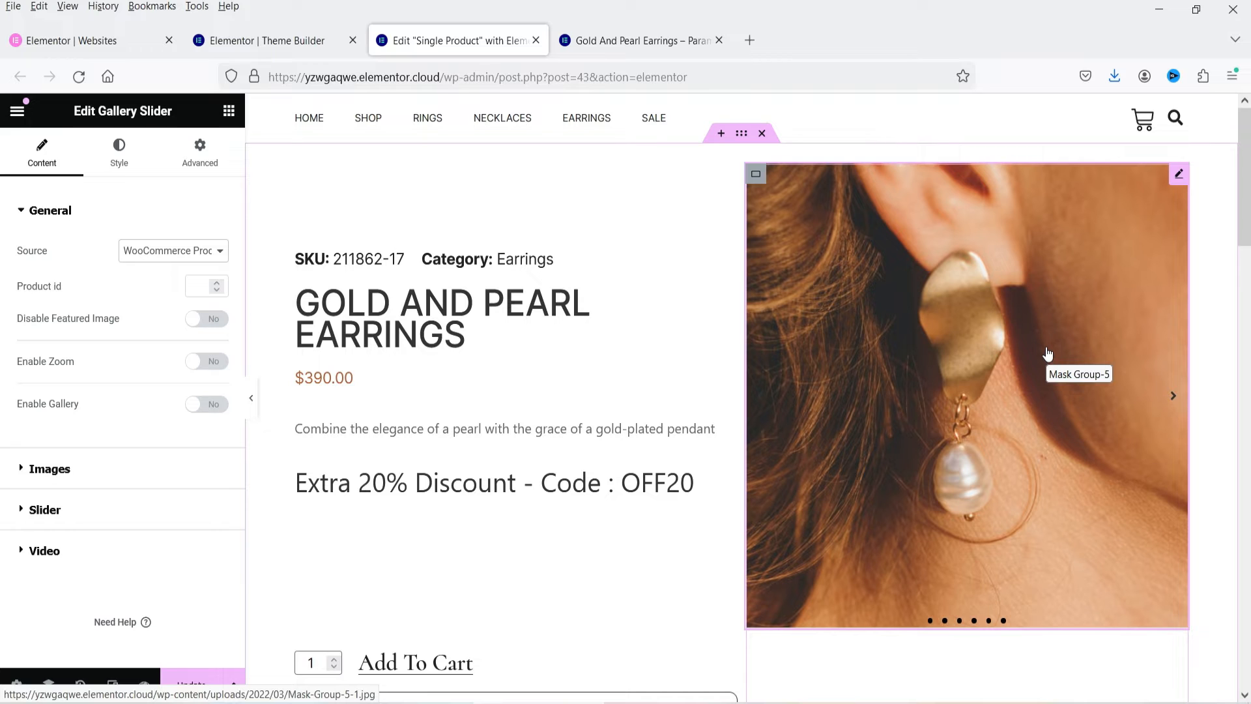
pyautogui.click(1174, 397)
pyautogui.click(1174, 397)
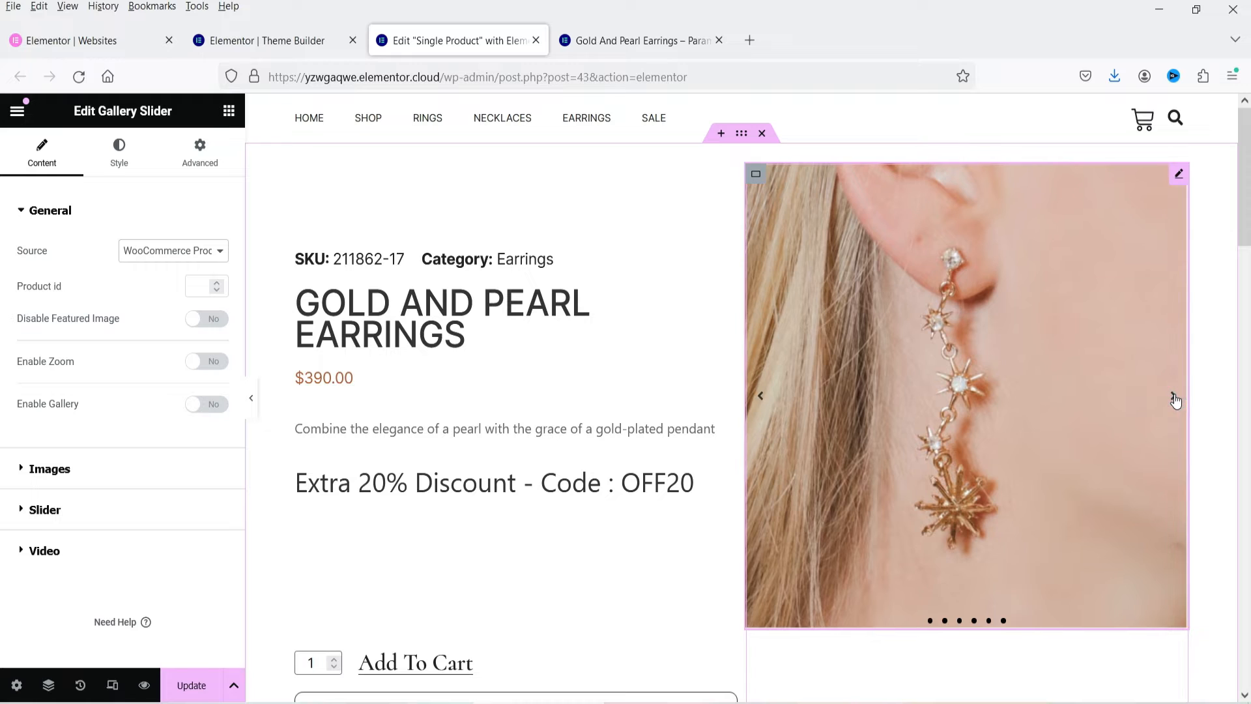
pyautogui.click(1175, 398)
pyautogui.click(1174, 398)
pyautogui.click(1174, 396)
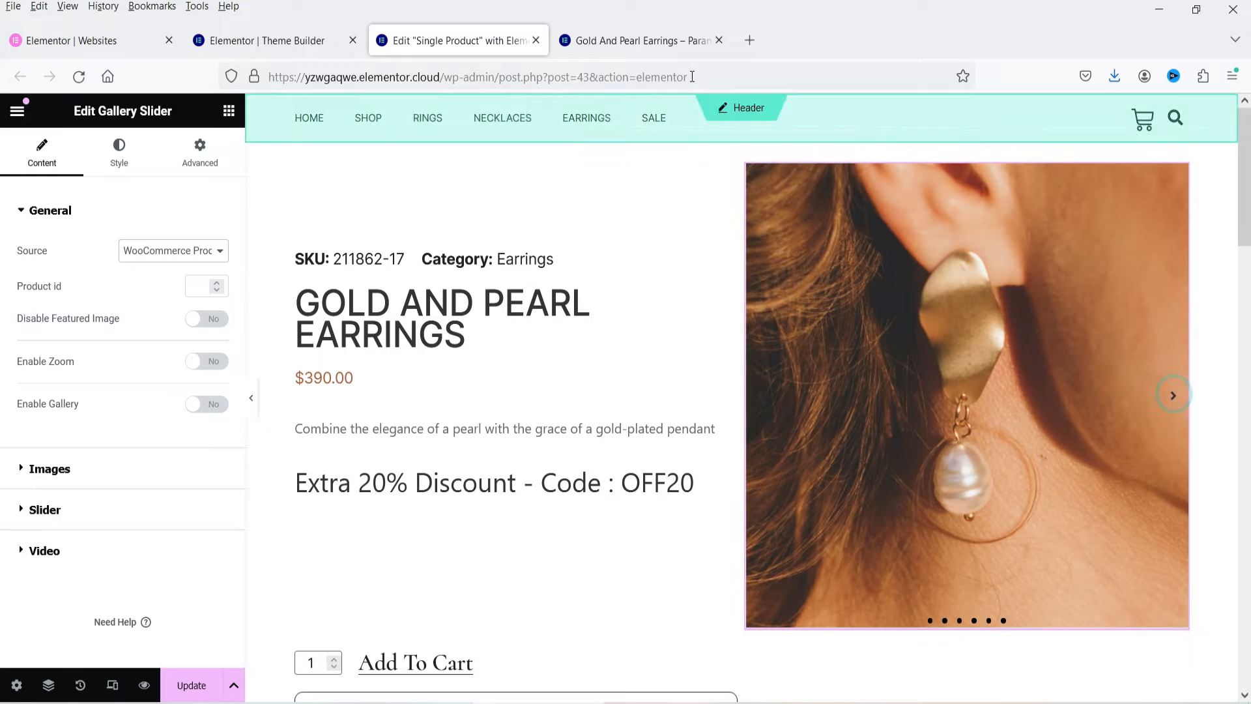
# Step: Open the Gold And Pearl Earrings product for editing in a new tab and find its Jet Product Gallery Video settings
pyautogui.click(637, 40)
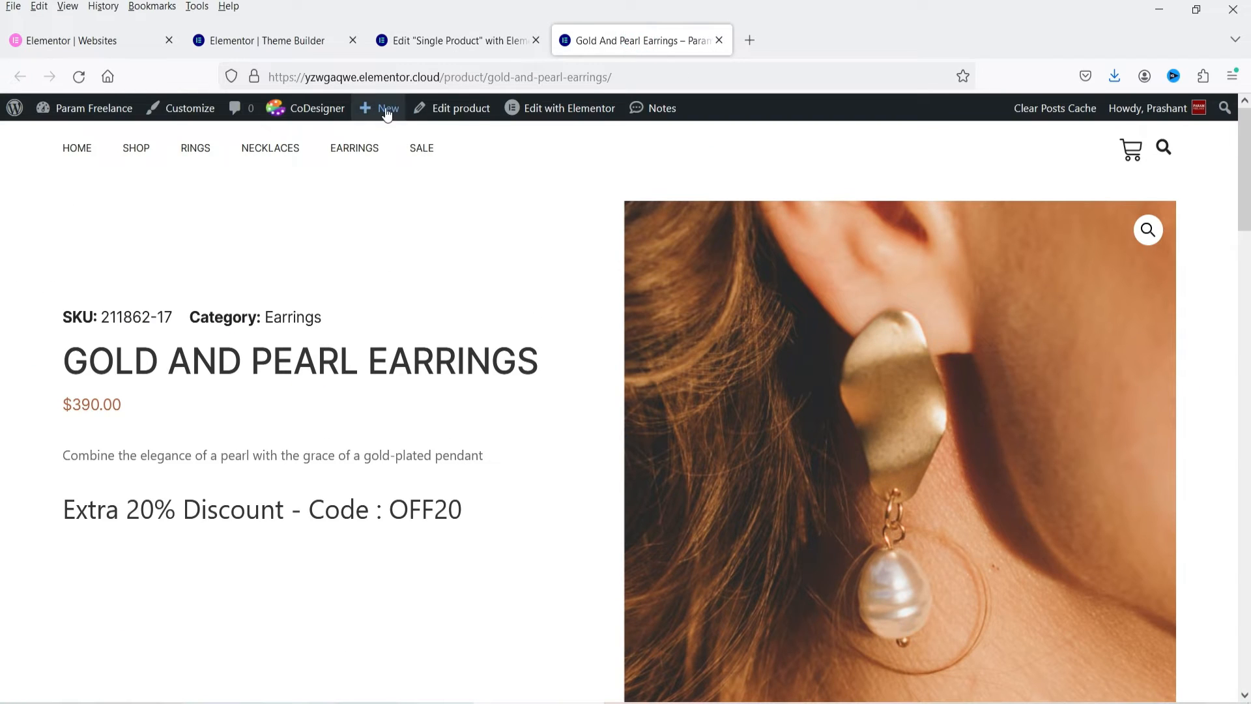
pyautogui.rightClick(443, 109)
pyautogui.click(496, 126)
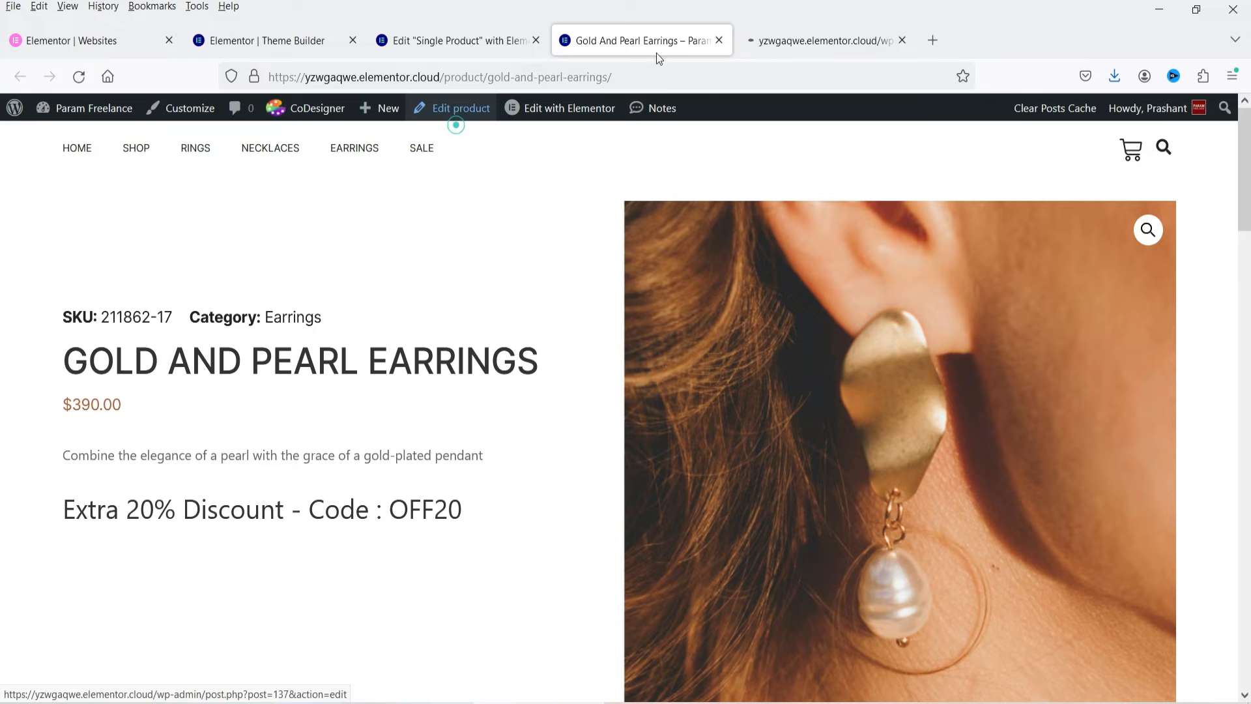
pyautogui.click(792, 41)
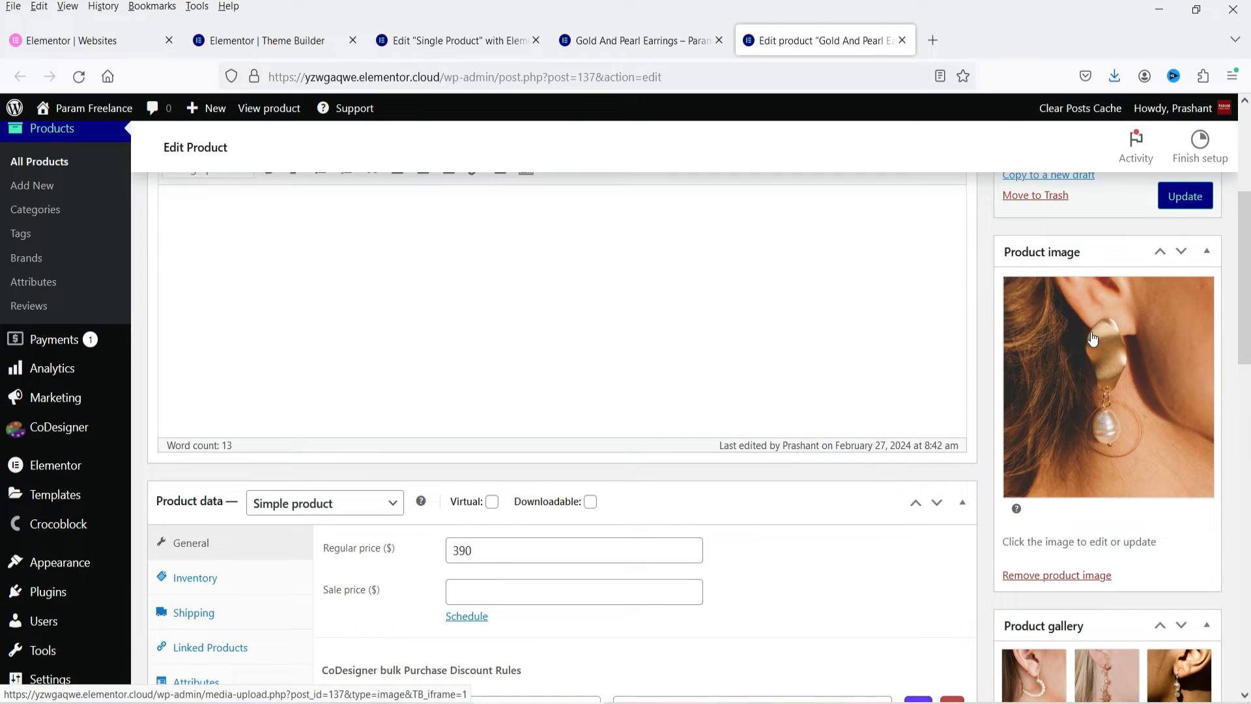
pyautogui.scroll(-5, 1093, 338)
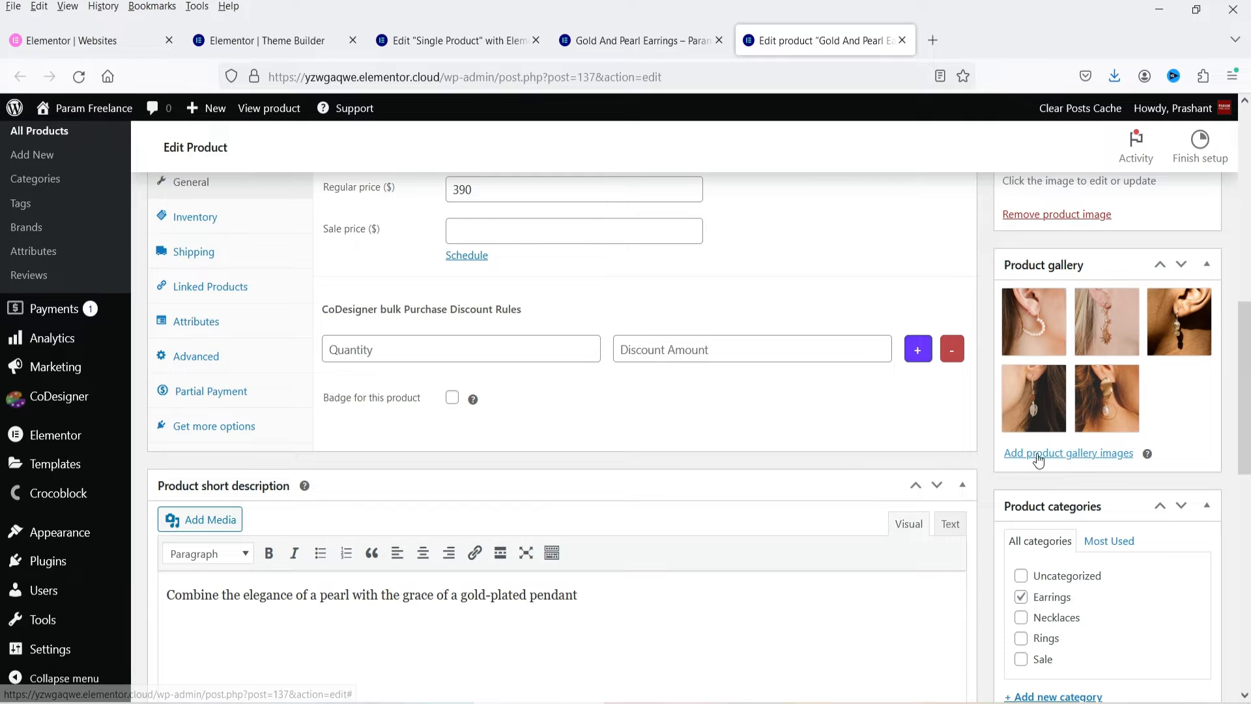
pyautogui.scroll(-7, 1189, 350)
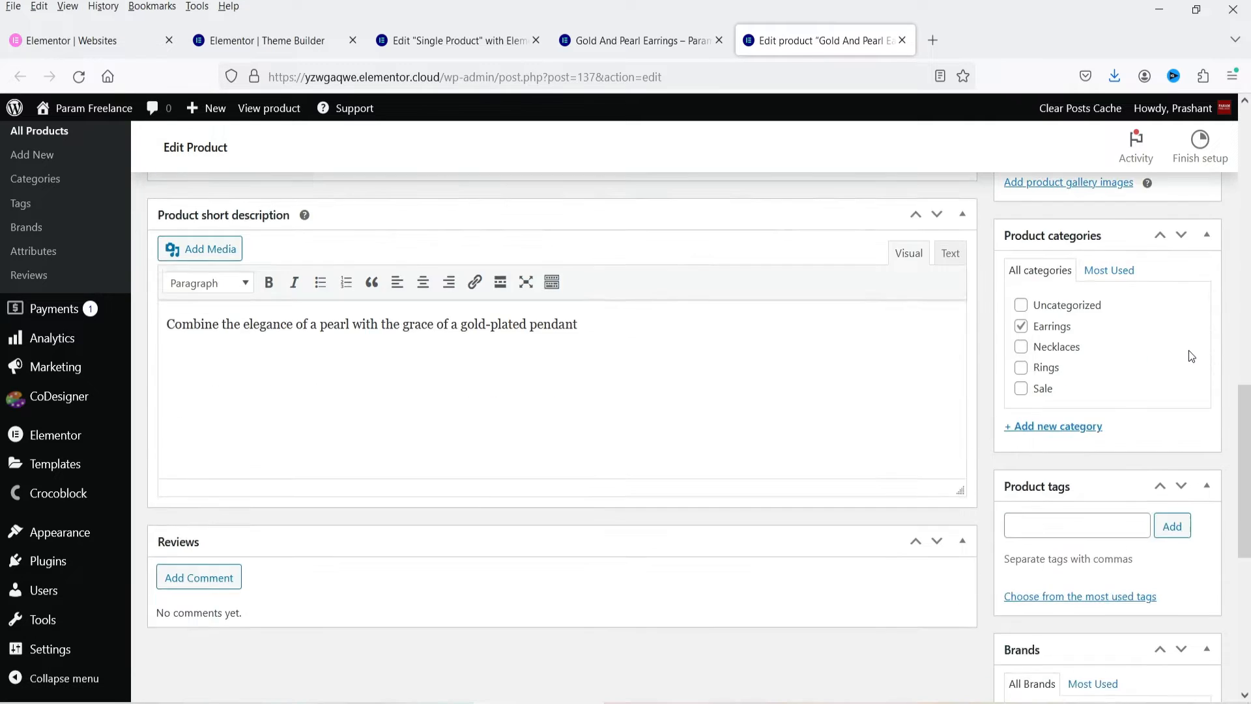
pyautogui.scroll(-2, 1163, 330)
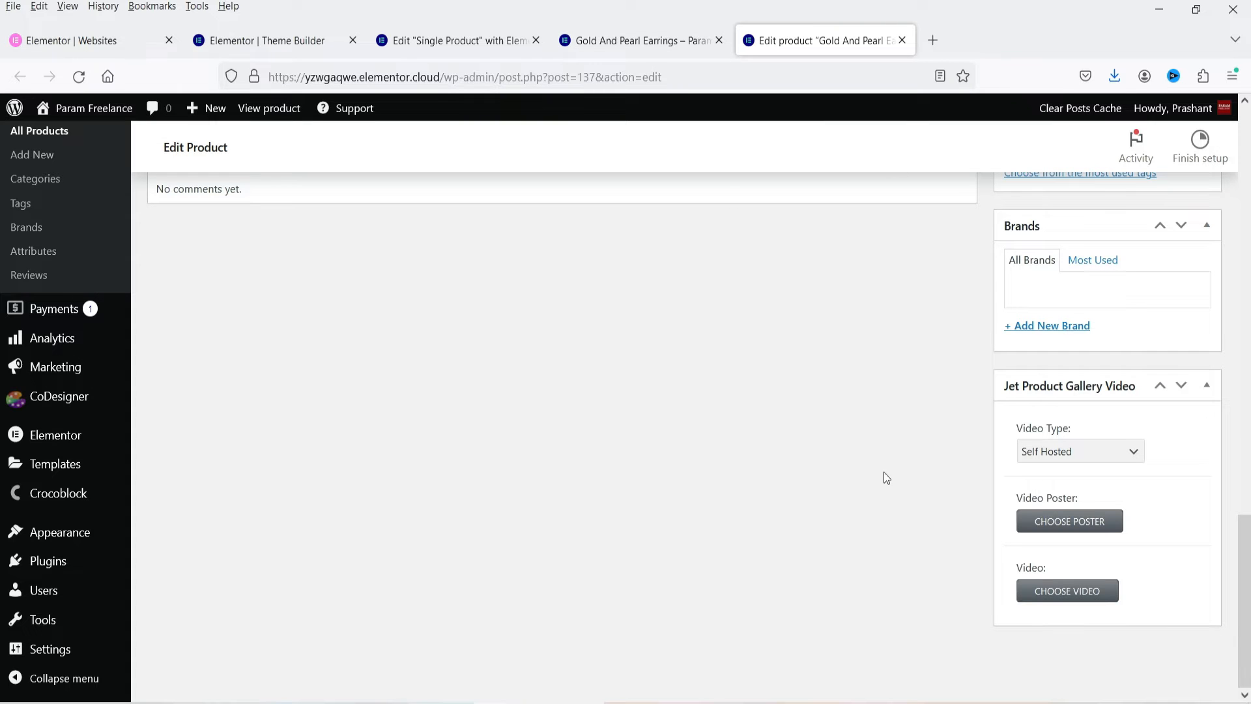
# Step: Try the Youtube and Vimeo video types in the Jet Product Gallery Video settings
pyautogui.click(1054, 454)
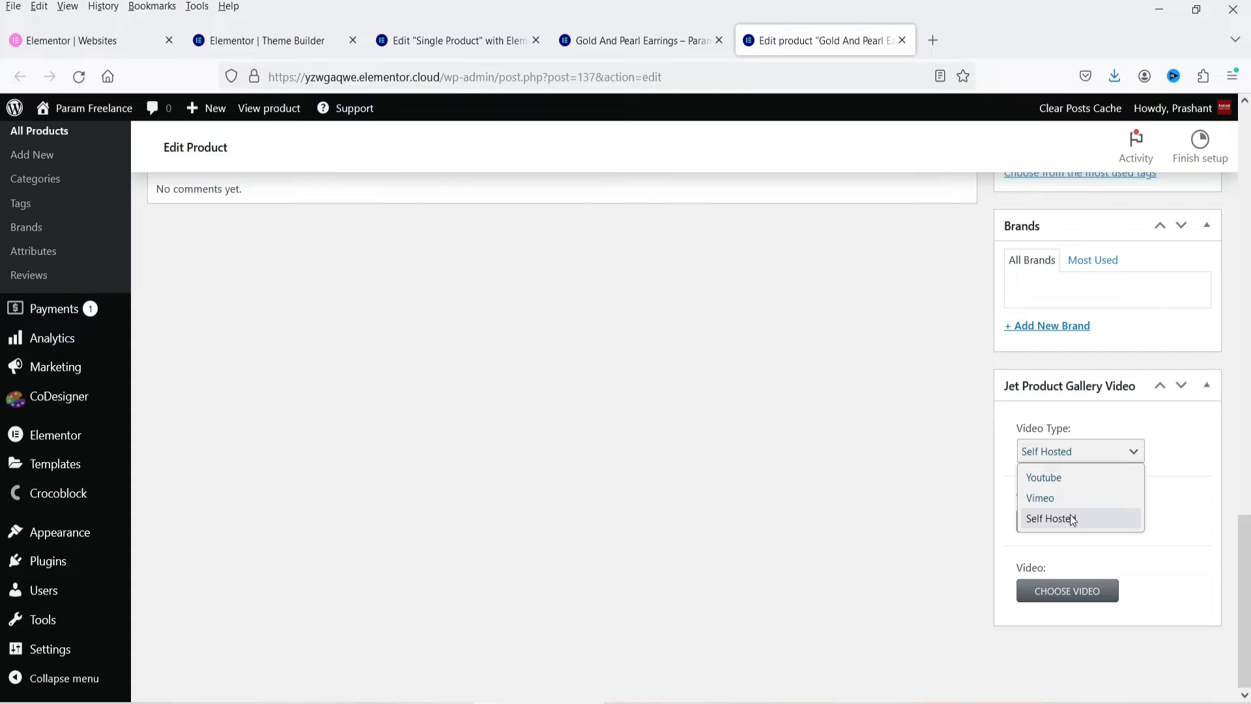
pyautogui.click(1068, 478)
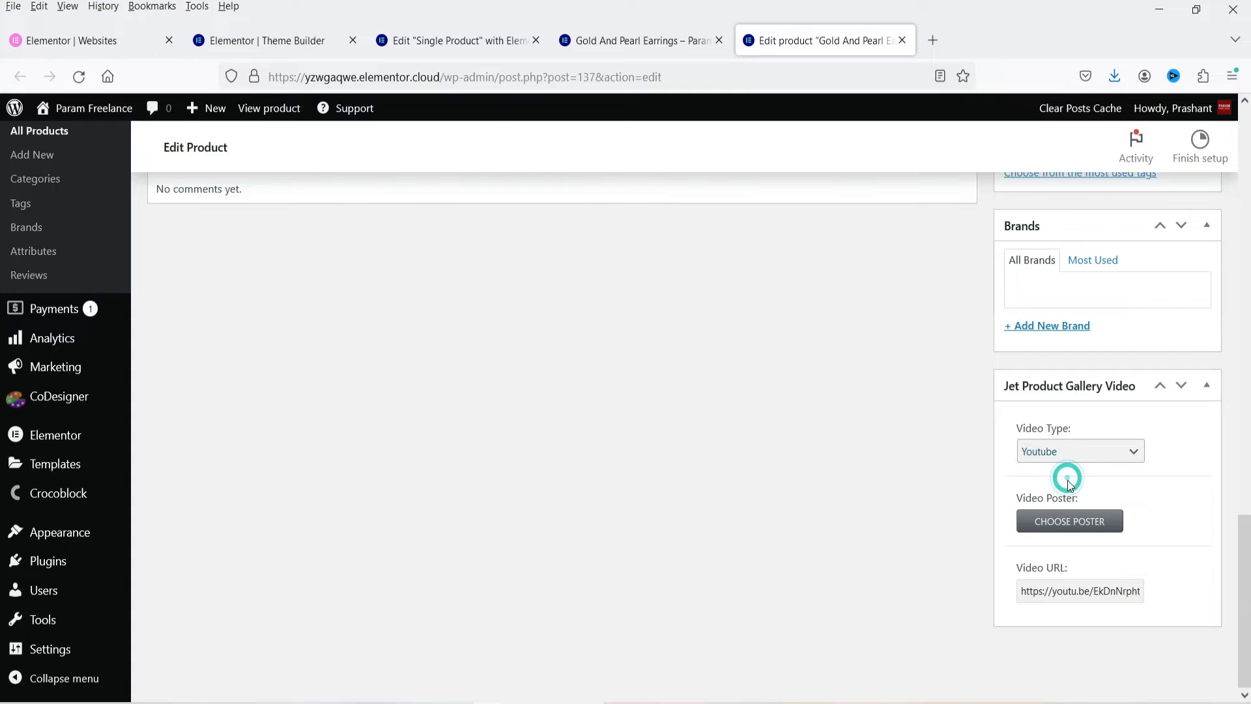
pyautogui.tripleClick(1065, 595)
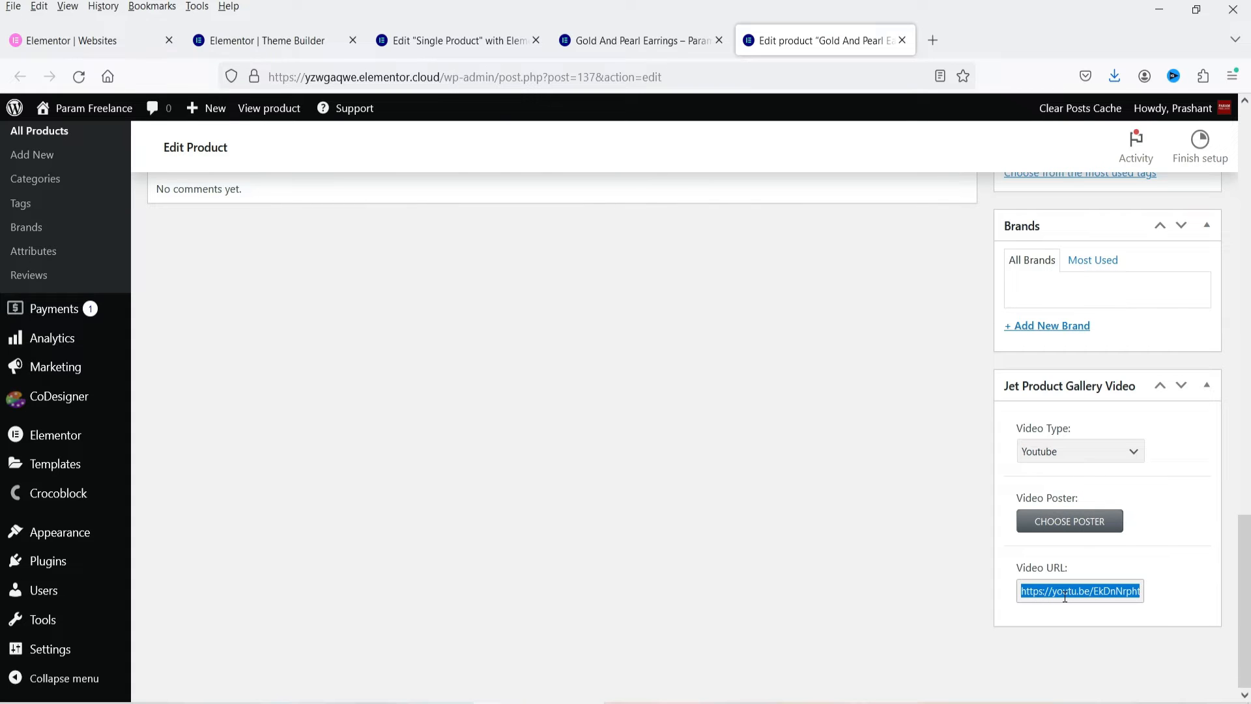
pyautogui.click(1061, 463)
pyautogui.click(1066, 492)
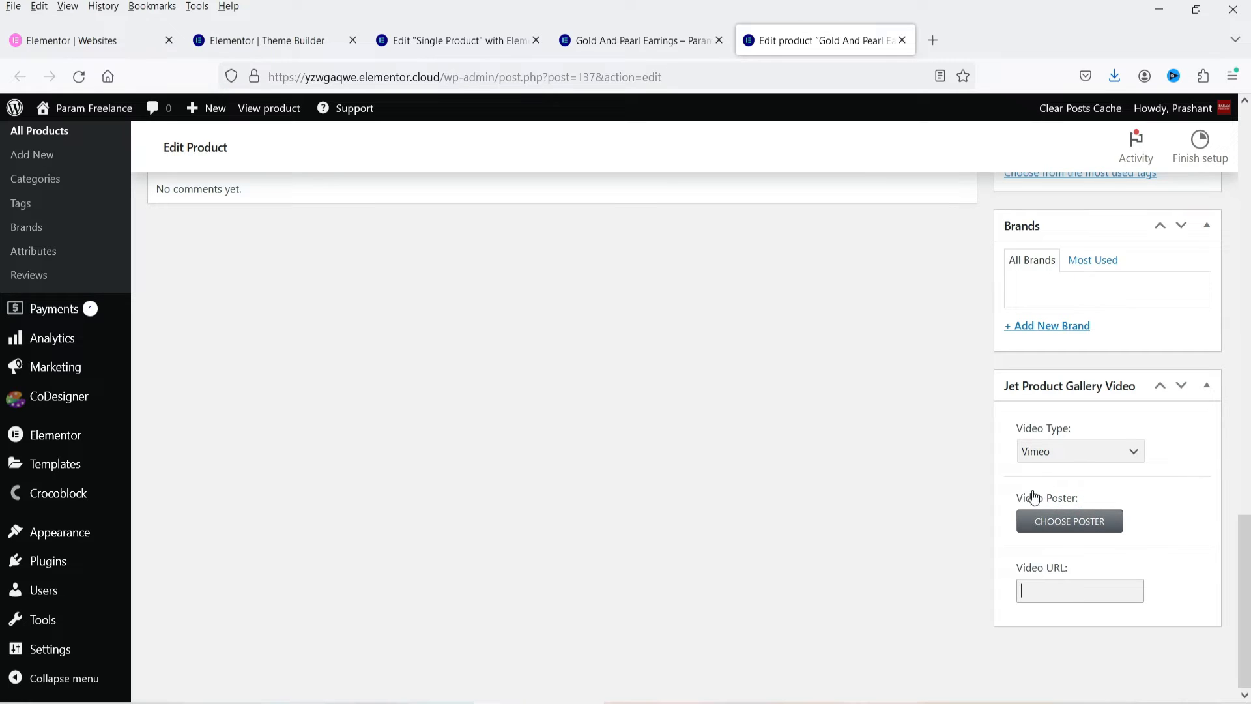
# Step: Set the gallery video type to Self Hosted and choose sample-fashion-video.mp4 from the media library as the video
pyautogui.click(1062, 460)
pyautogui.click(1077, 515)
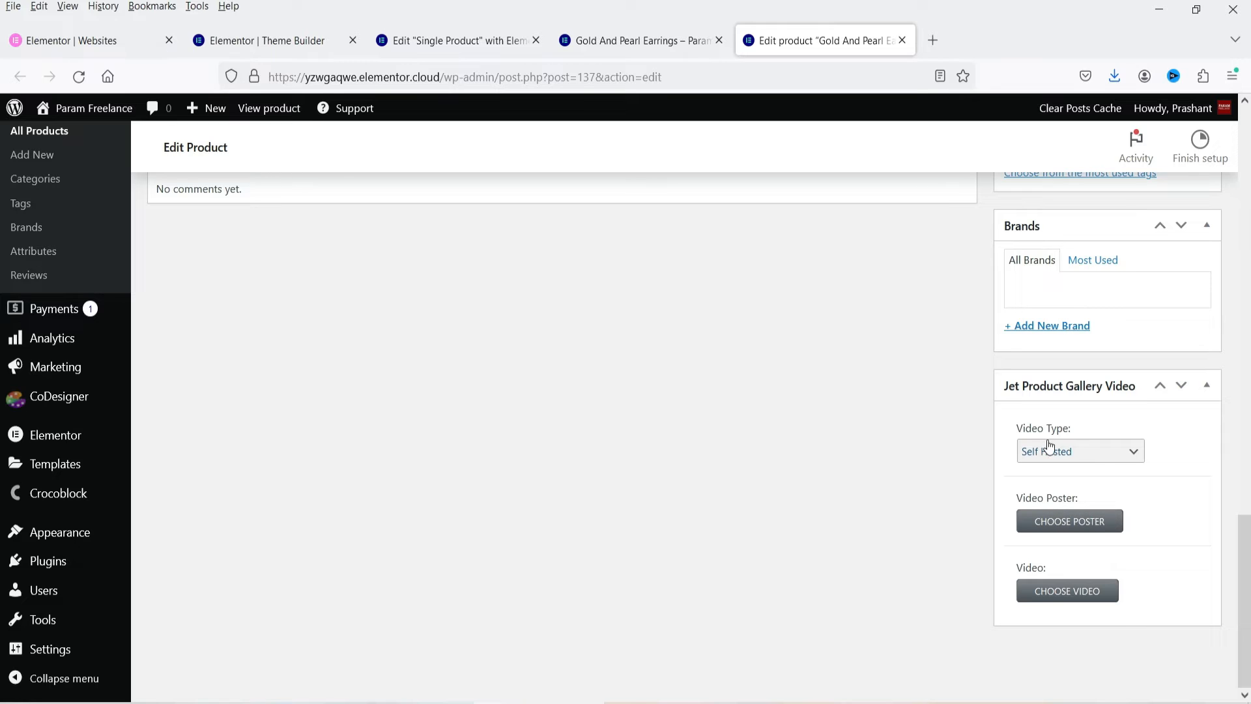
pyautogui.click(1070, 593)
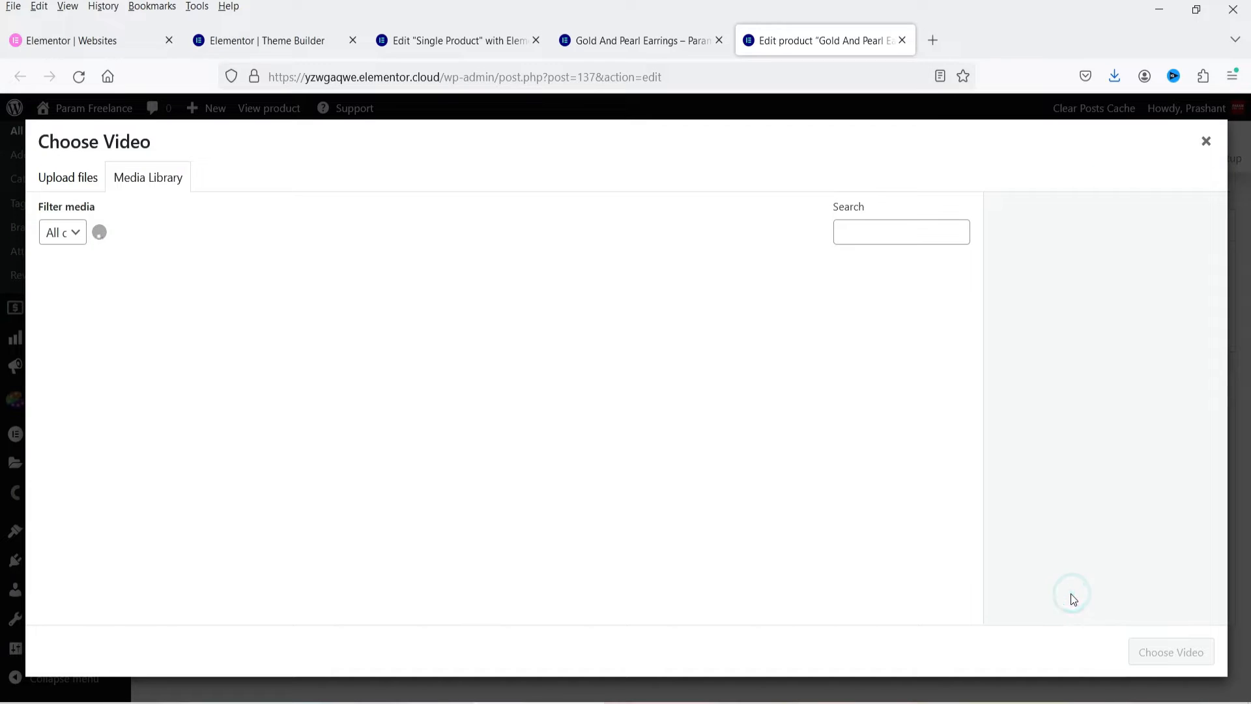
pyautogui.click(92, 305)
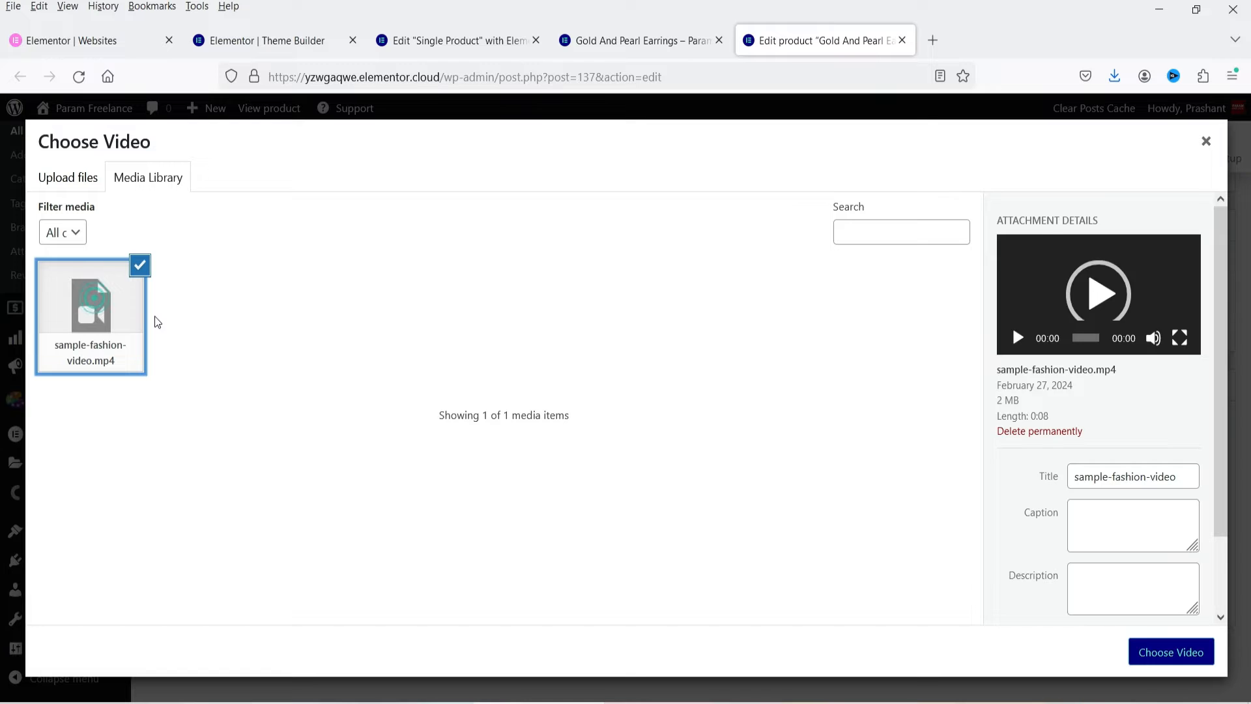
pyautogui.click(1166, 655)
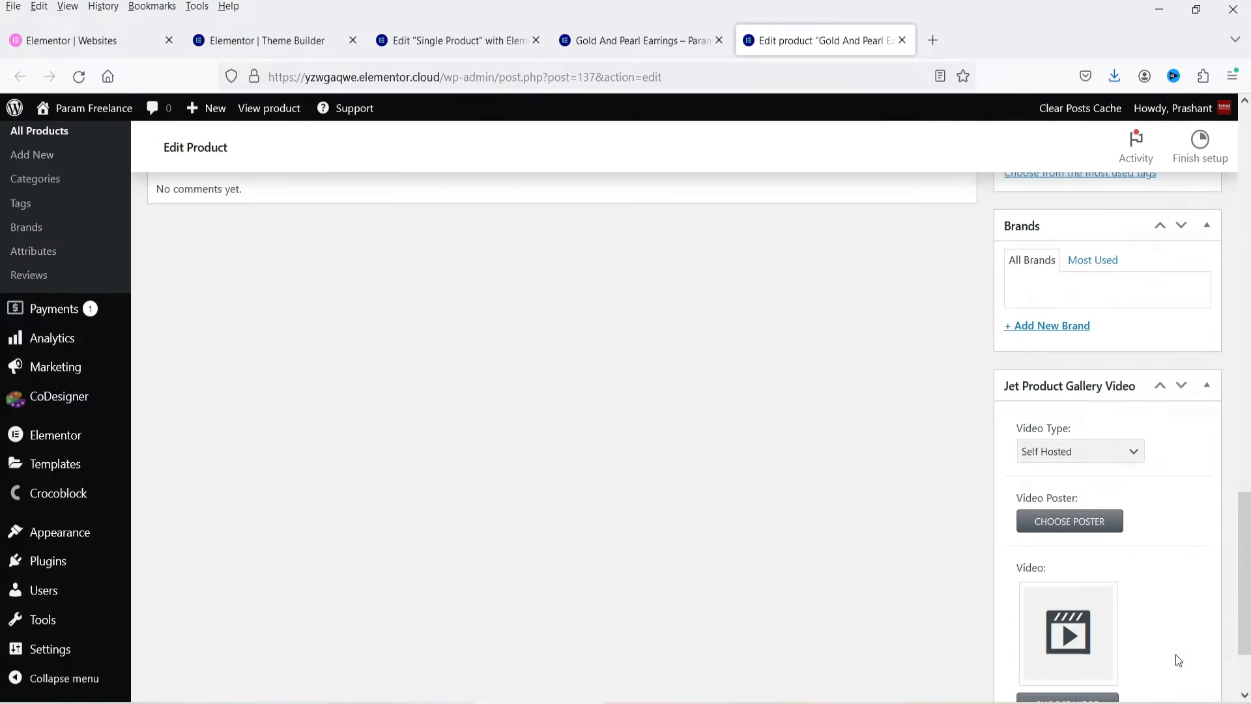
# Step: Update the Gold And Pearl Earrings product to save its gallery video
pyautogui.scroll(10, 1231, 496)
pyautogui.scroll(6, 1221, 473)
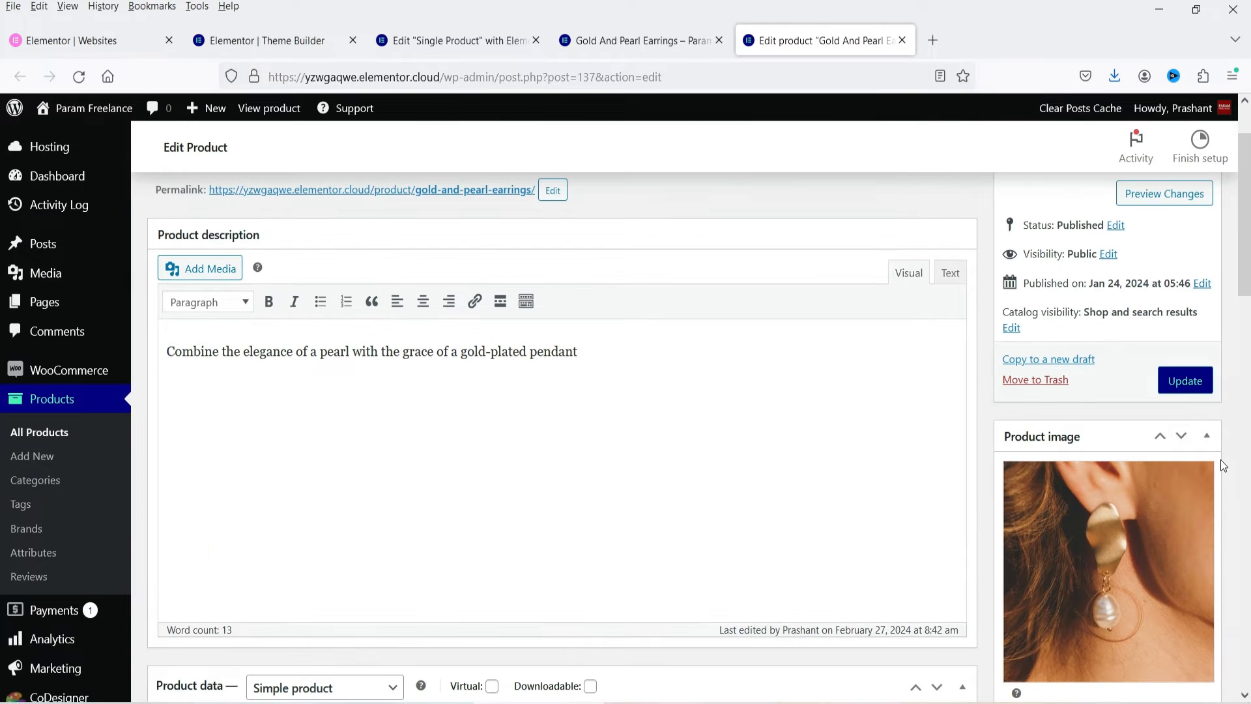
pyautogui.click(1200, 389)
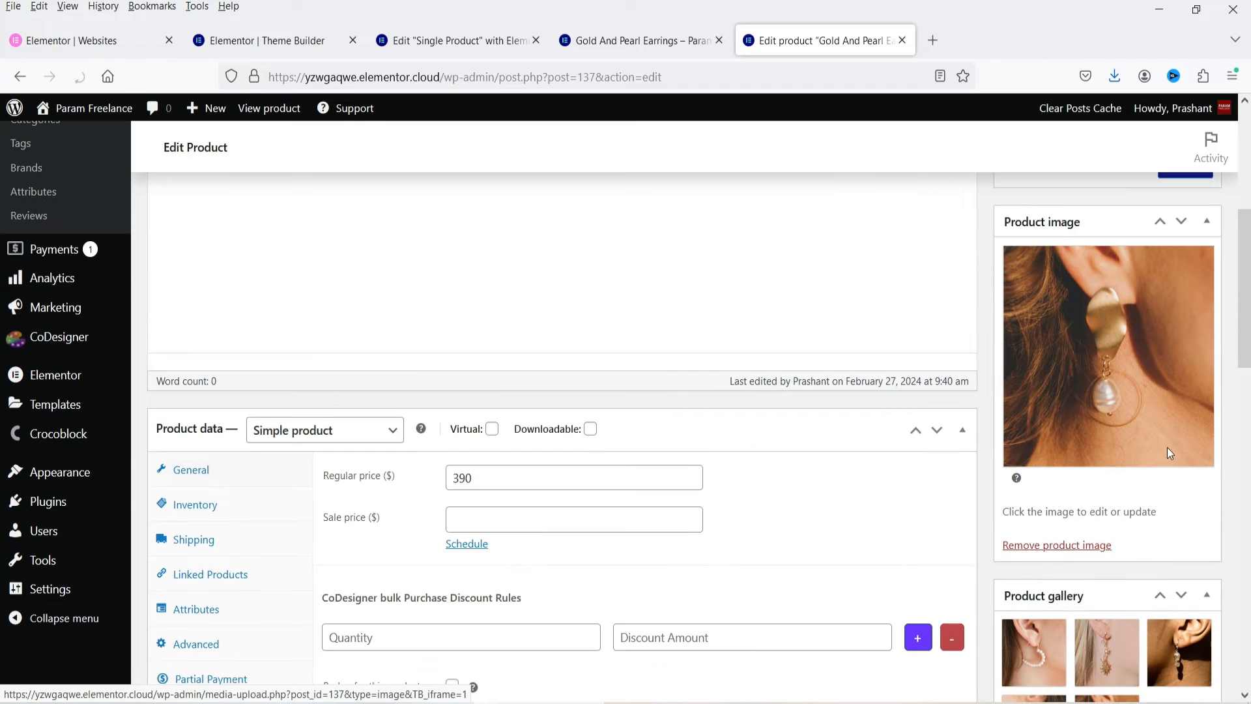
pyautogui.scroll(4, 1171, 453)
pyautogui.scroll(-1, 1211, 457)
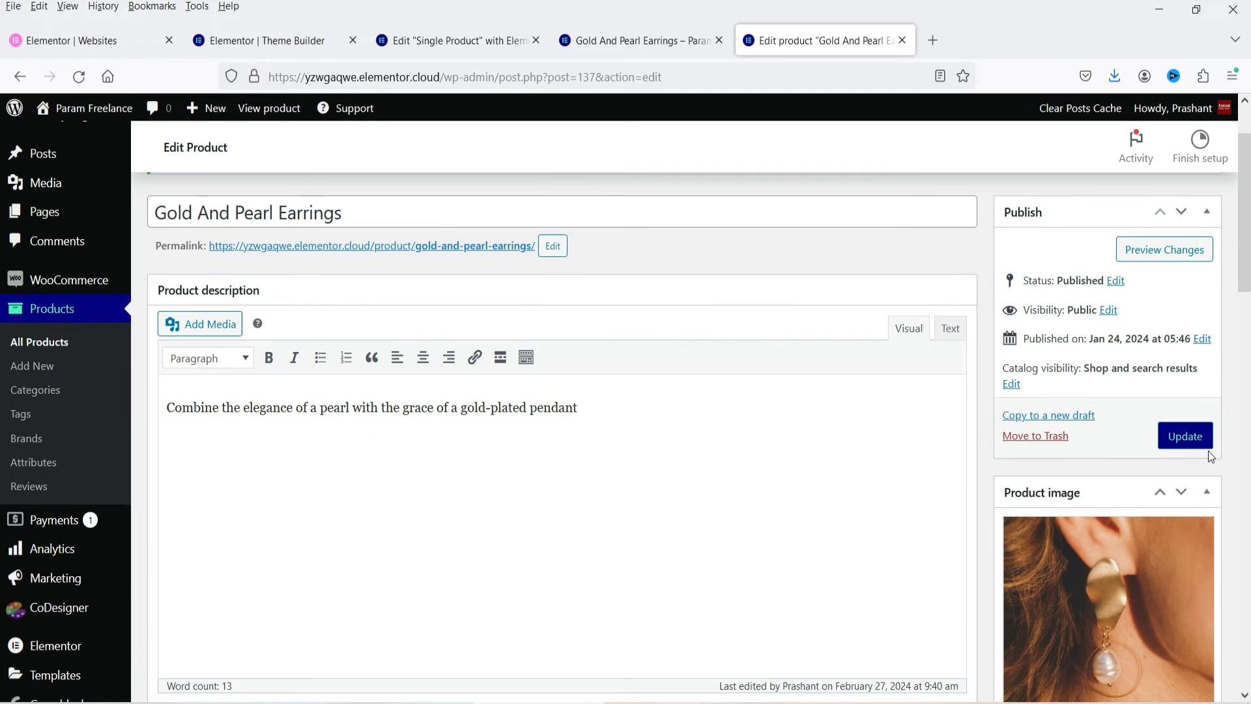
# Step: Return to the Single Product template editor and reload it, leaving the page without saving
pyautogui.click(456, 41)
pyautogui.click(86, 77)
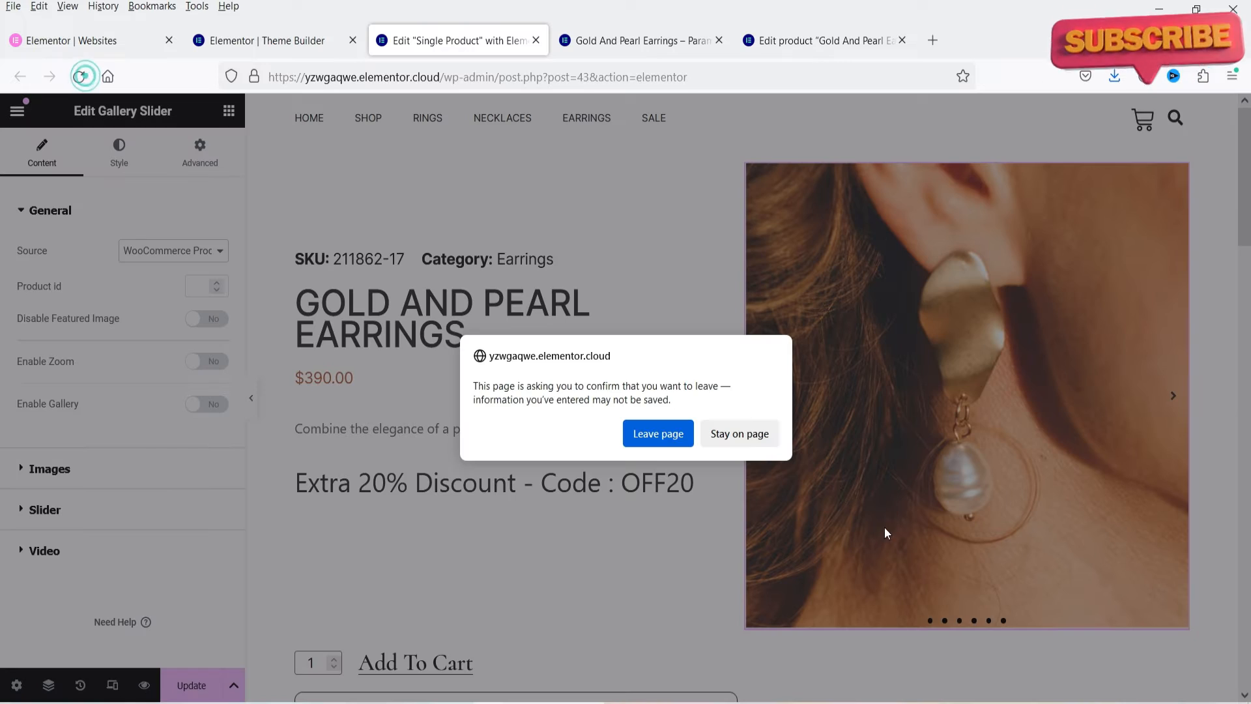
pyautogui.click(648, 435)
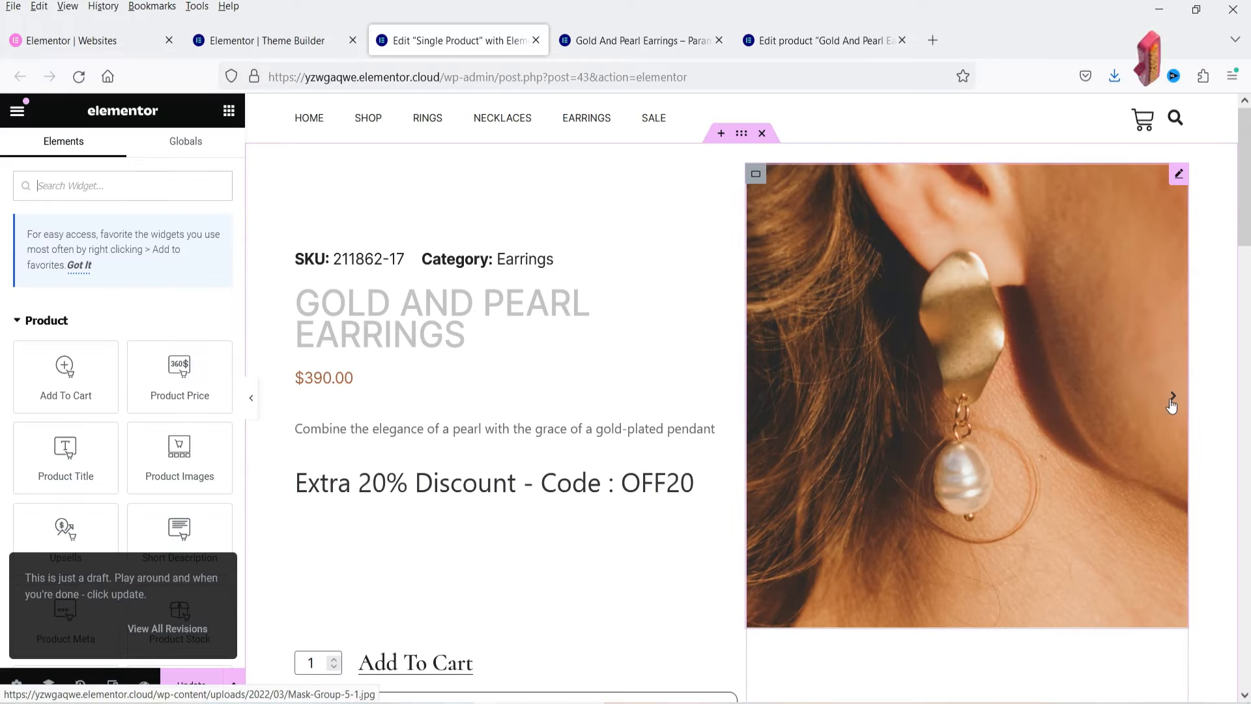
# Step: Page through the gallery slider to the product video, play it and pause it
pyautogui.click(1171, 402)
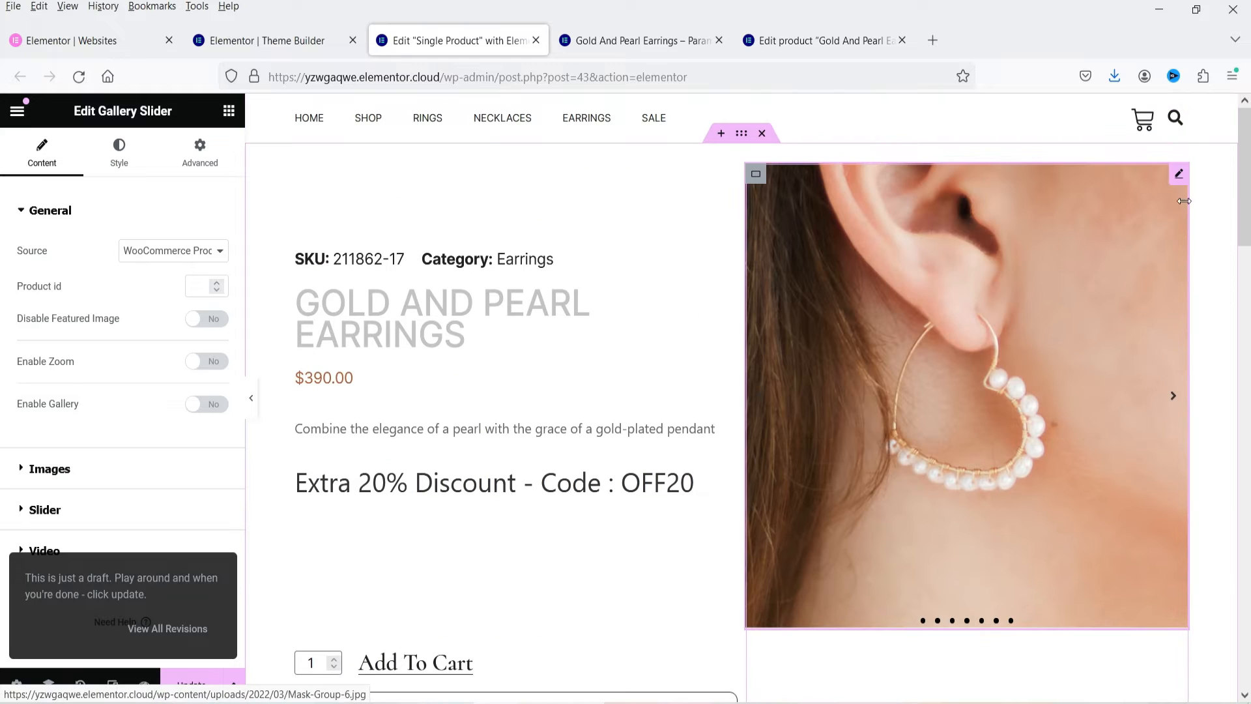
pyautogui.click(1174, 398)
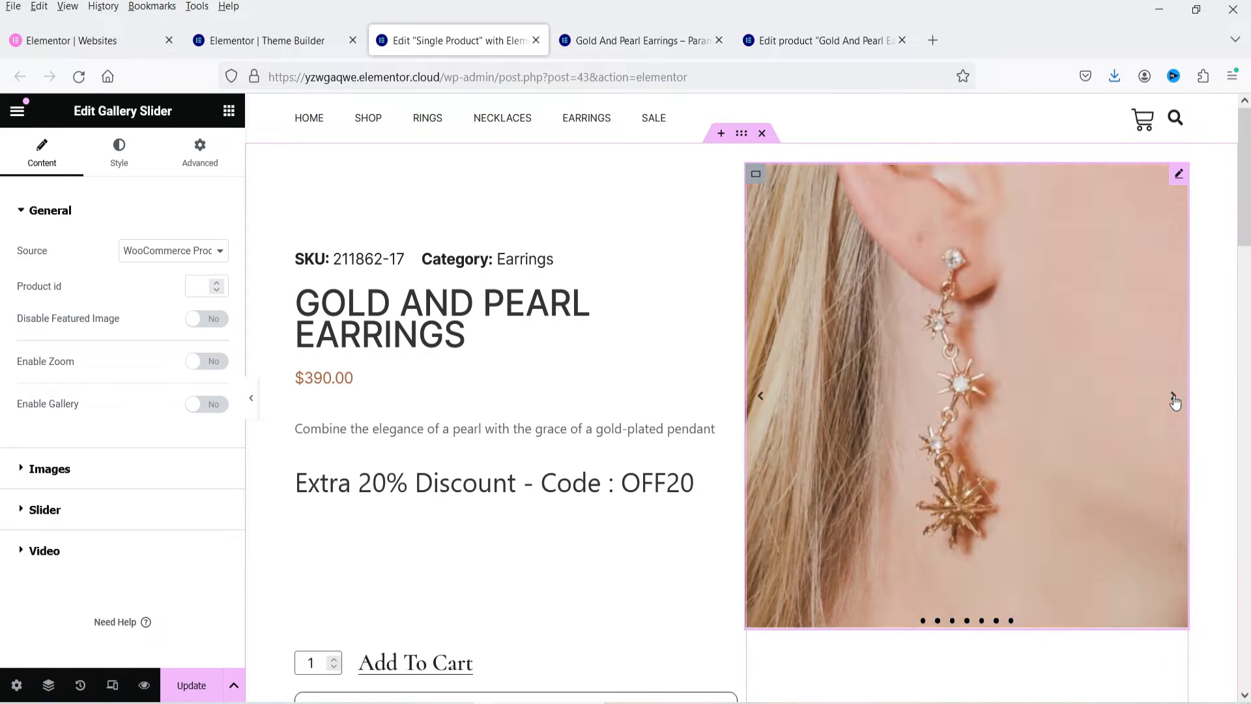
pyautogui.click(1175, 402)
pyautogui.click(1174, 400)
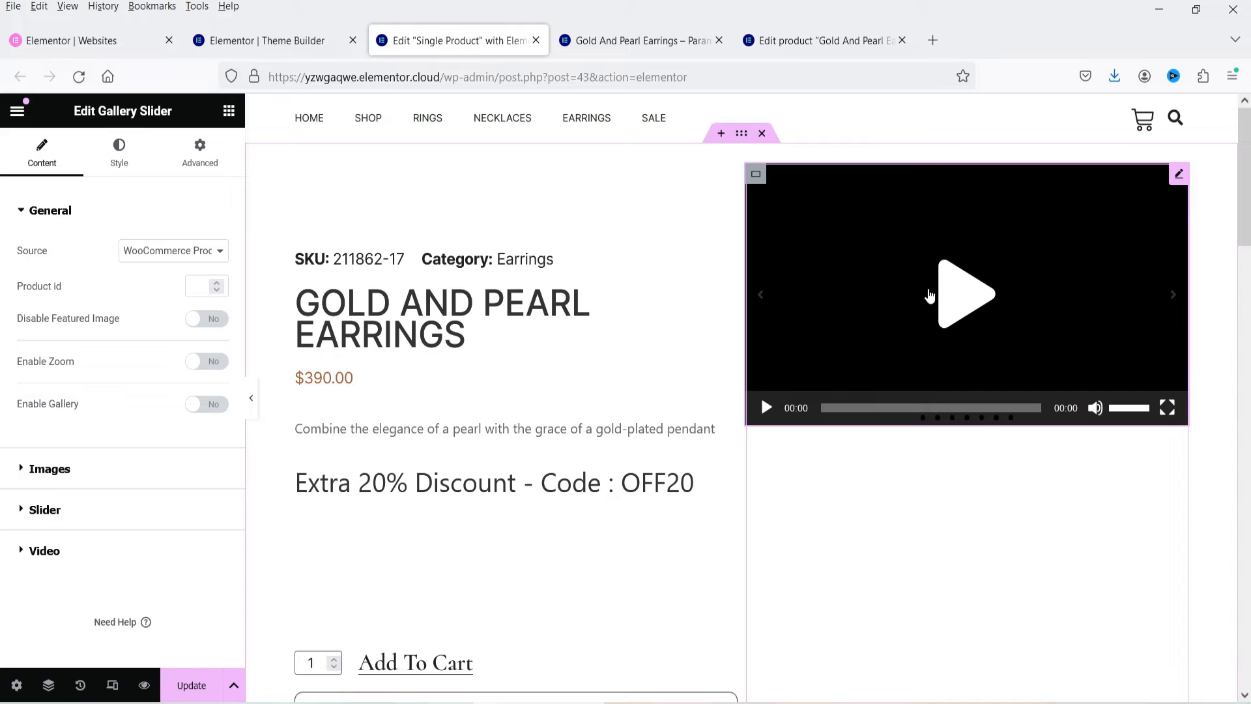
pyautogui.click(970, 296)
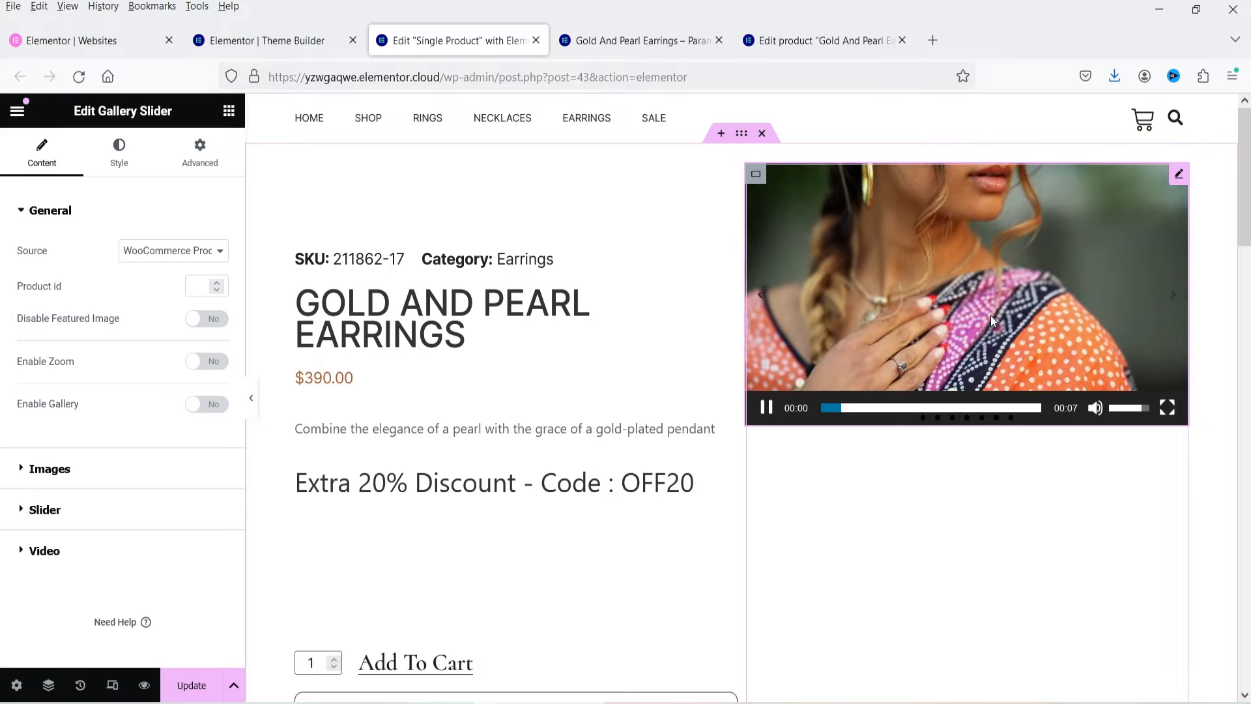
pyautogui.click(766, 409)
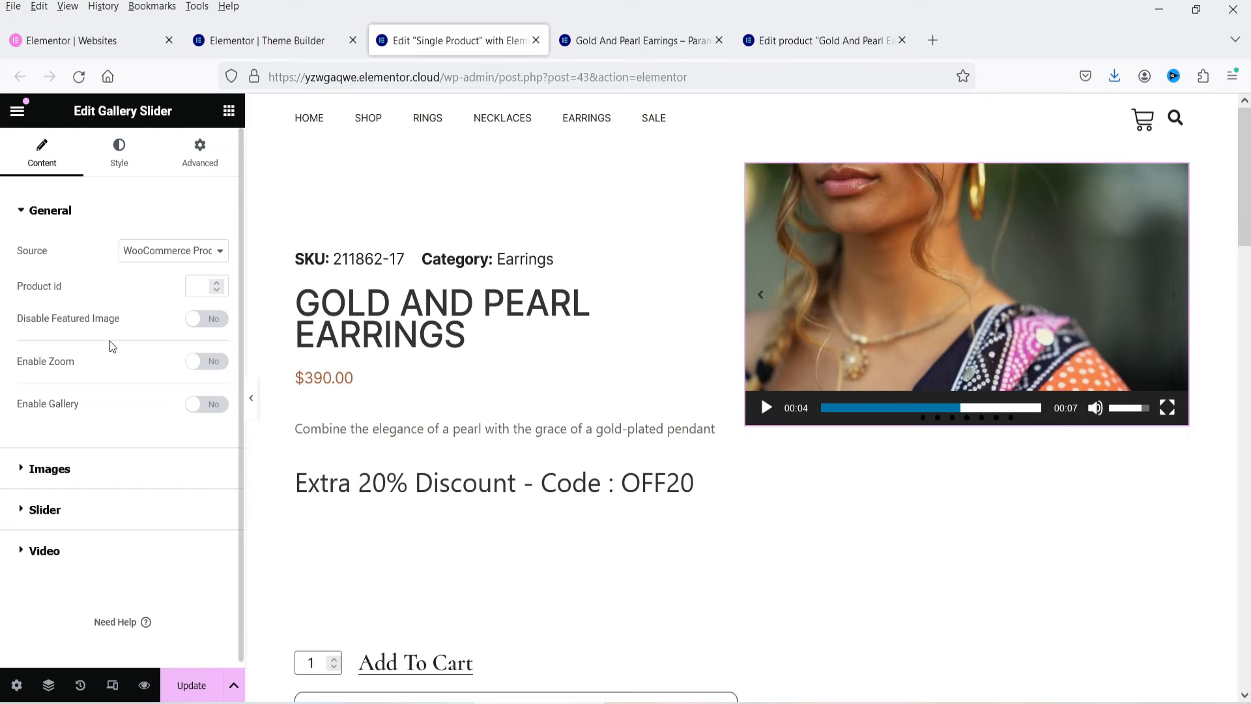
# Step: Keep the featured image enabled, turn on zoom with a Zoom Magnify of 1.5, and enable the gallery for the slider
pyautogui.click(201, 320)
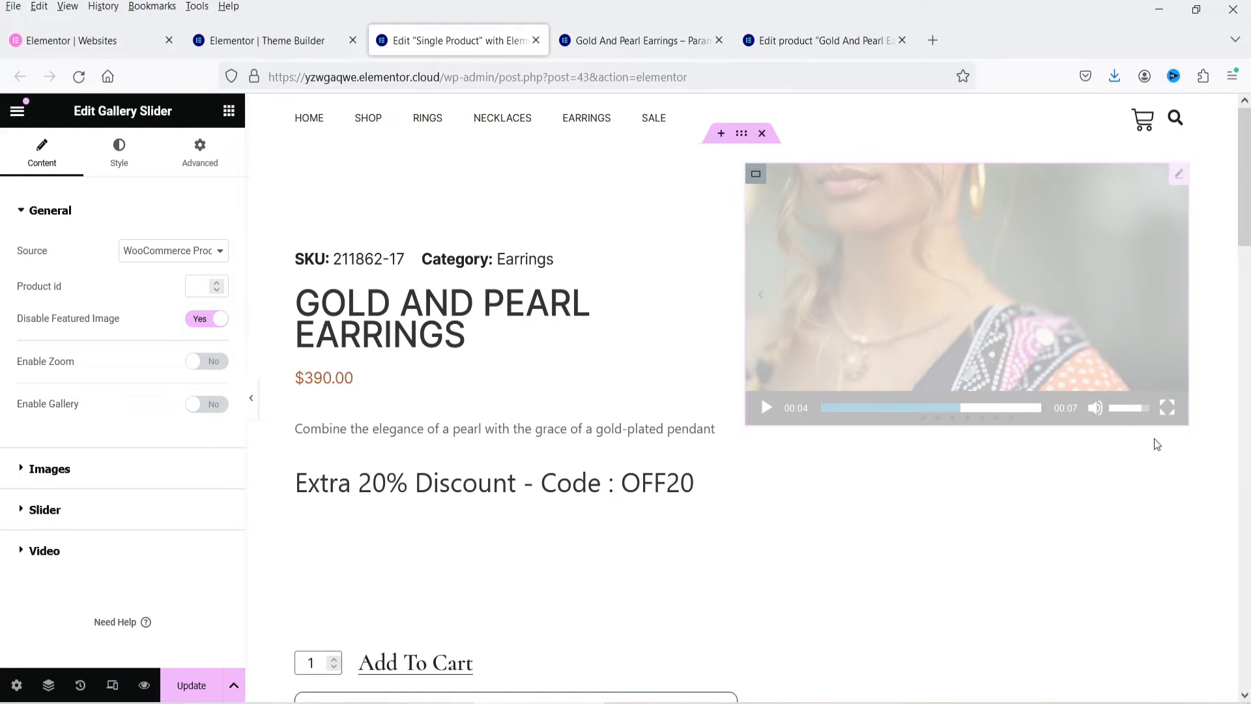
pyautogui.click(197, 321)
pyautogui.click(195, 362)
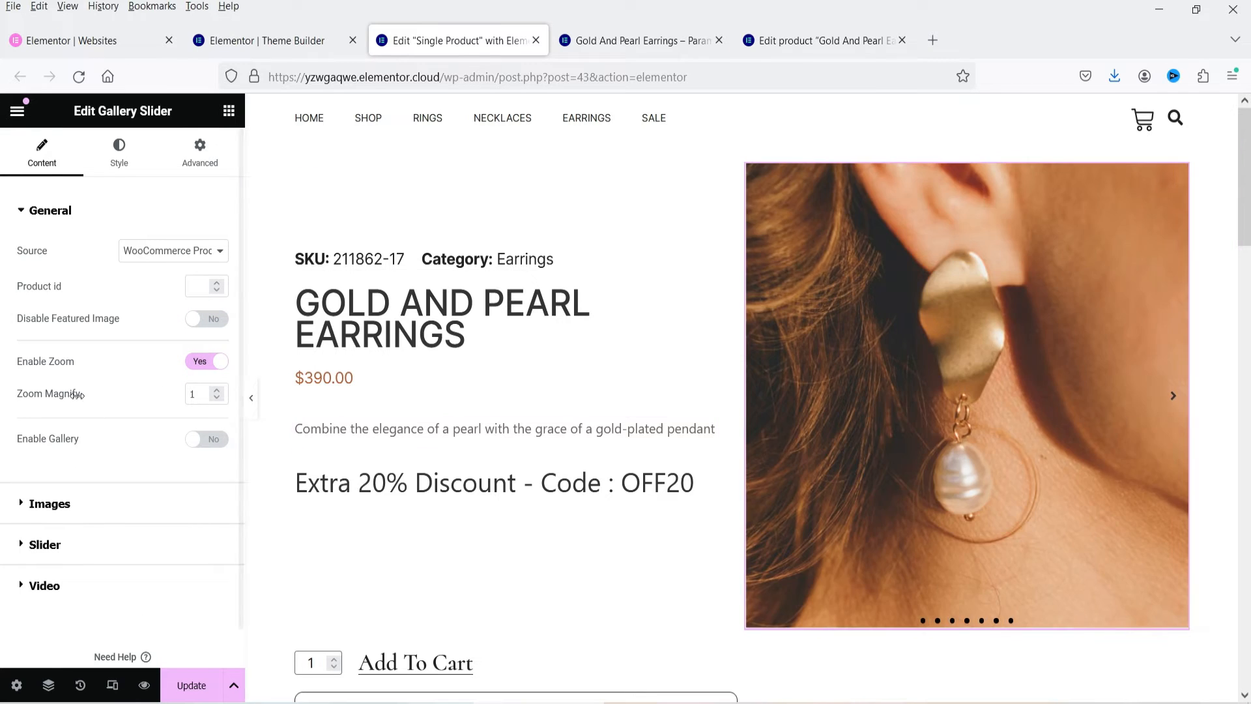
pyautogui.click(201, 394)
pyautogui.write('.5')
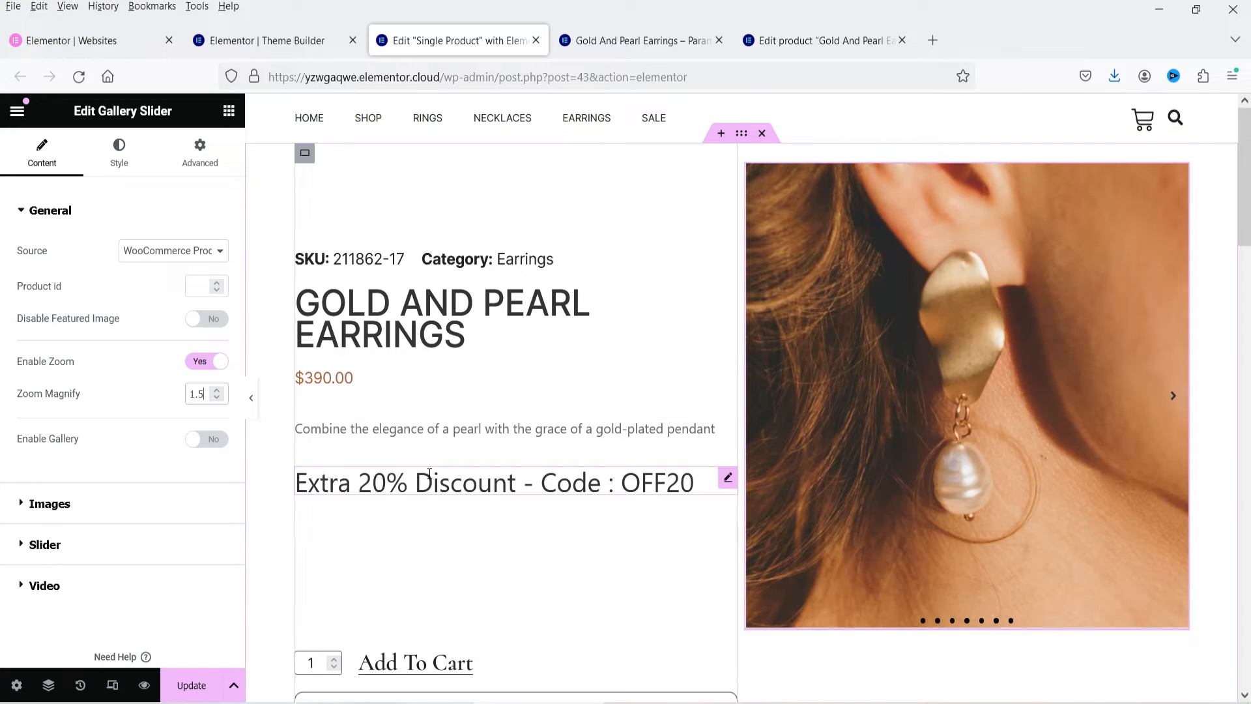
pyautogui.click(214, 441)
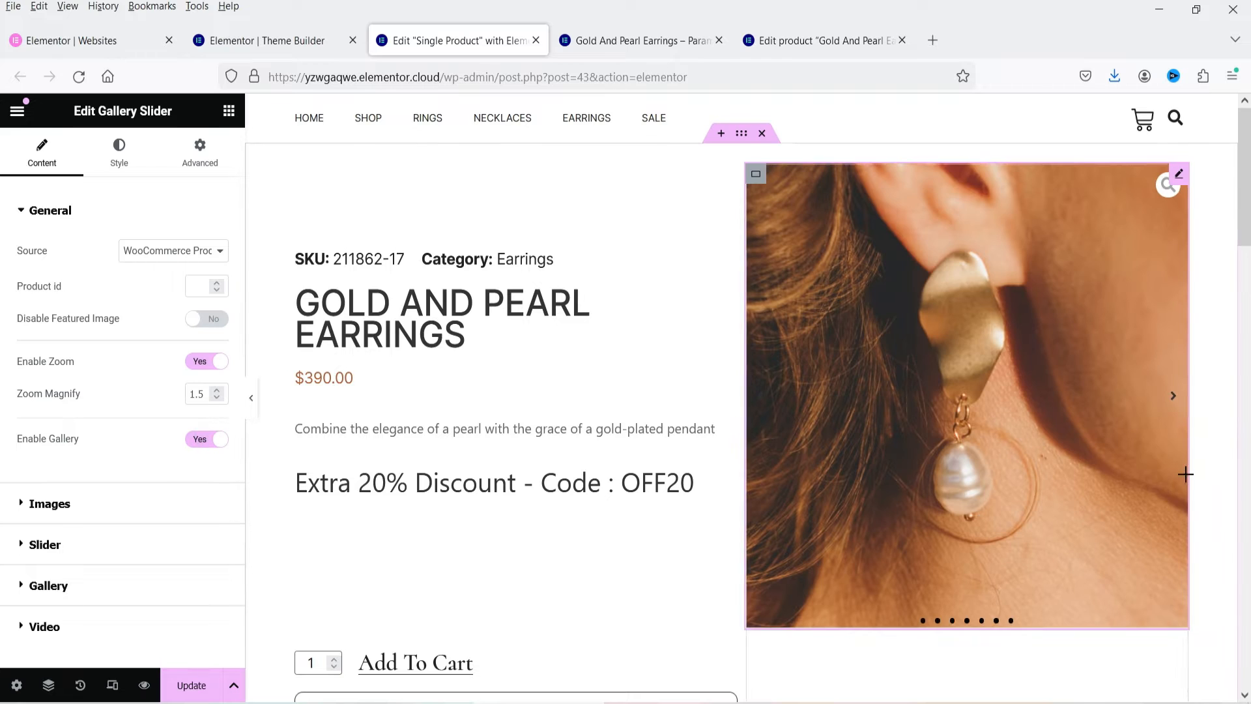
# Step: Set the gallery slider's image size to Full and its thumbnails size to Thumbnail
pyautogui.scroll(-2, 77, 445)
pyautogui.click(79, 432)
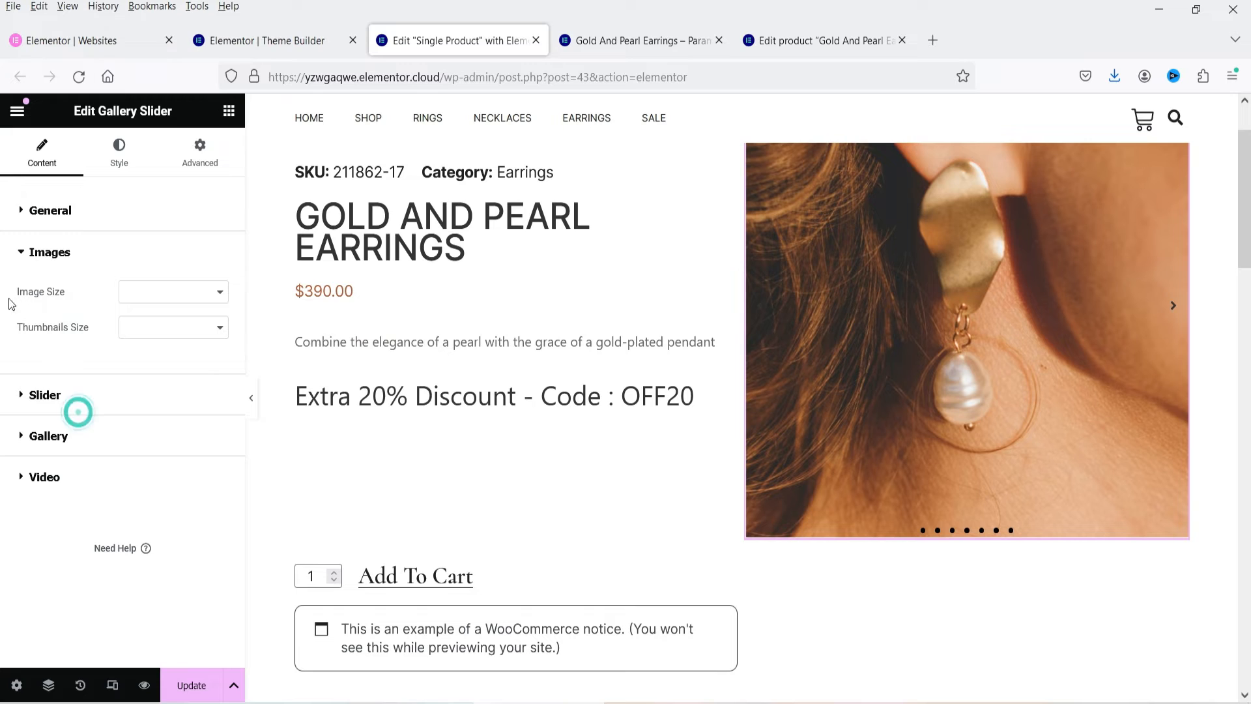
pyautogui.click(169, 294)
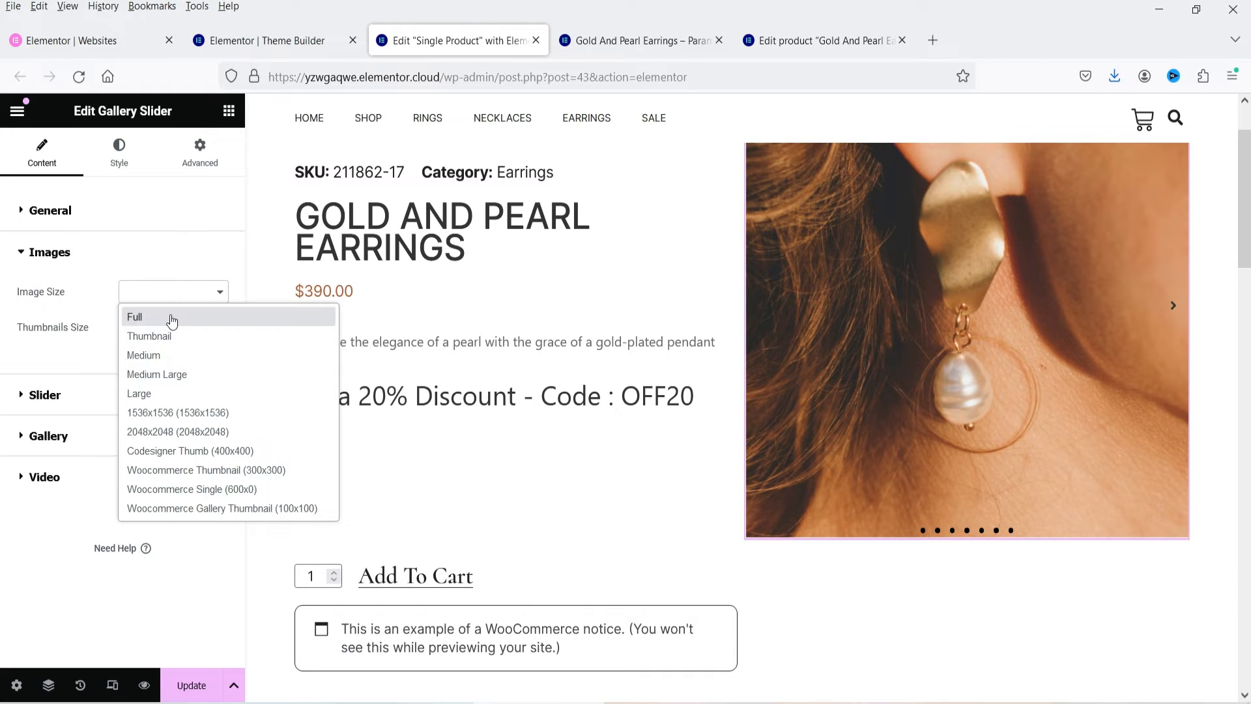
pyautogui.click(170, 315)
pyautogui.click(175, 327)
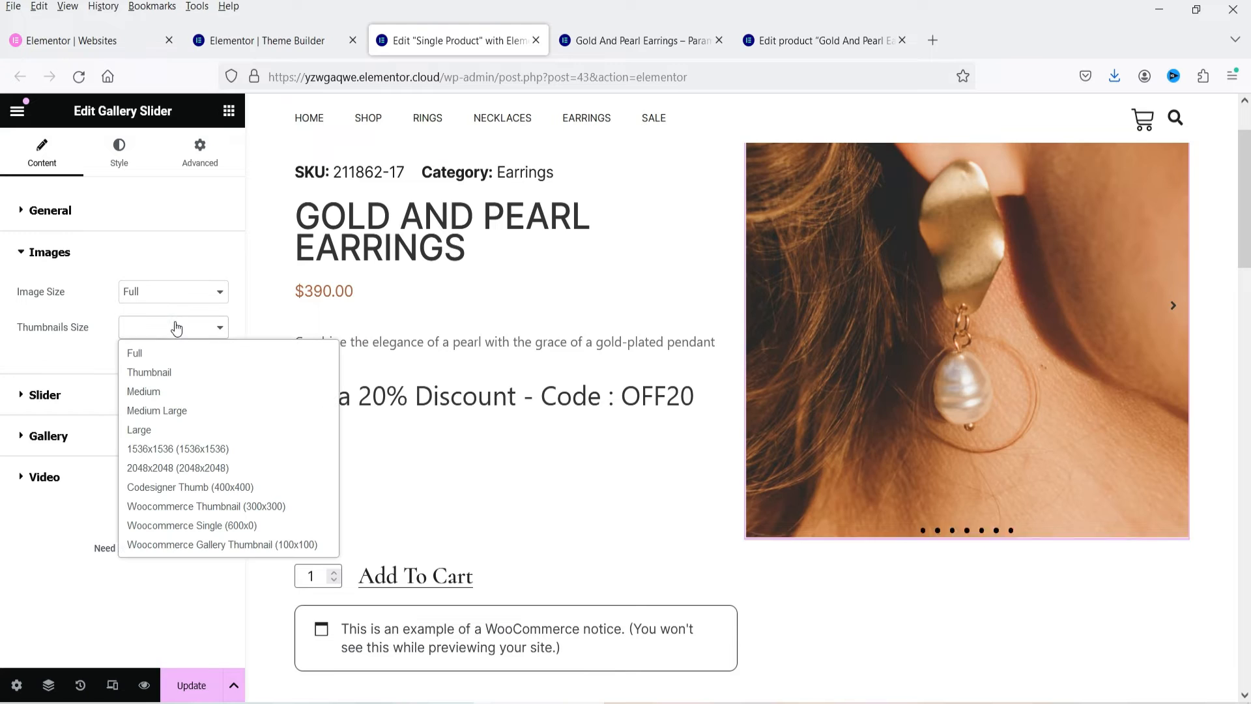
pyautogui.click(188, 382)
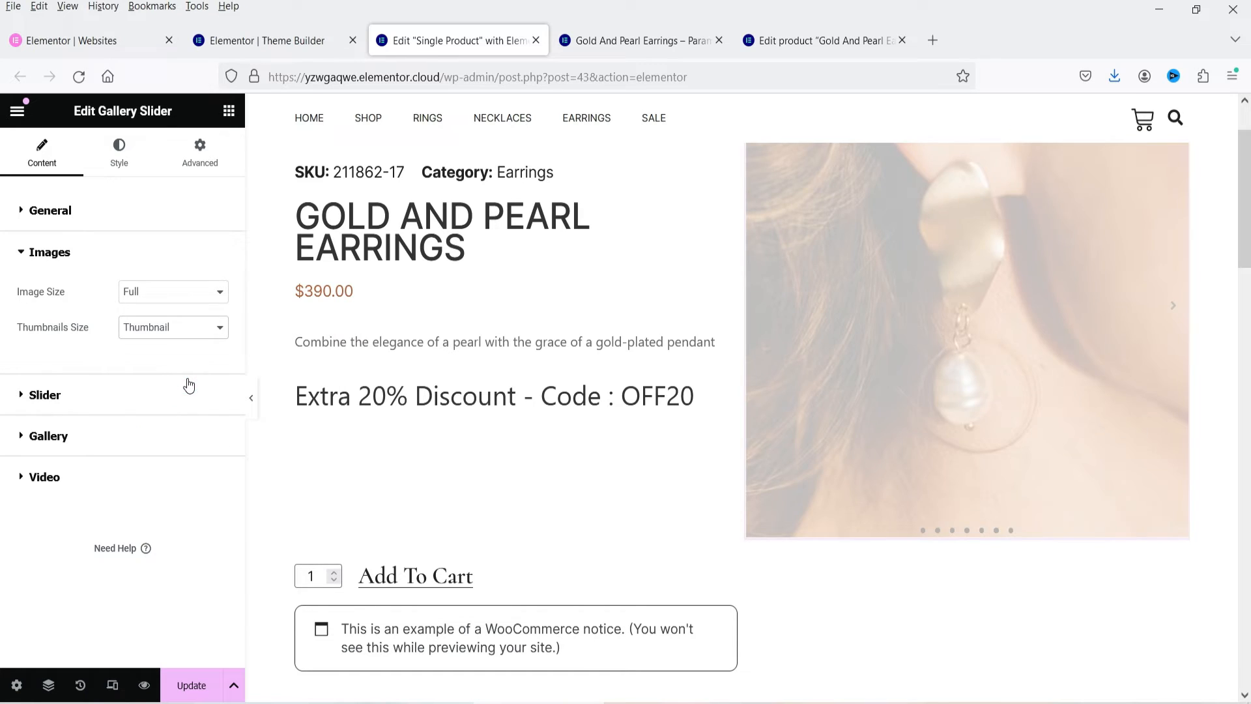
# Step: Try the Vertical direction in the Slider settings and switch it back to Horizontal
pyautogui.click(85, 292)
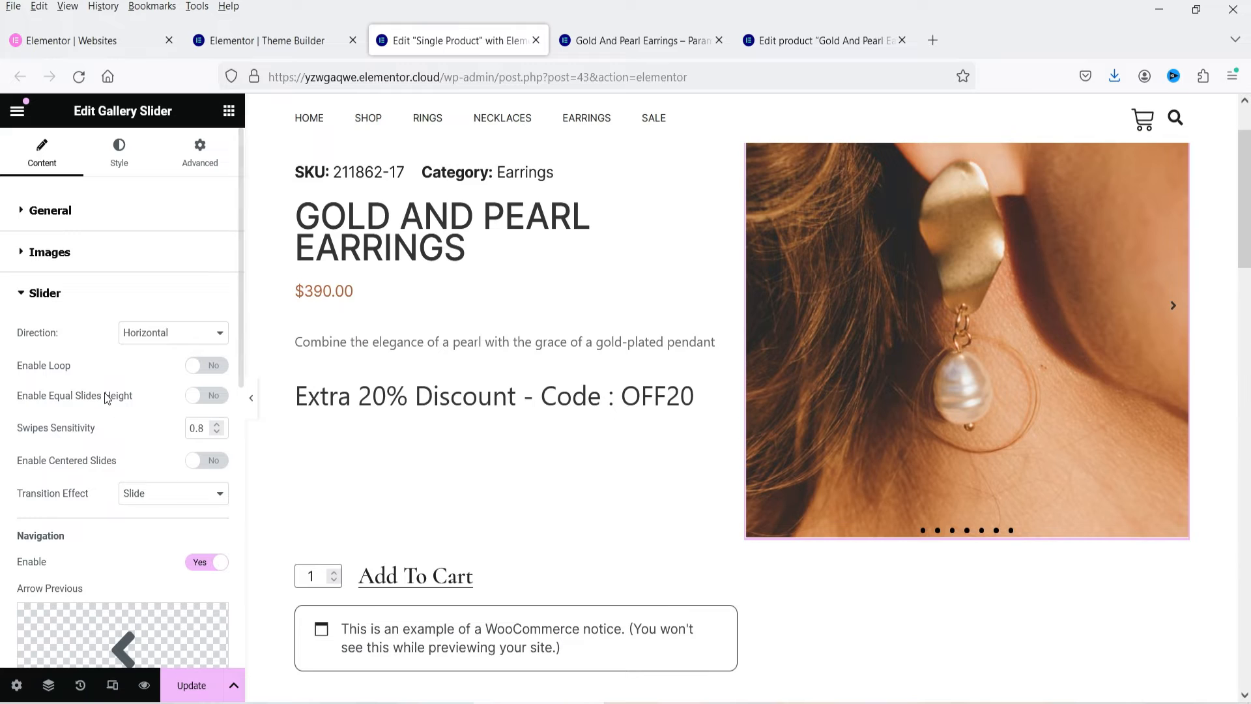
pyautogui.click(155, 333)
pyautogui.click(156, 357)
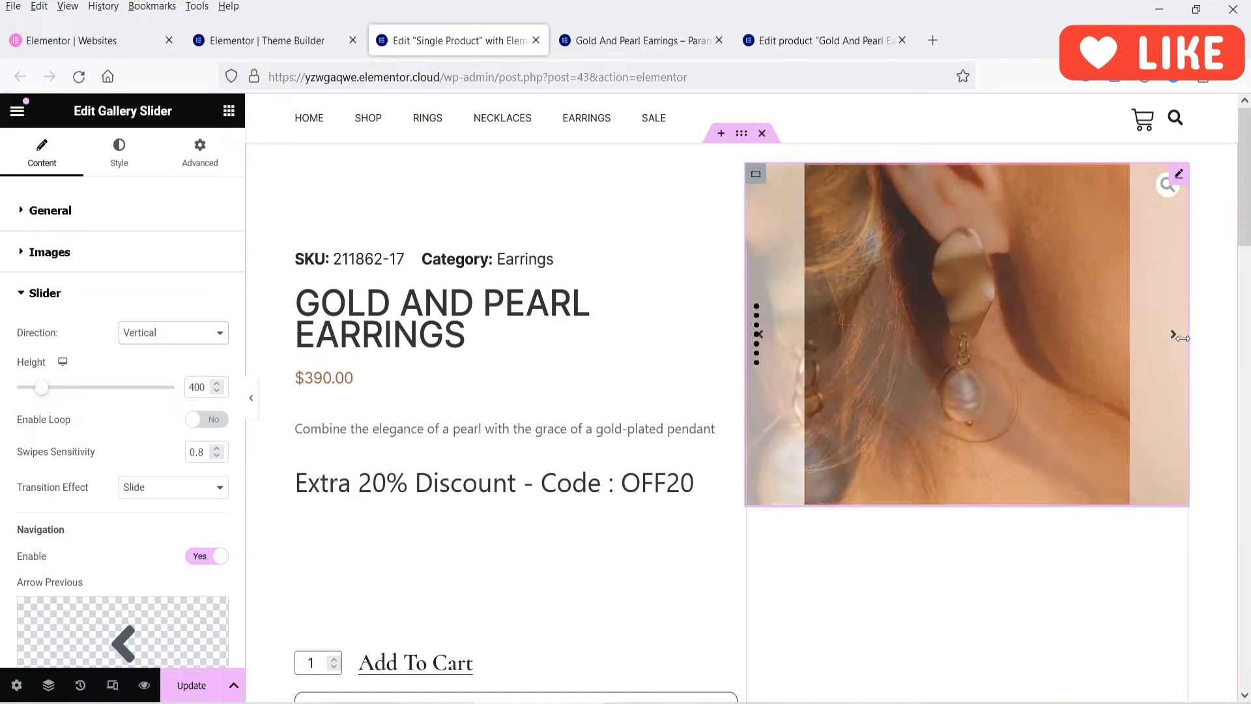
pyautogui.click(150, 336)
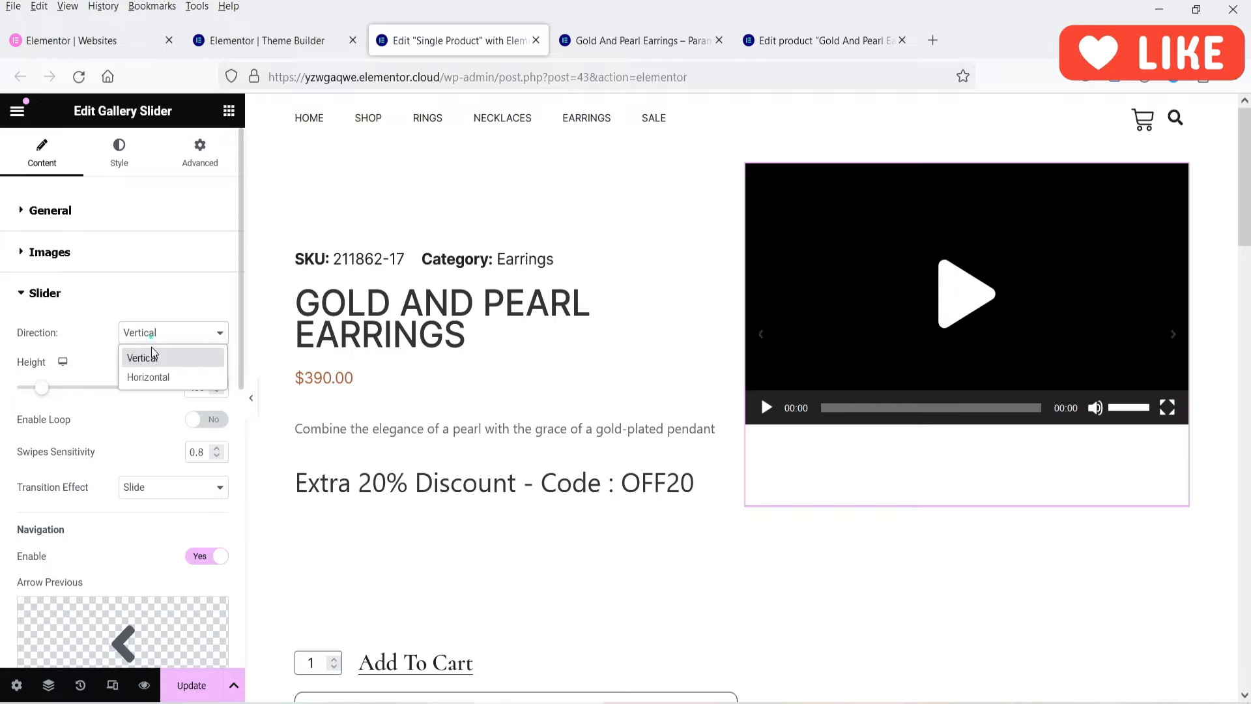
pyautogui.click(152, 375)
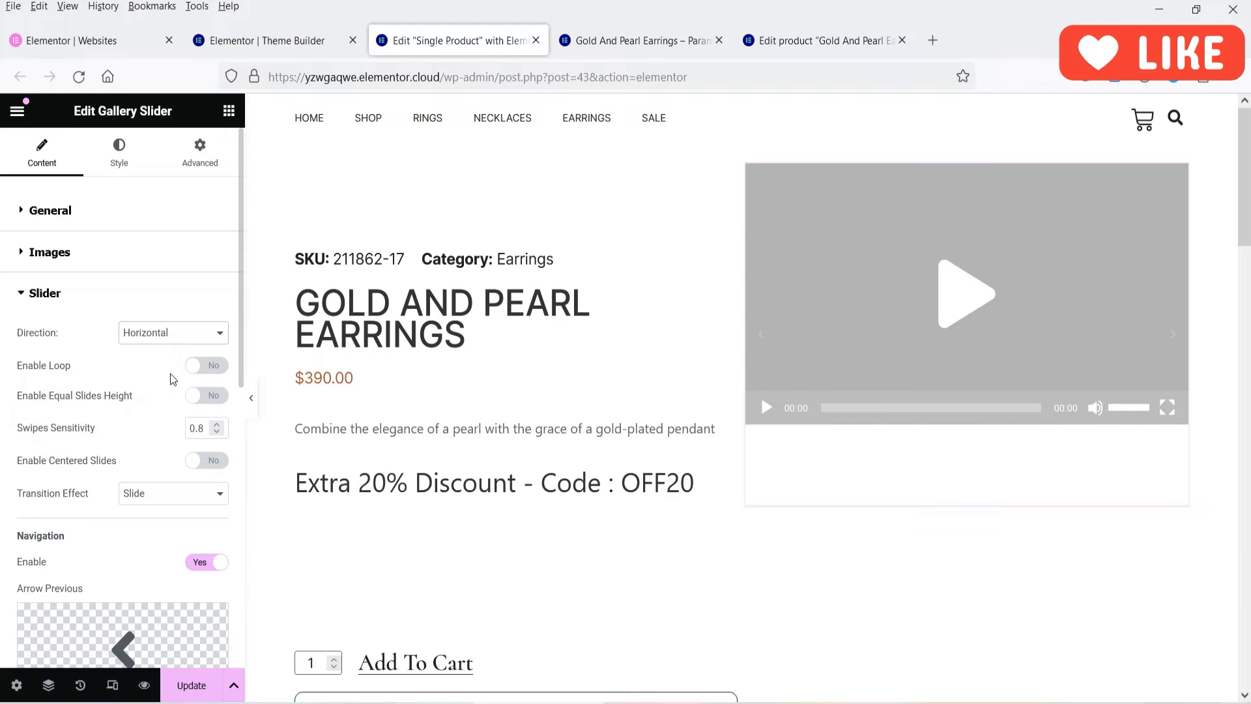
# Step: Enable loop and equal slides height for the slider and set its swipes sensitivity to 1
pyautogui.click(225, 375)
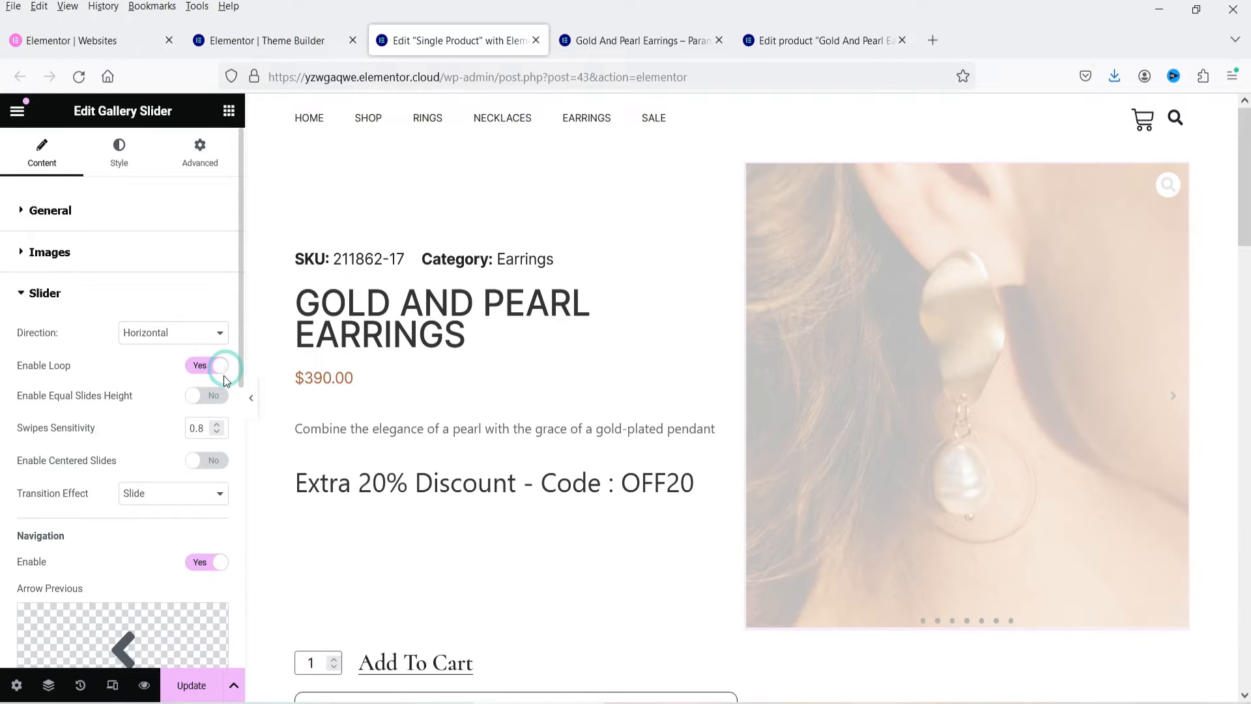
pyautogui.click(210, 399)
pyautogui.doubleClick(205, 428)
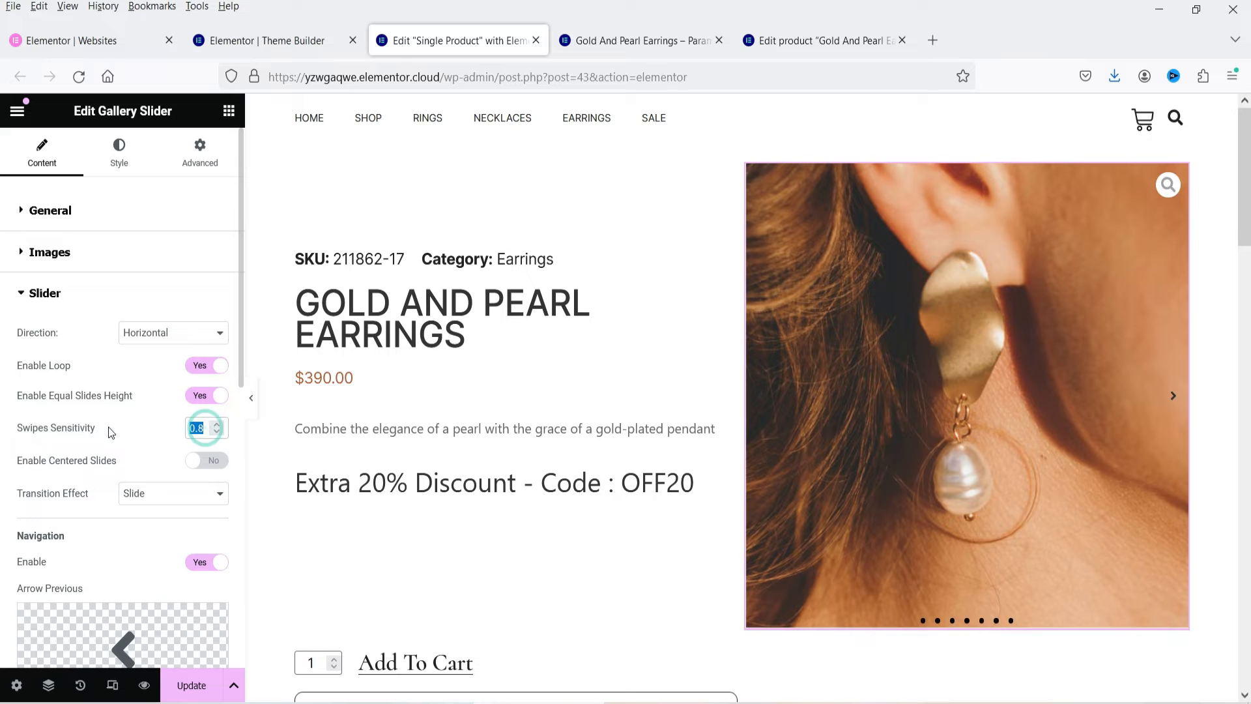
pyautogui.write('1')
# Step: Try centered slides on the gallery slider and page through its images
pyautogui.click(210, 465)
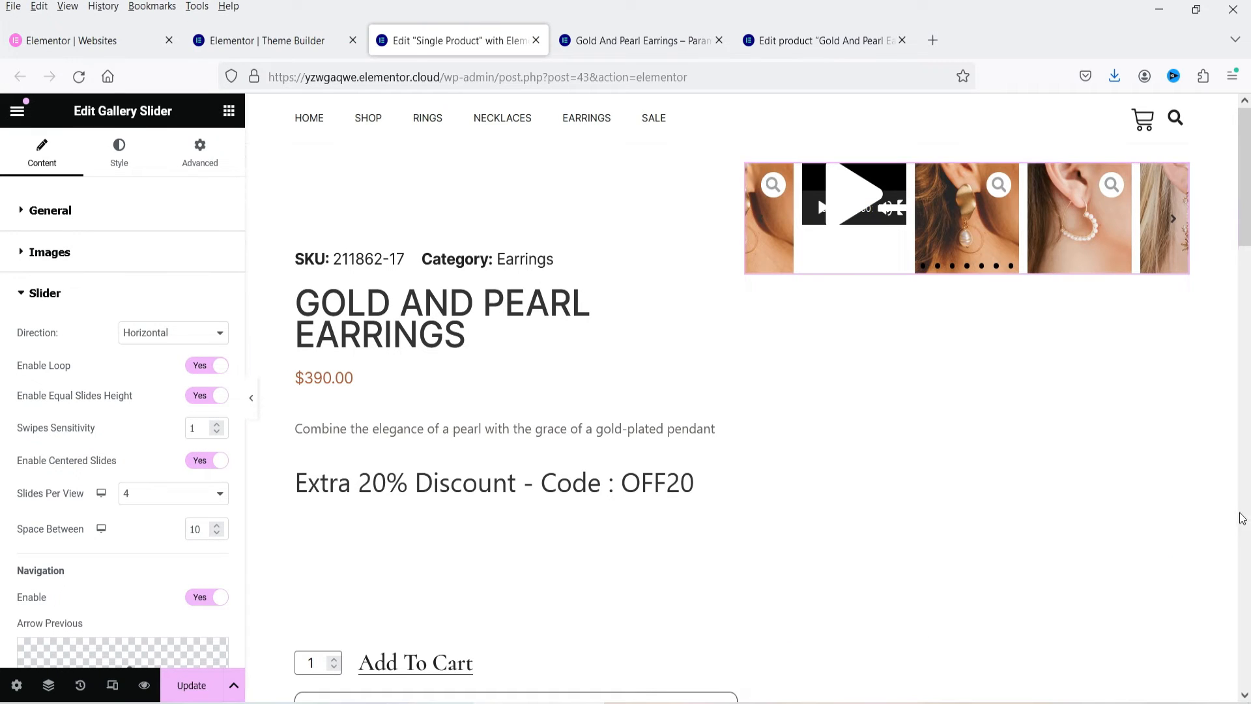
pyautogui.click(1174, 226)
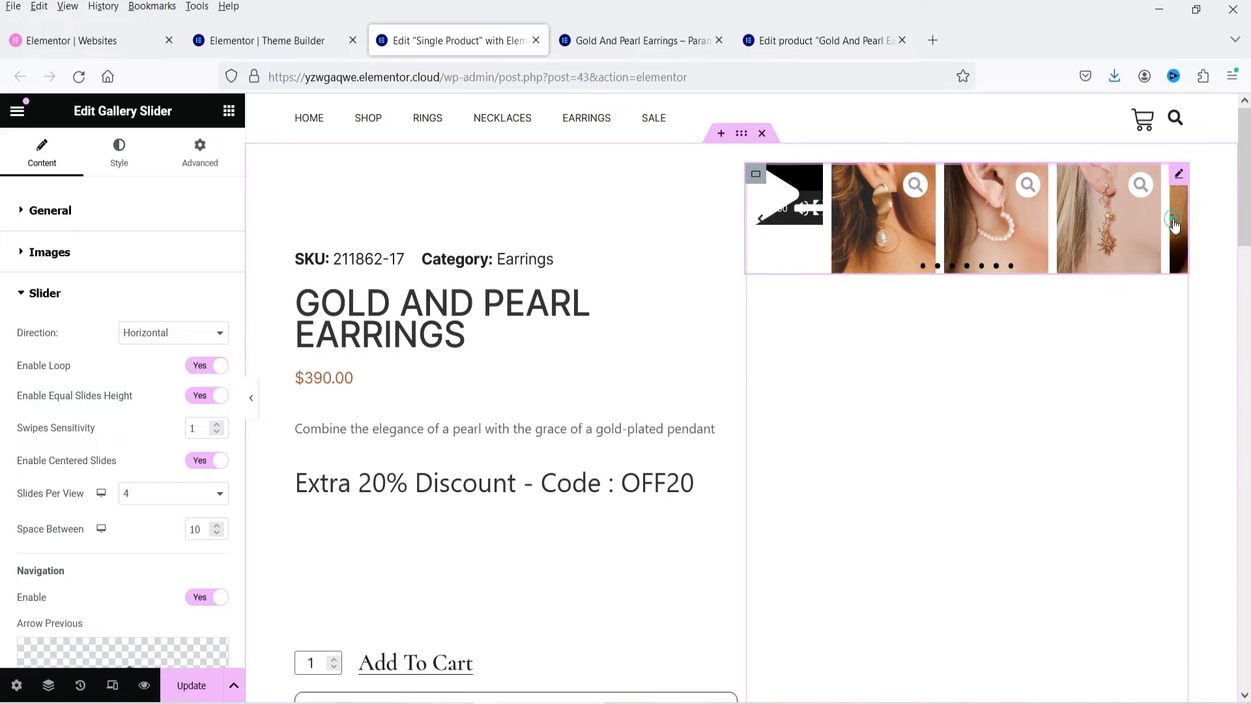
pyautogui.click(1174, 226)
pyautogui.click(1175, 225)
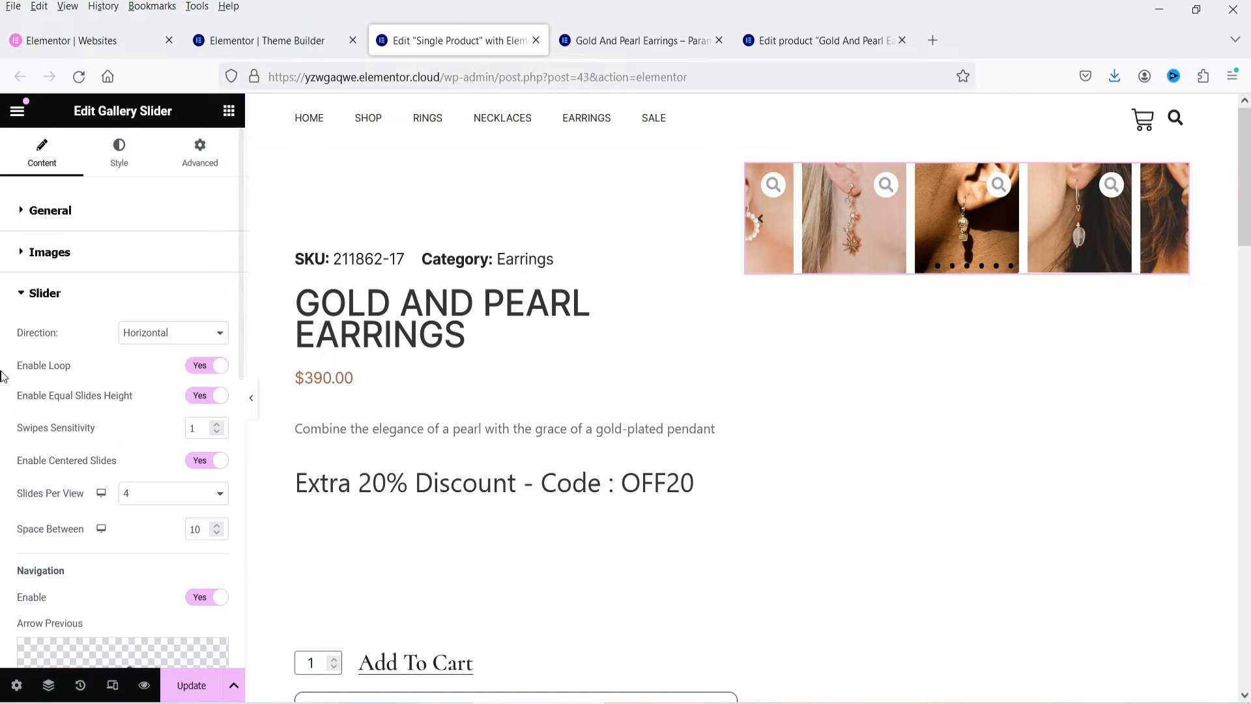
# Step: Try 2 slides per view for the centered slides, page through the images, and turn centered slides off
pyautogui.click(169, 491)
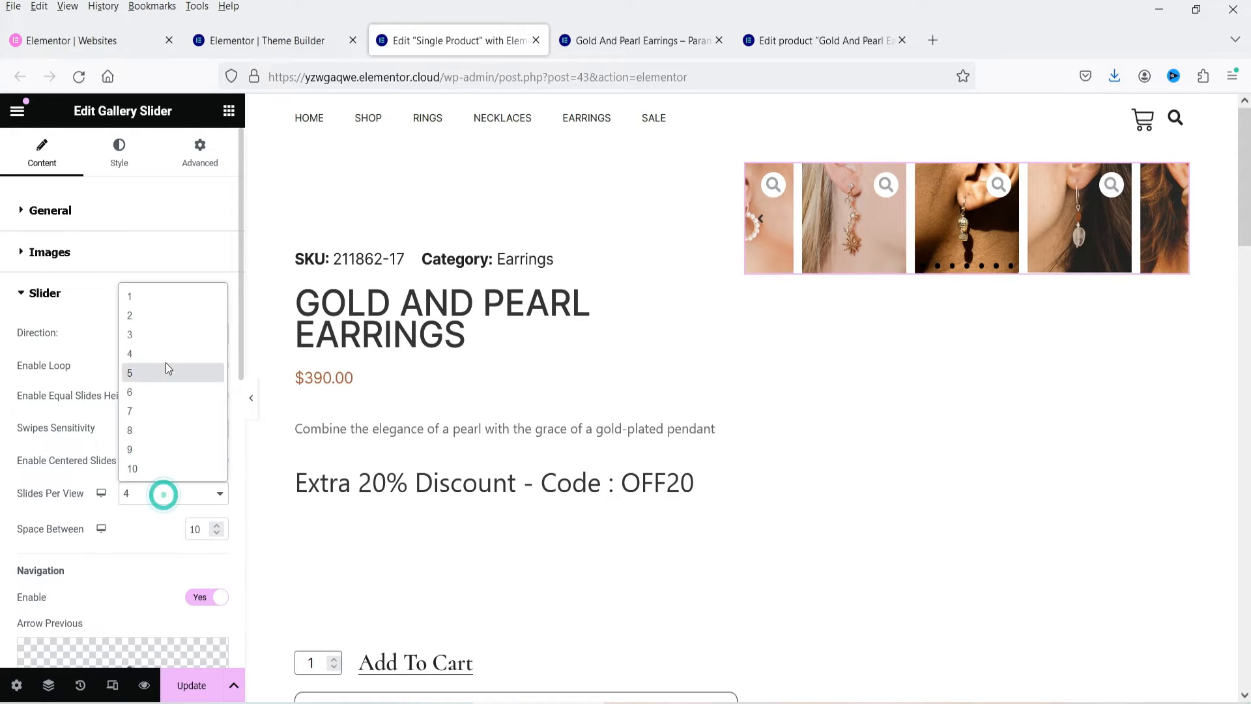
pyautogui.click(168, 326)
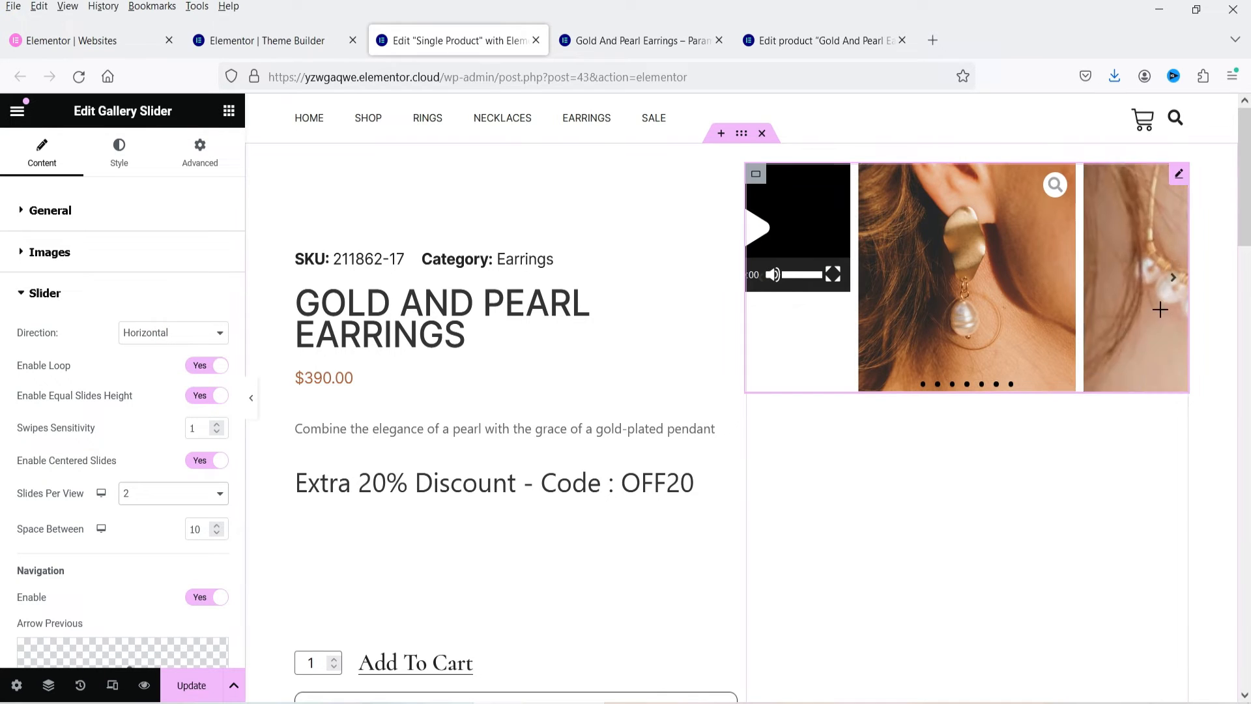
pyautogui.click(1175, 279)
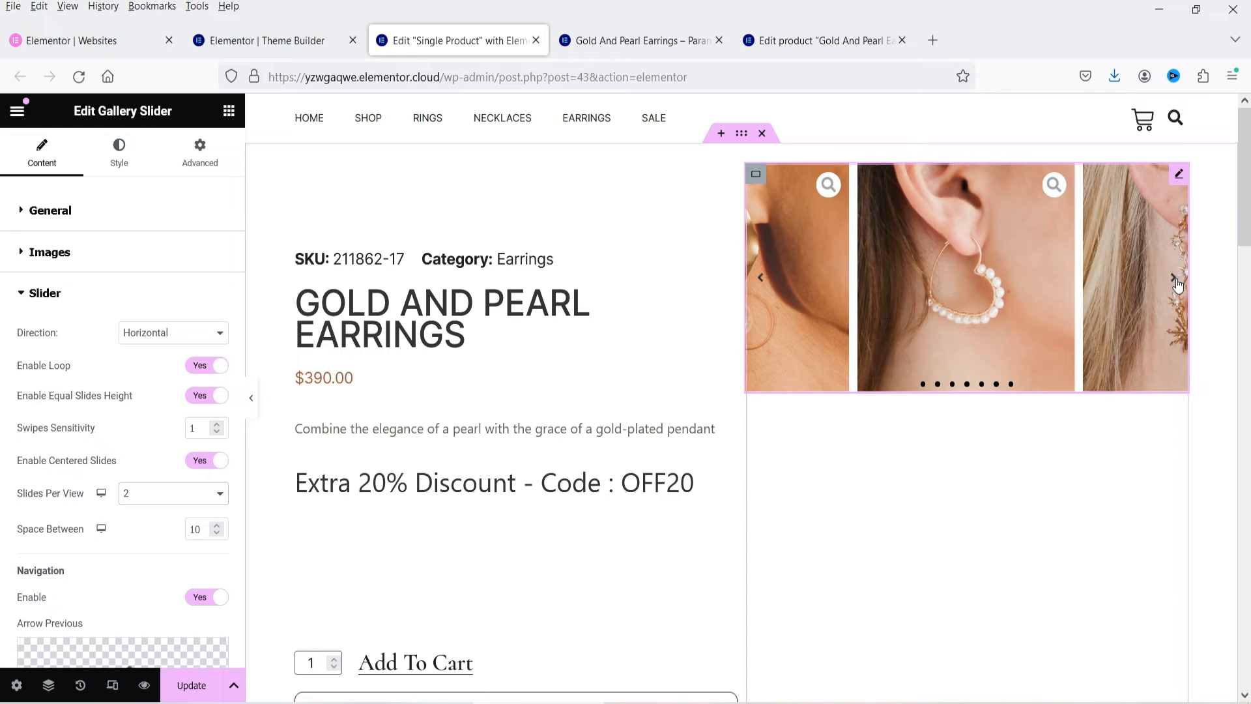
pyautogui.click(1176, 280)
pyautogui.click(1176, 280)
pyautogui.click(1176, 281)
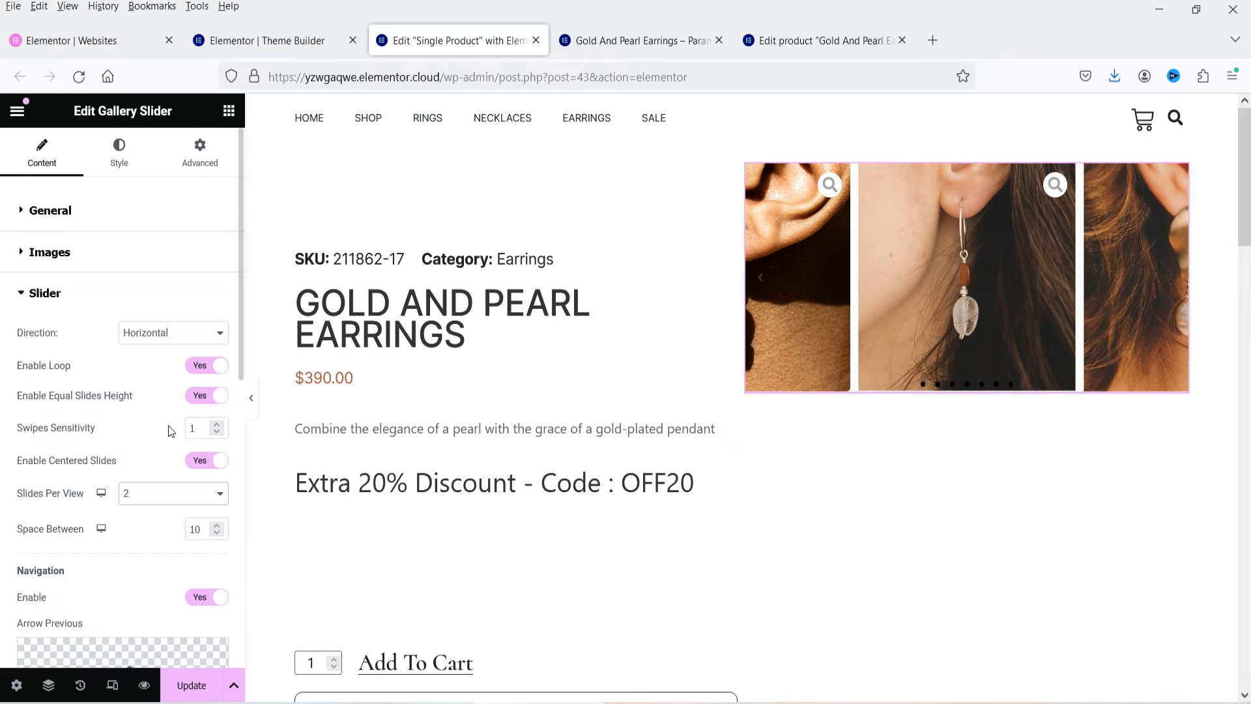
pyautogui.click(204, 462)
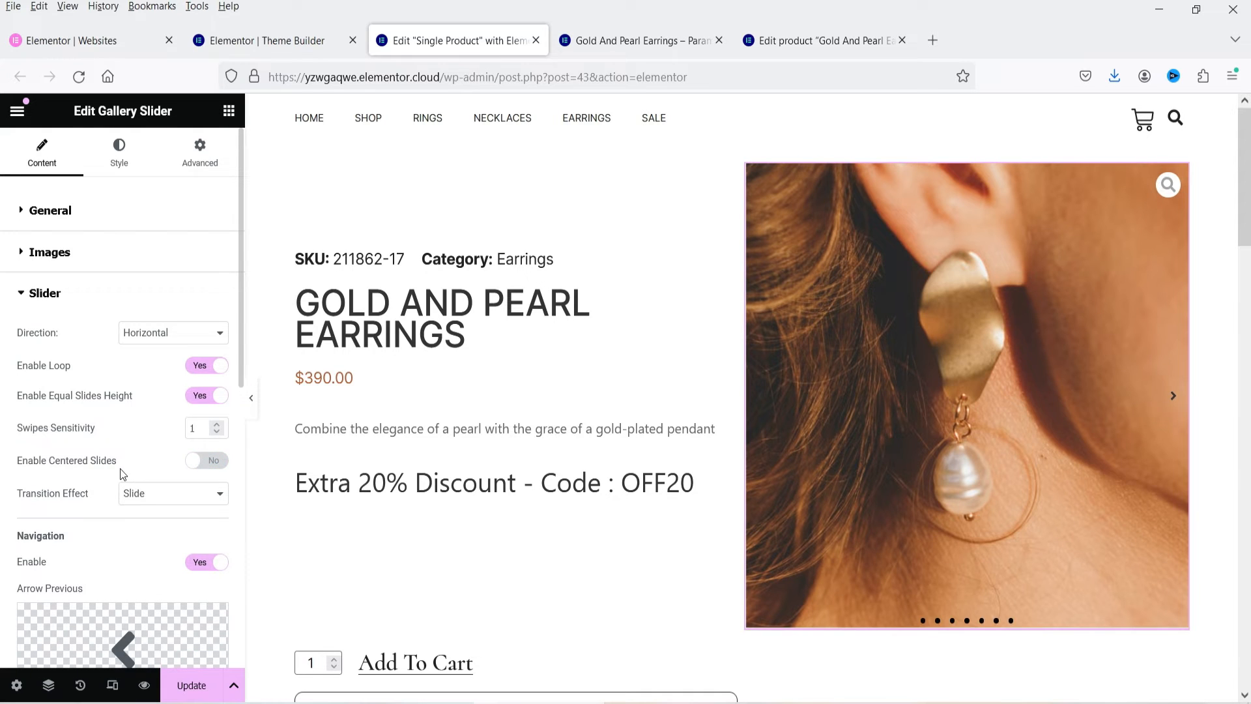
# Step: Set the slider's transition effect to Cube and preview it by paging through the product images
pyautogui.scroll(-2, 120, 469)
pyautogui.click(163, 402)
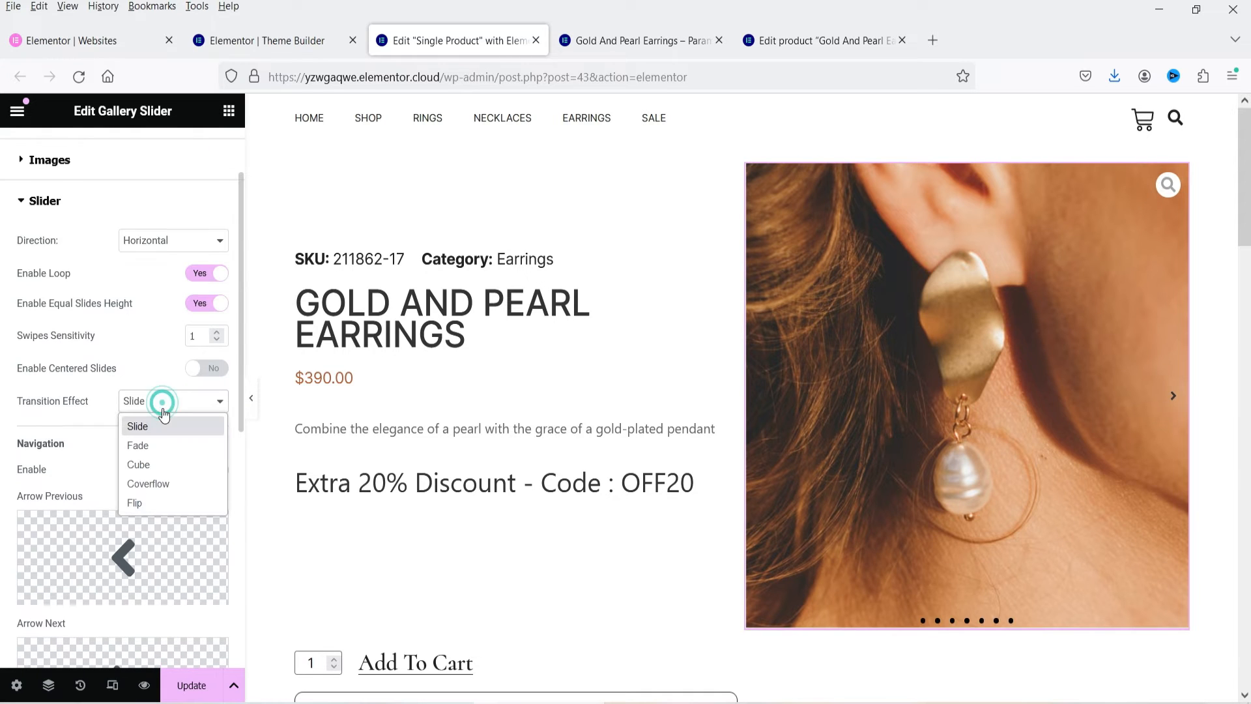
pyautogui.click(173, 463)
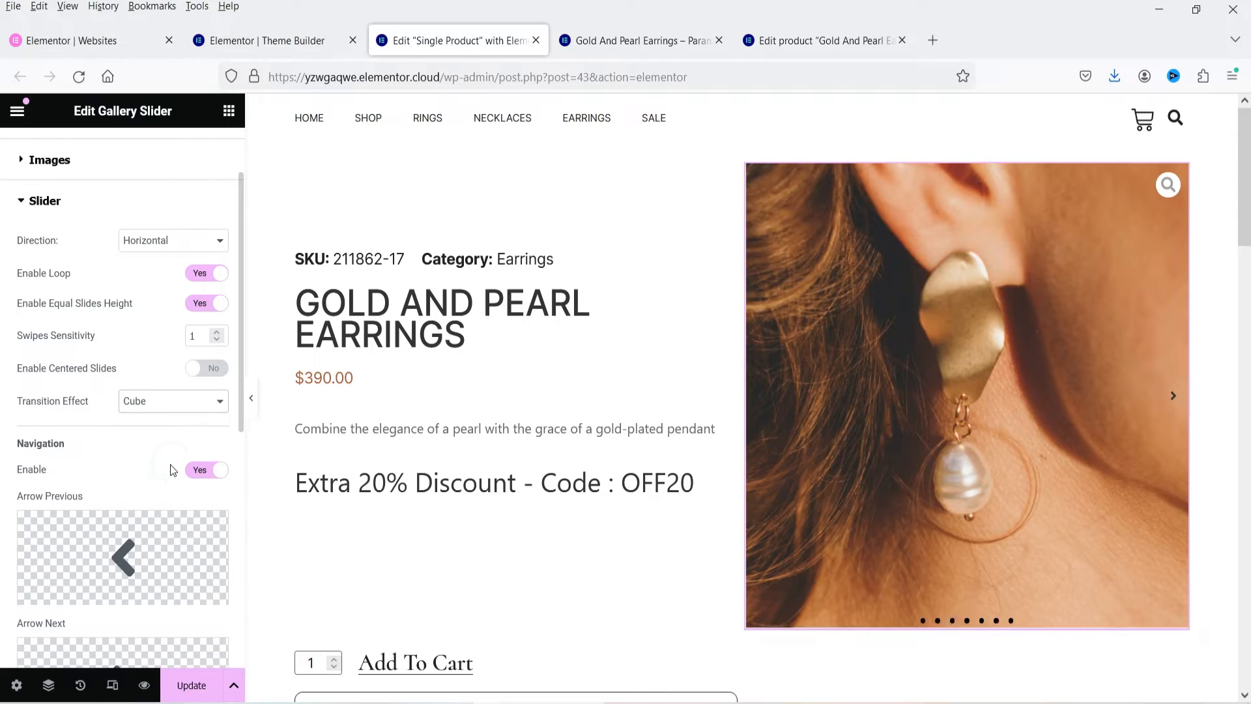
pyautogui.click(1174, 398)
pyautogui.click(1174, 398)
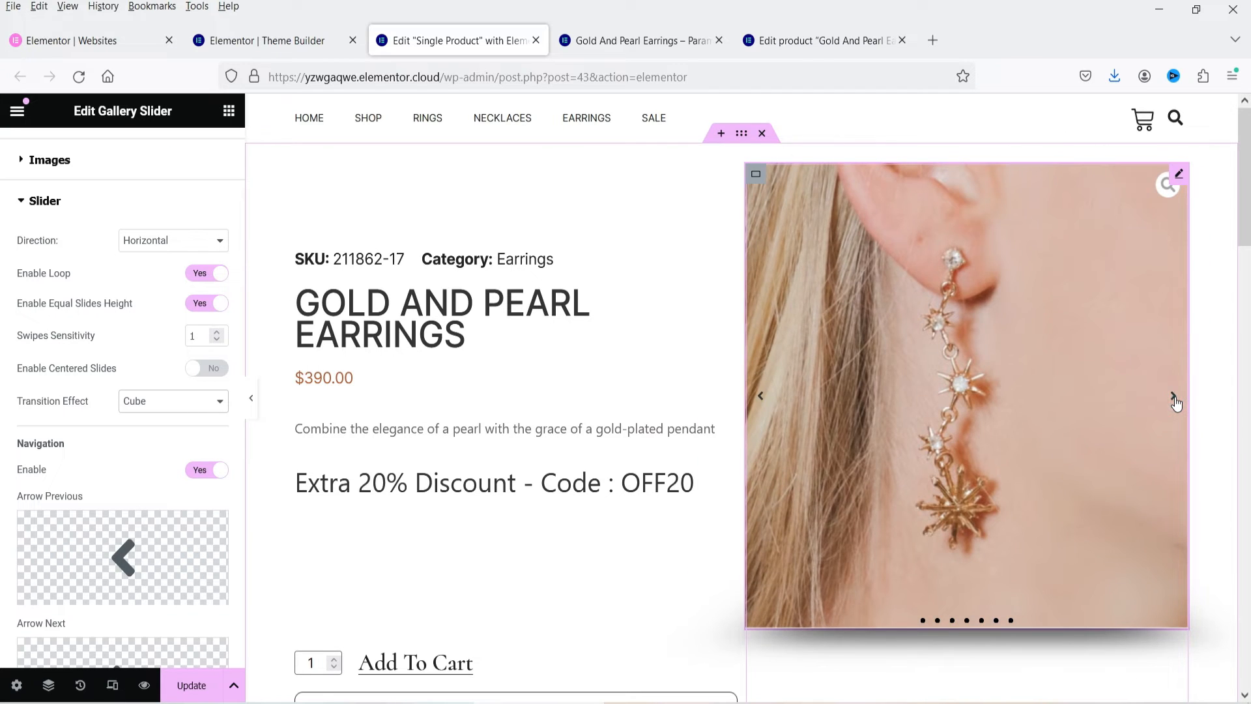
pyautogui.click(1175, 399)
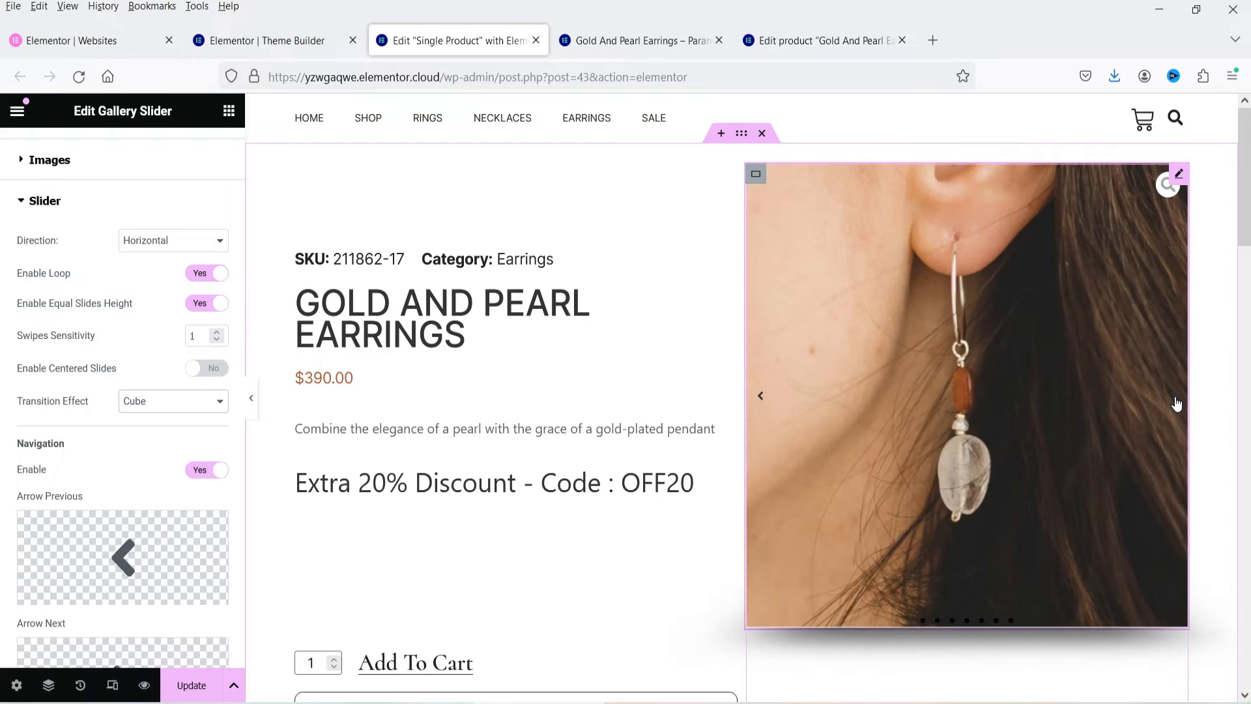
# Step: Set the slider's pagination type to Thumbnails and preview the second product image from its thumbnail
pyautogui.scroll(-2, 124, 457)
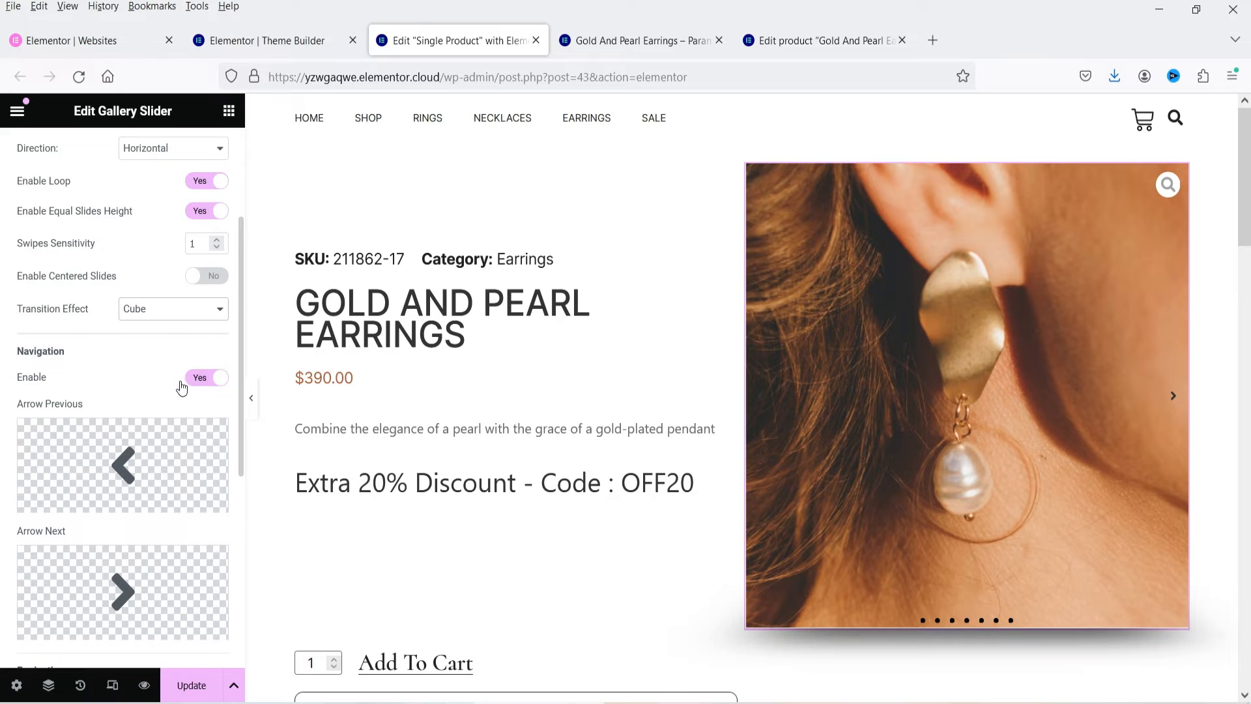
pyautogui.scroll(-3, 182, 387)
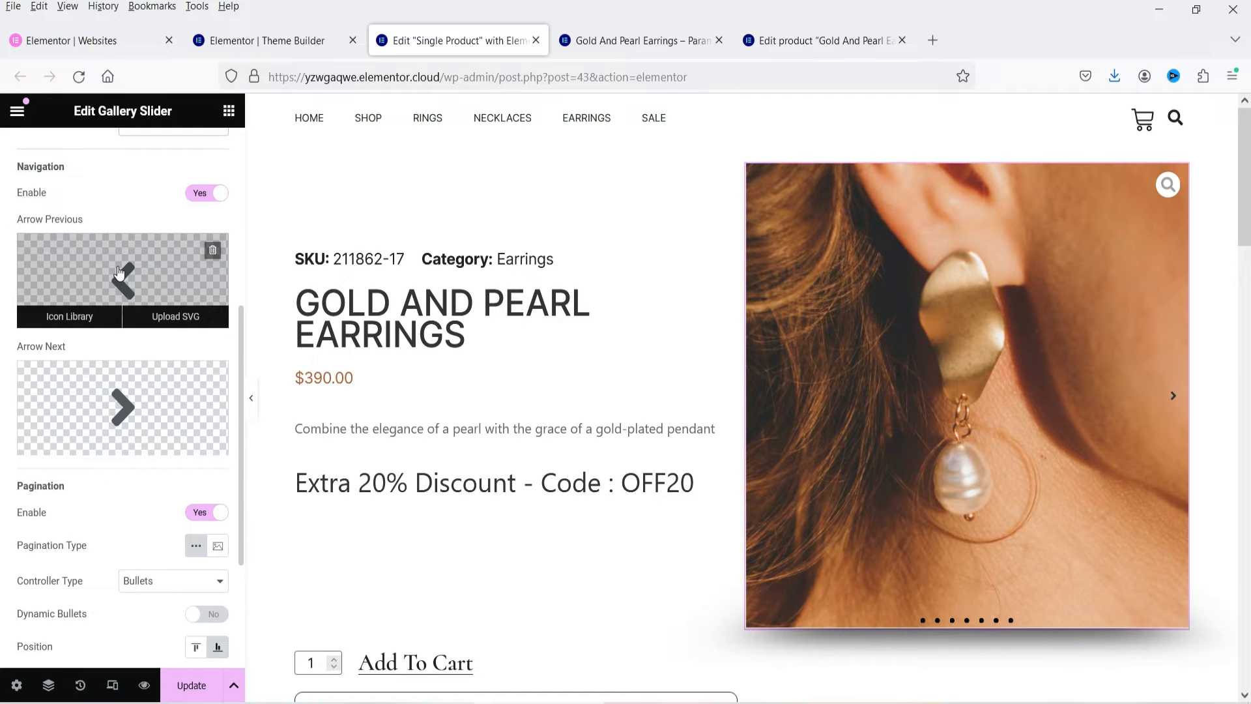
pyautogui.scroll(-2, 119, 272)
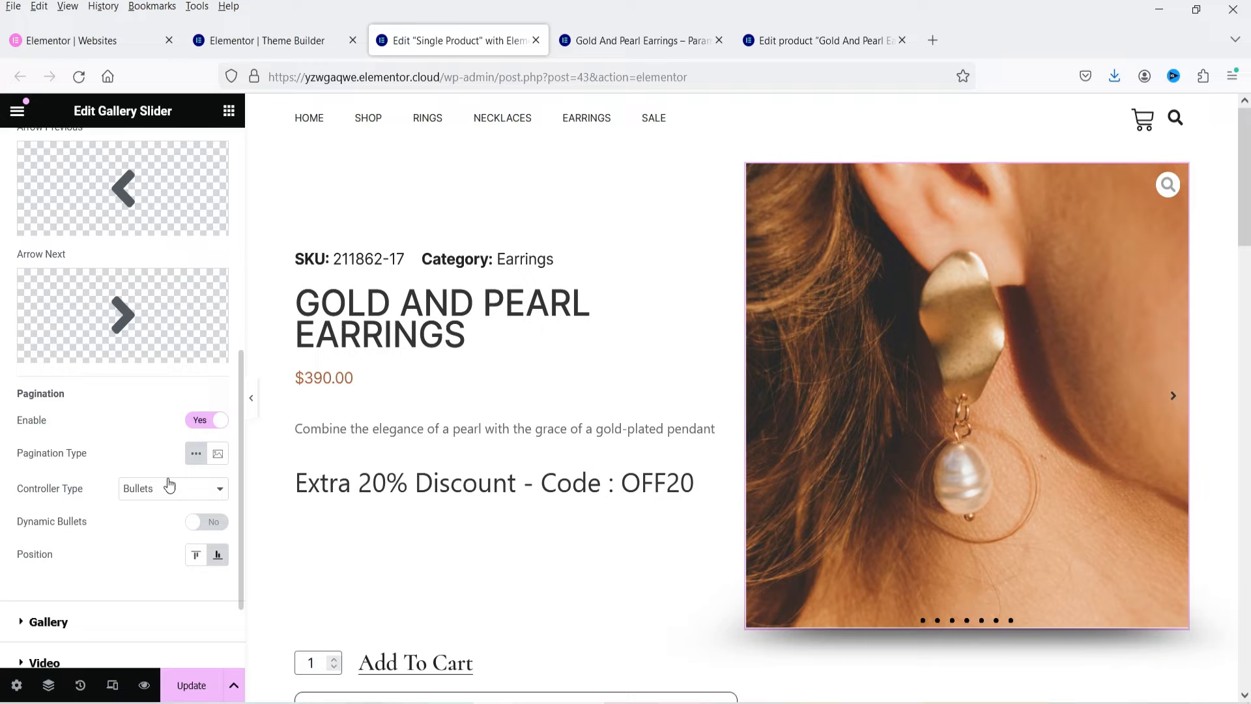
pyautogui.click(217, 455)
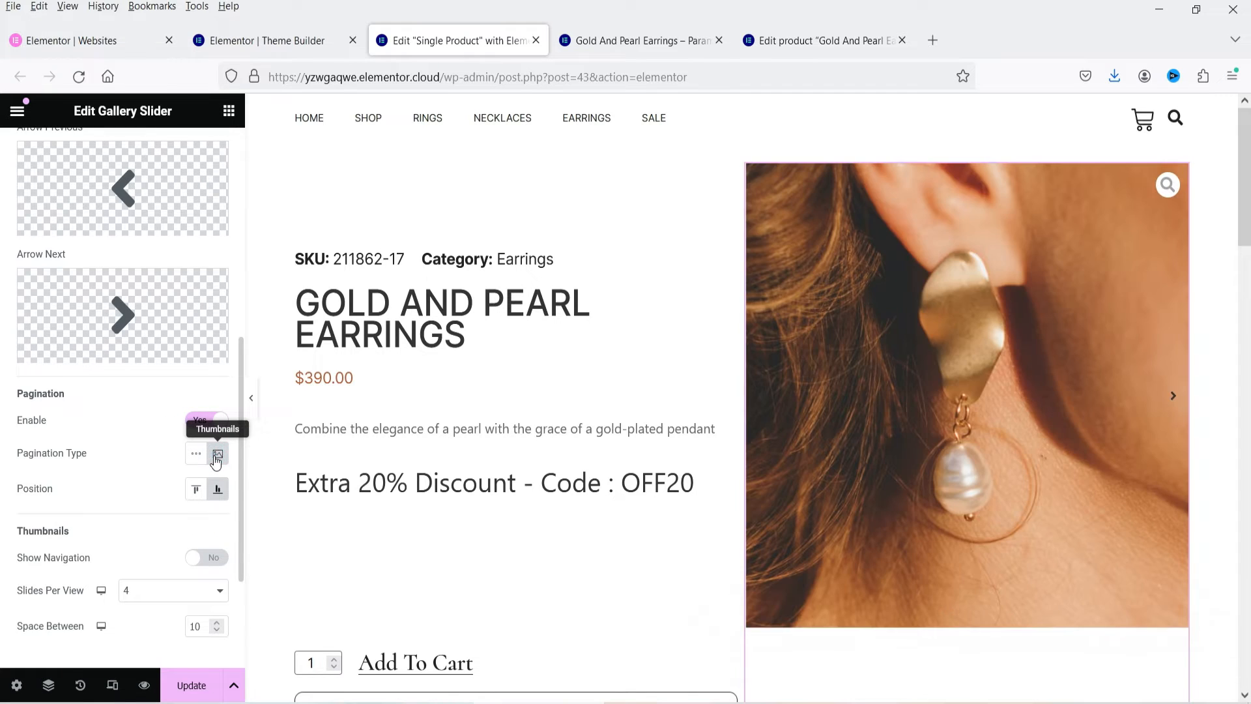
pyautogui.scroll(-4, 989, 443)
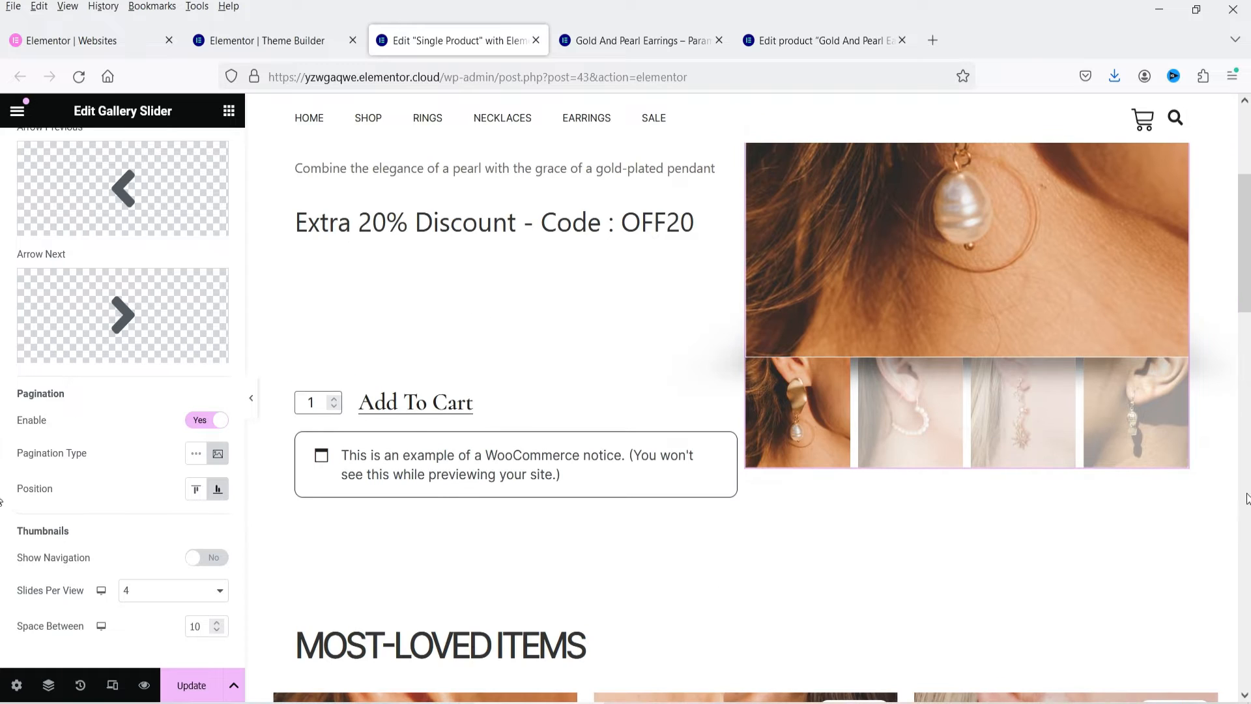
pyautogui.click(898, 417)
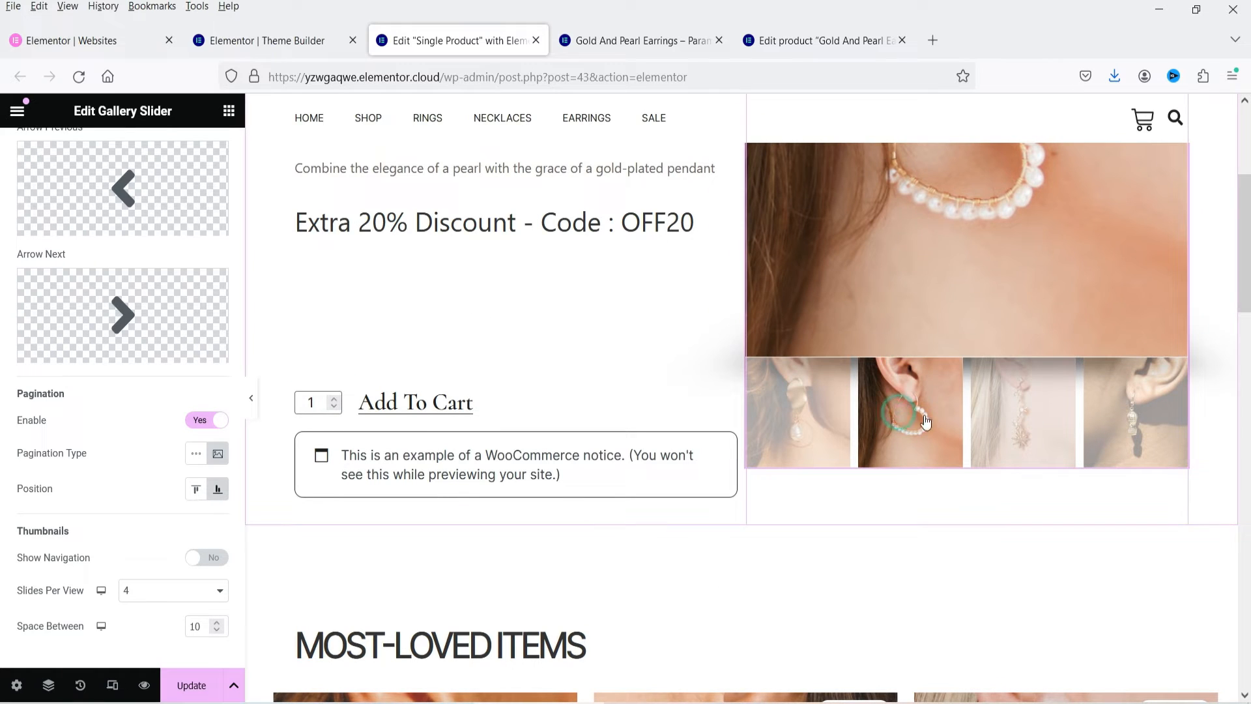
pyautogui.click(197, 455)
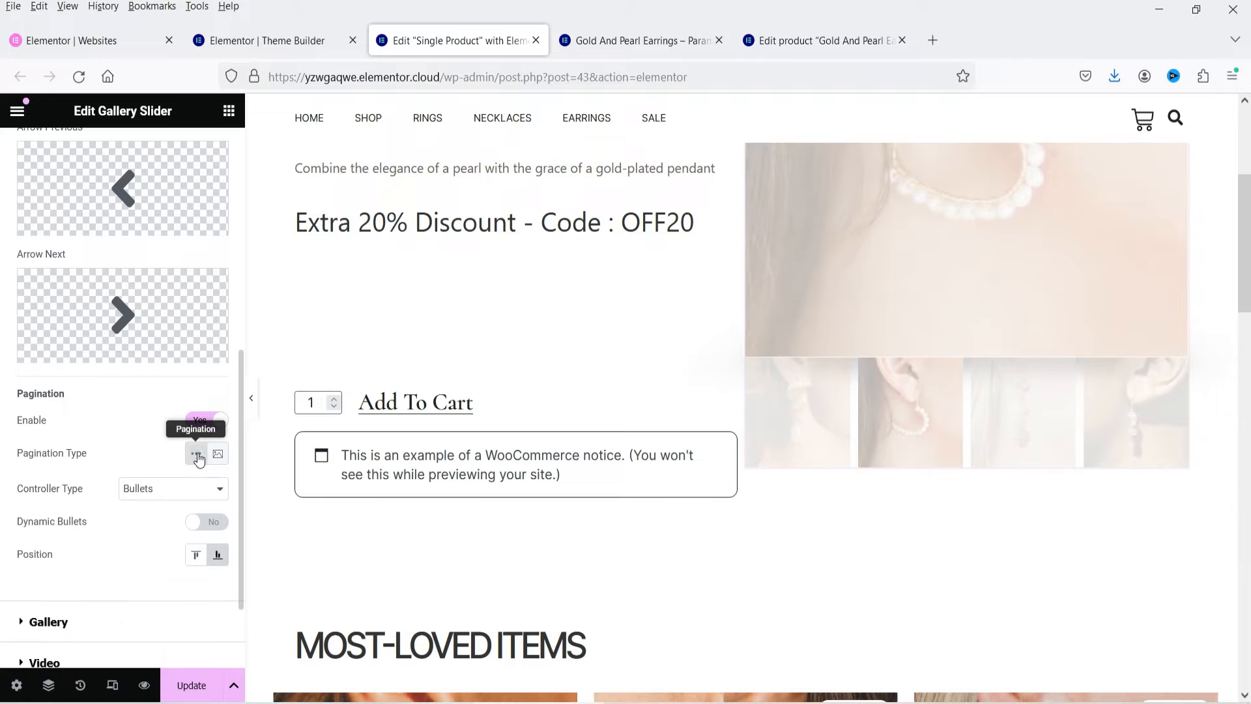
pyautogui.click(218, 456)
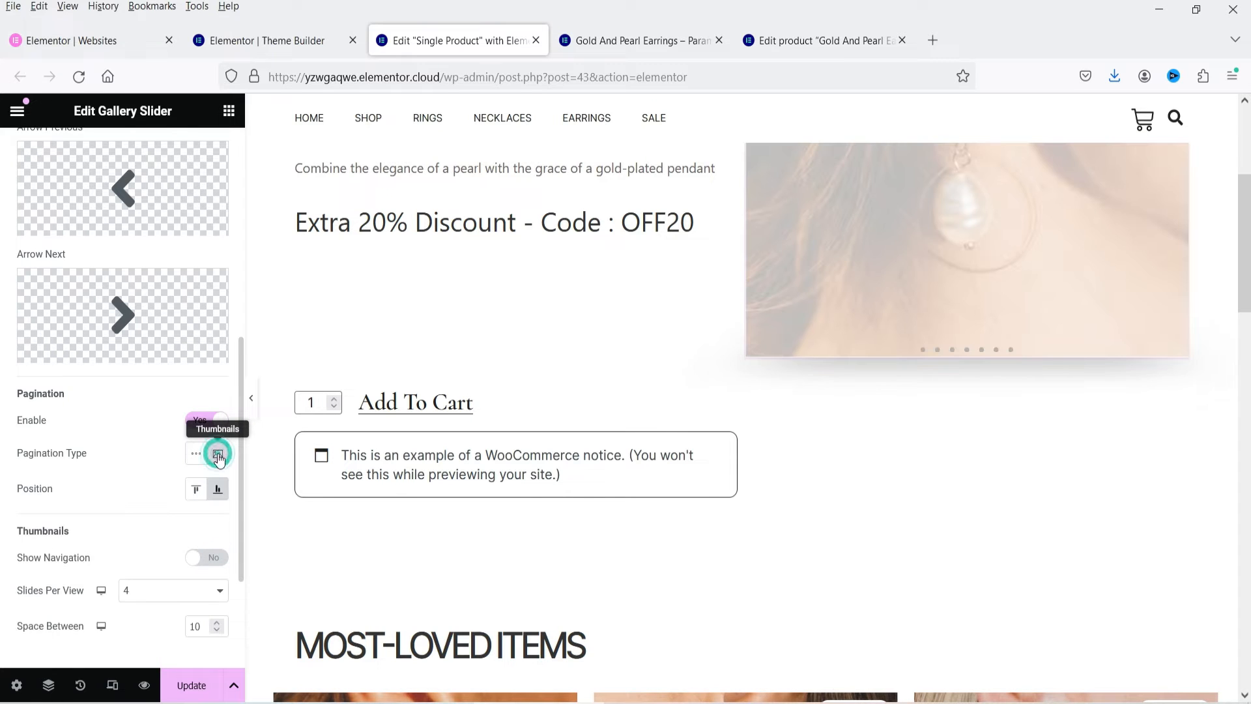
# Step: Try placing the thumbnails above the main image and move them back below it
pyautogui.scroll(1, 807, 502)
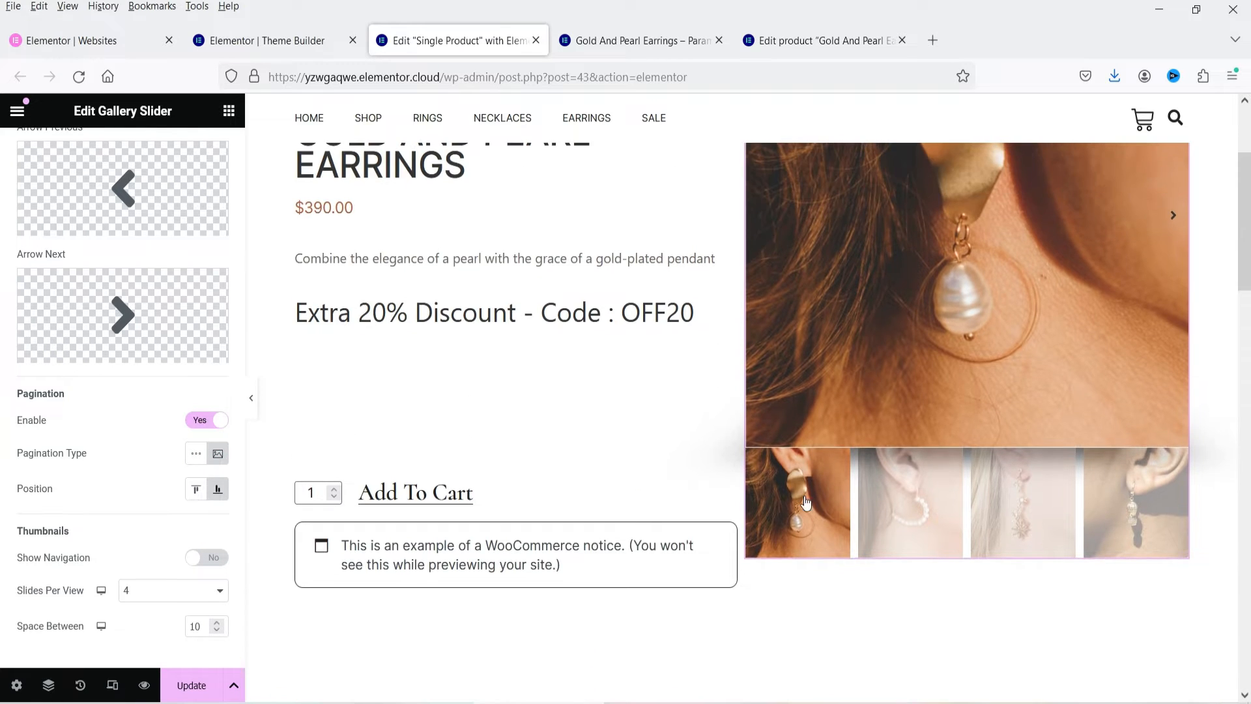
pyautogui.click(201, 494)
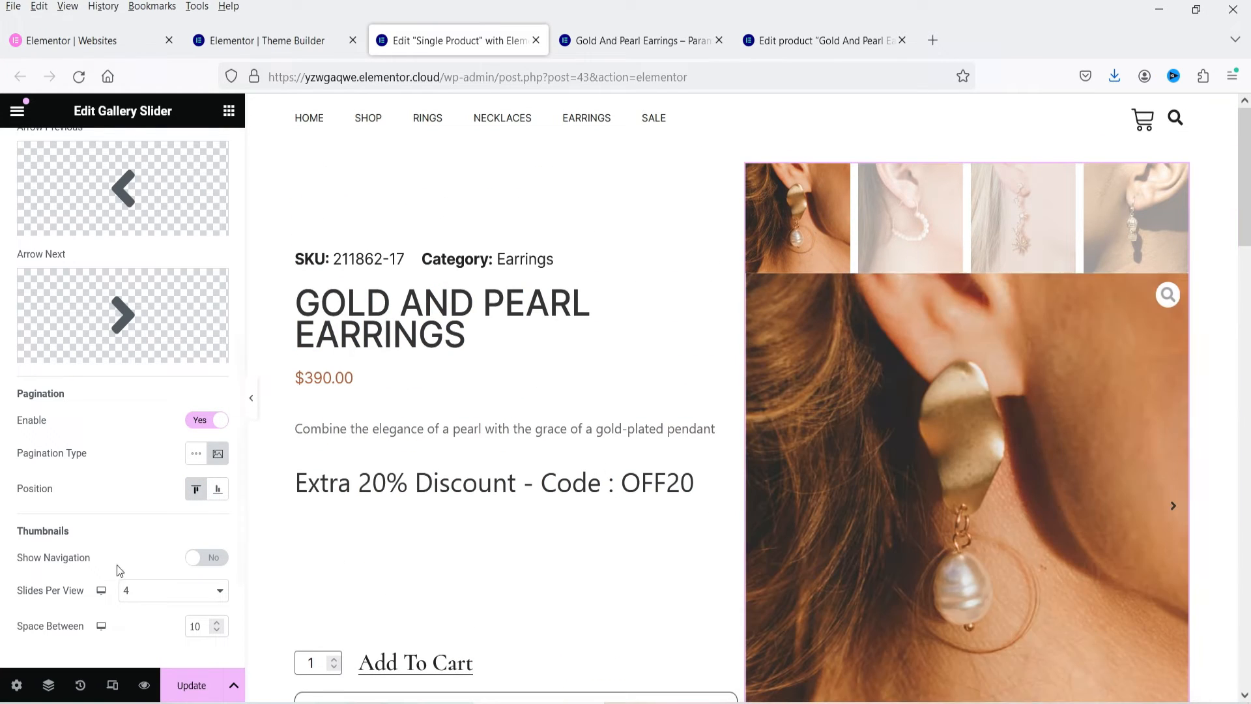
pyautogui.click(218, 489)
# Step: Enable navigation for the thumbnails, page through them, and preview the product video and two more images
pyautogui.scroll(-3, 68, 456)
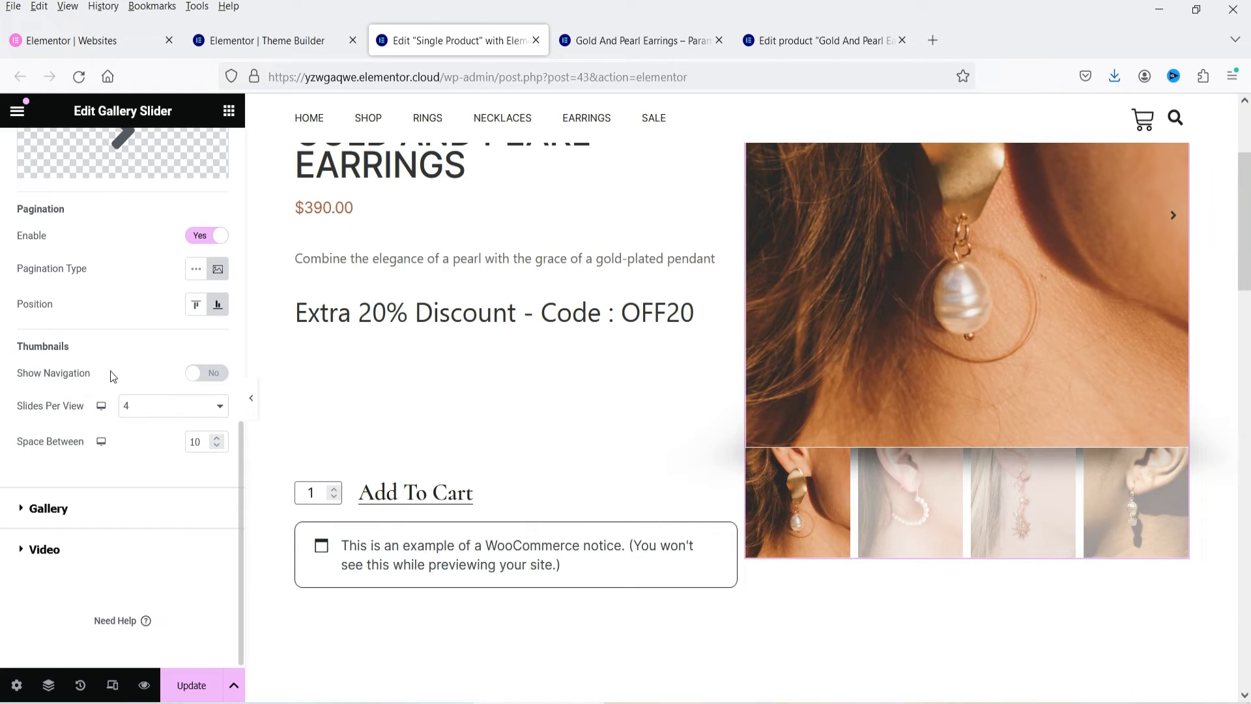
pyautogui.click(213, 376)
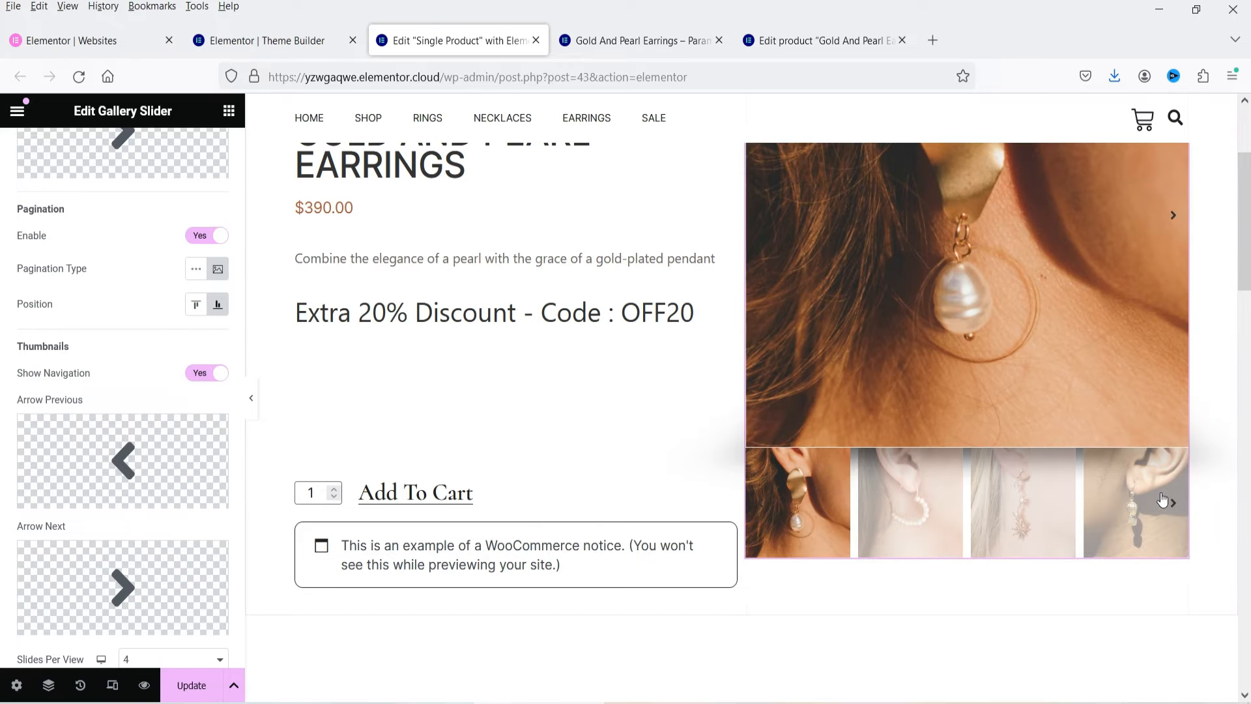
pyautogui.click(1174, 506)
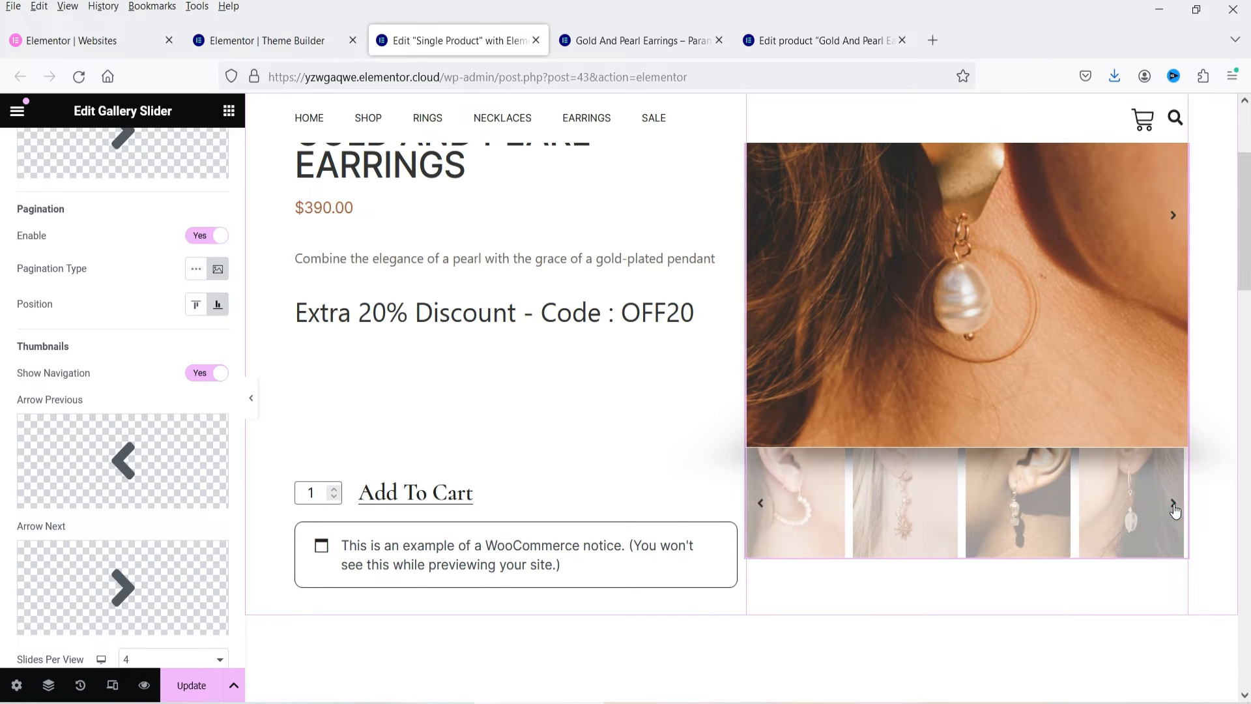
pyautogui.click(1173, 505)
pyautogui.click(1173, 503)
pyautogui.click(1140, 505)
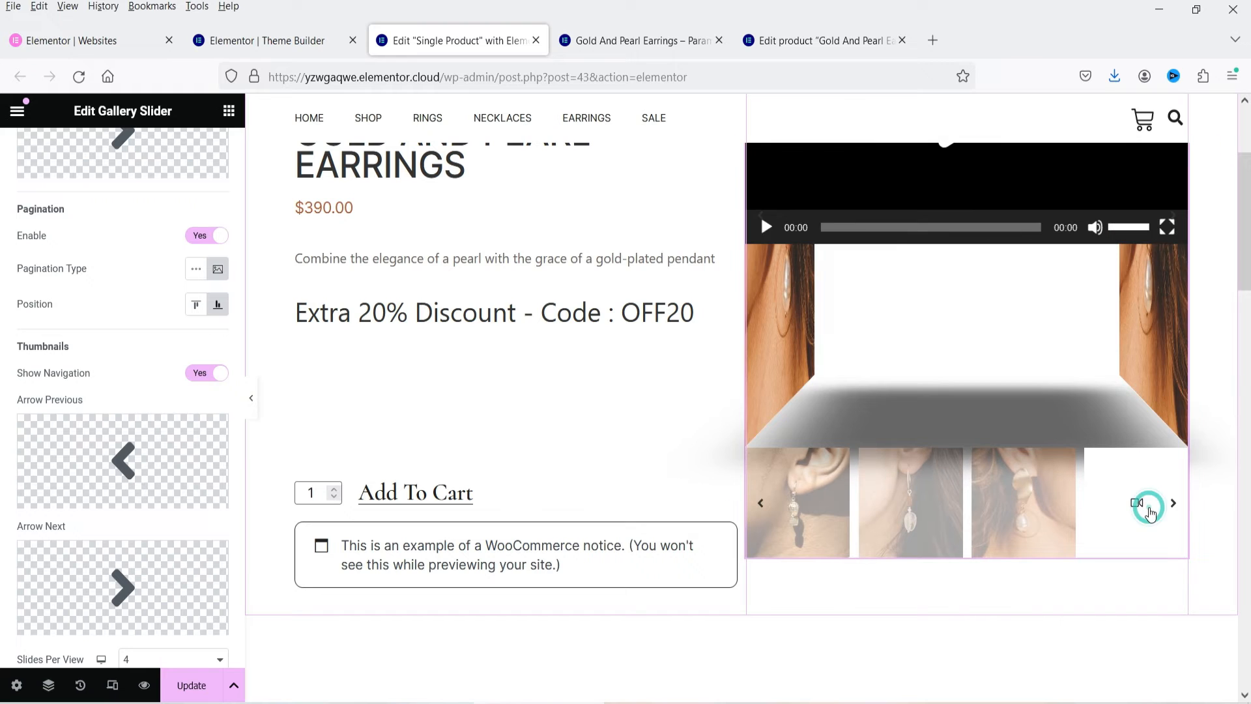
pyautogui.scroll(-3, 1166, 547)
pyautogui.click(1024, 505)
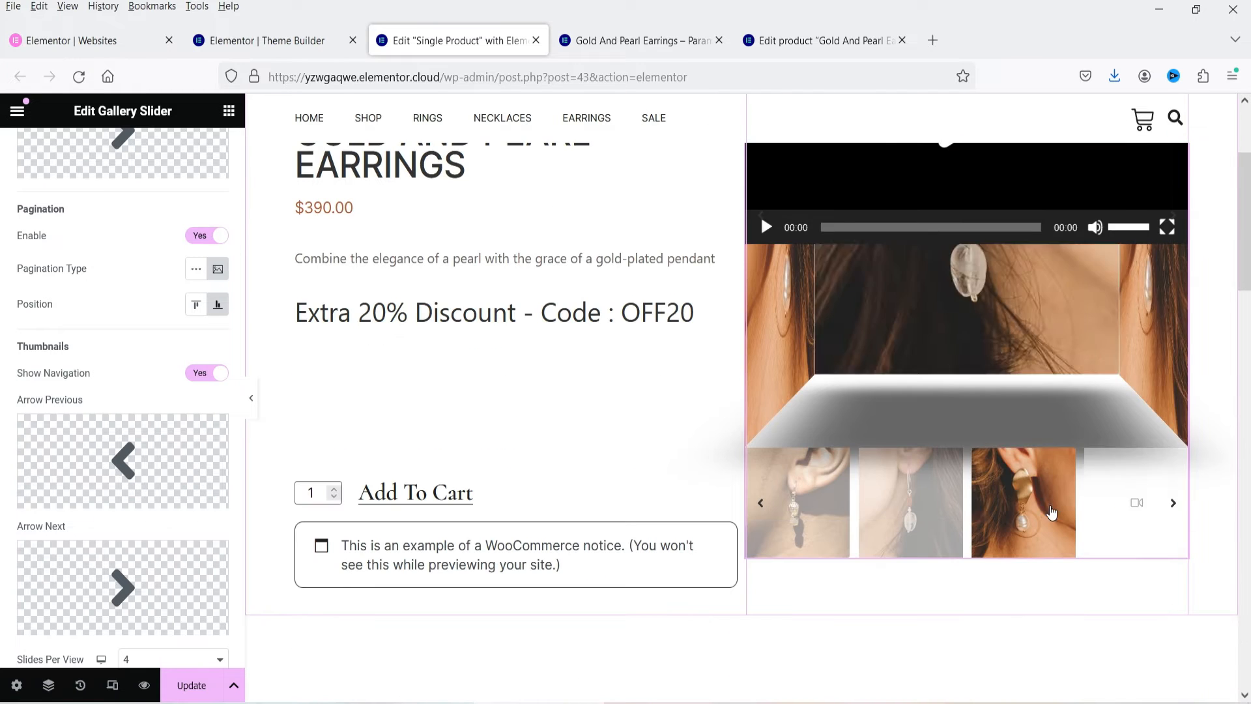
pyautogui.click(939, 507)
pyautogui.scroll(-4, 12, 350)
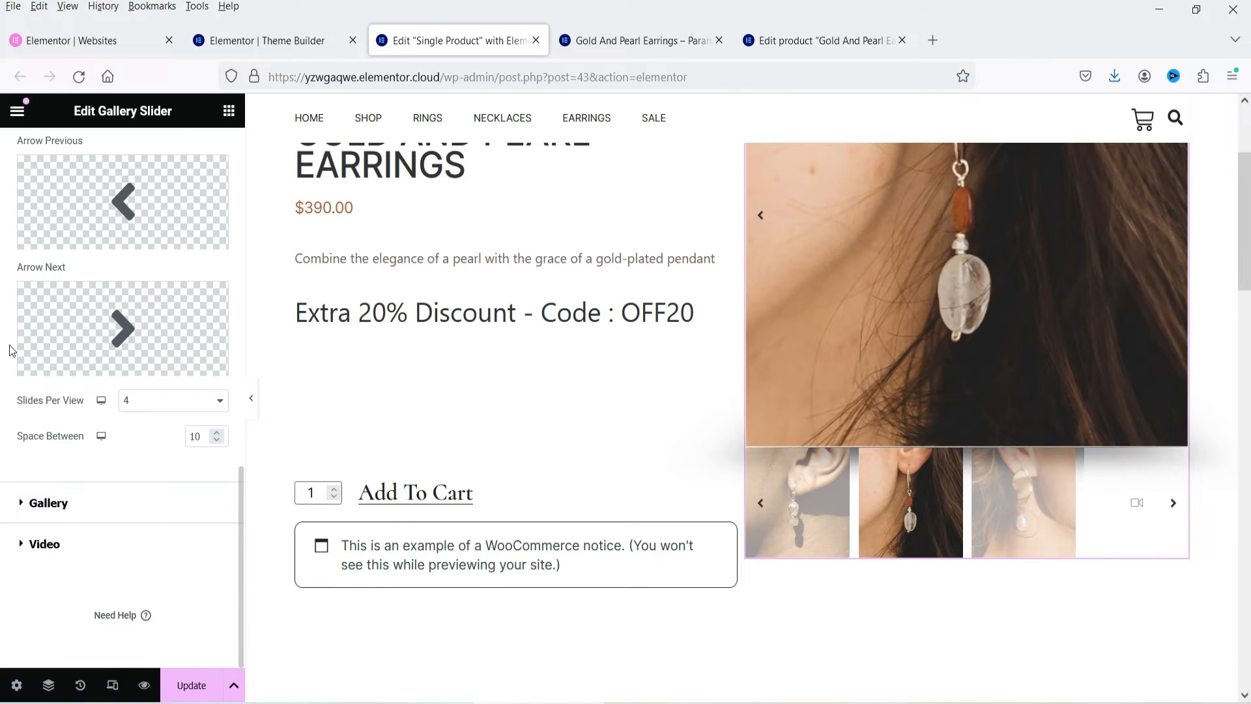
pyautogui.click(154, 405)
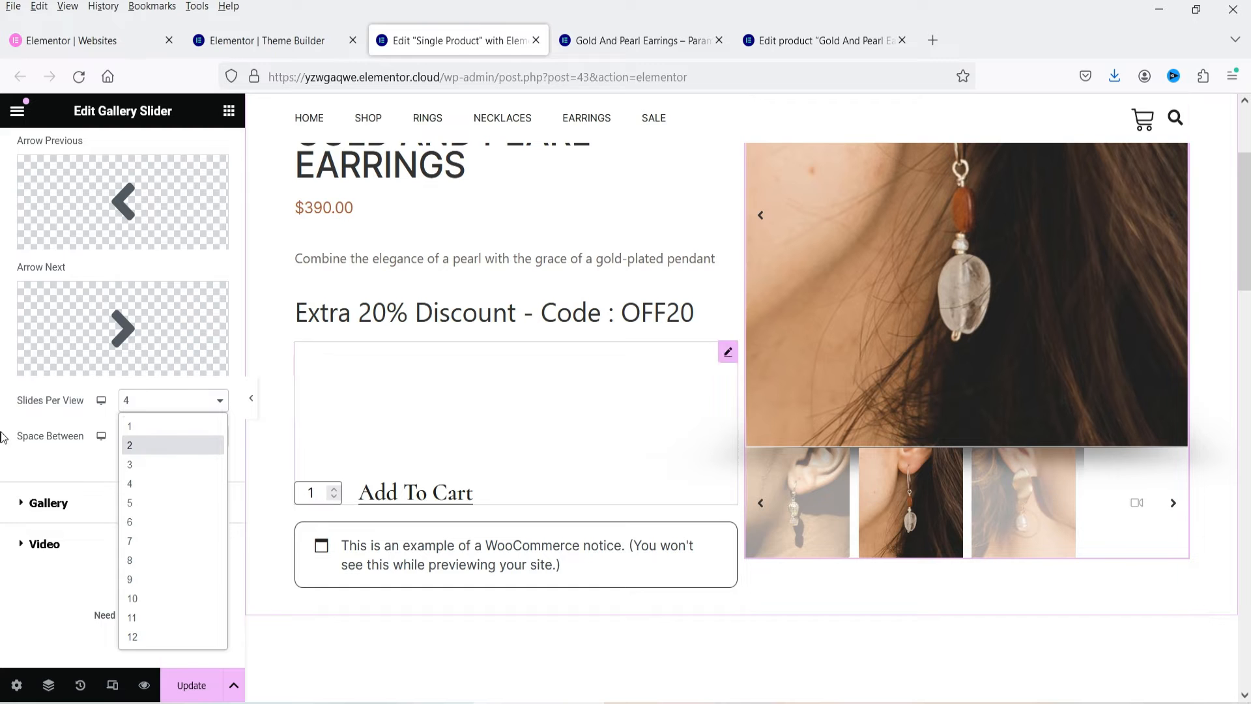
pyautogui.click(26, 463)
# Step: Try the Show On Hover option for the gallery's magnifier button and turn it off again
pyautogui.click(48, 503)
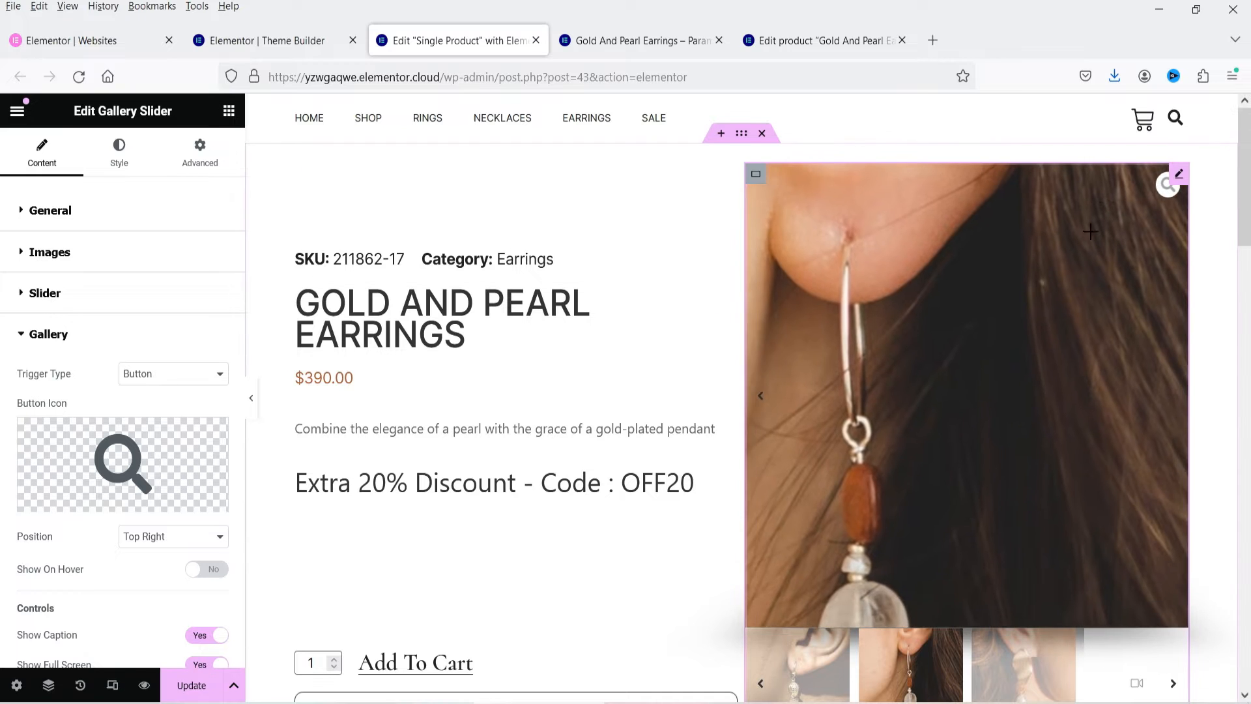
pyautogui.click(1162, 193)
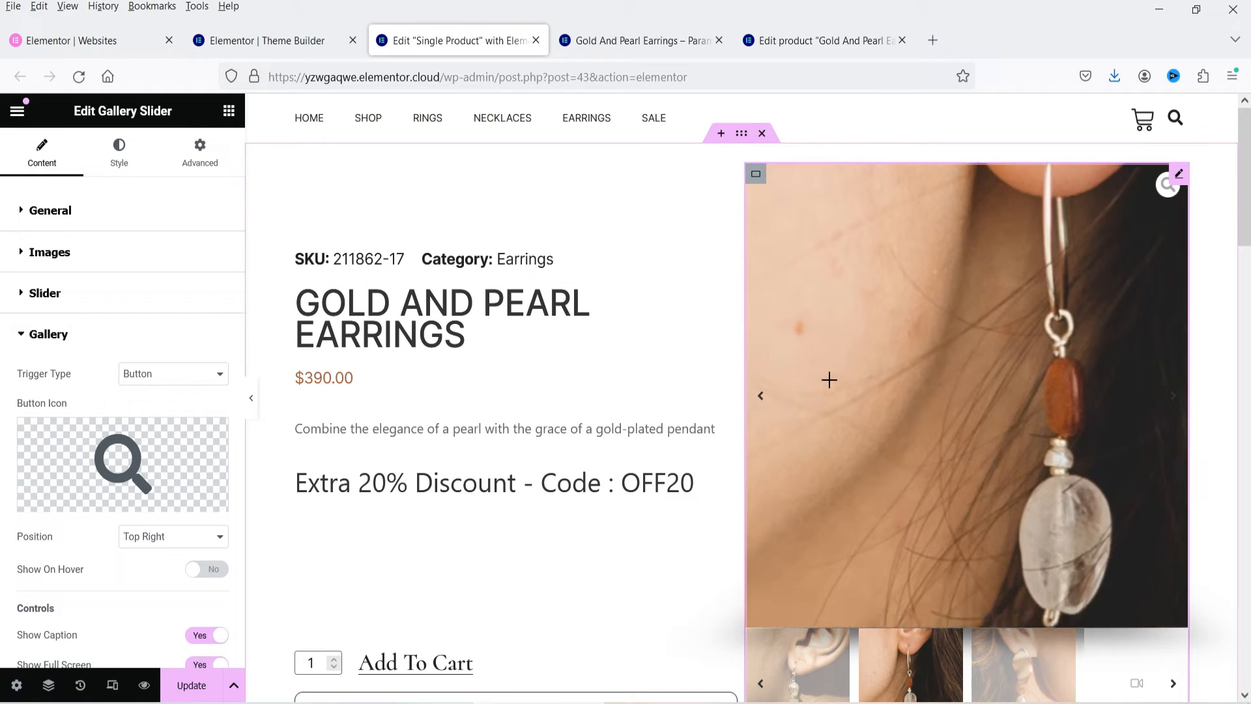
pyautogui.moveTo(128, 458)
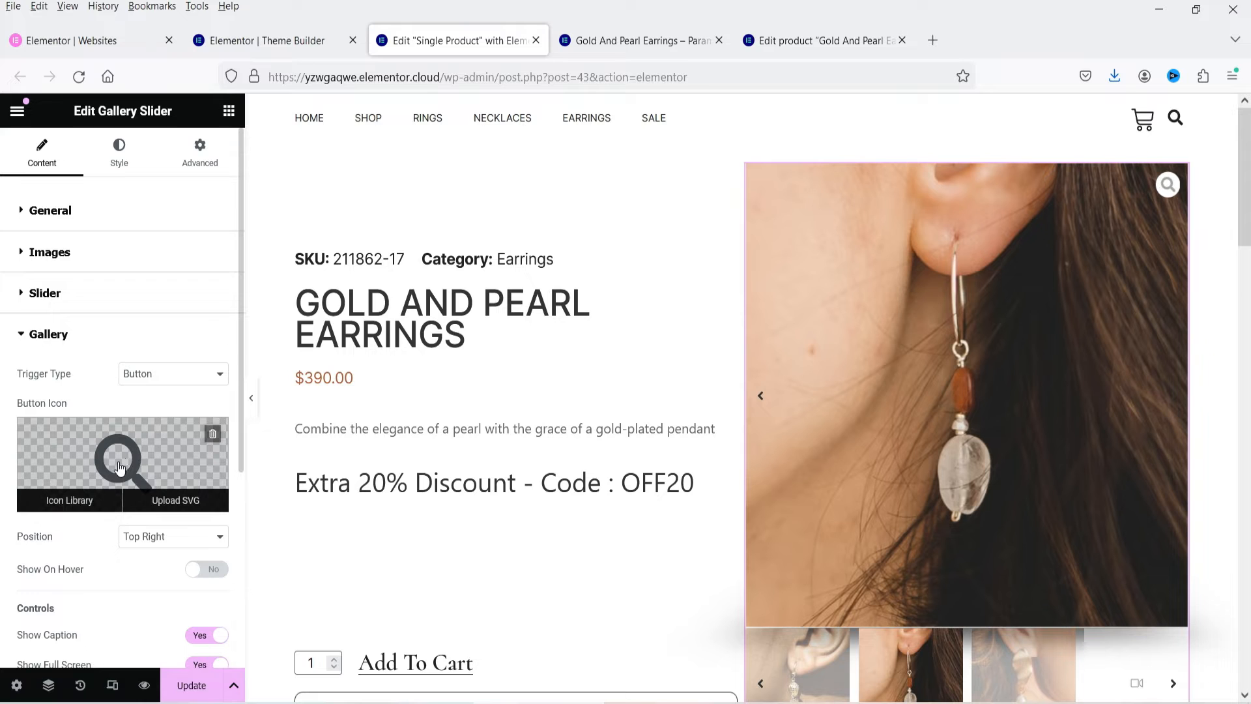
pyautogui.scroll(-3, 57, 529)
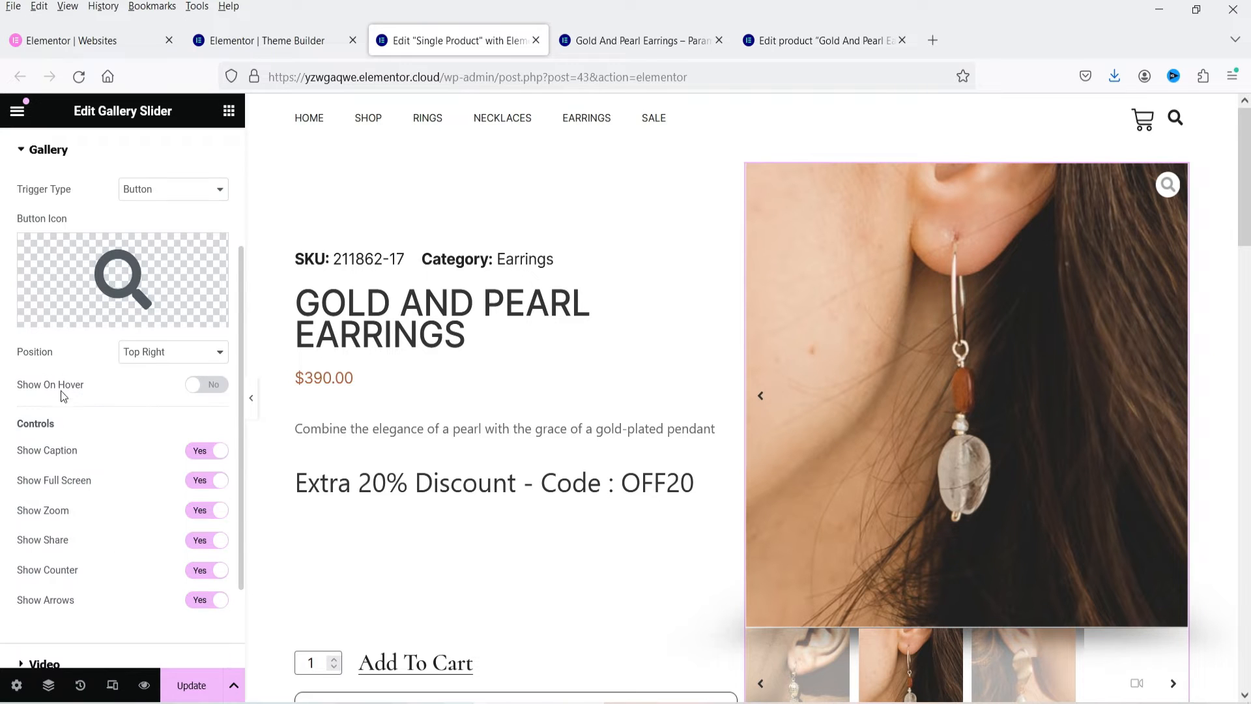
pyautogui.click(213, 394)
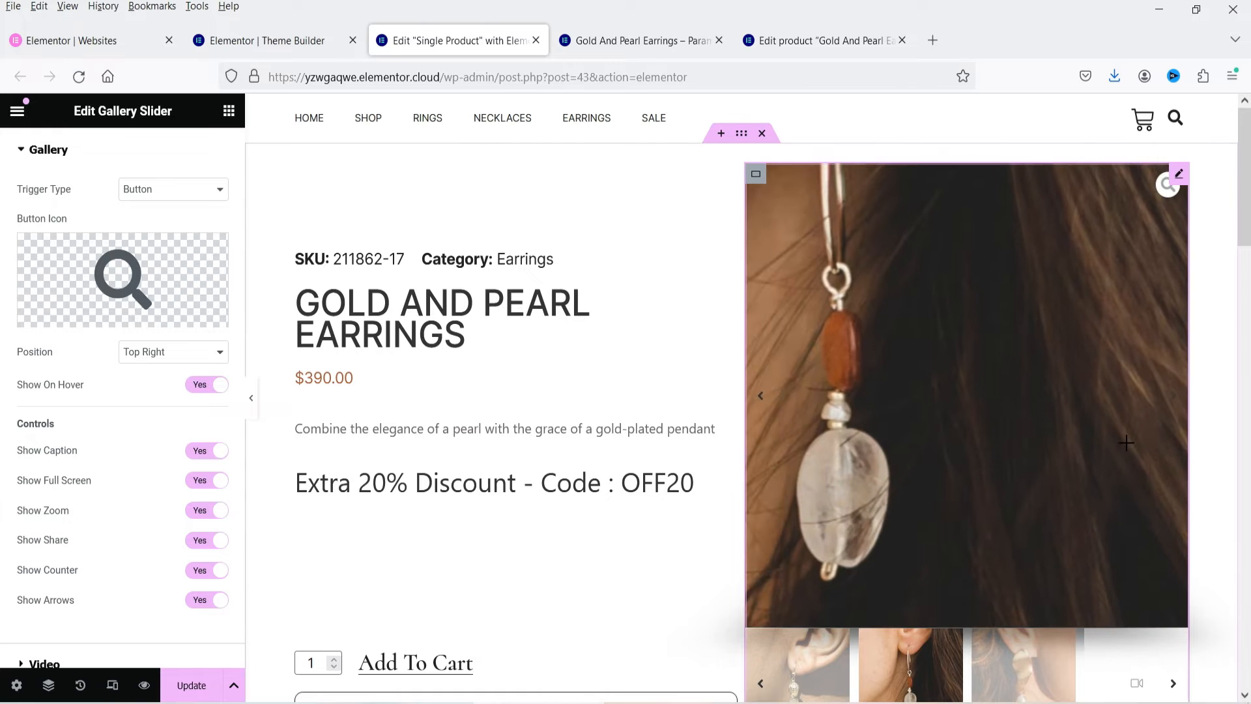
pyautogui.click(213, 387)
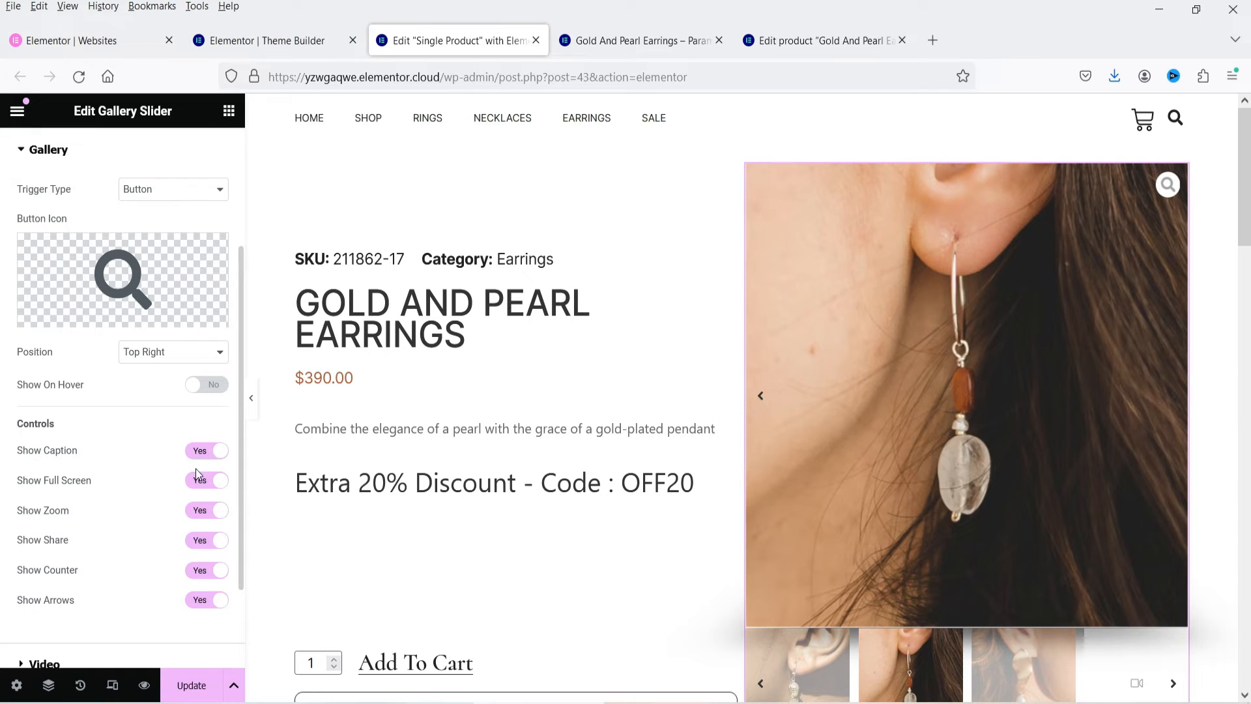
pyautogui.scroll(3, 150, 443)
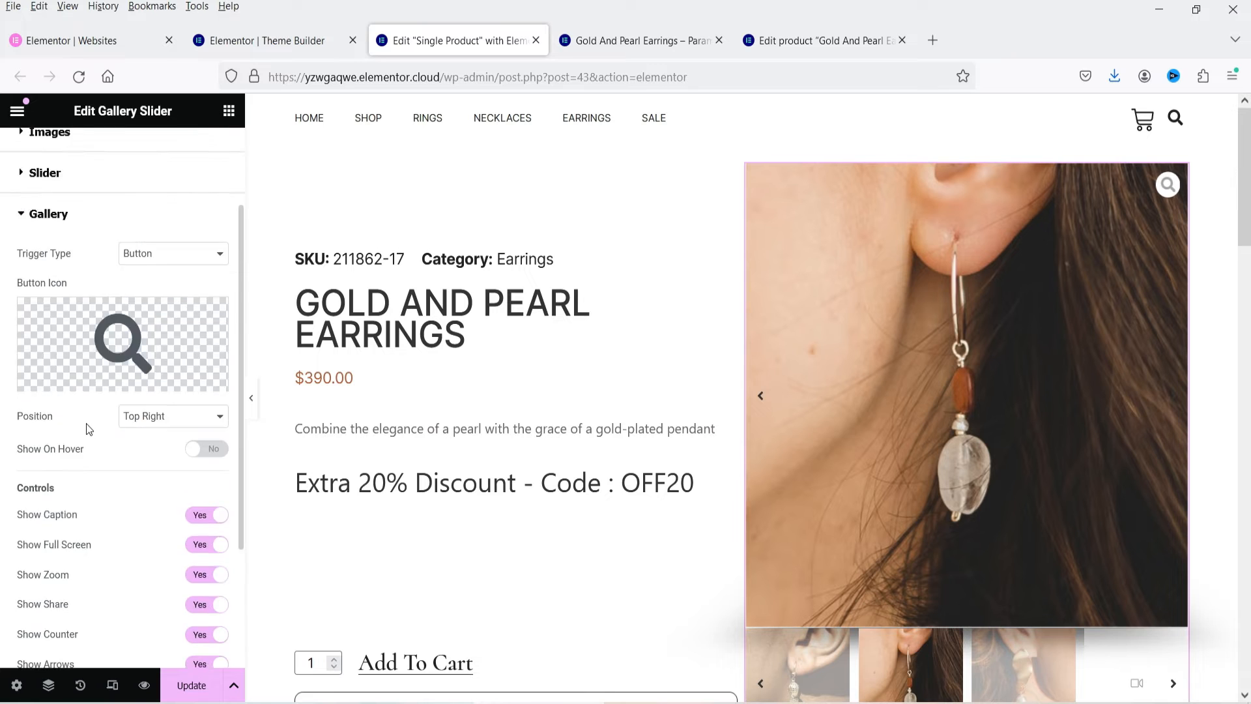
# Step: Try displaying the product video in a popup, open and close it twice, and return the video display to Content
pyautogui.scroll(-5, 78, 365)
pyautogui.click(44, 543)
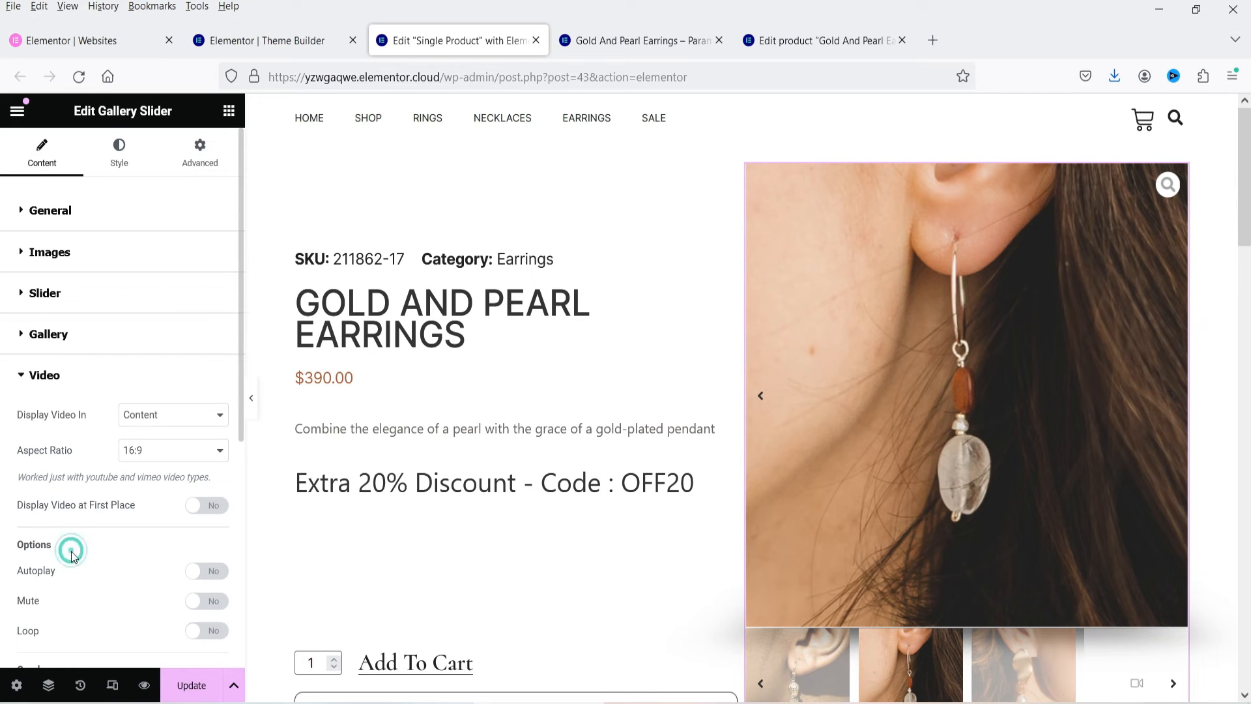
pyautogui.scroll(-1, 64, 402)
pyautogui.click(172, 329)
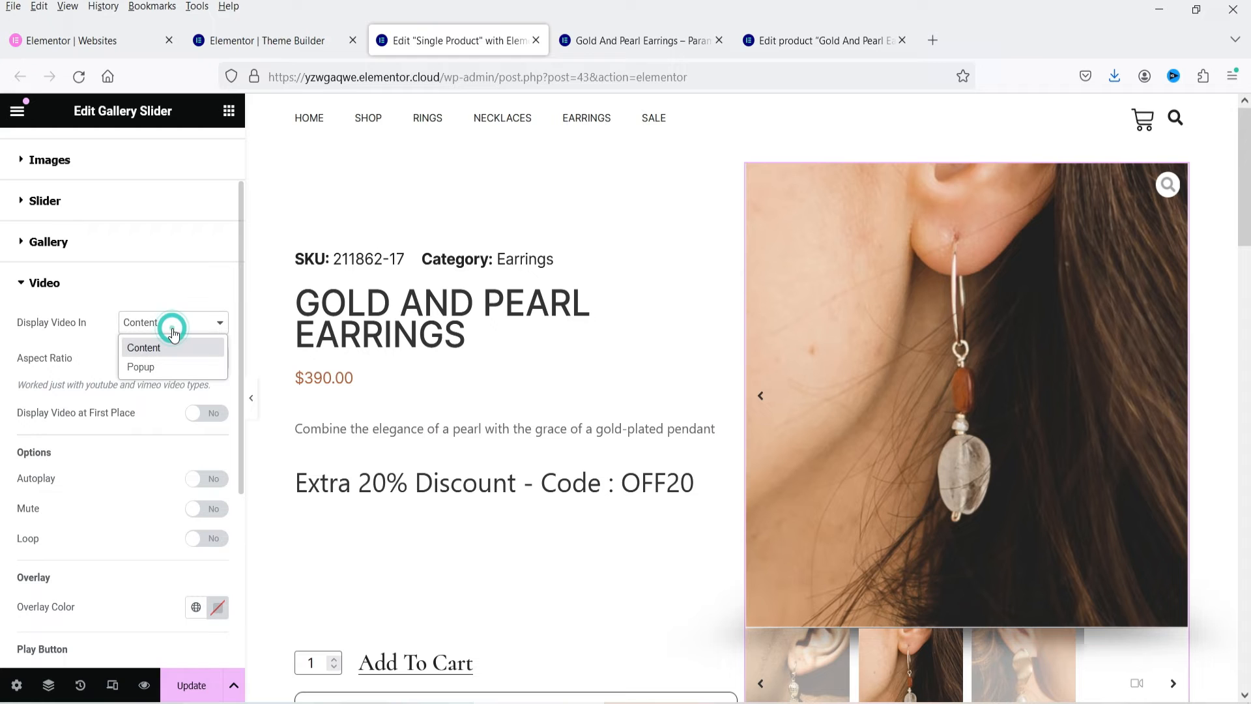
pyautogui.click(162, 365)
pyautogui.scroll(-4, 1244, 518)
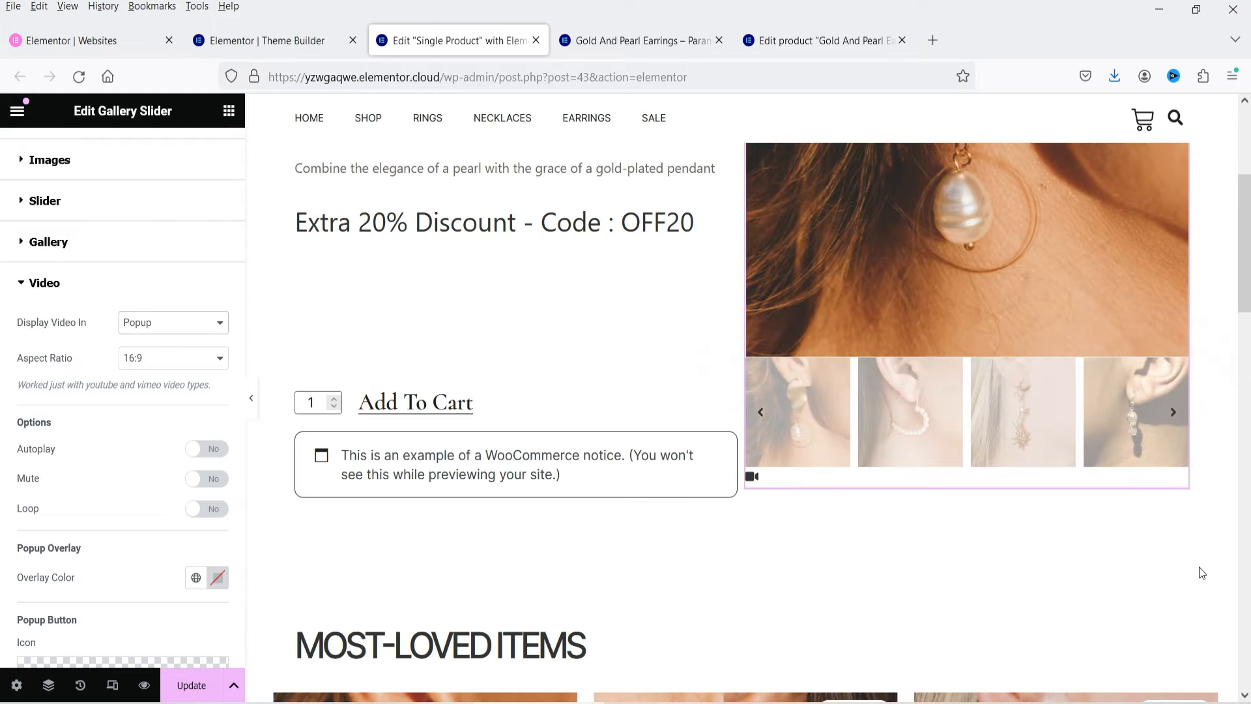
pyautogui.click(753, 479)
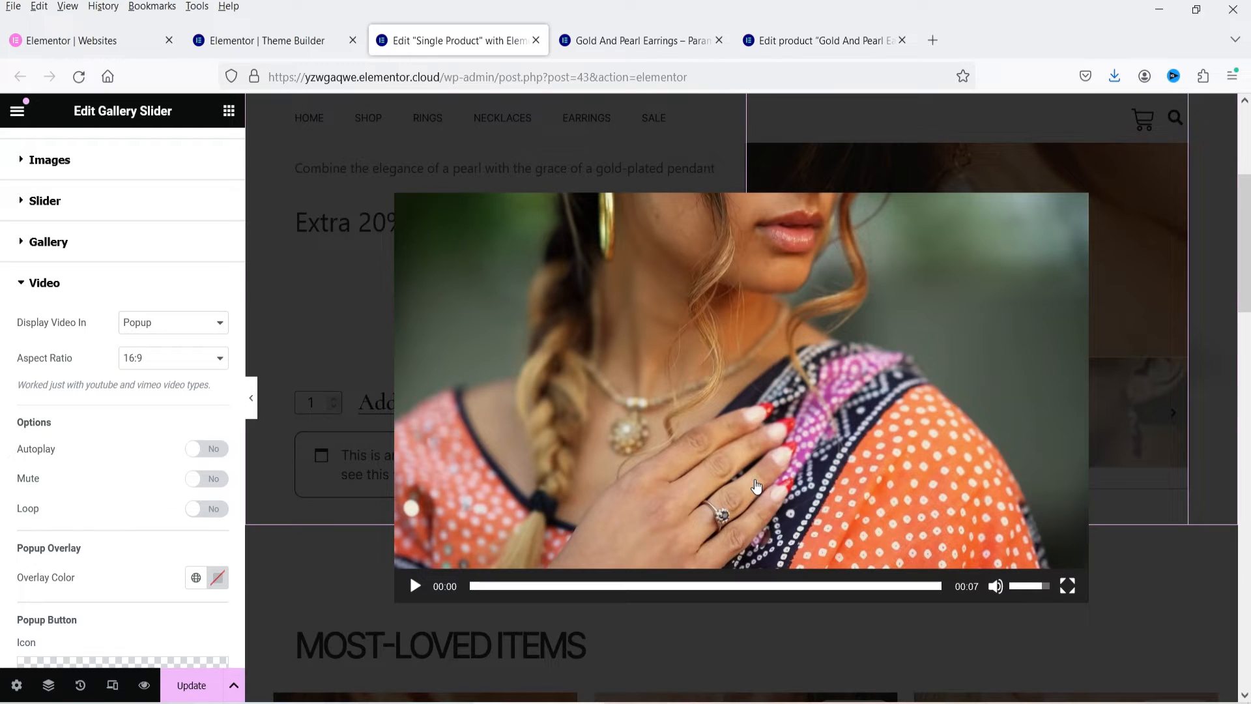
pyautogui.click(1178, 579)
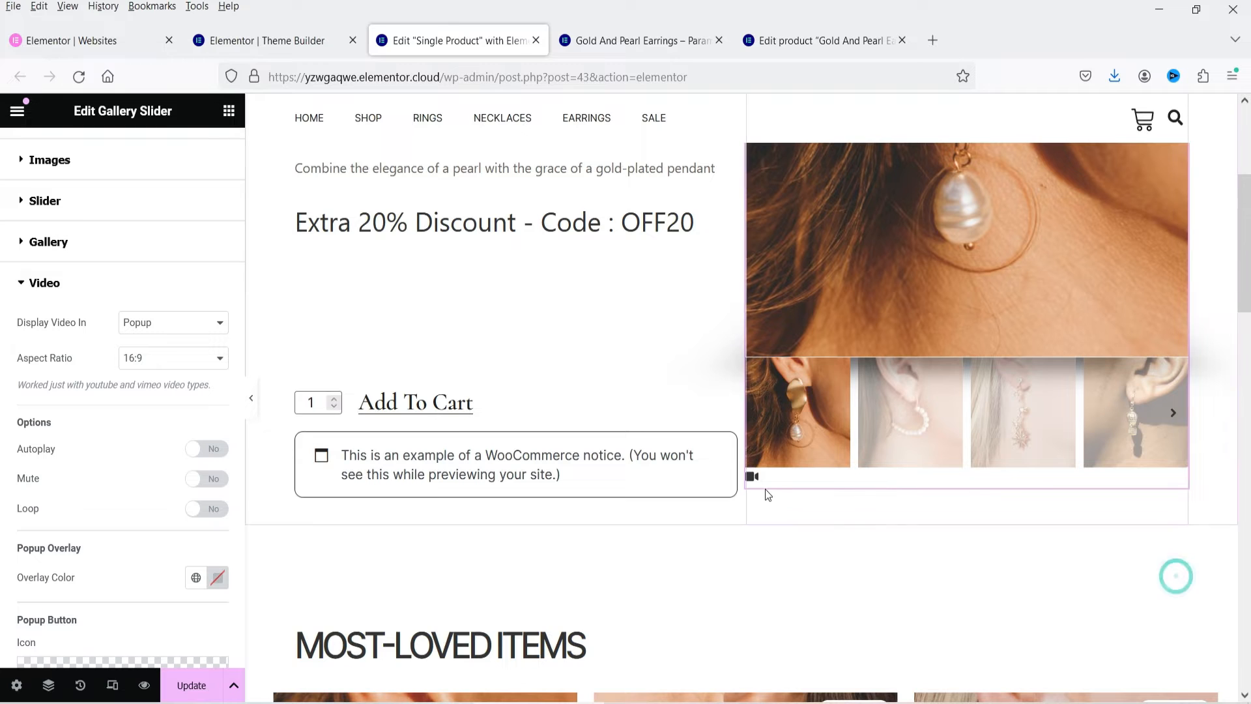
pyautogui.click(753, 479)
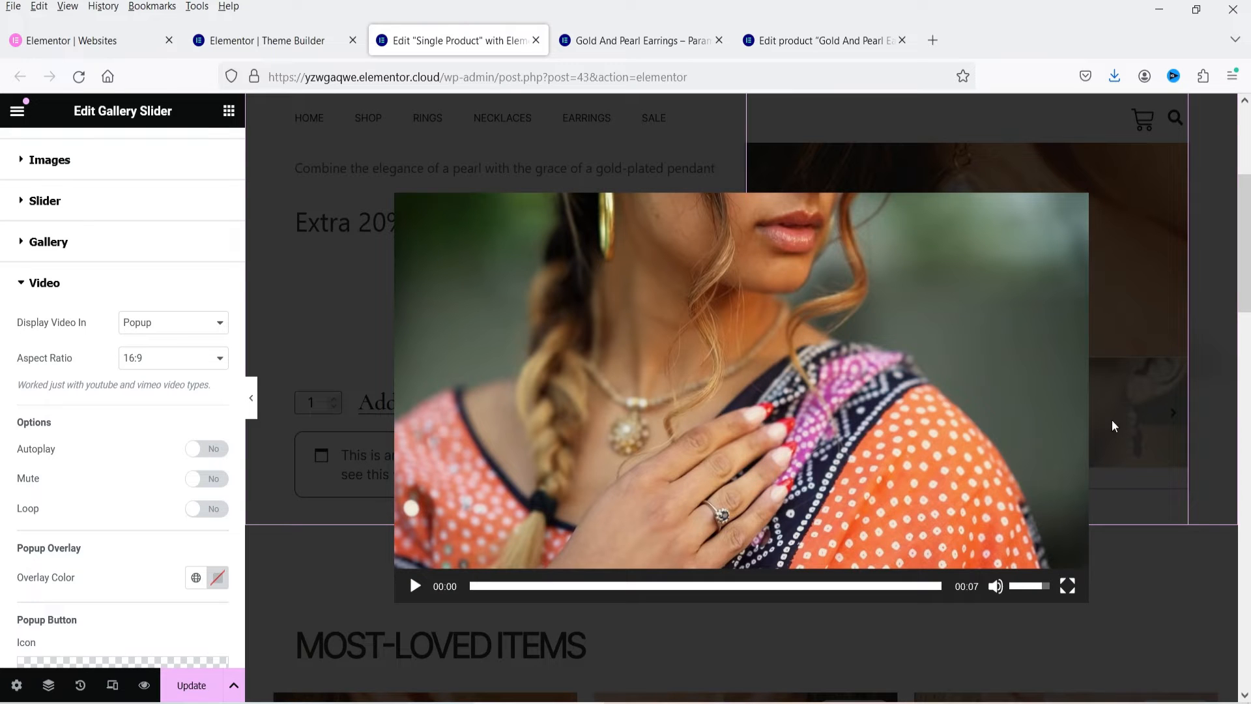
pyautogui.click(1150, 587)
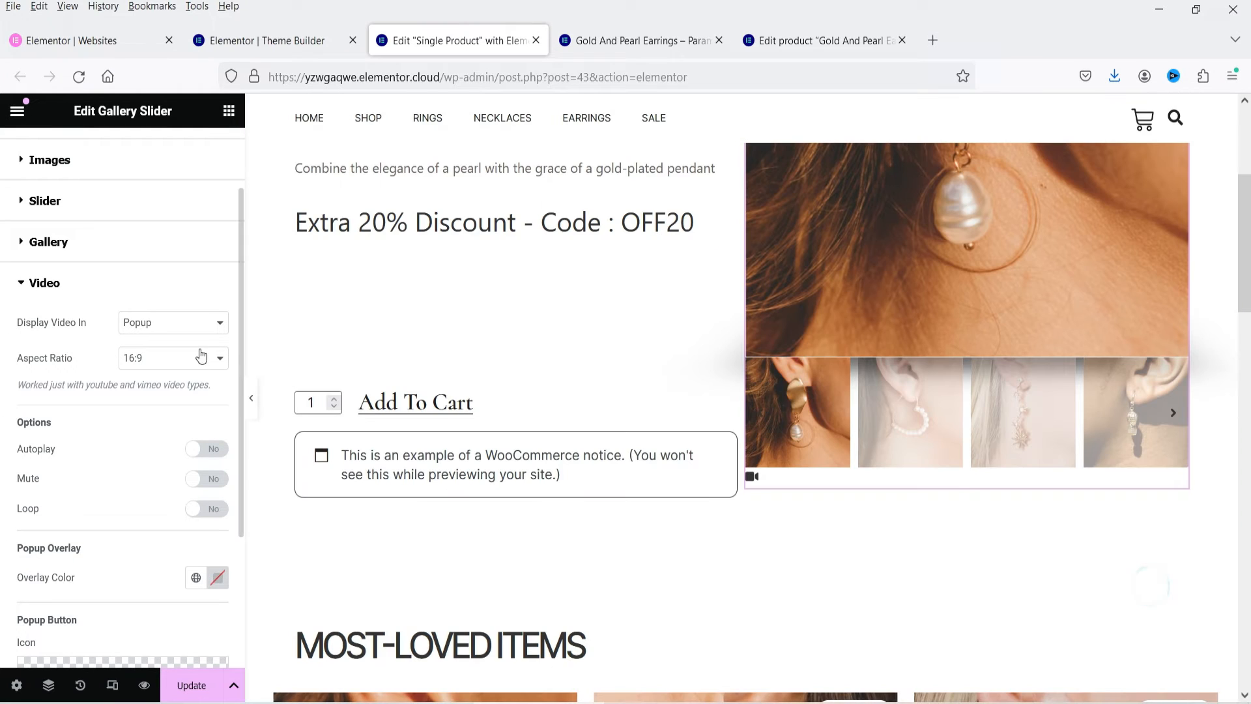
pyautogui.click(193, 326)
pyautogui.click(180, 348)
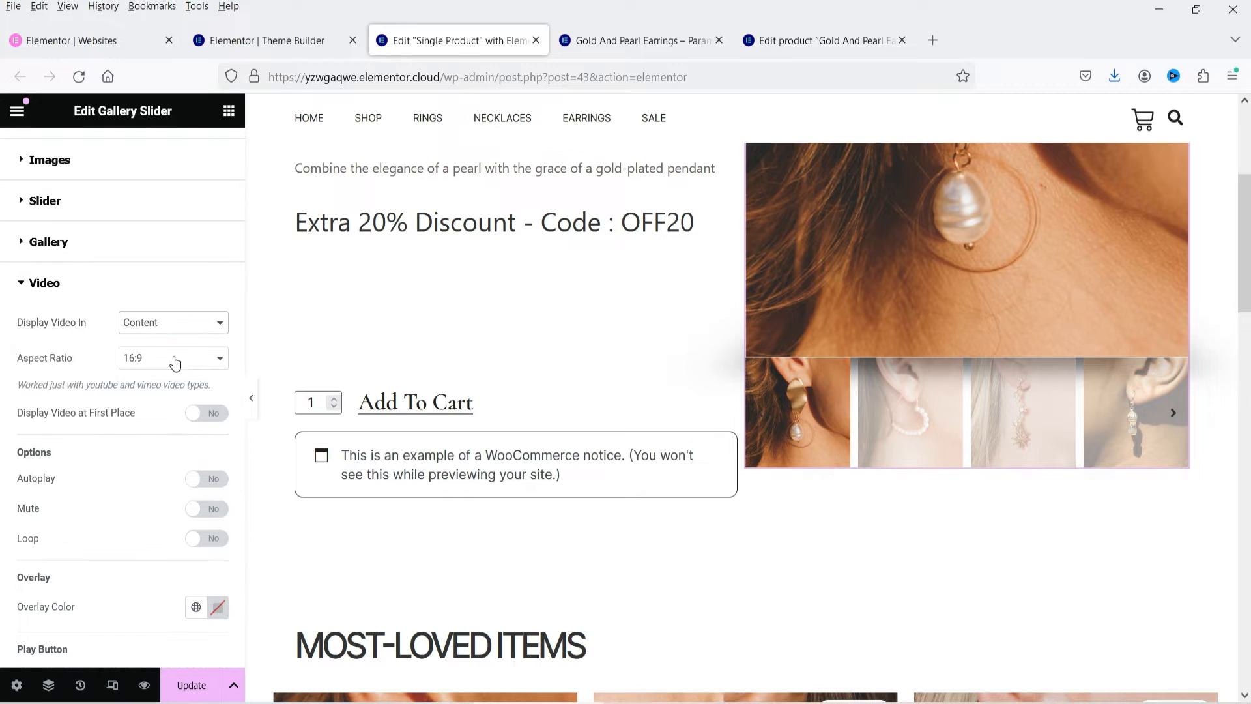
pyautogui.click(170, 361)
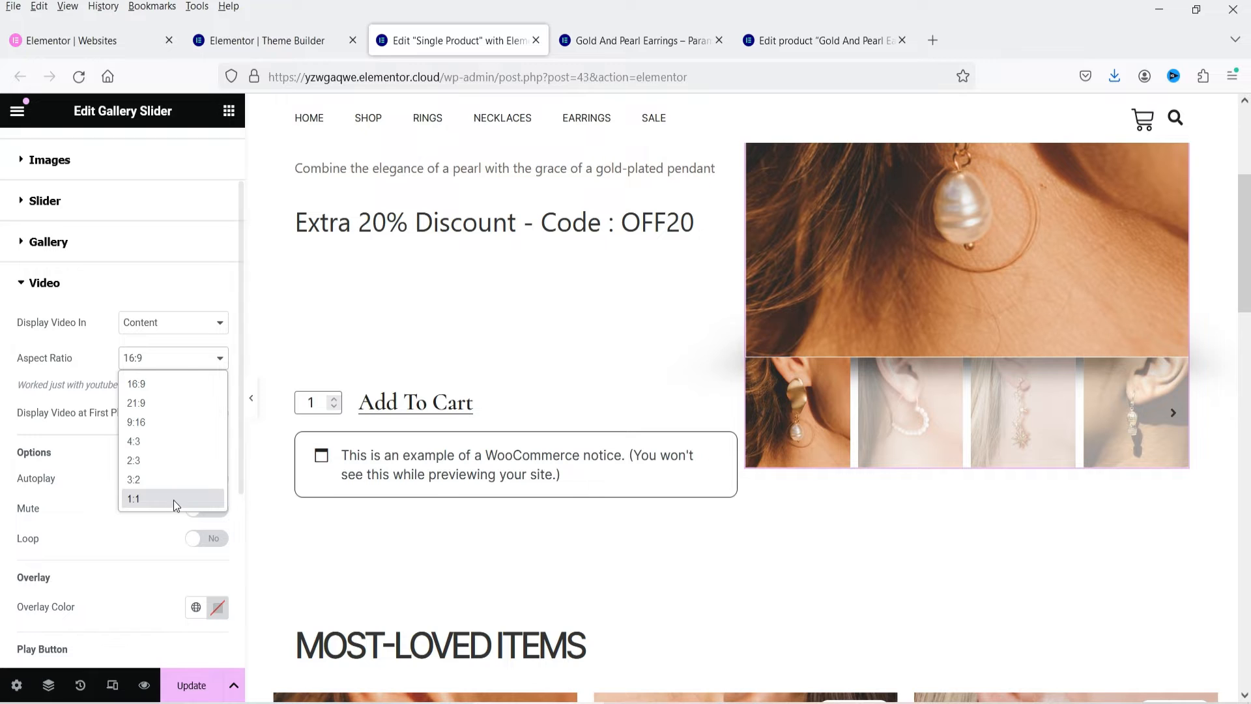
pyautogui.click(59, 427)
pyautogui.scroll(2, 160, 459)
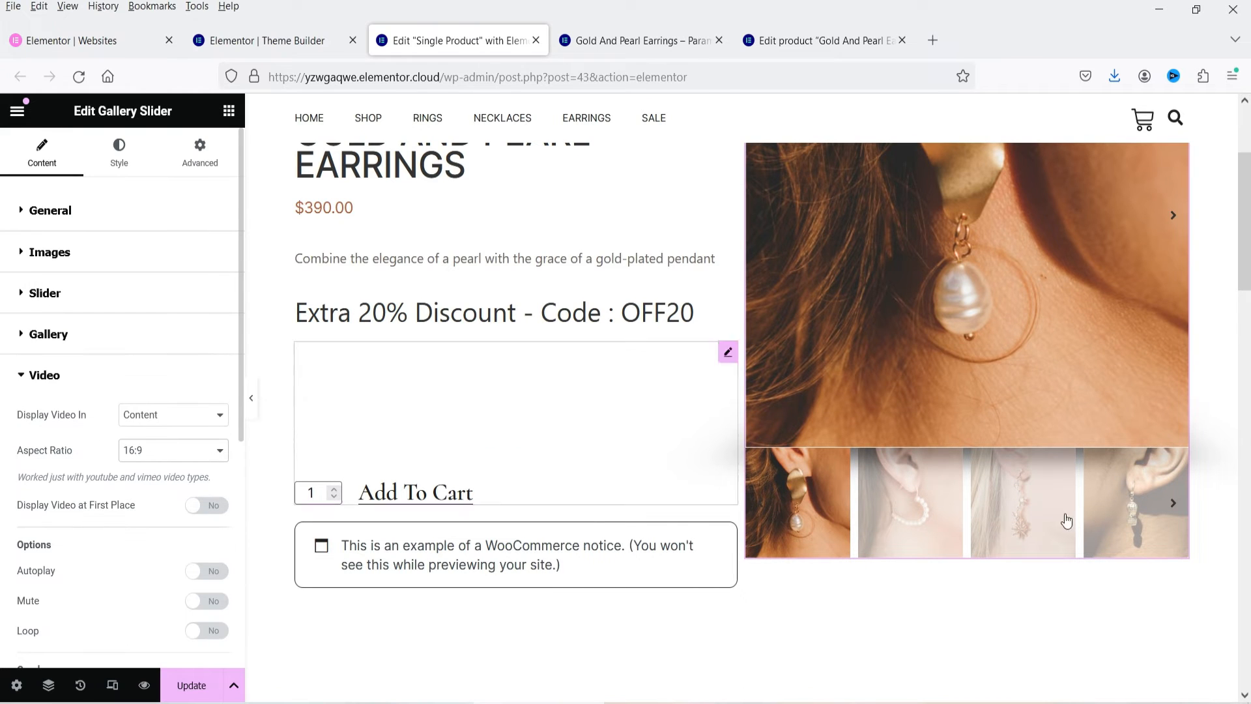
pyautogui.scroll(3, 1066, 520)
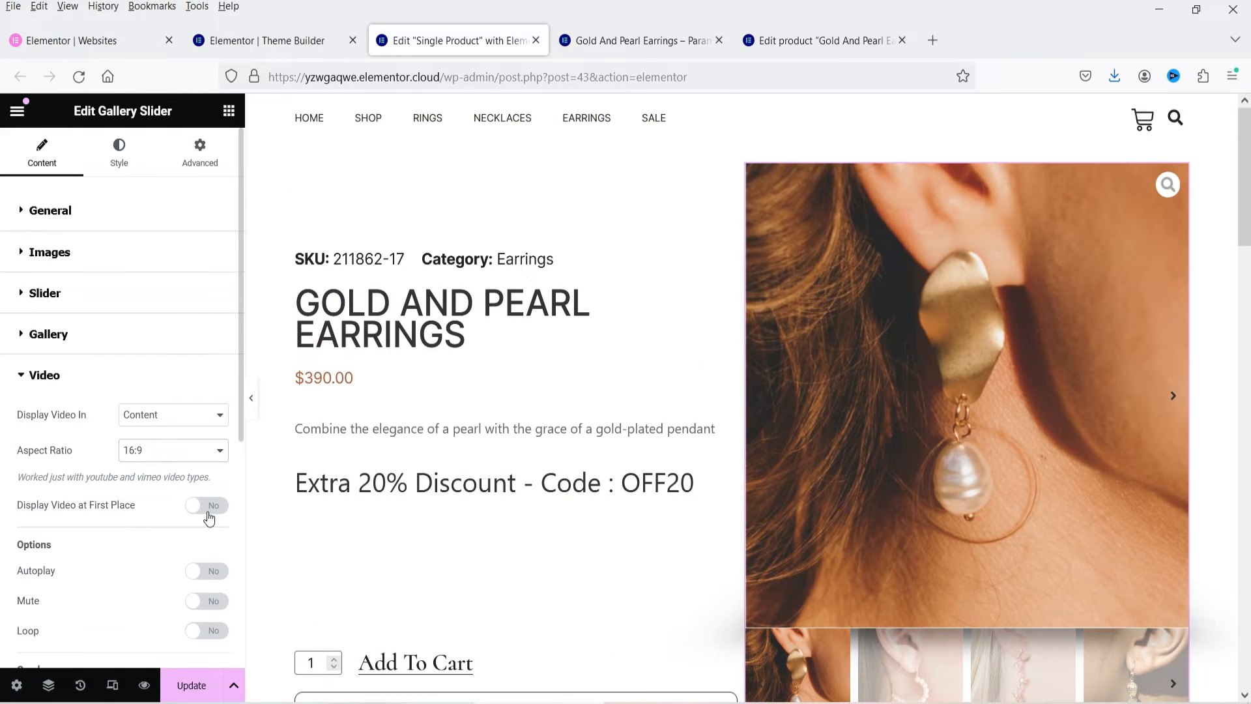
# Step: Display the product video at first place in the slider and enable its Autoplay, Mute and Loop options
pyautogui.click(208, 506)
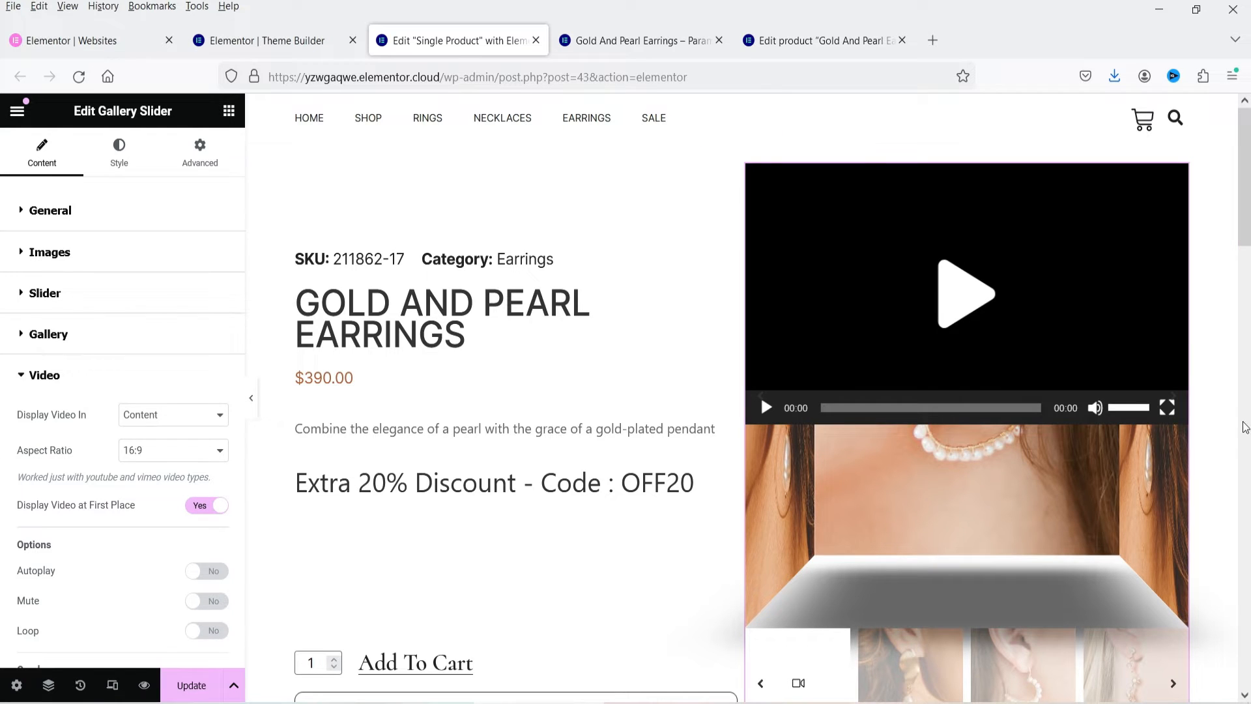
pyautogui.scroll(-2, 1, 417)
pyautogui.click(211, 480)
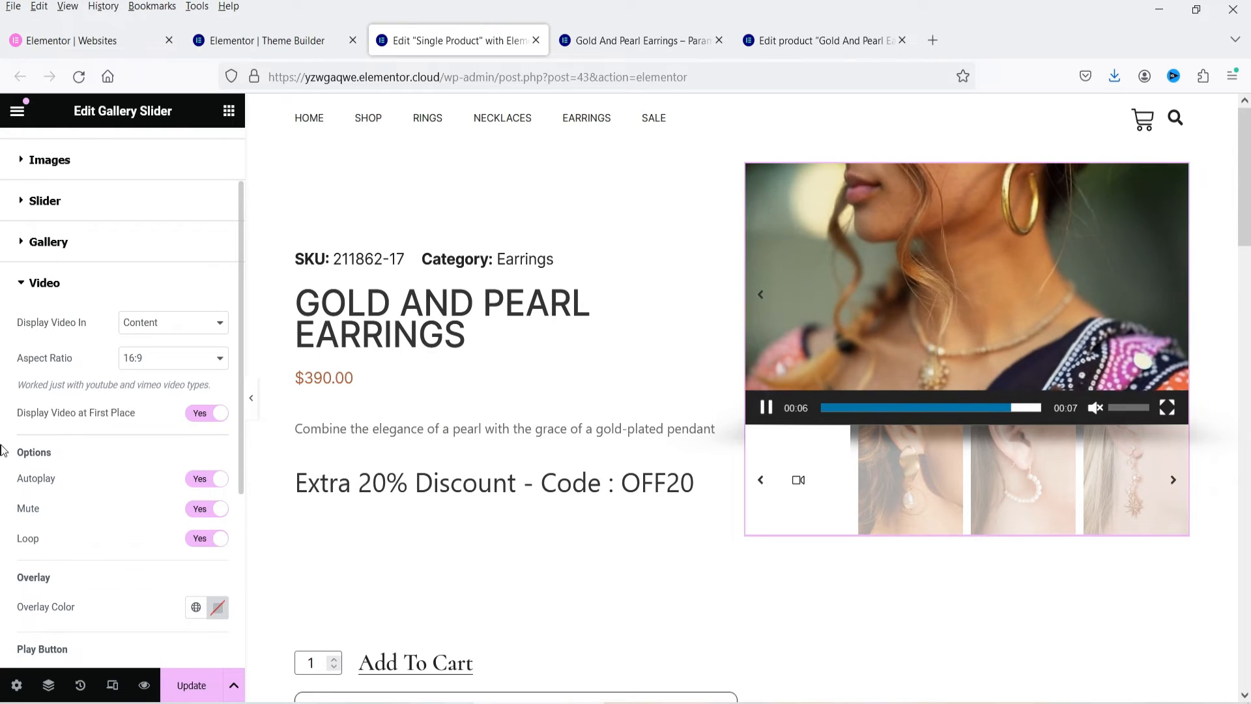
# Step: Set the video's overlay color to the global Accent color
pyautogui.scroll(-3, 154, 545)
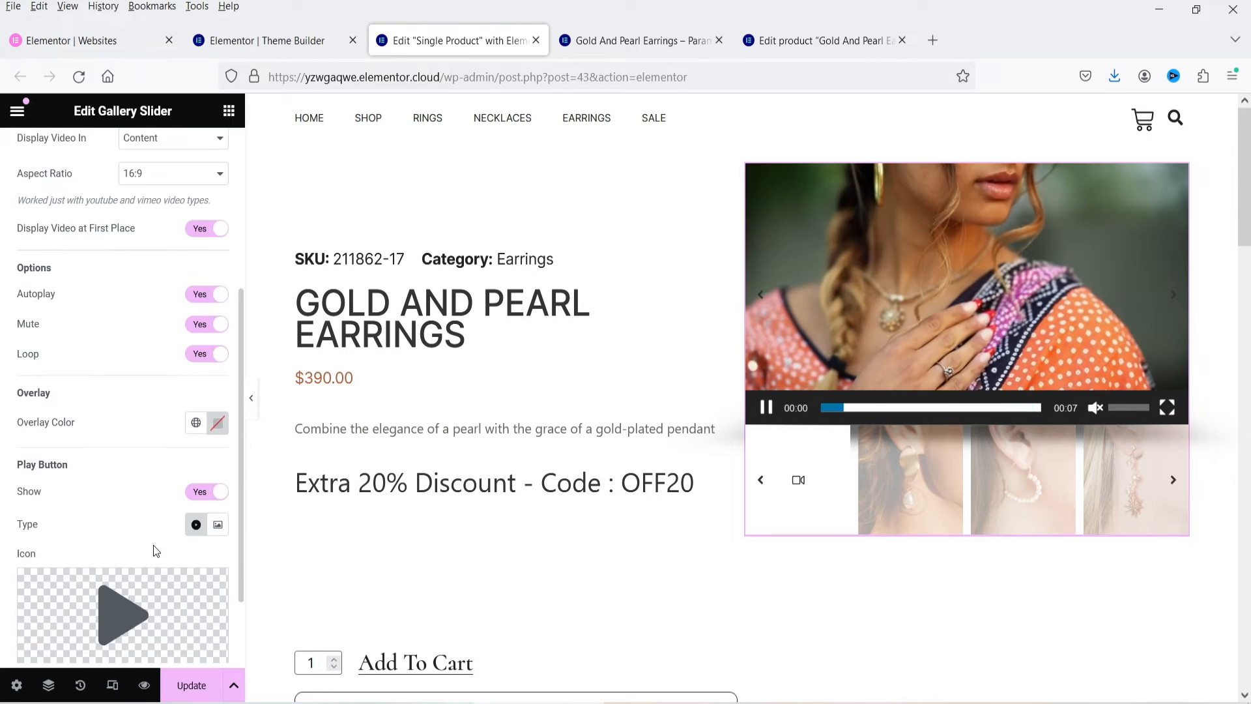
pyautogui.click(196, 423)
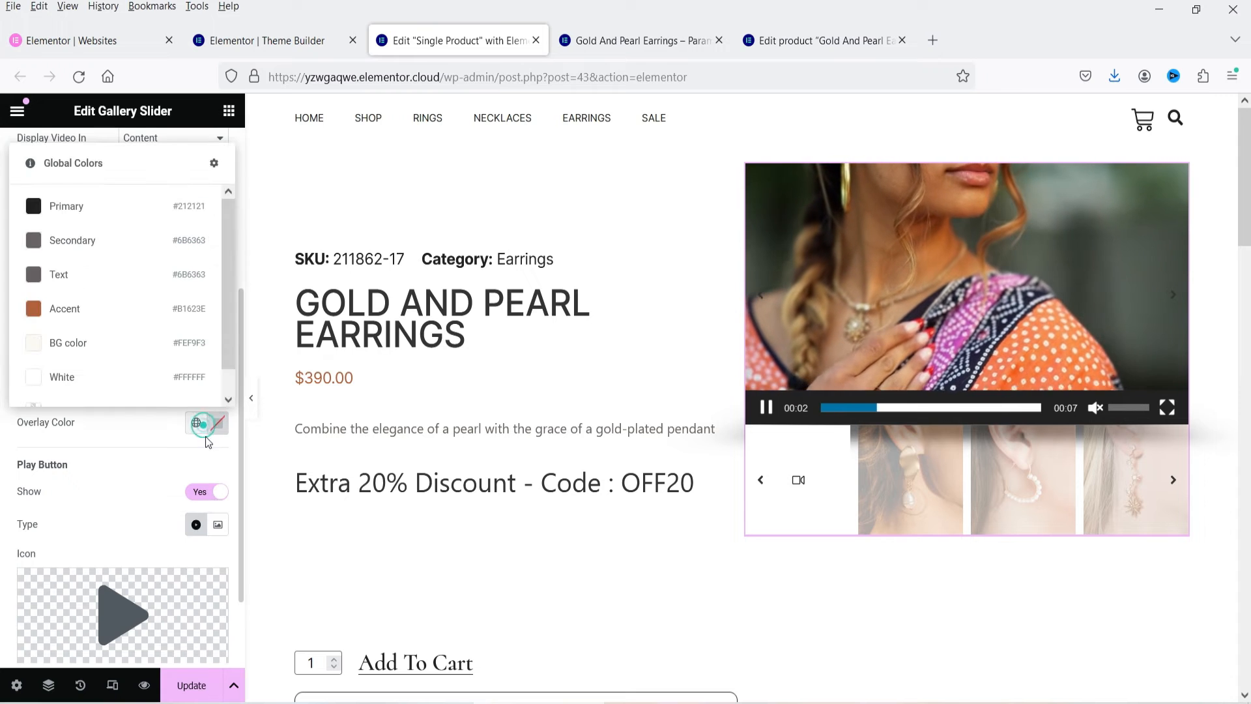
pyautogui.click(107, 321)
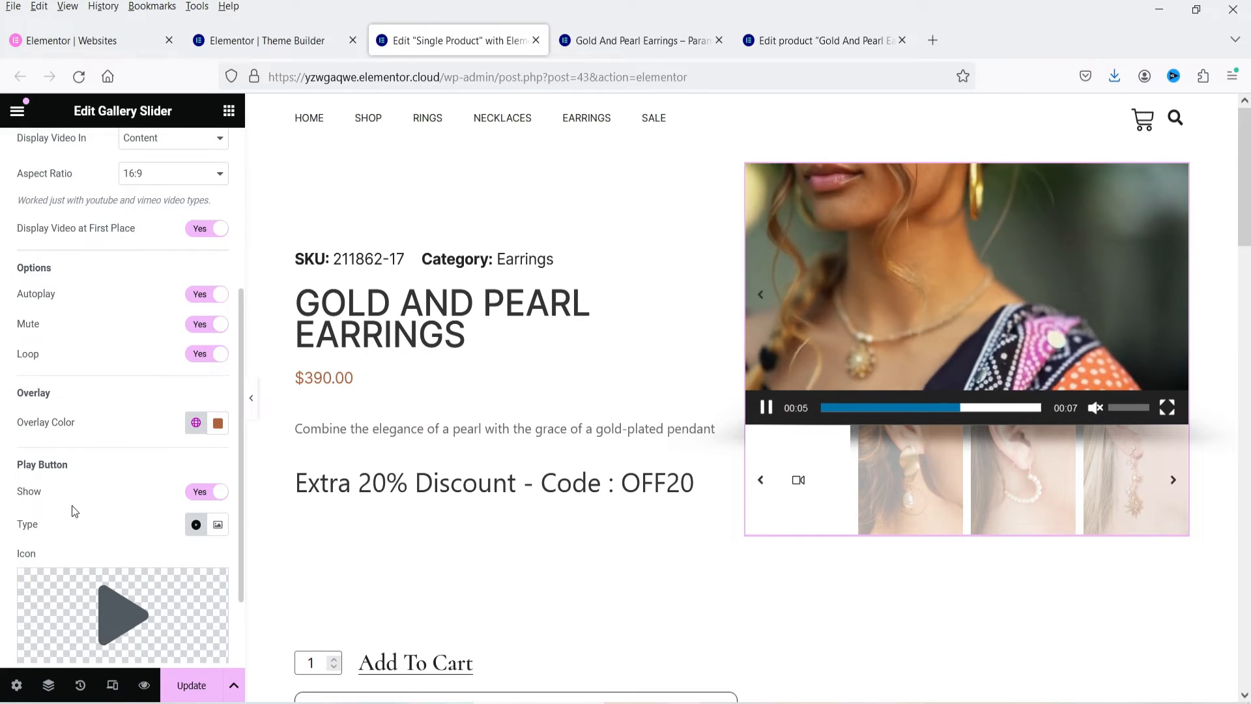
# Step: Try hiding the video's play button and show it again, and turn Autoplay off and back on to preview the overlay
pyautogui.click(196, 492)
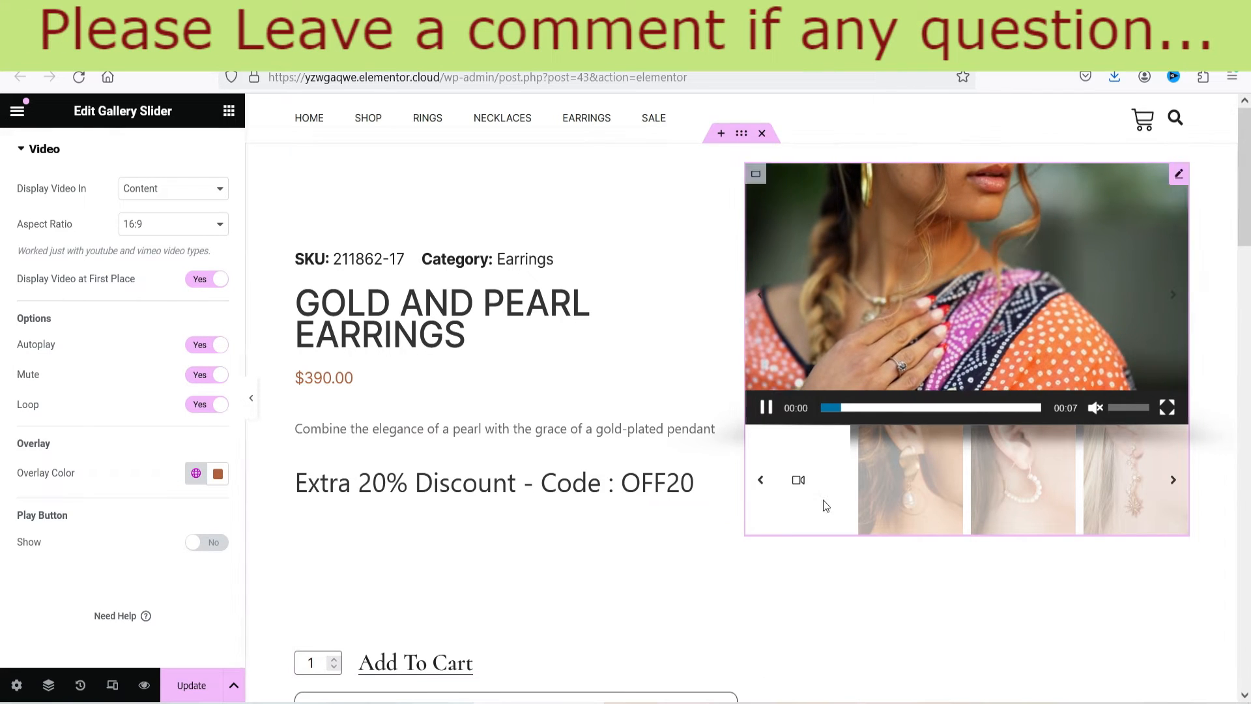
pyautogui.click(210, 546)
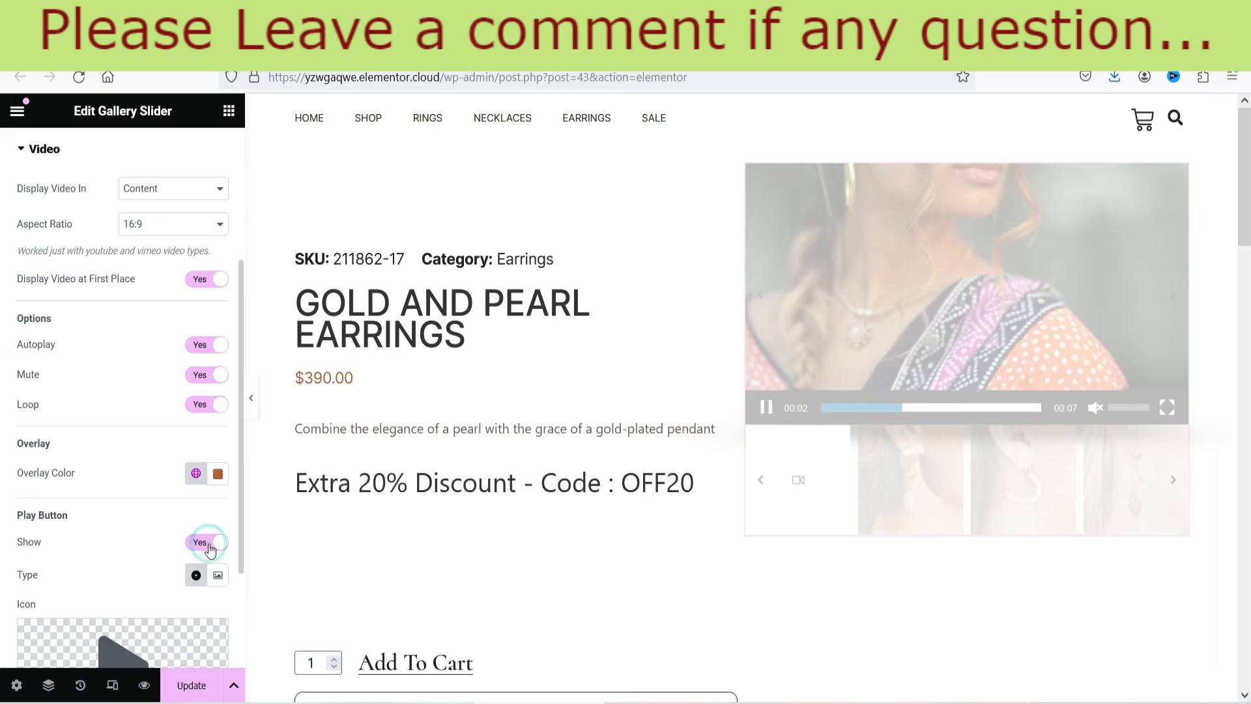
pyautogui.click(193, 346)
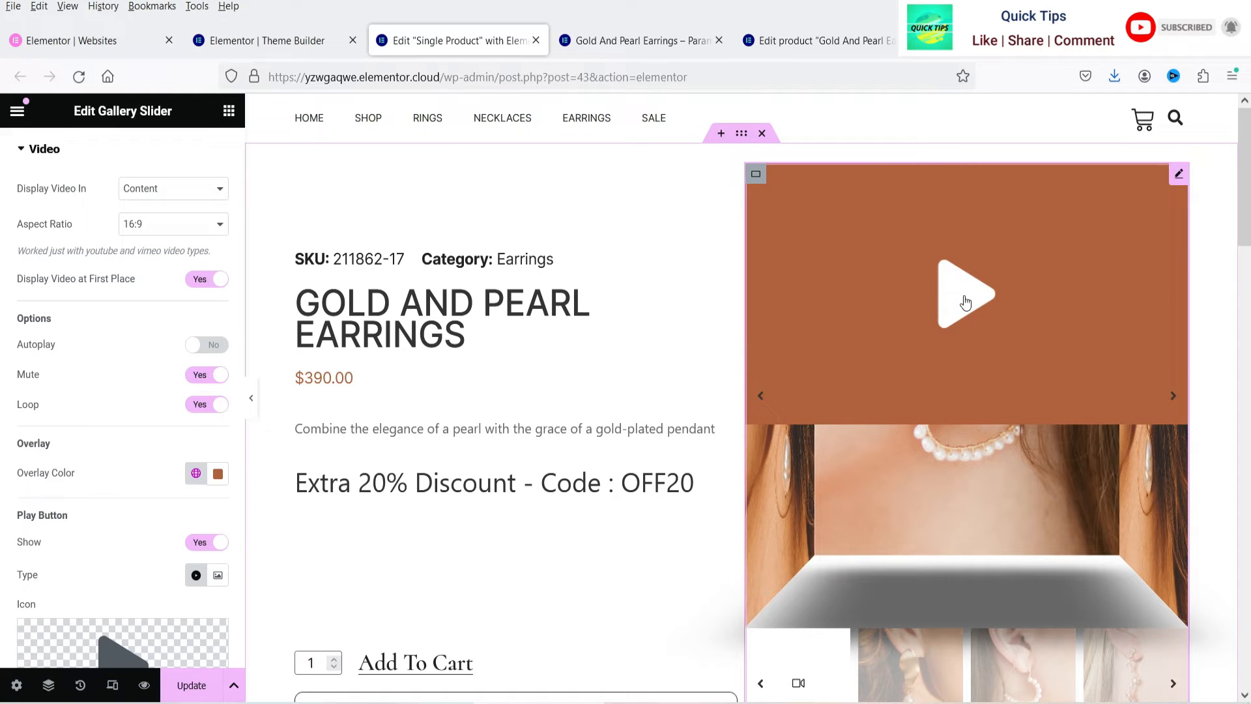
pyautogui.scroll(-3, 83, 502)
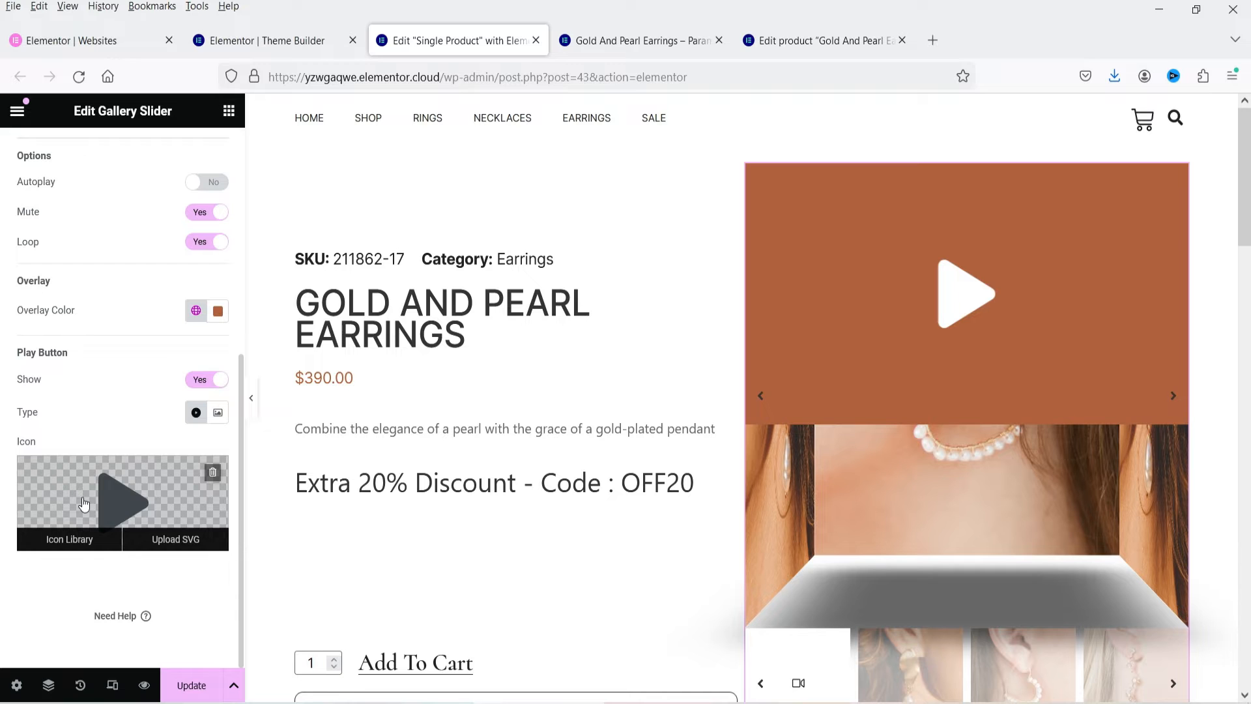
pyautogui.scroll(2, 73, 408)
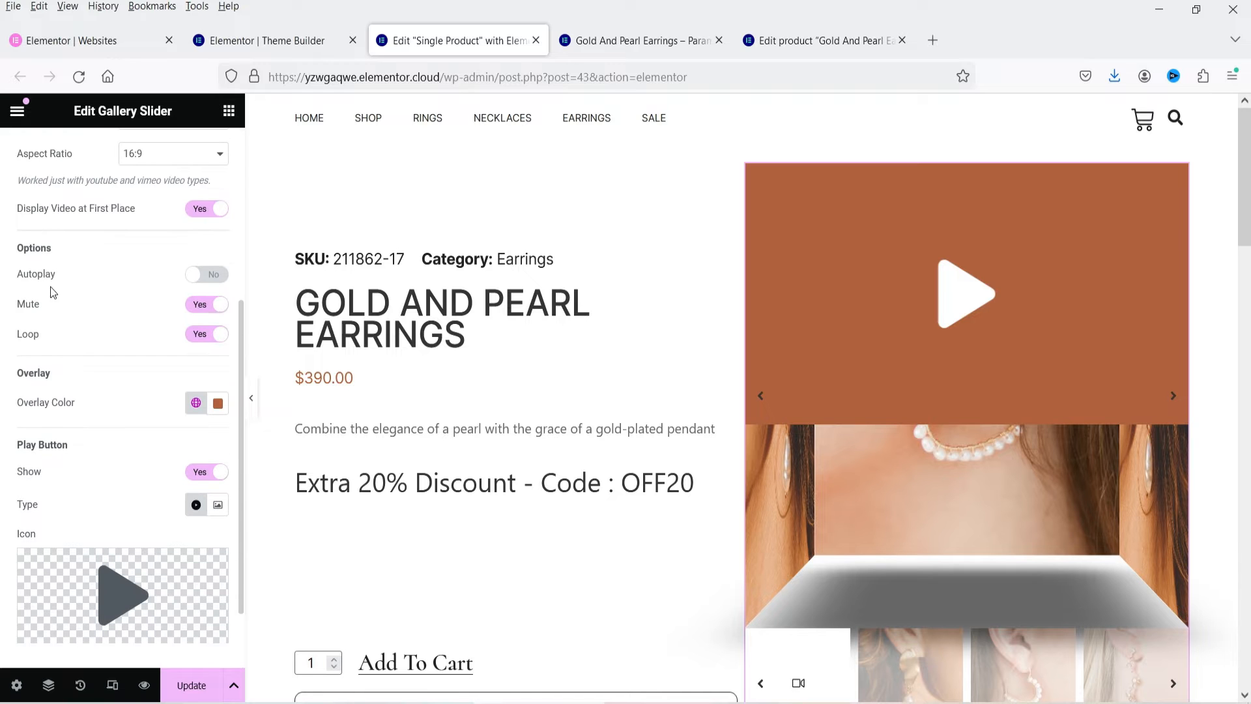
pyautogui.click(208, 279)
# Step: Open the gallery slider's style settings, try right alignment for the images and select Center again
pyautogui.scroll(3, 39, 274)
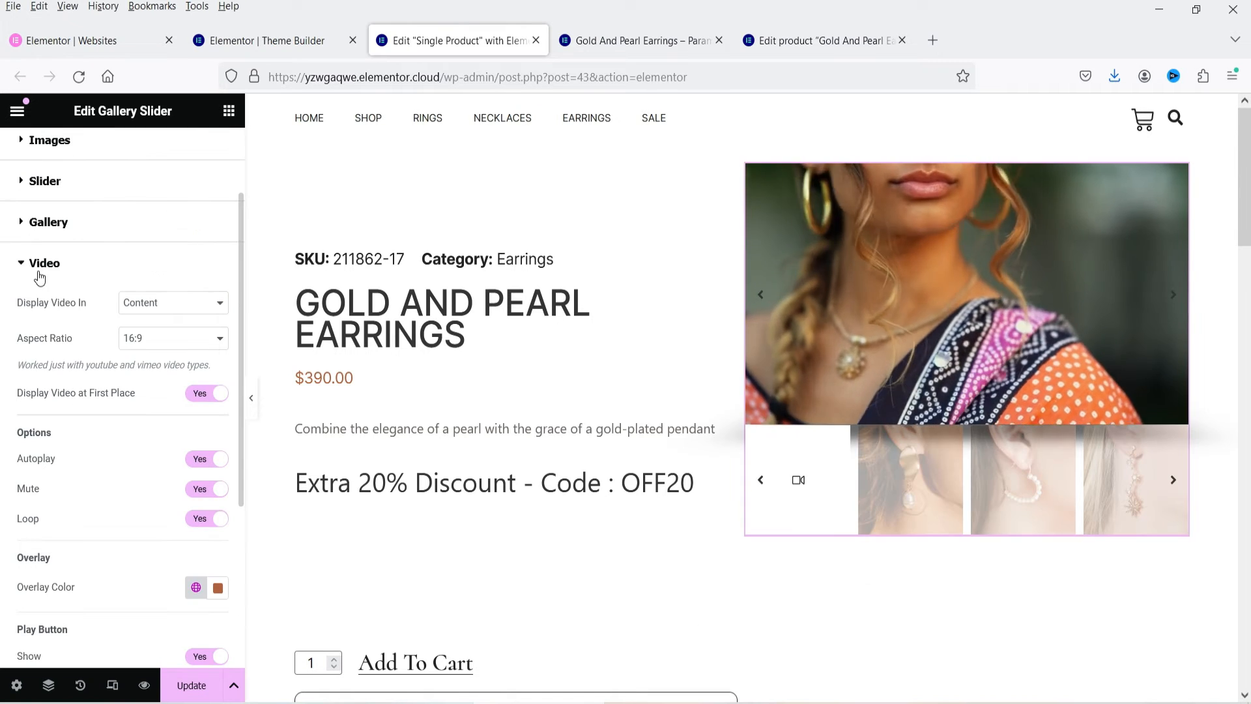
pyautogui.click(40, 262)
pyautogui.click(110, 155)
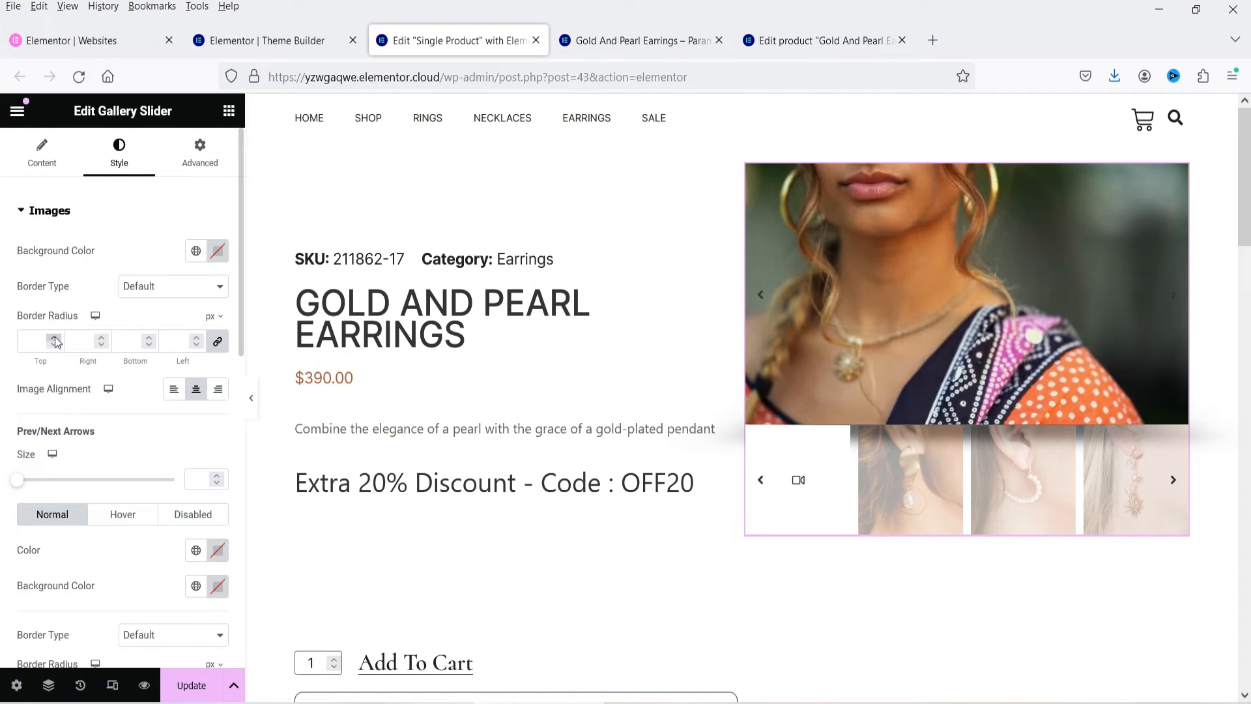
pyautogui.click(219, 393)
pyautogui.click(194, 391)
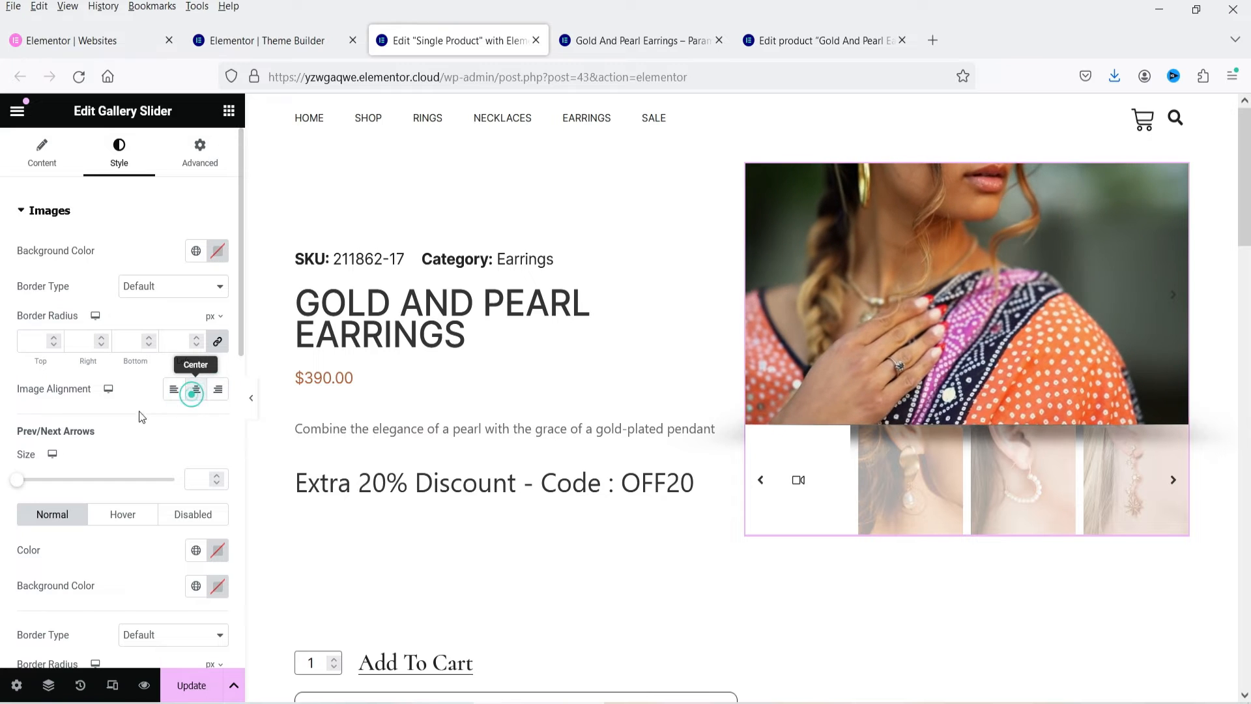
# Step: Set the main images' prev/next arrow size to 37 and the arrow color to the global White
pyautogui.scroll(-3, 139, 417)
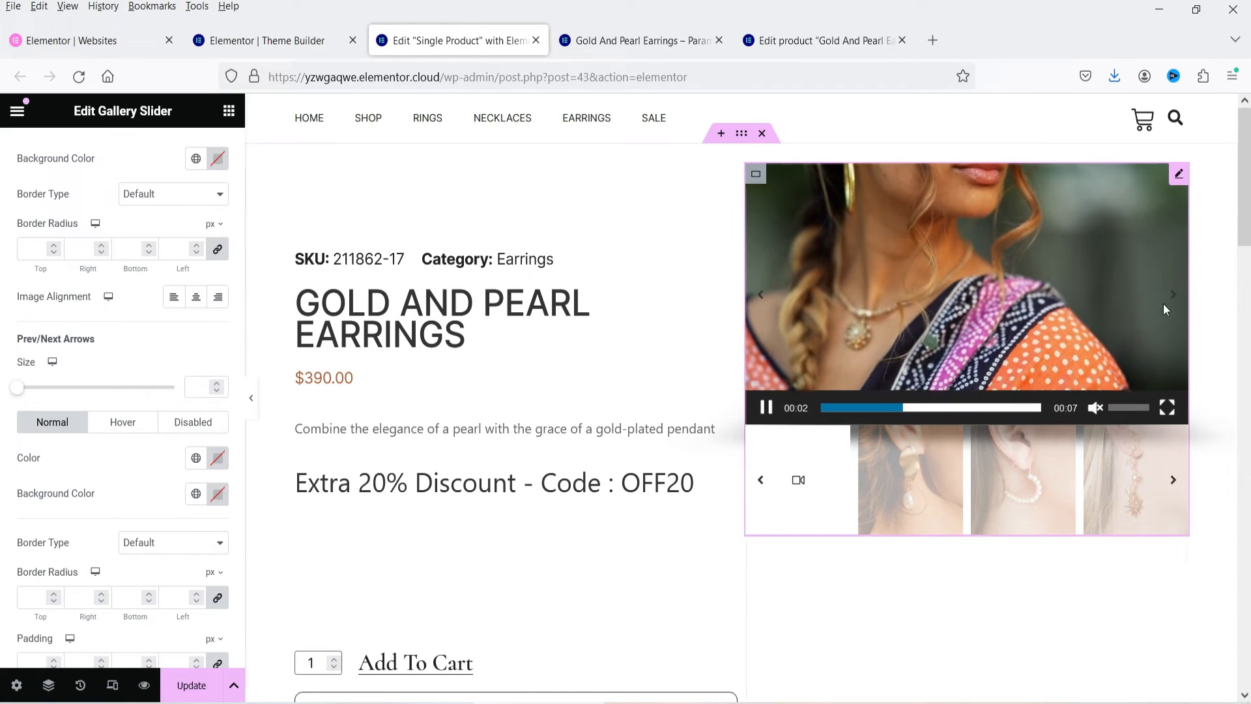
pyautogui.moveTo(23, 394); pyautogui.dragTo(42, 402)
pyautogui.click(196, 458)
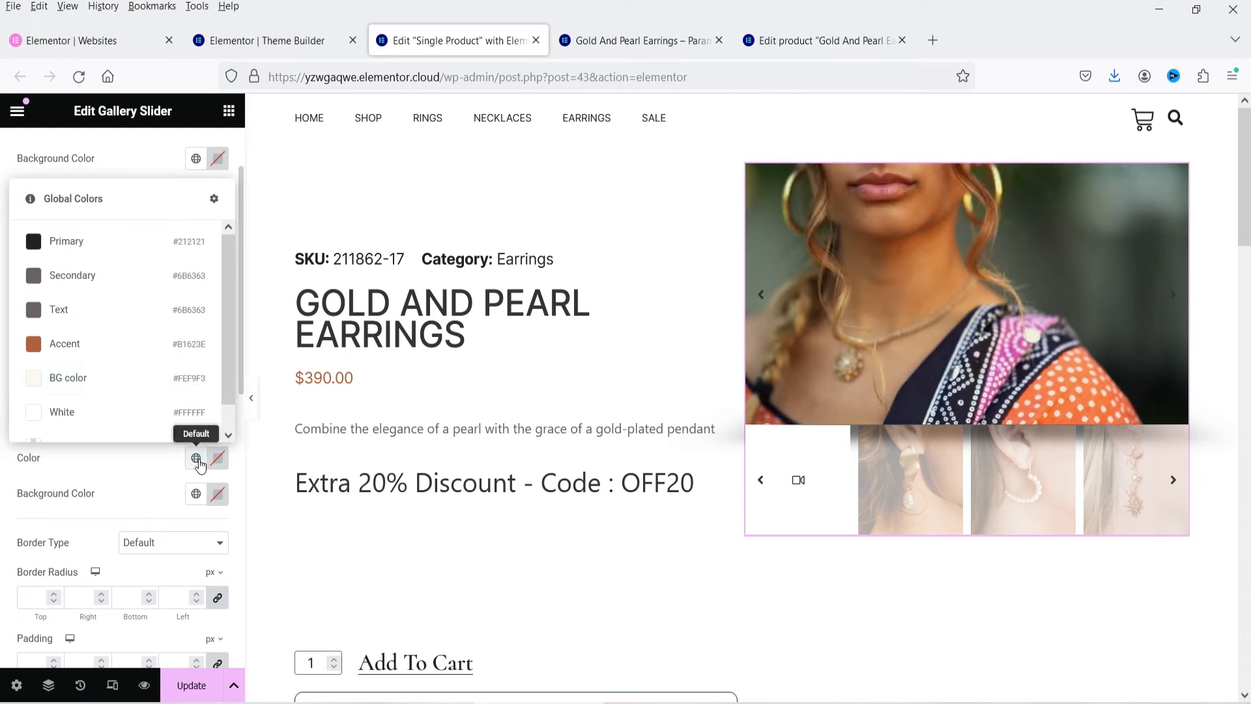
pyautogui.click(71, 412)
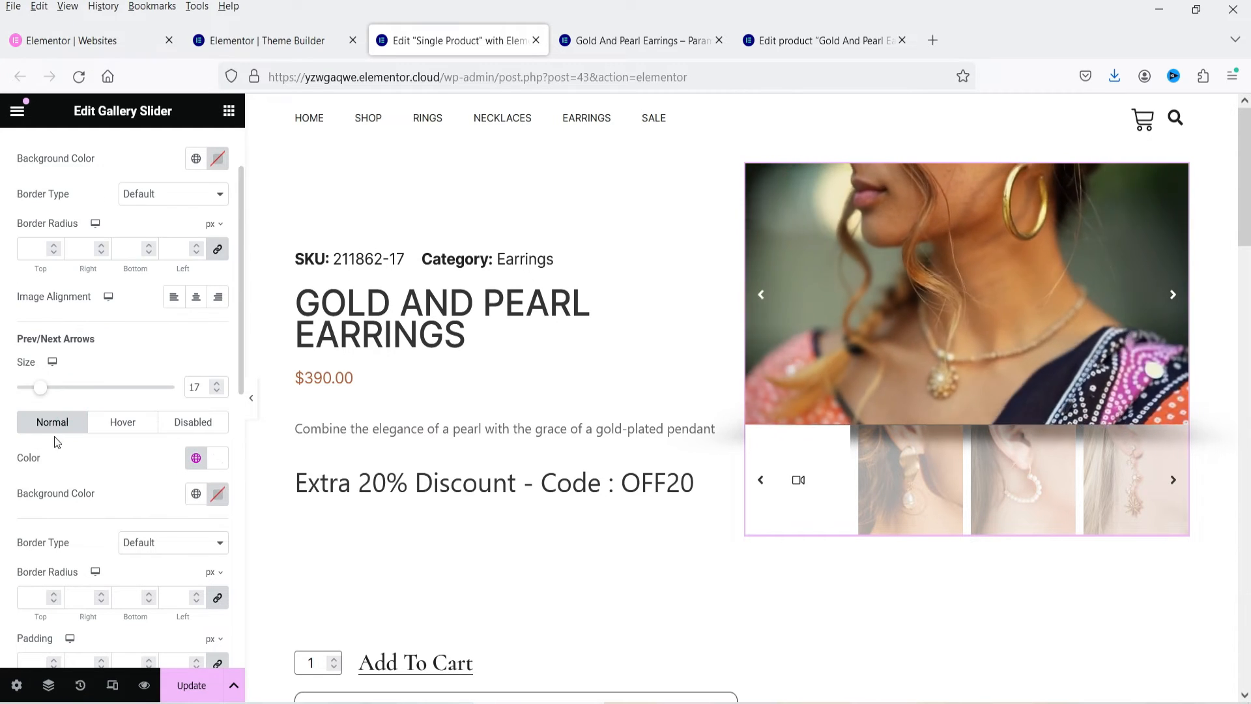
pyautogui.moveTo(196, 386); pyautogui.dragTo(171, 387)
pyautogui.write('3')
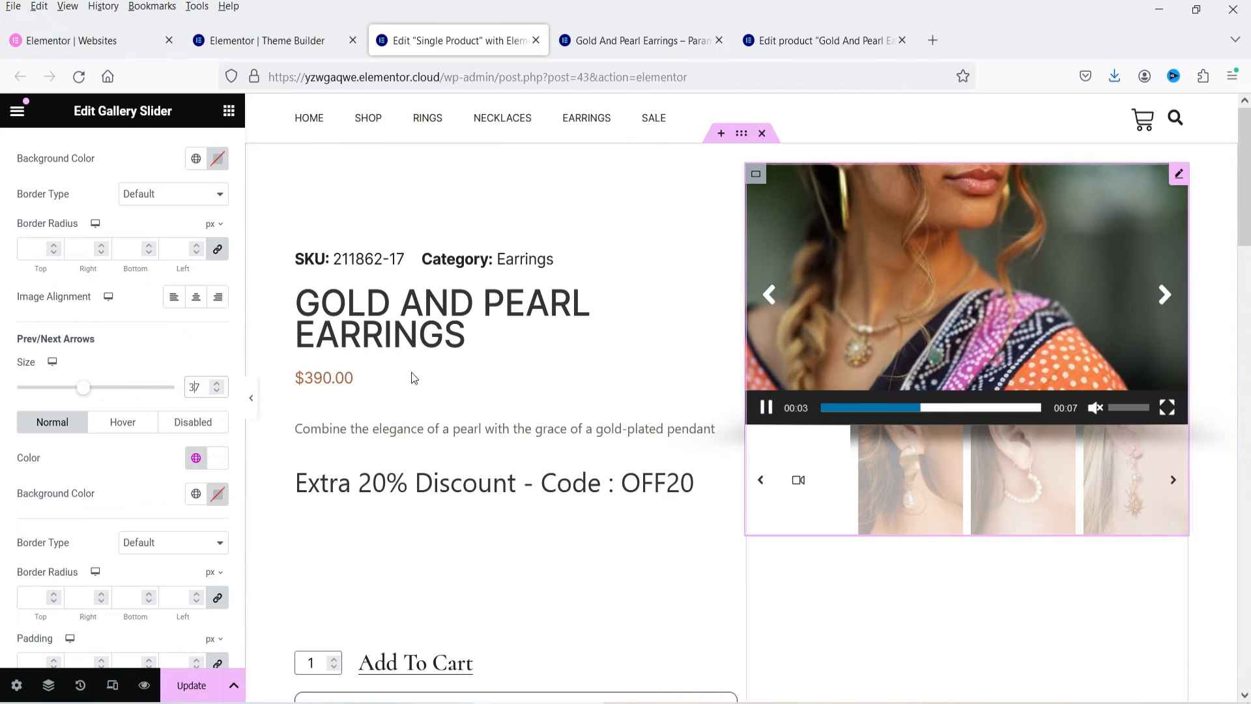
pyautogui.click(62, 466)
# Step: Give the main image arrows the global Primary background color and page forward through the slider to preview them
pyautogui.scroll(-3, 72, 465)
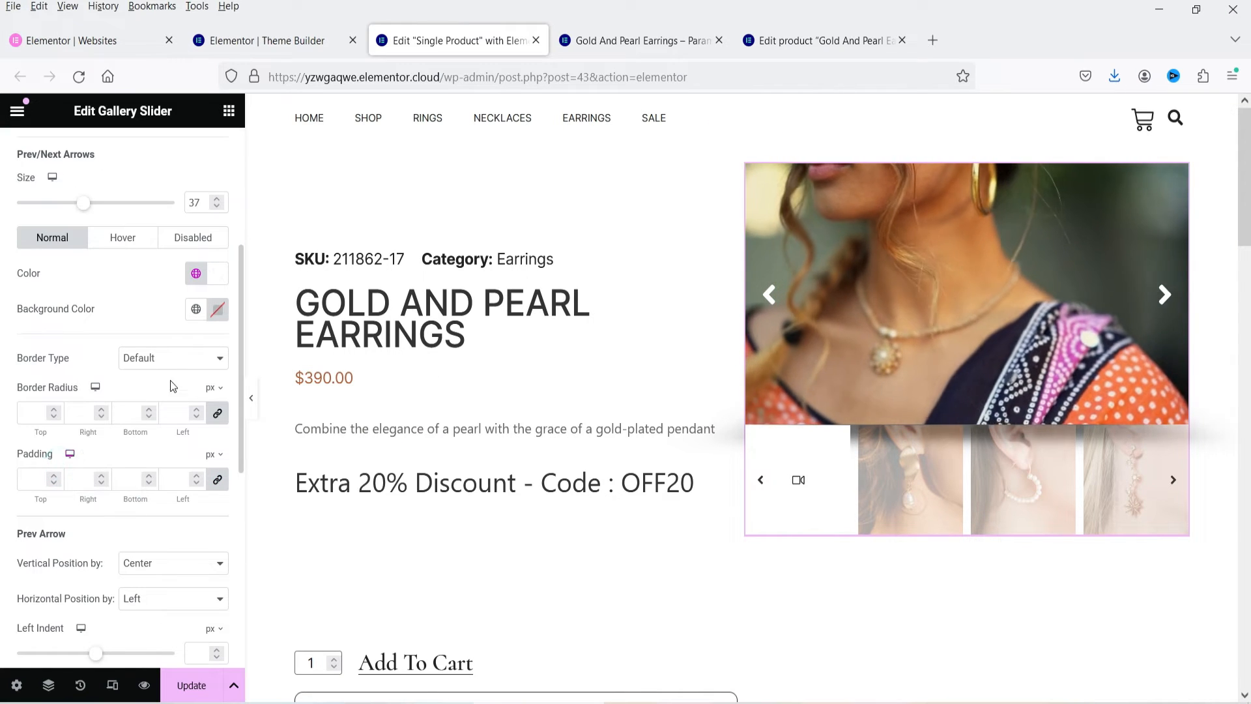
pyautogui.click(195, 308)
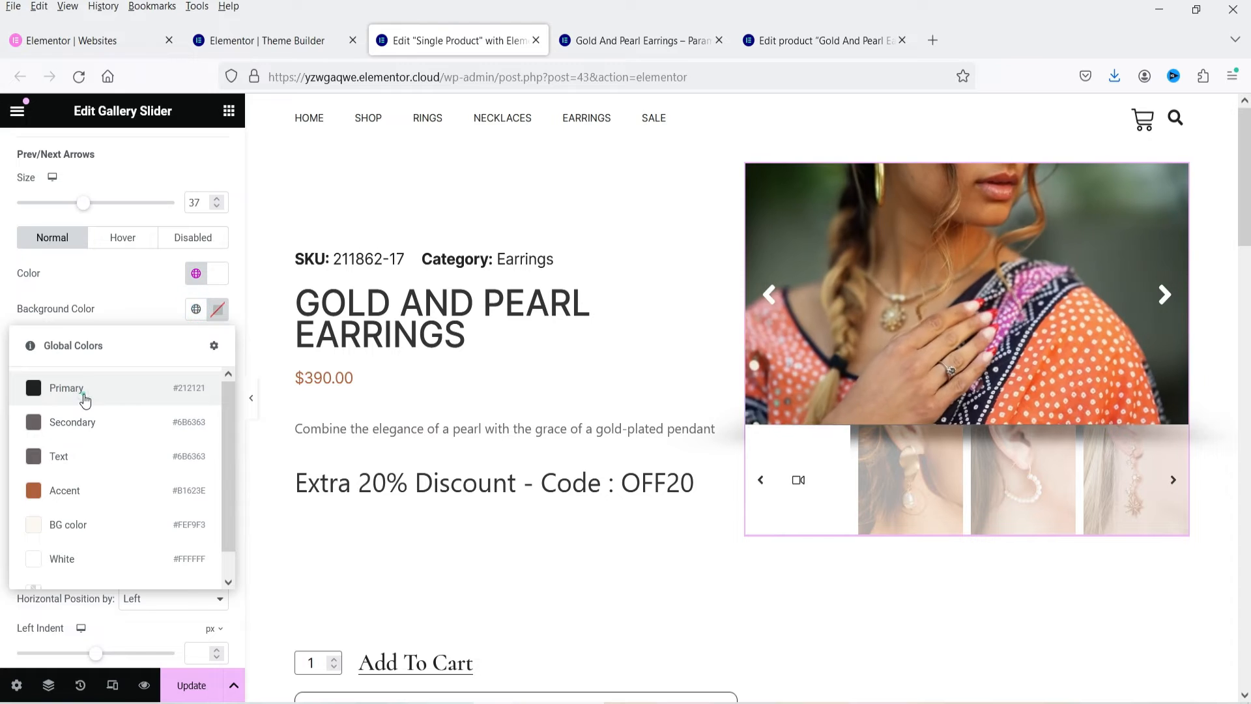
pyautogui.click(85, 394)
pyautogui.click(1171, 301)
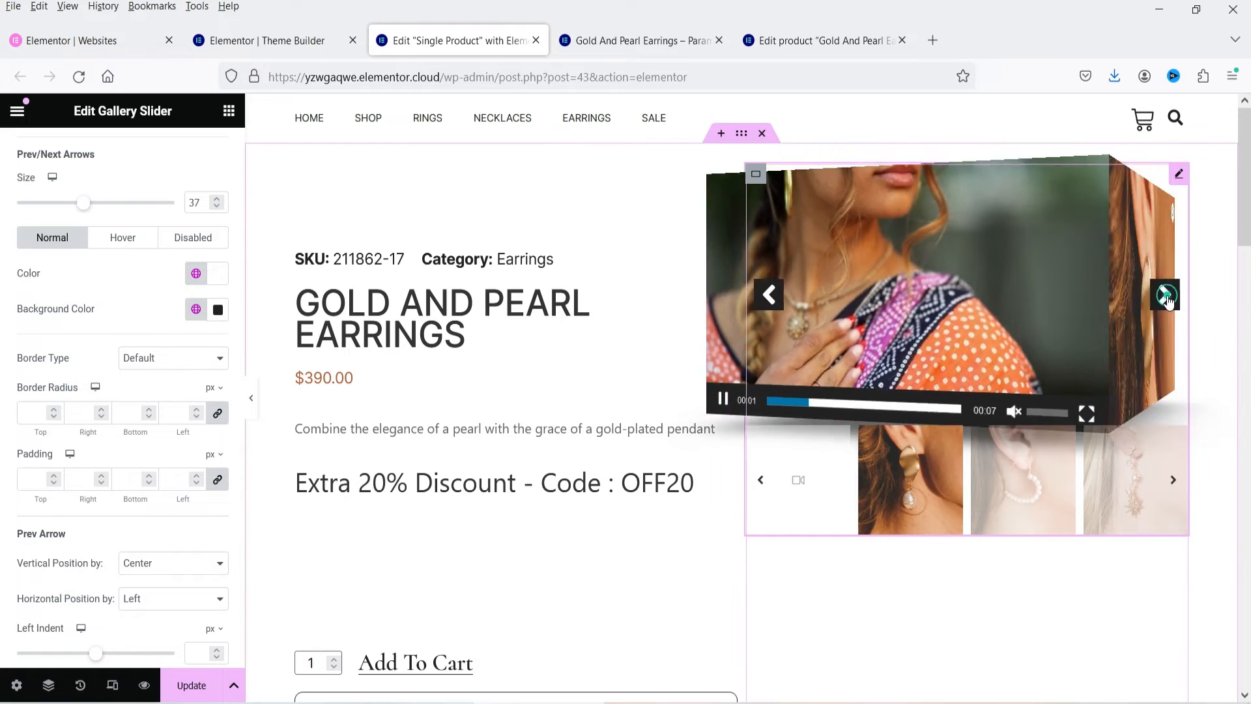
pyautogui.click(1169, 301)
pyautogui.click(1168, 300)
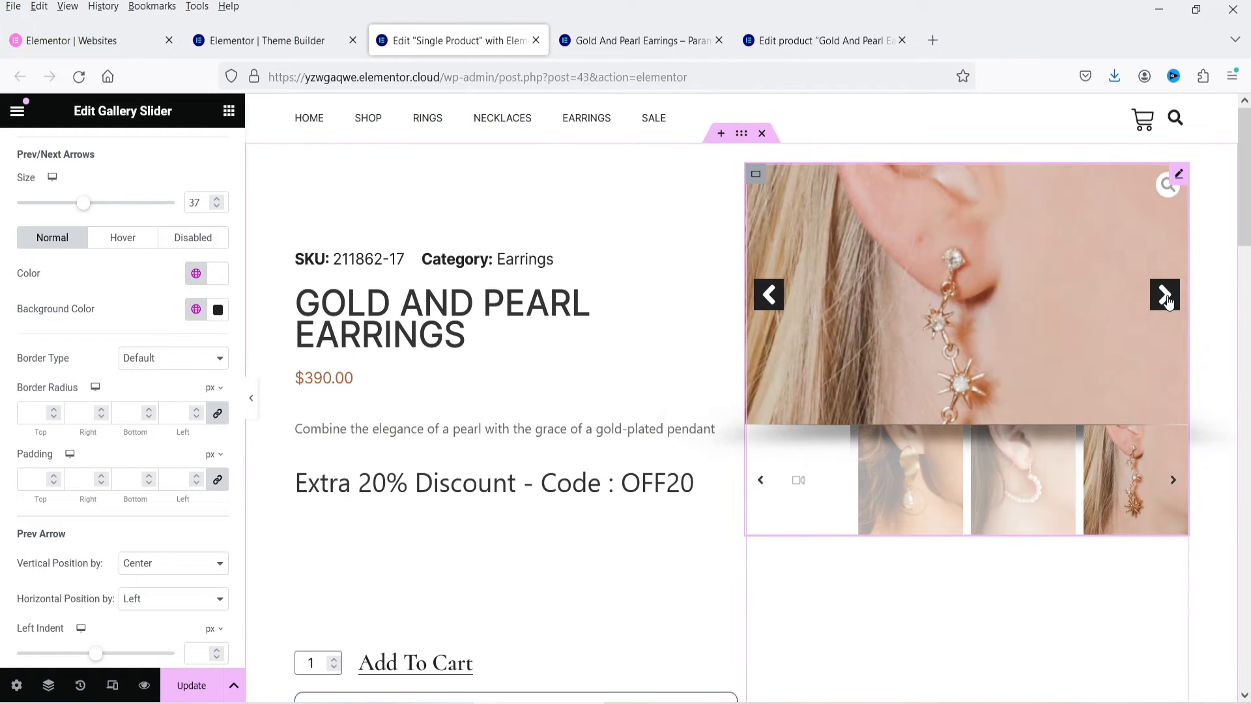
pyautogui.click(1167, 298)
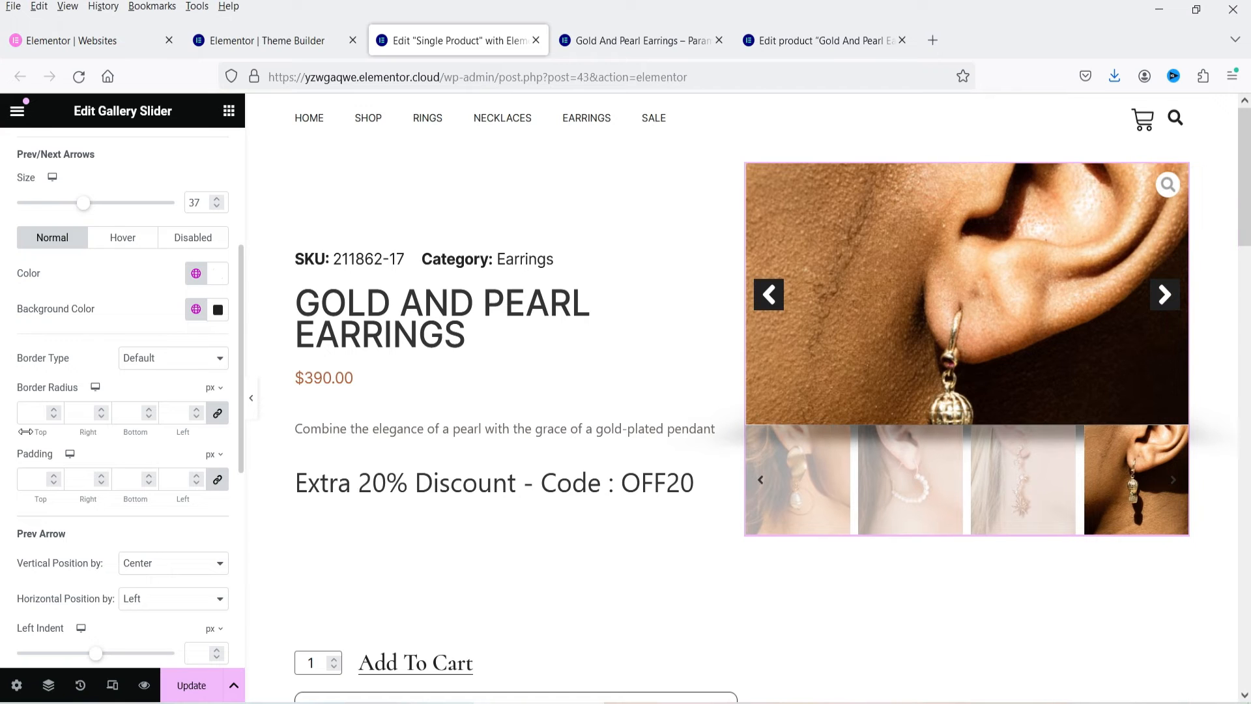
# Step: Set the thumbnails' prev/next arrow size to 26 and their color to the global BG color
pyautogui.scroll(-3, 26, 431)
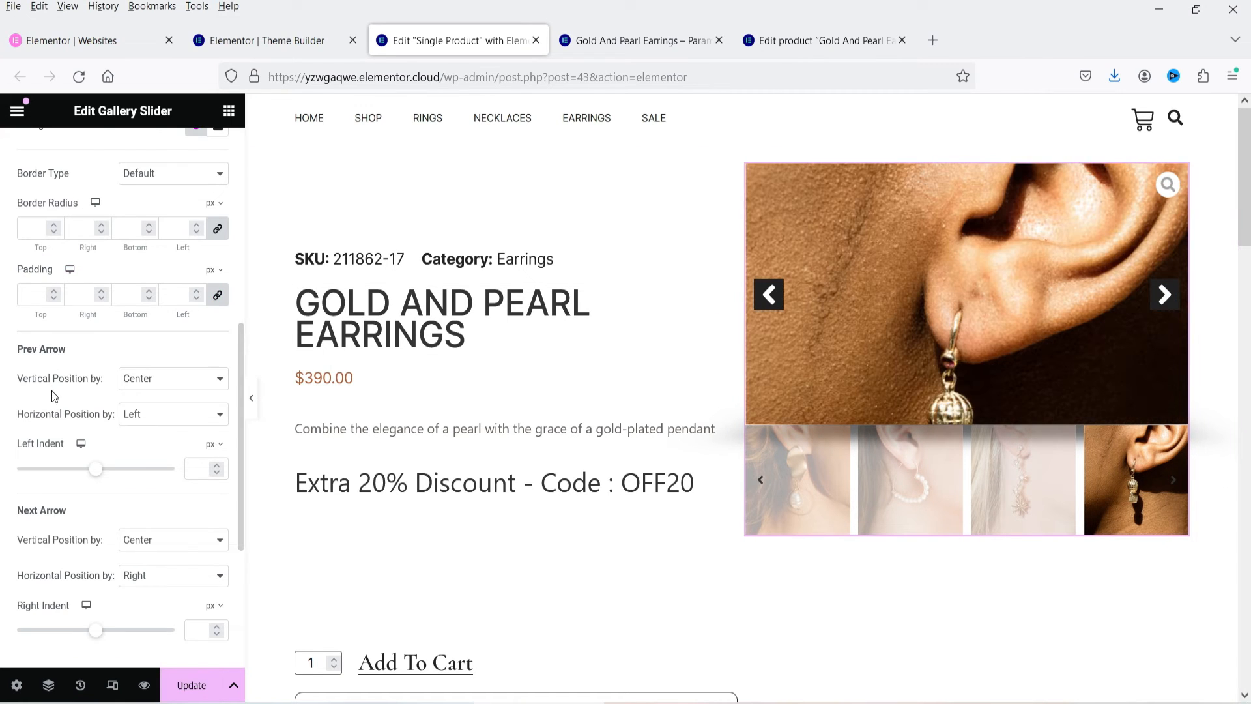
pyautogui.scroll(-2, 26, 365)
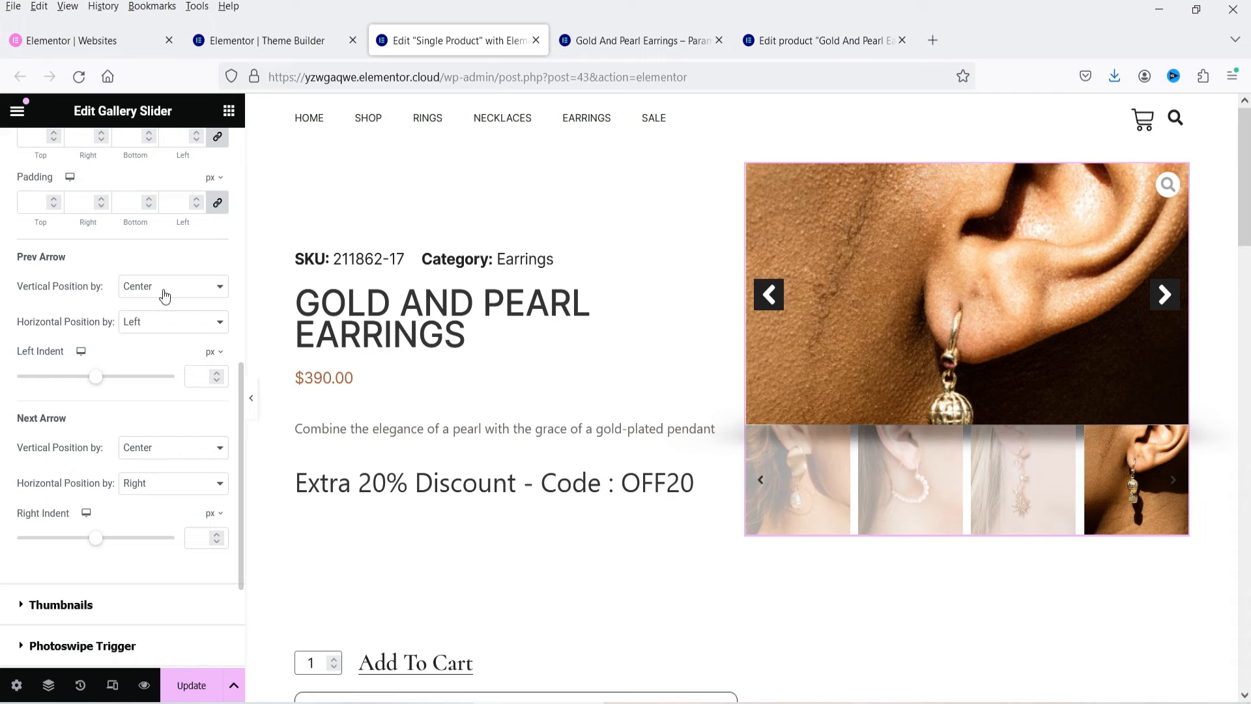
pyautogui.scroll(-3, 60, 400)
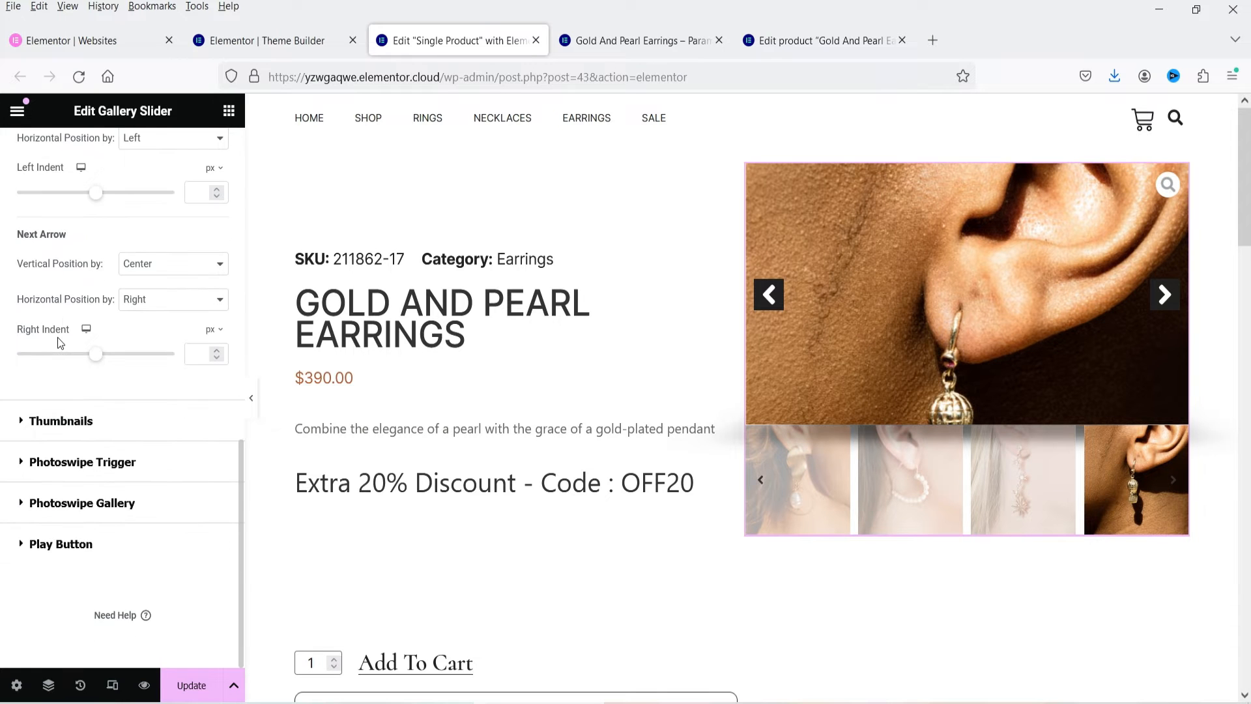
pyautogui.click(66, 426)
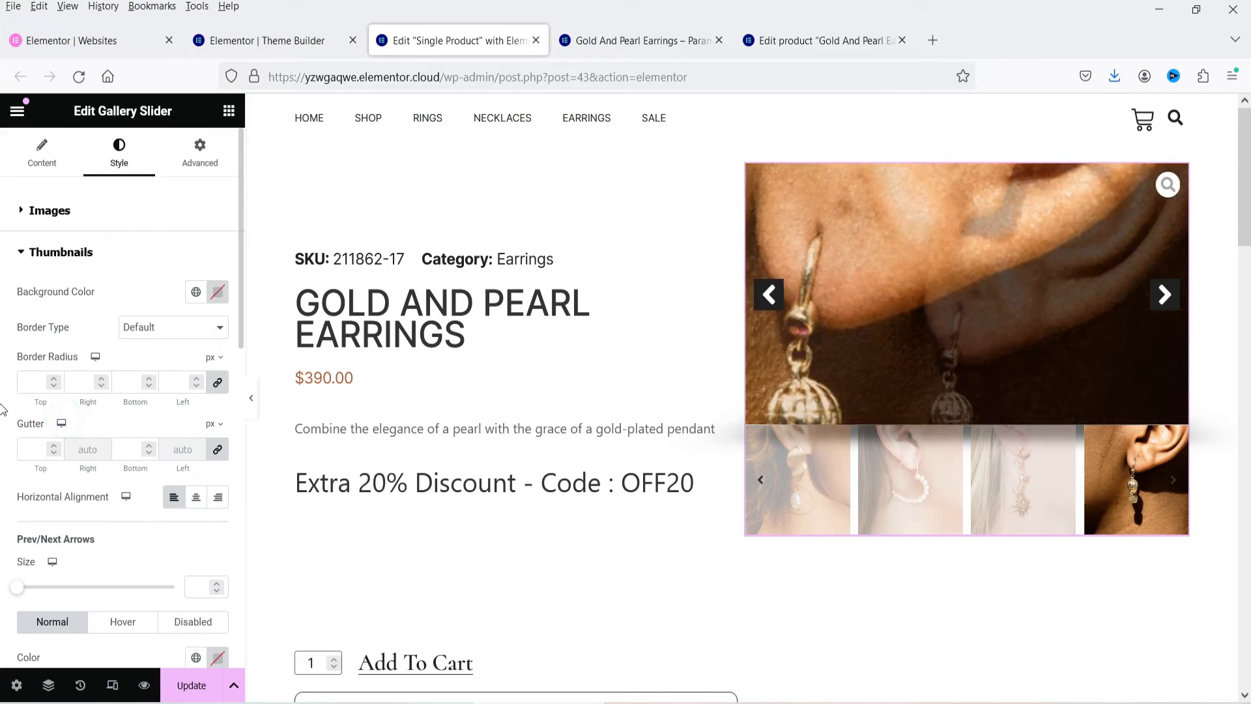
pyautogui.scroll(-4, 32, 401)
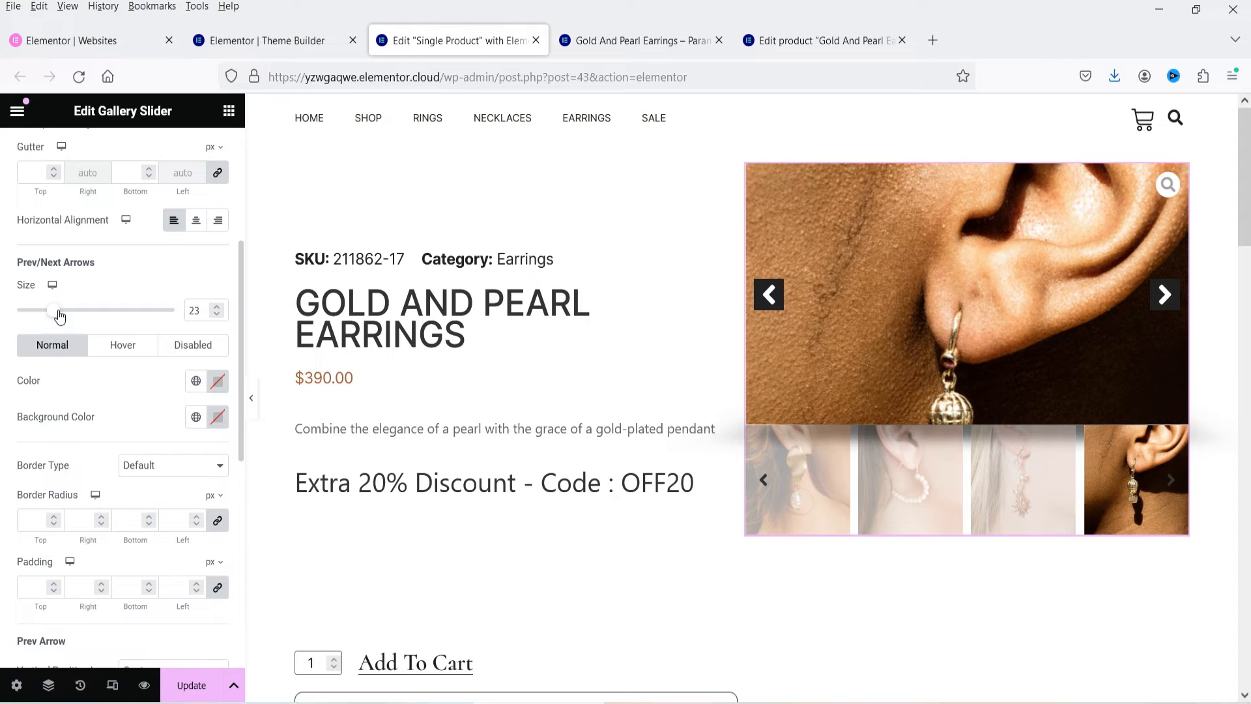
pyautogui.click(202, 380)
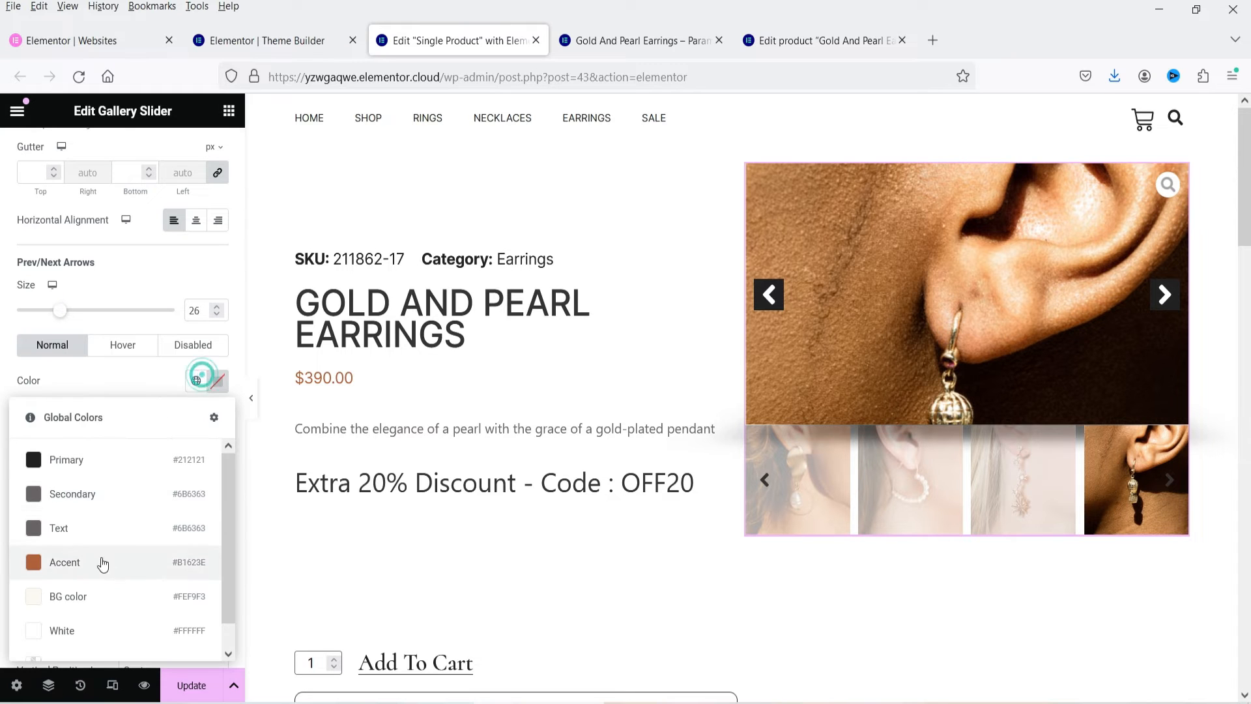
pyautogui.click(104, 604)
# Step: Review the Photoswipe Trigger, Photoswipe Gallery and Play Button style settings, and update the template
pyautogui.scroll(-8, 18, 518)
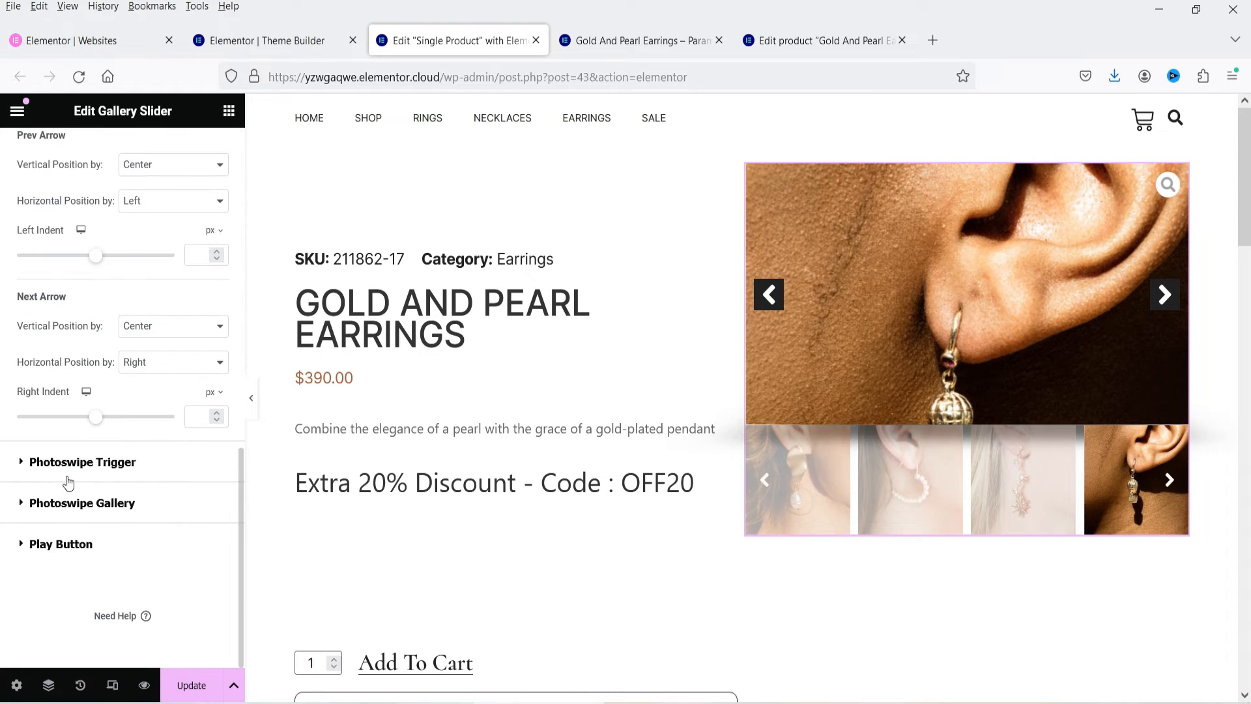
pyautogui.click(70, 464)
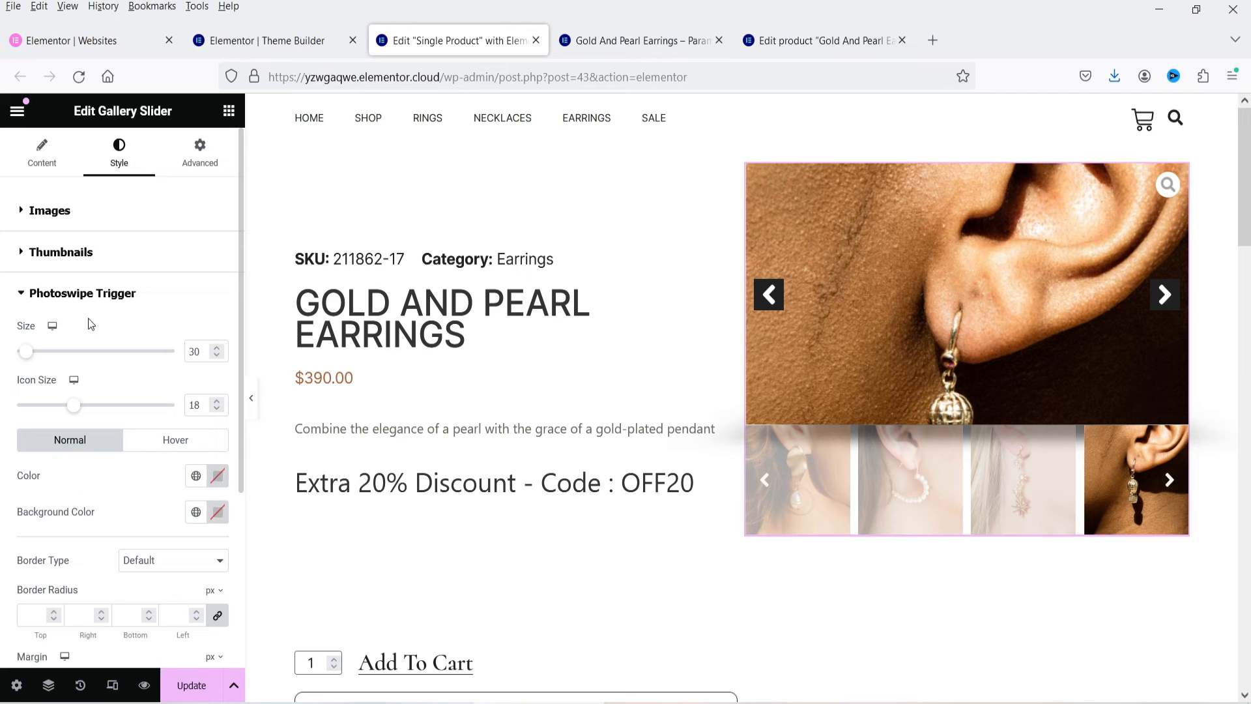
pyautogui.scroll(-5, 4, 367)
pyautogui.click(60, 482)
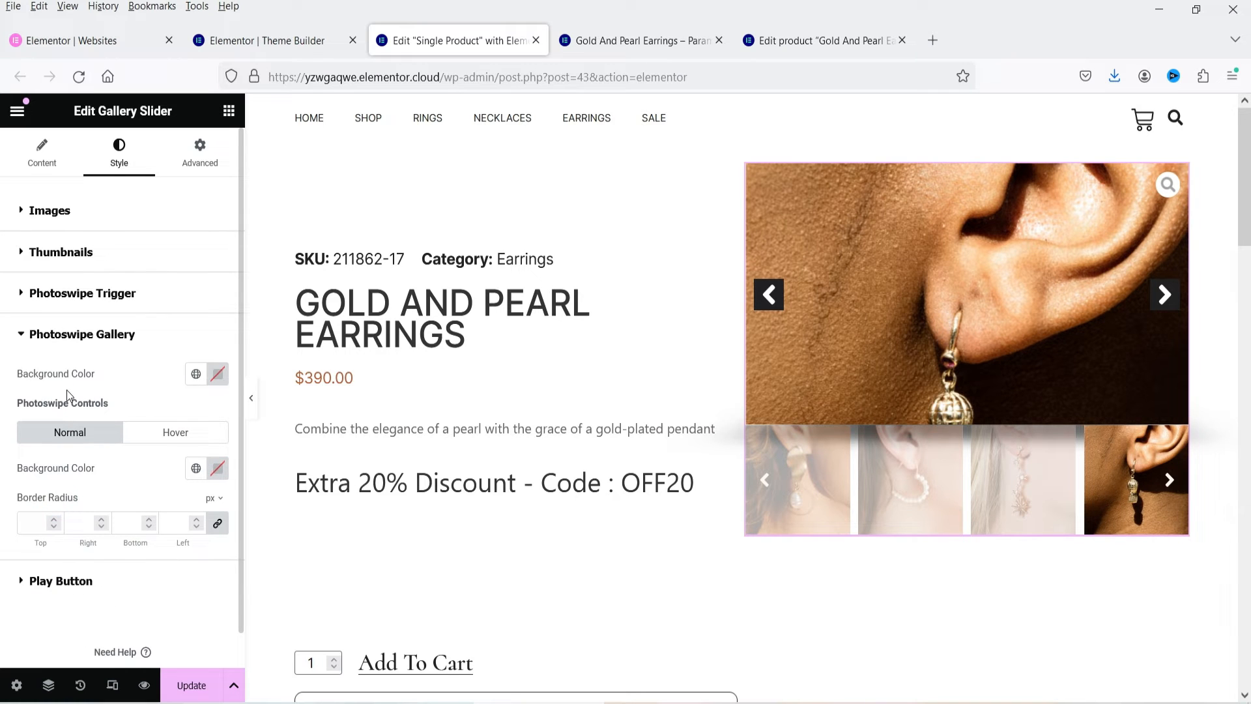
pyautogui.click(98, 581)
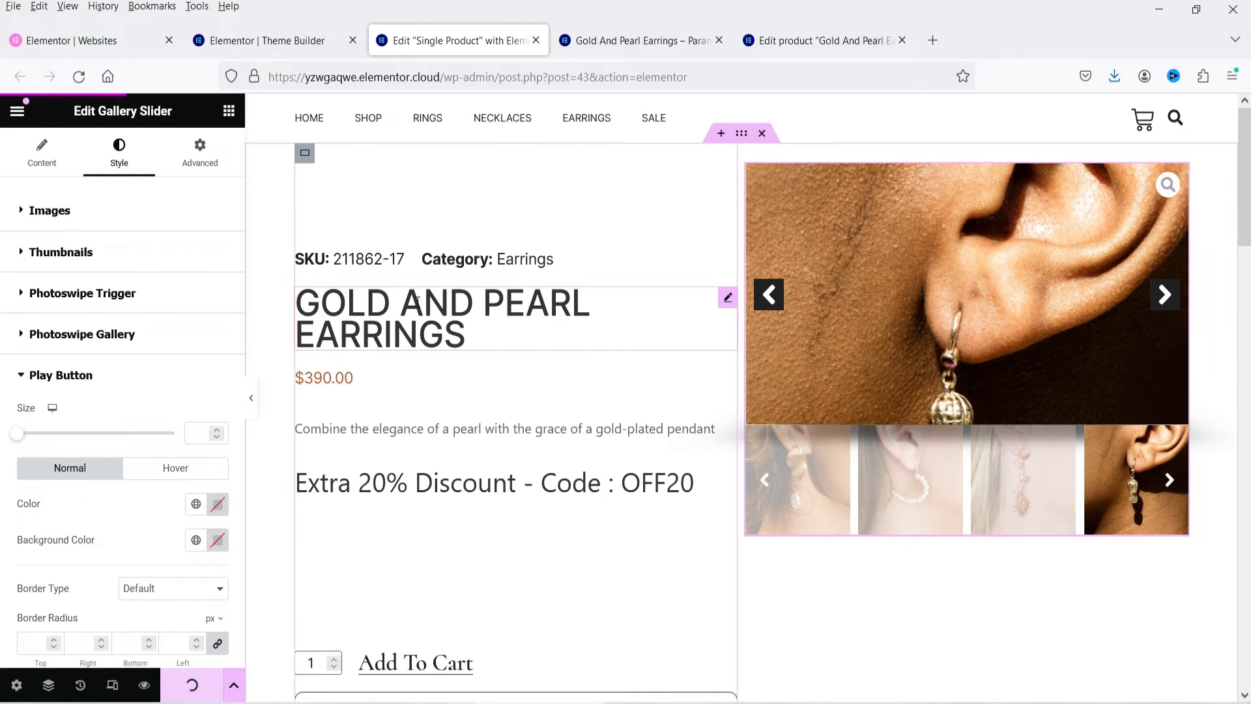
# Step: Switch to the live Gold And Pearl Earrings product page and preview several images through the slider's thumbnails
pyautogui.click(600, 40)
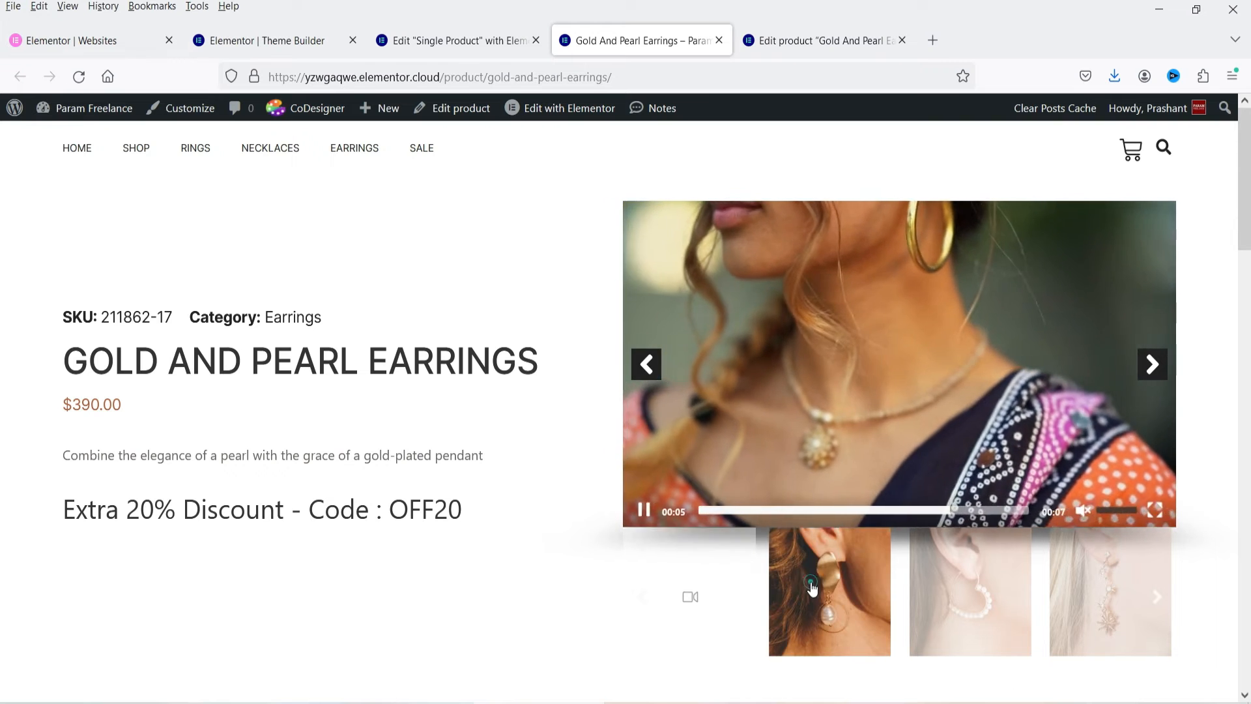
pyautogui.click(812, 589)
pyautogui.click(924, 599)
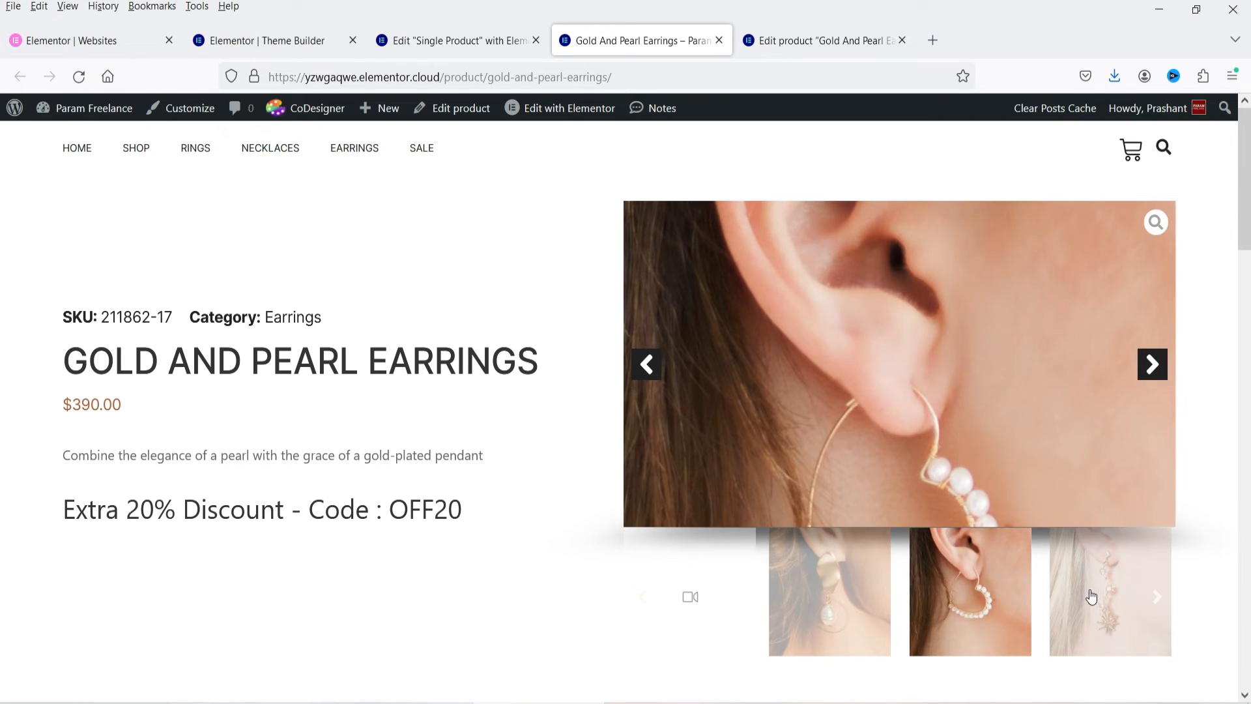
pyautogui.click(1091, 593)
pyautogui.click(1158, 598)
pyautogui.click(1099, 590)
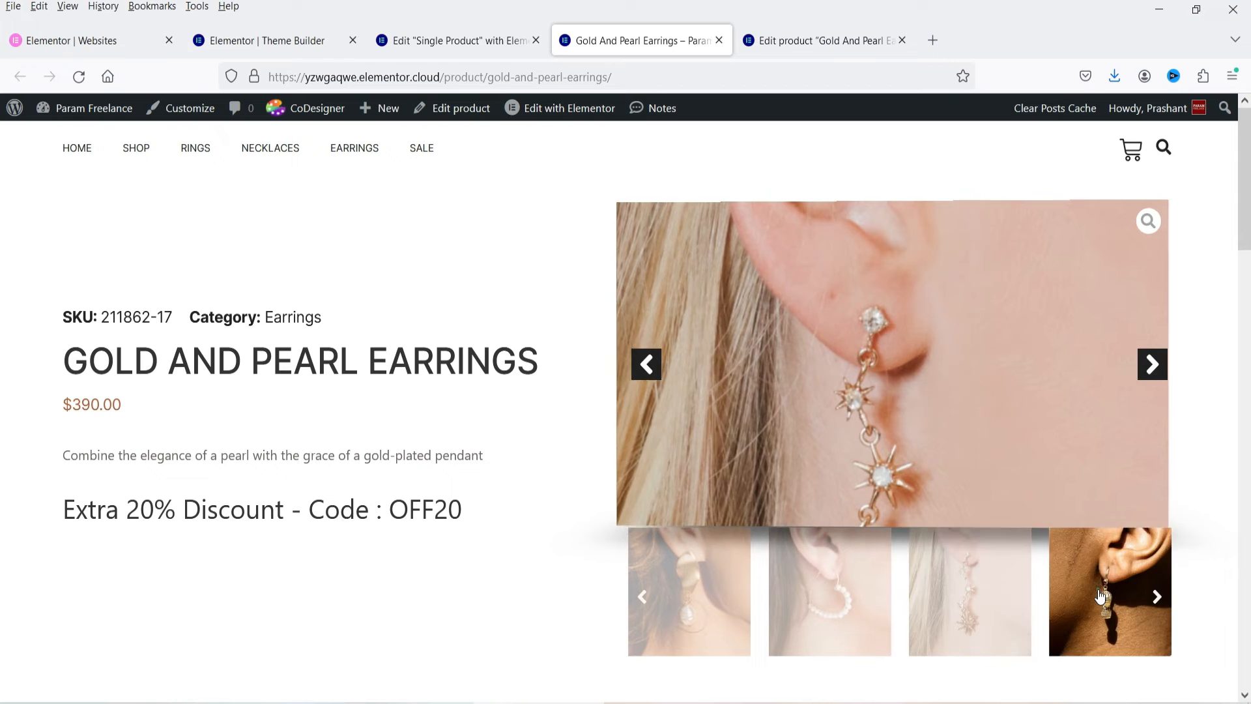
# Step: Advance the live product's thumbnail strip and preview the brown-stone drop earring image in the slider
pyautogui.click(1157, 597)
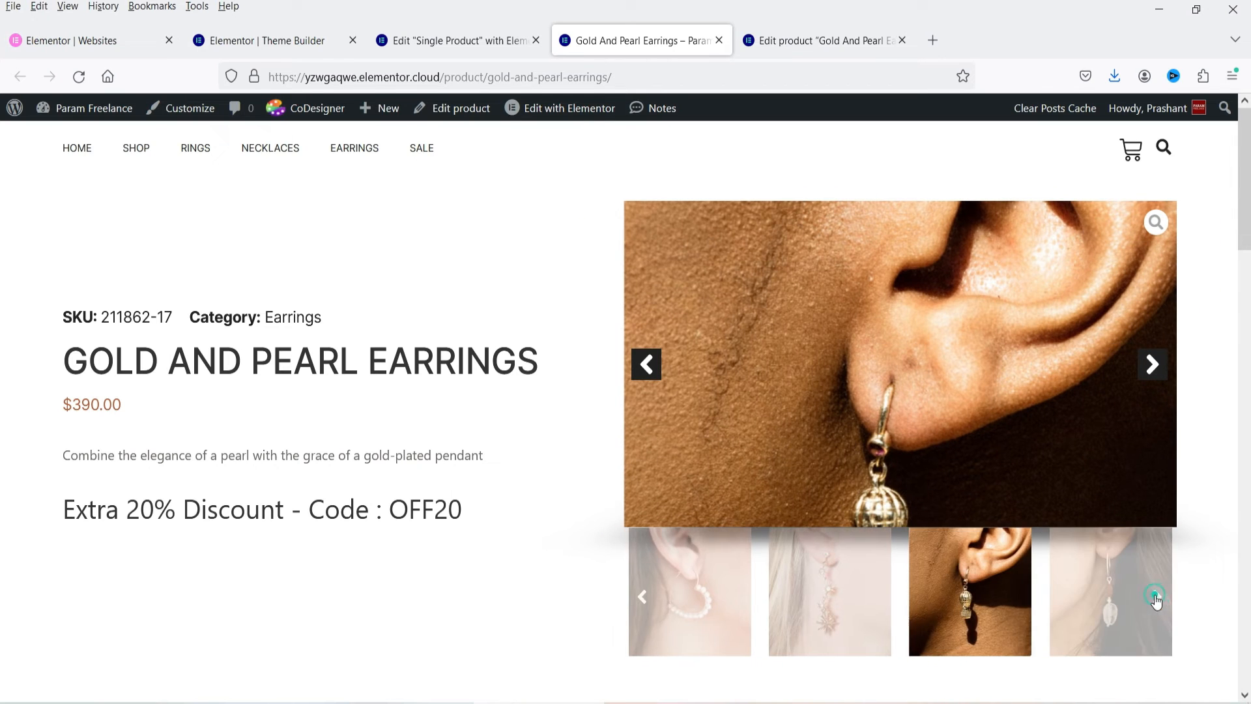
pyautogui.click(1120, 599)
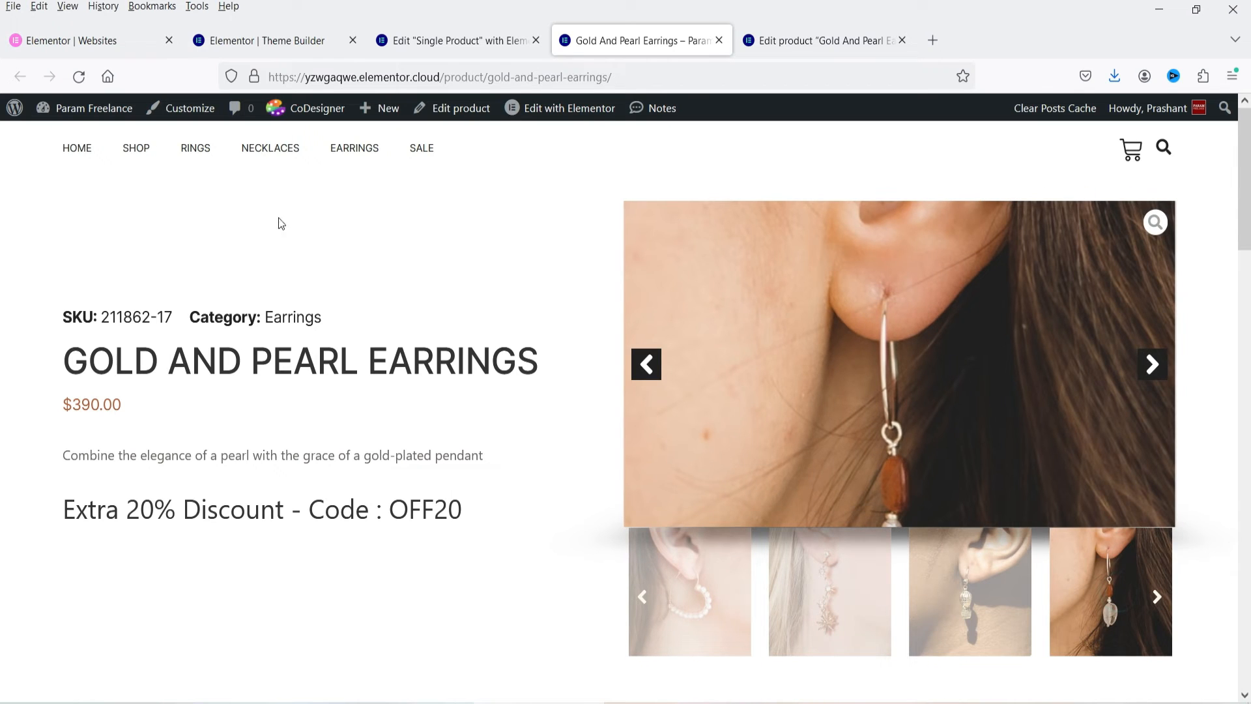
# Step: Return to the Single Product template editor and delete the Gallery Slider widget
pyautogui.click(443, 52)
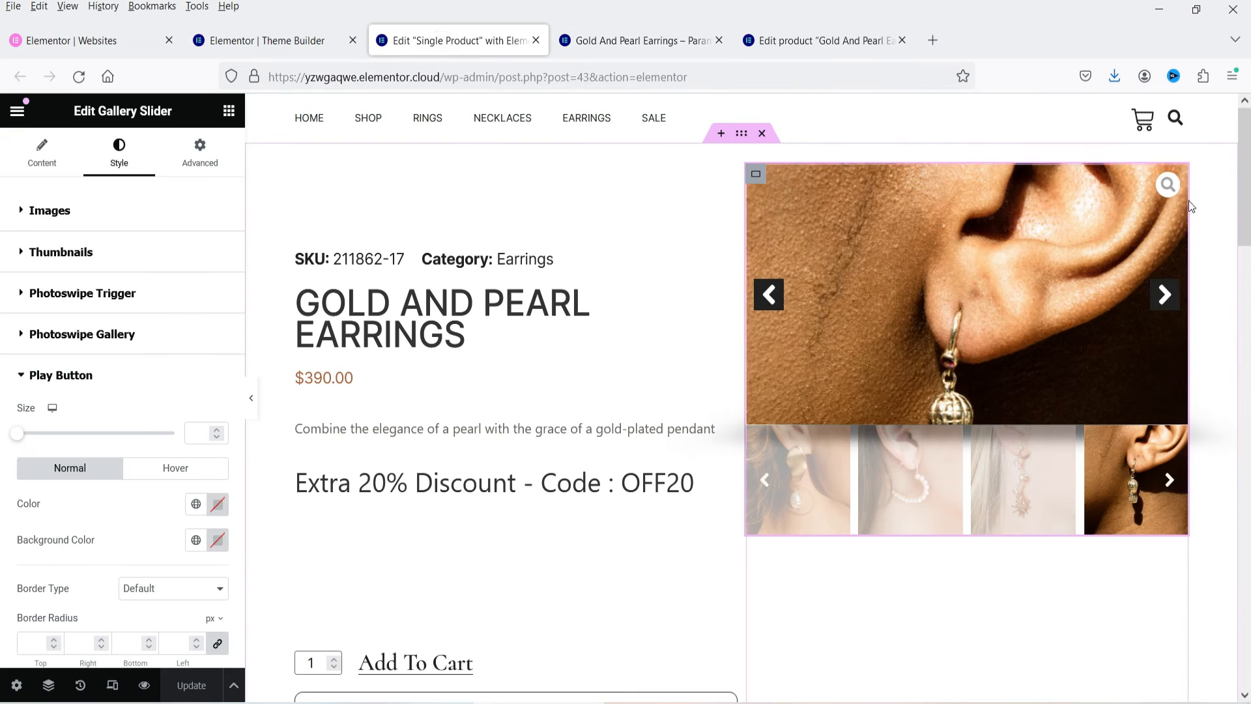
pyautogui.rightClick(1180, 180)
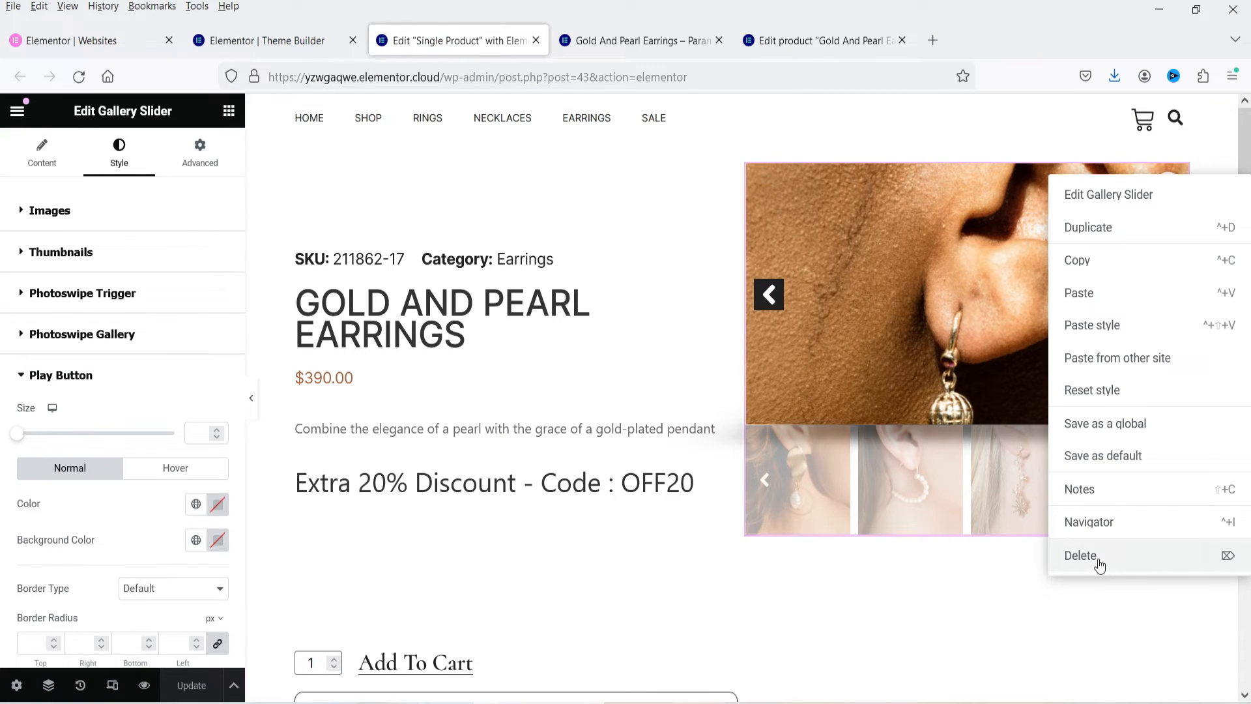
pyautogui.click(1081, 555)
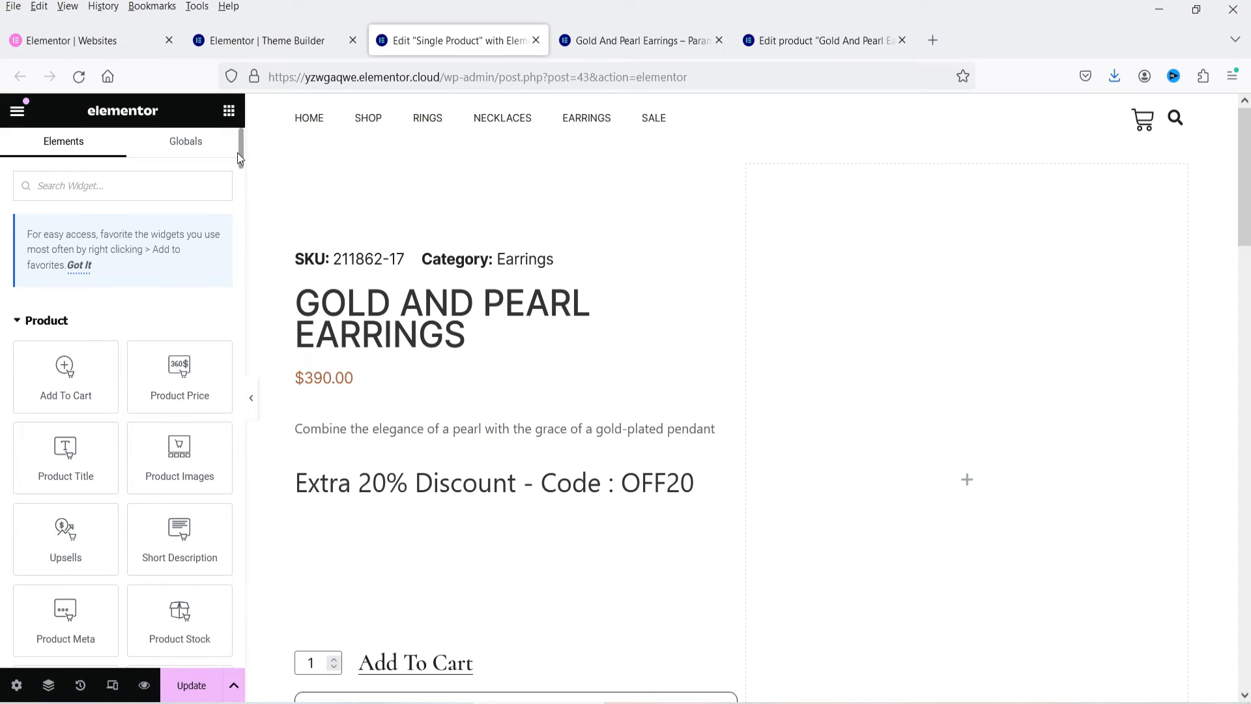
# Step: Add the JetProductGallery Gallery Anchor Navigation widget to the empty column and set its source to WooCommerce Products
pyautogui.moveTo(240, 158); pyautogui.dragTo(241, 649)
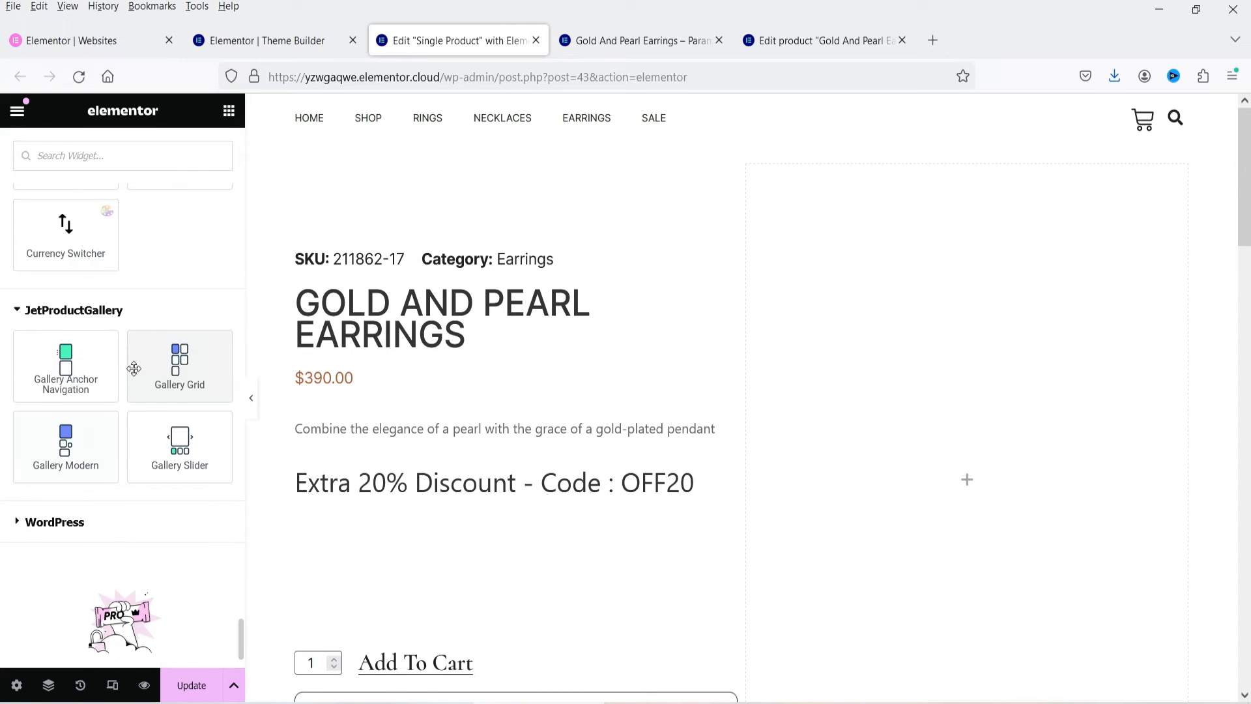
pyautogui.moveTo(57, 361); pyautogui.dragTo(998, 462)
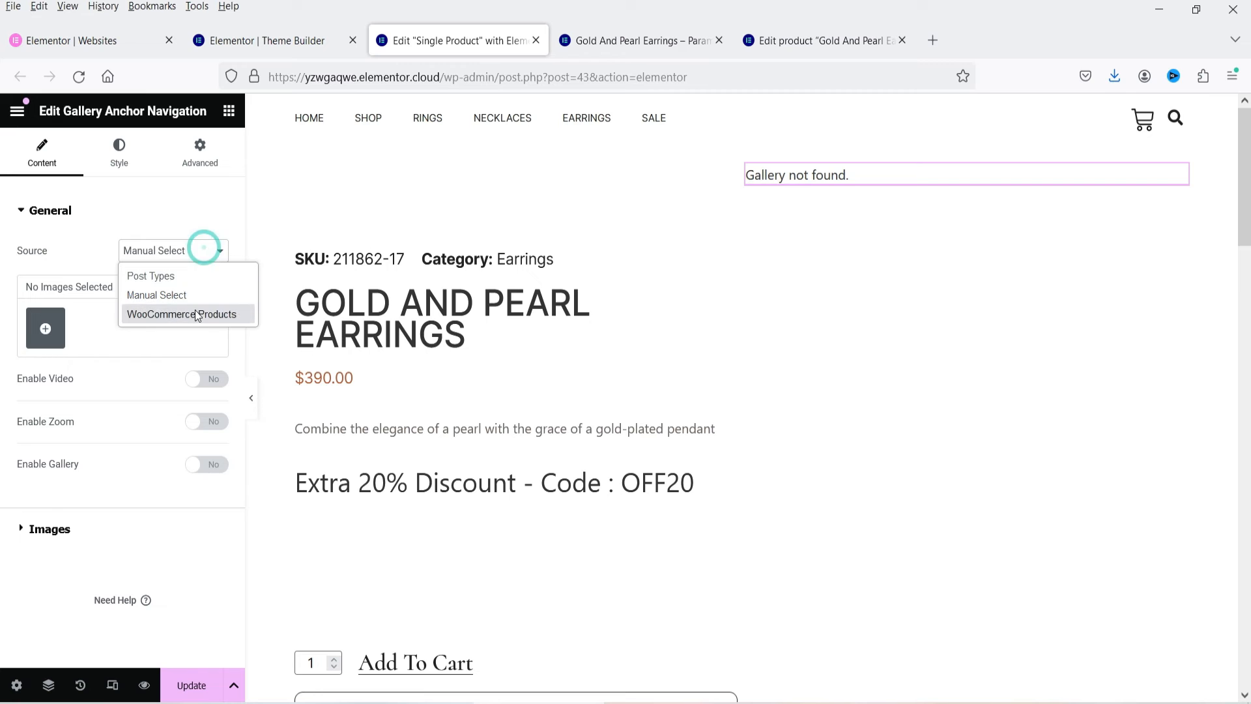
pyautogui.click(197, 314)
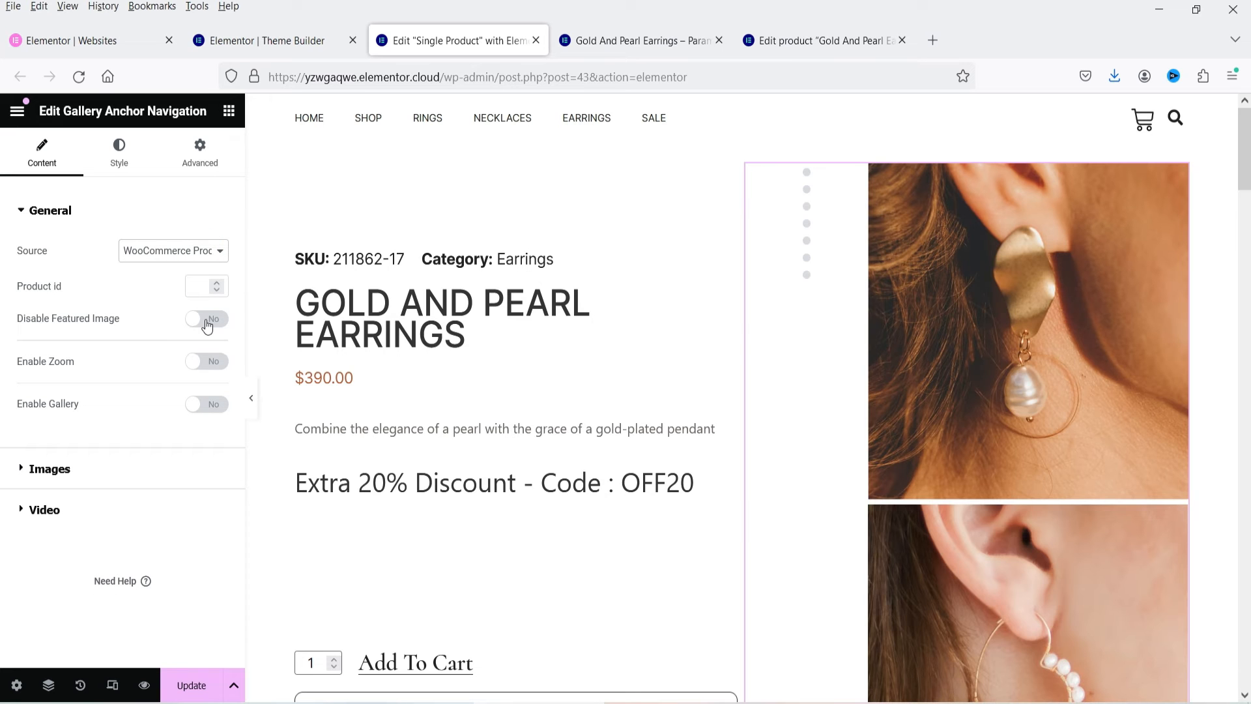
# Step: Enable zoom with a magnify value of 1.5 and the gallery for the widget, and set its image size to Full
pyautogui.click(208, 362)
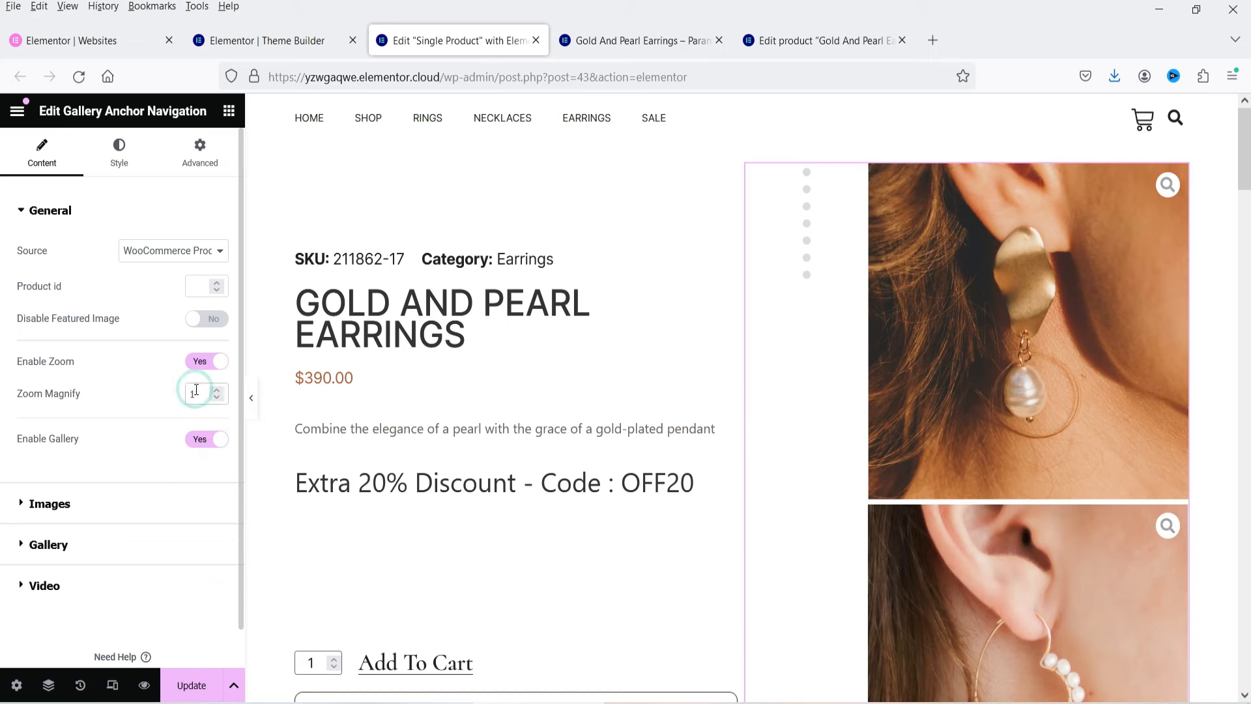
pyautogui.write('.5')
pyautogui.click(52, 506)
pyautogui.click(185, 292)
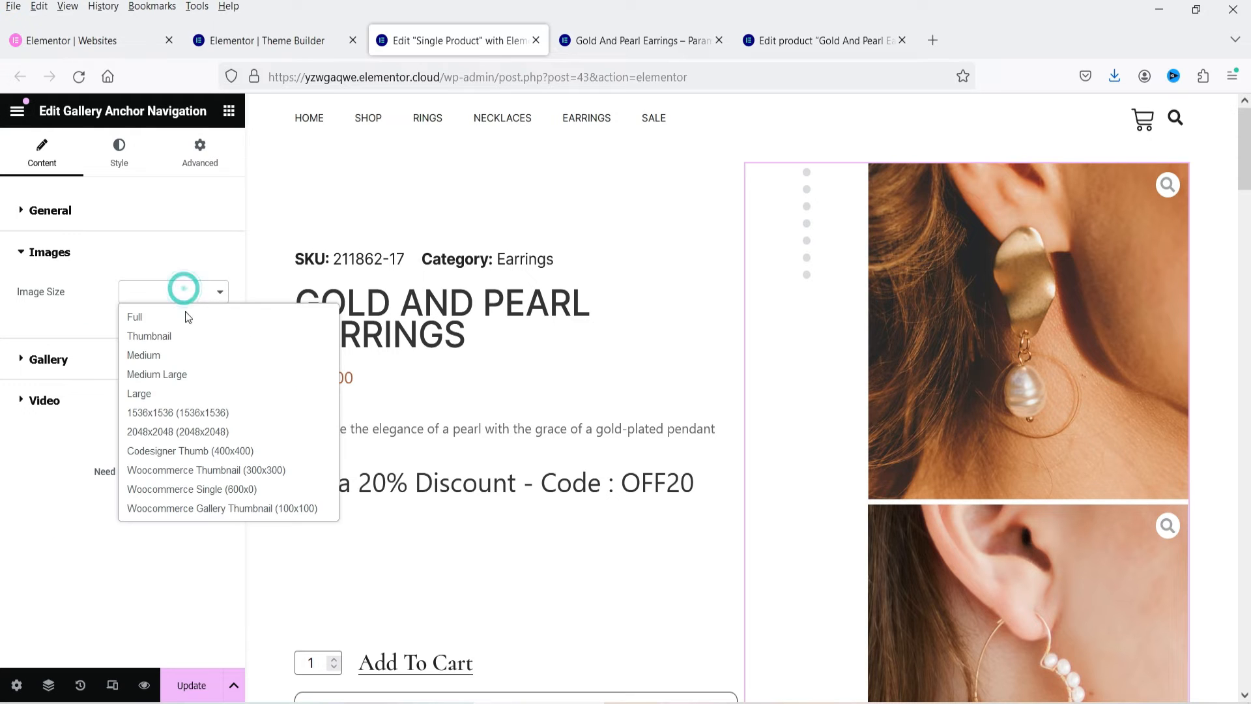
pyautogui.click(186, 317)
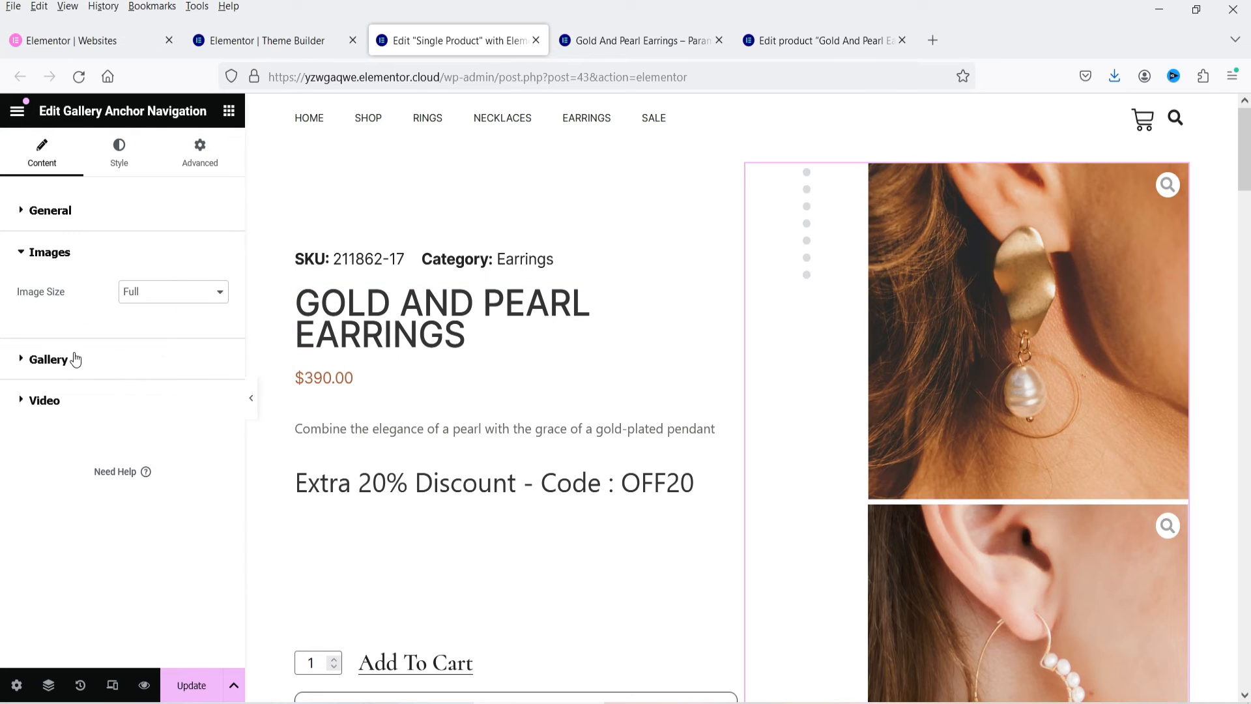
# Step: Review the anchor navigation widget's Gallery settings and display the product video at first place
pyautogui.click(76, 359)
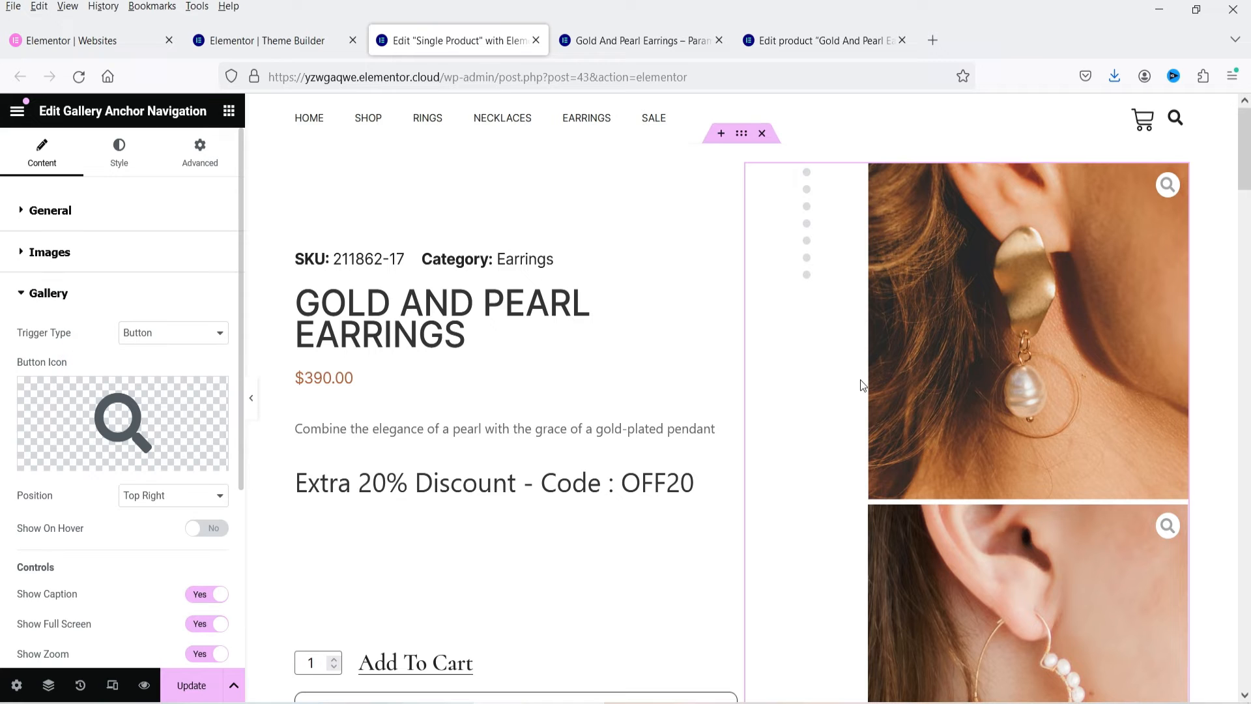
pyautogui.scroll(-3, 860, 379)
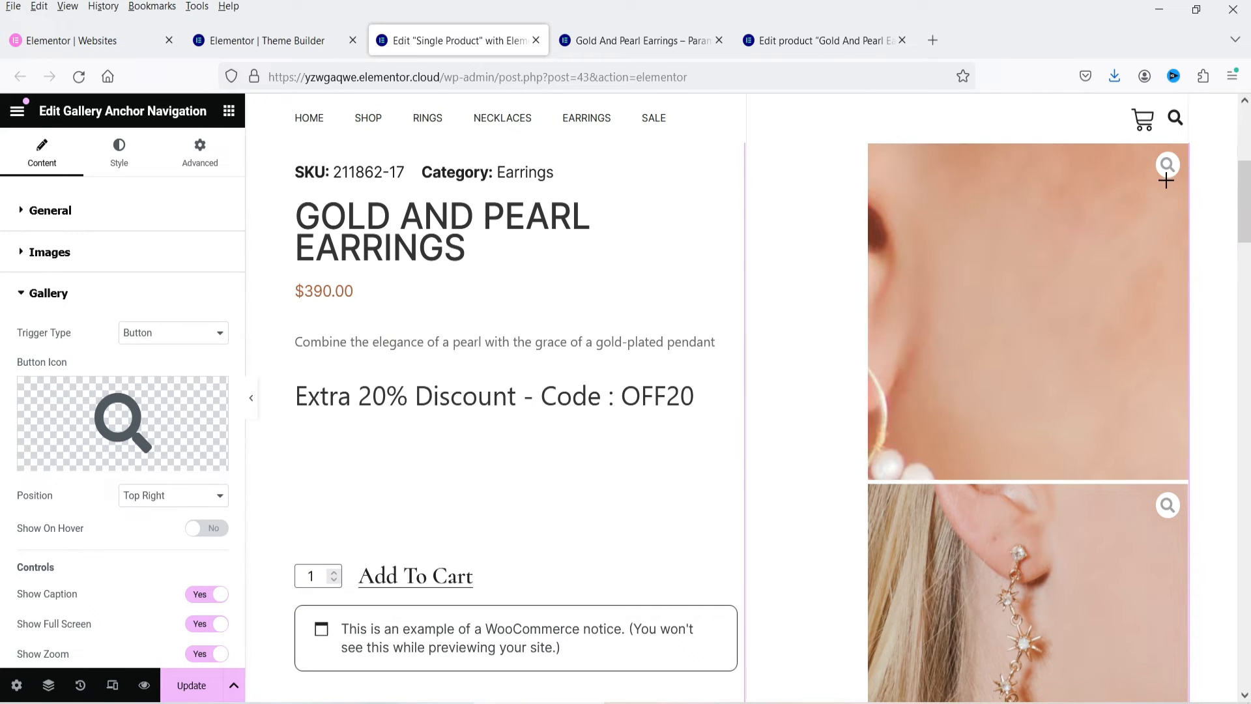
pyautogui.click(53, 292)
pyautogui.click(32, 345)
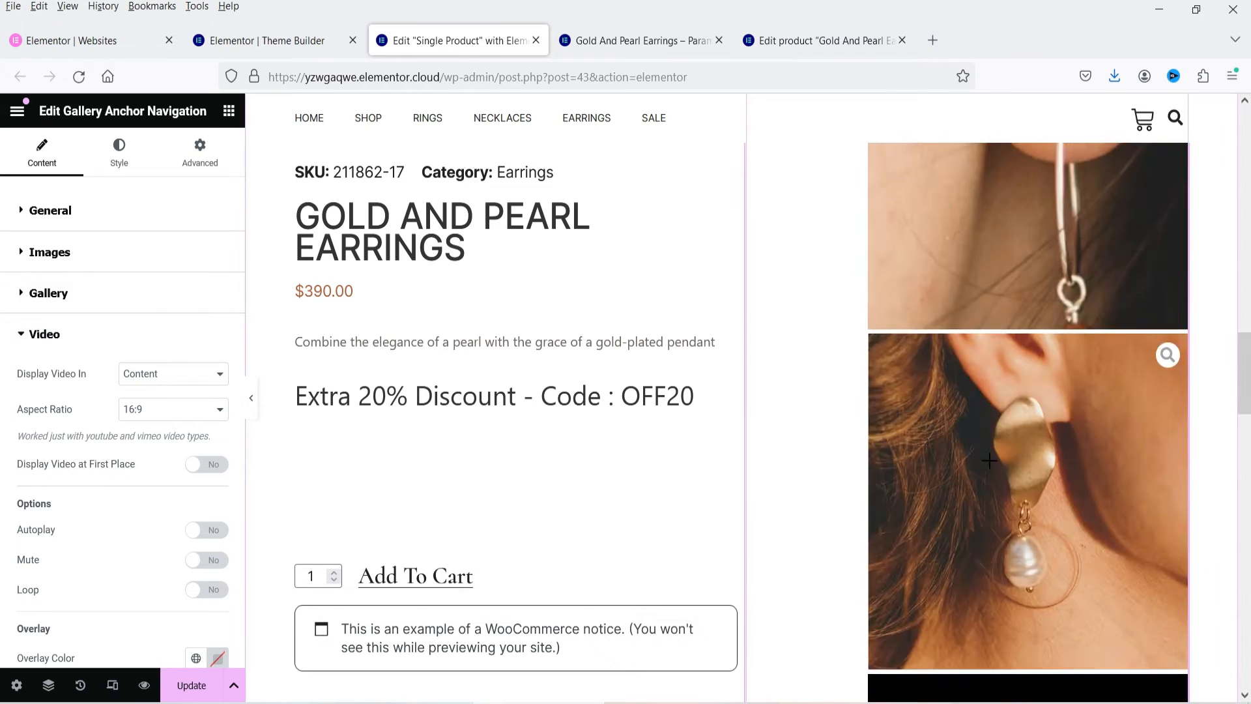
pyautogui.scroll(-5, 988, 443)
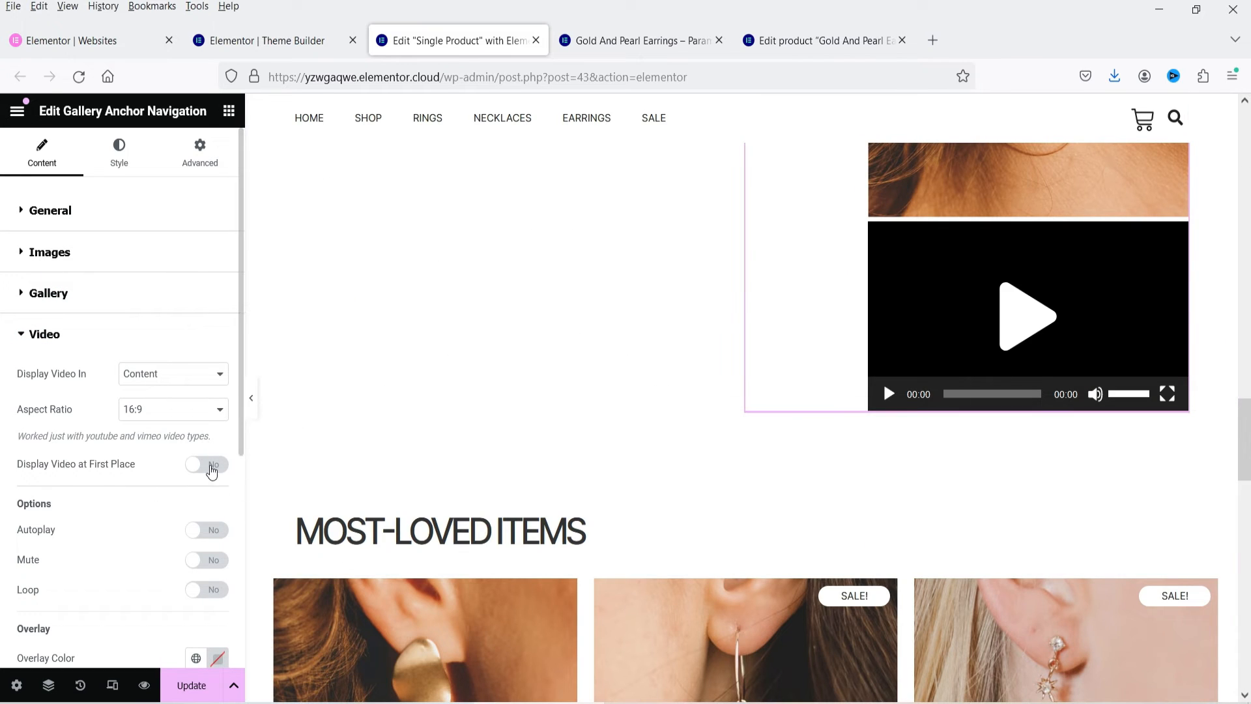
pyautogui.click(202, 469)
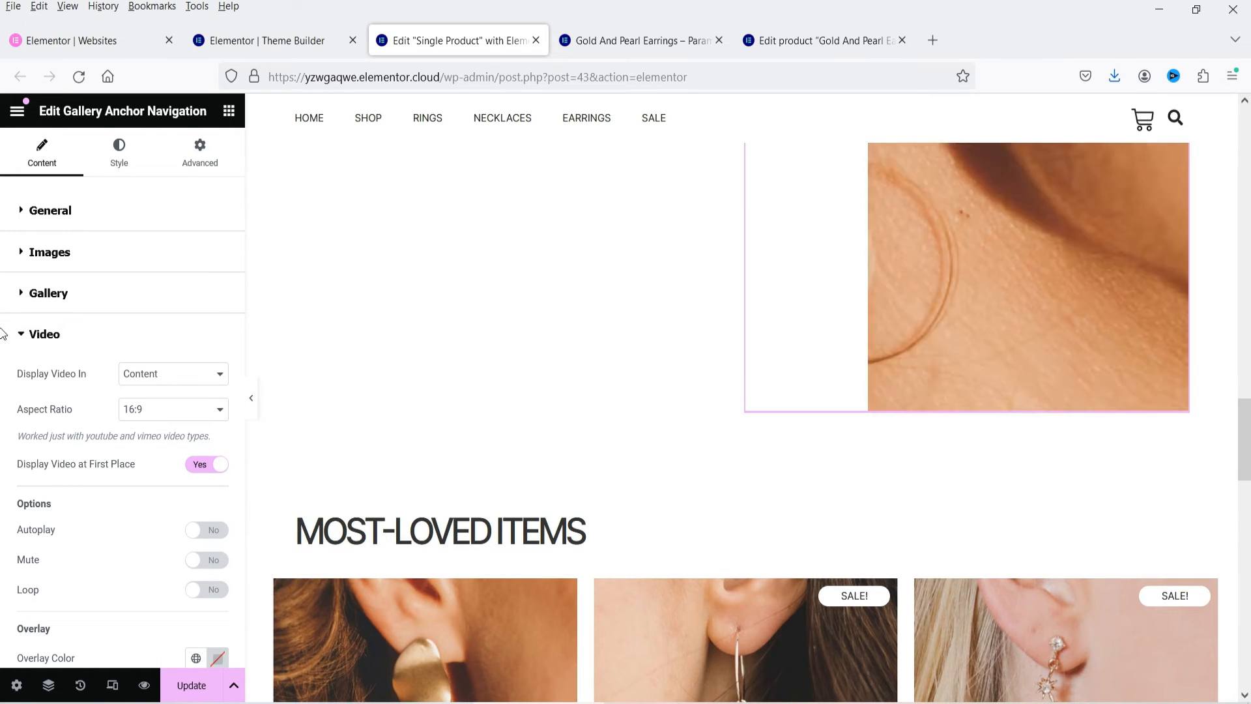
pyautogui.scroll(5, 748, 463)
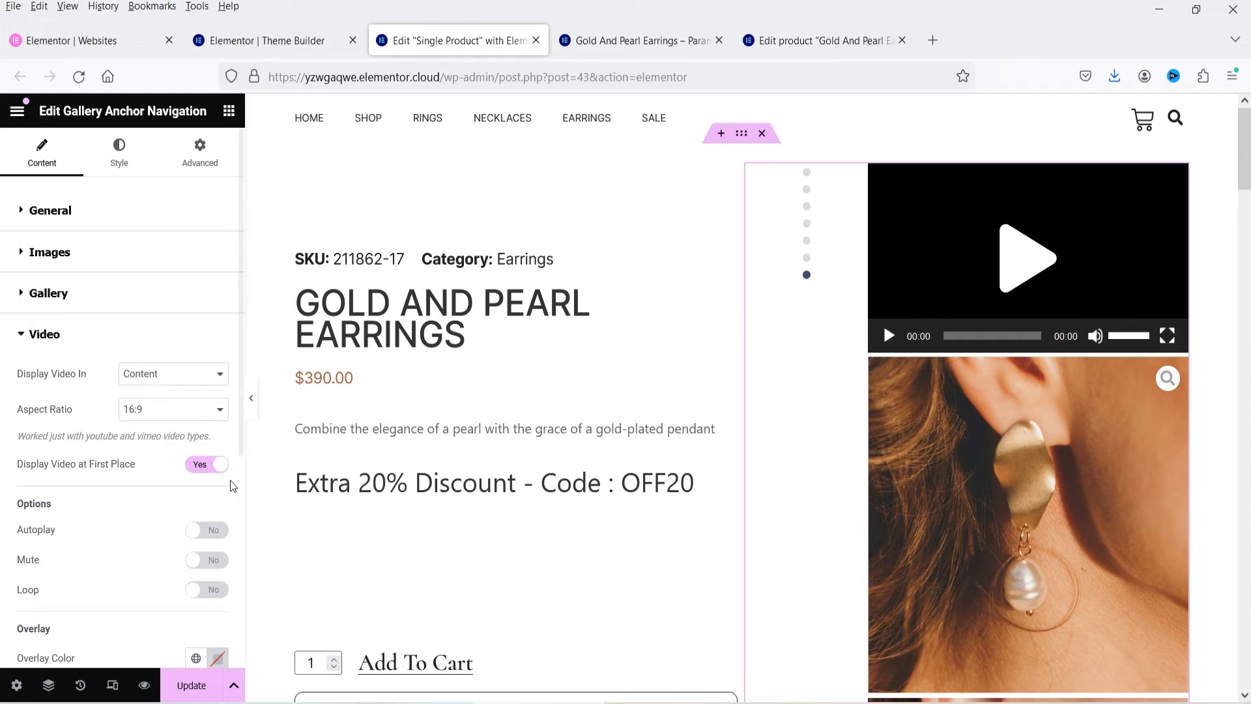
# Step: Turn on Autoplay and Loop for the product video and look through its overlay and play button options
pyautogui.click(197, 529)
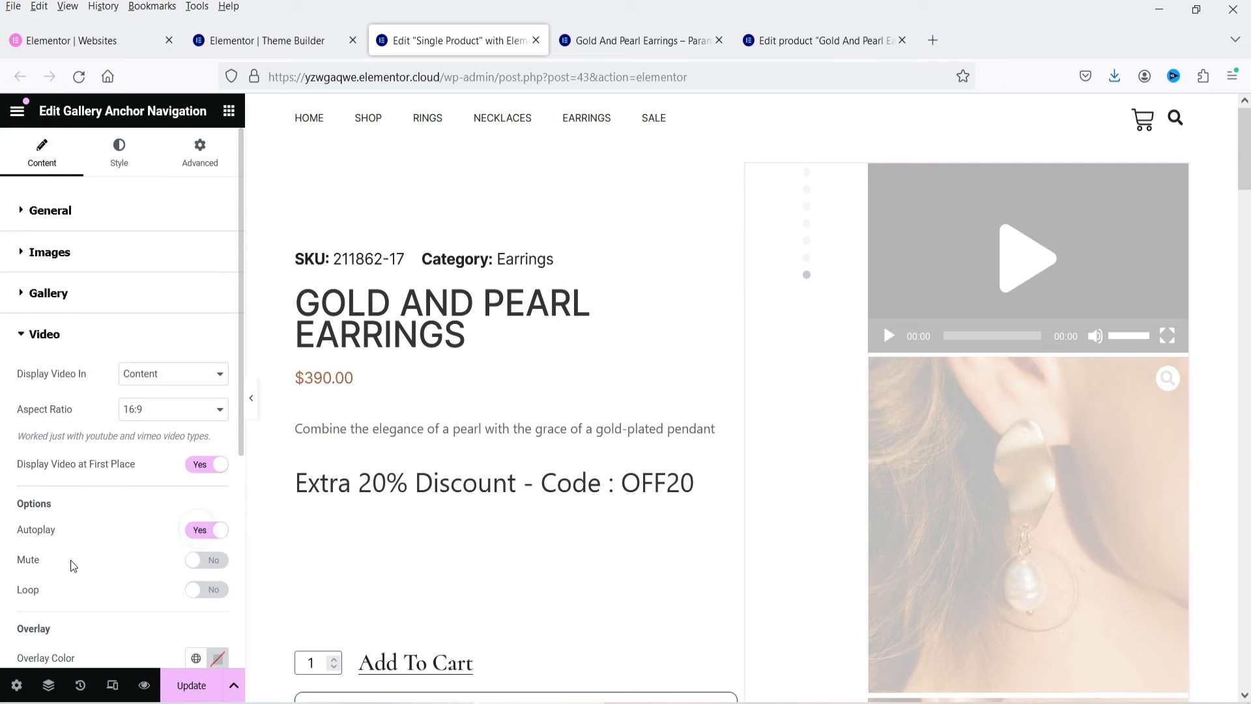
pyautogui.click(205, 590)
pyautogui.scroll(-3, 130, 554)
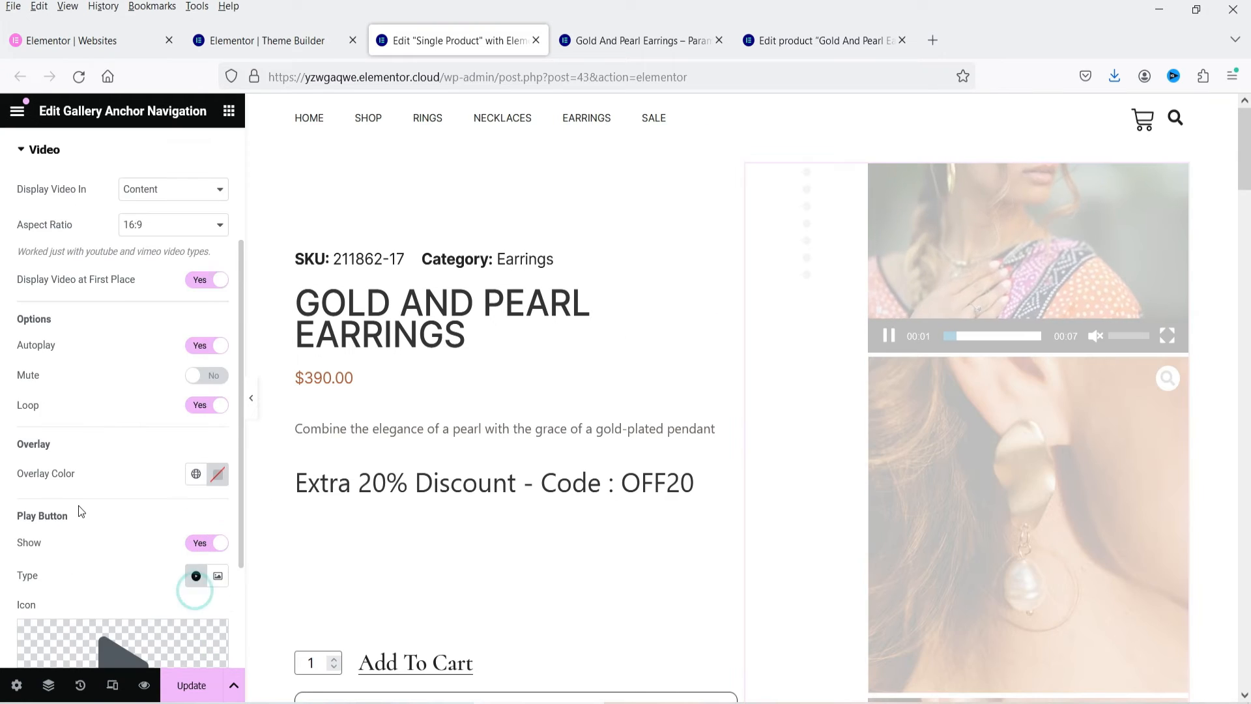
pyautogui.scroll(-2, 78, 506)
pyautogui.scroll(5, 81, 506)
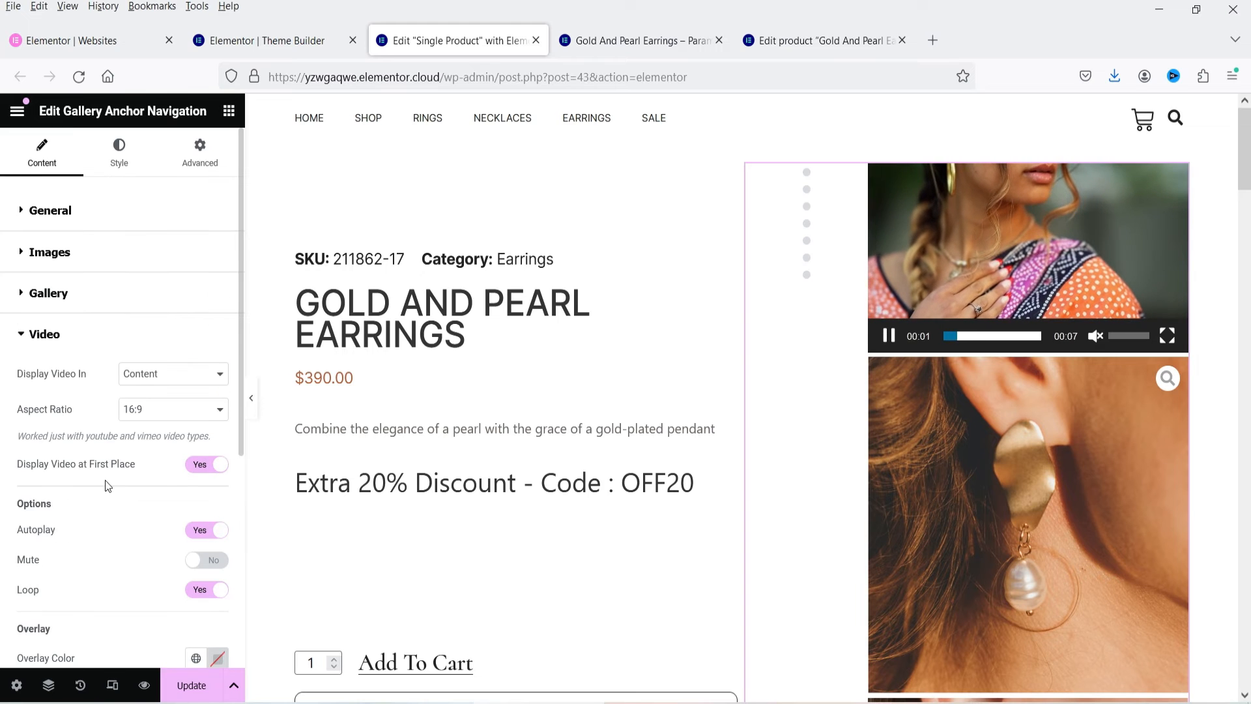
# Step: Style the anchor navigation with a 50 px width and a 50 px top offset, positioned to the right of the images
pyautogui.click(117, 156)
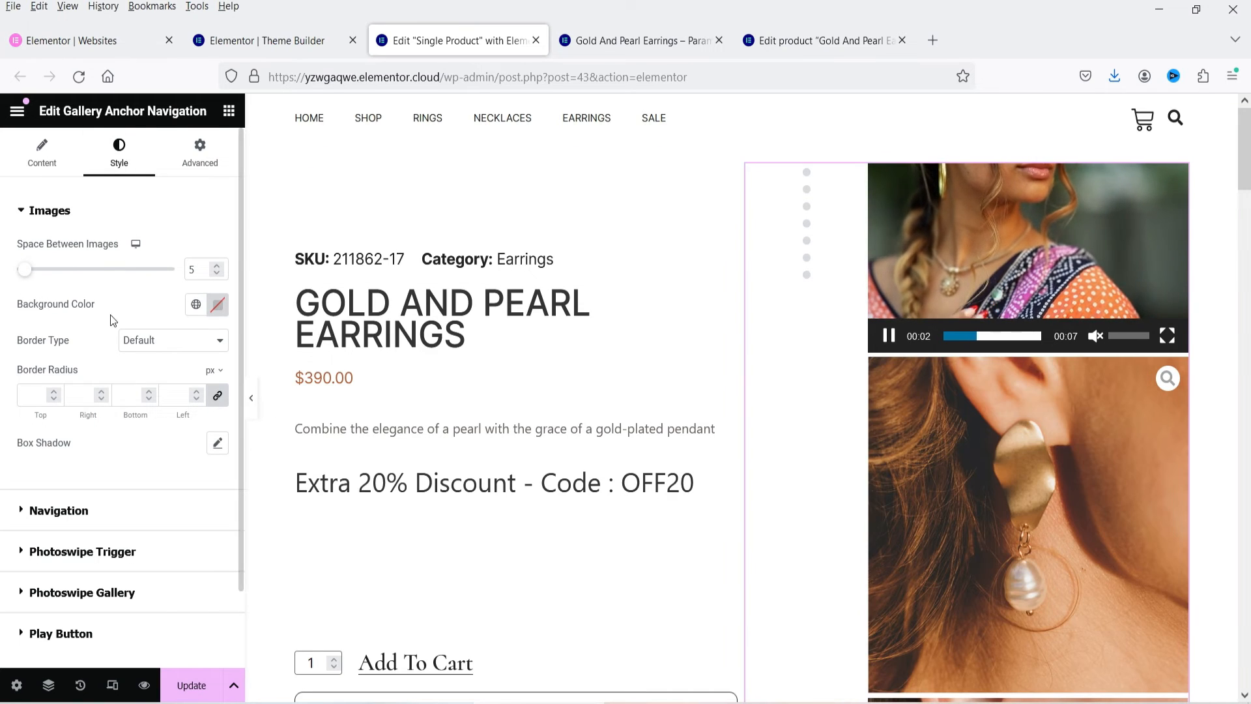
pyautogui.scroll(-2, 103, 372)
pyautogui.click(69, 417)
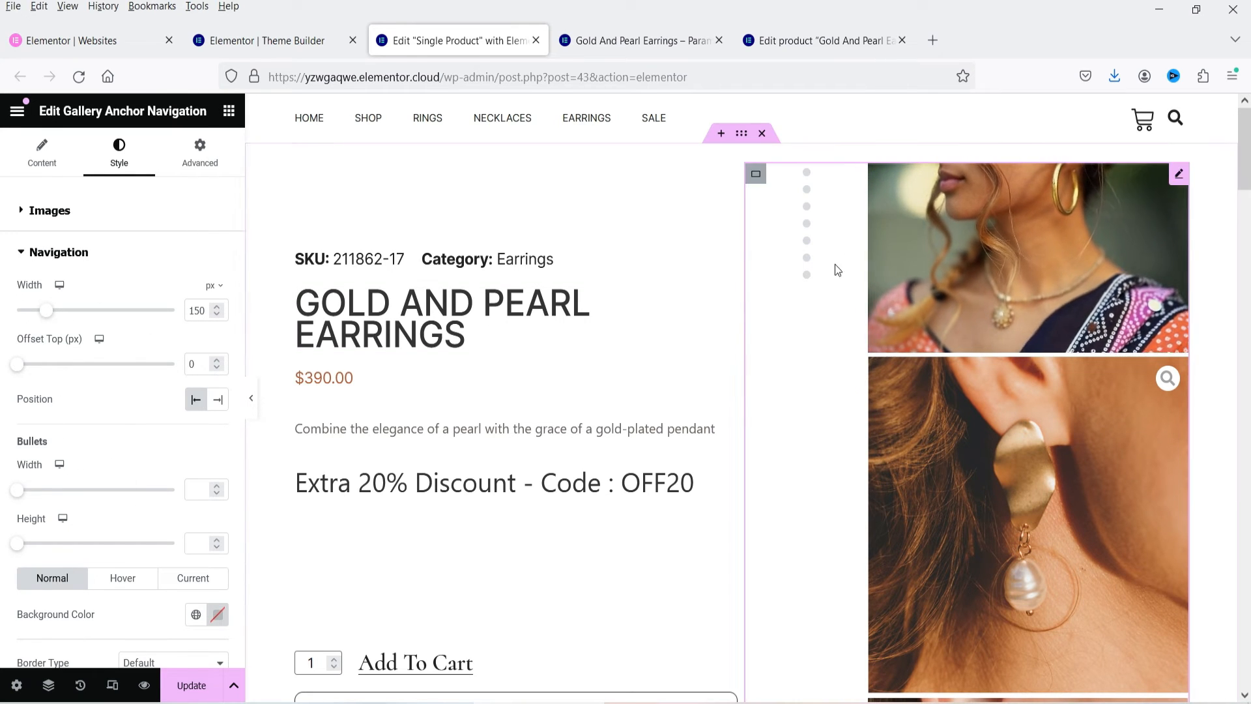
pyautogui.doubleClick(200, 310)
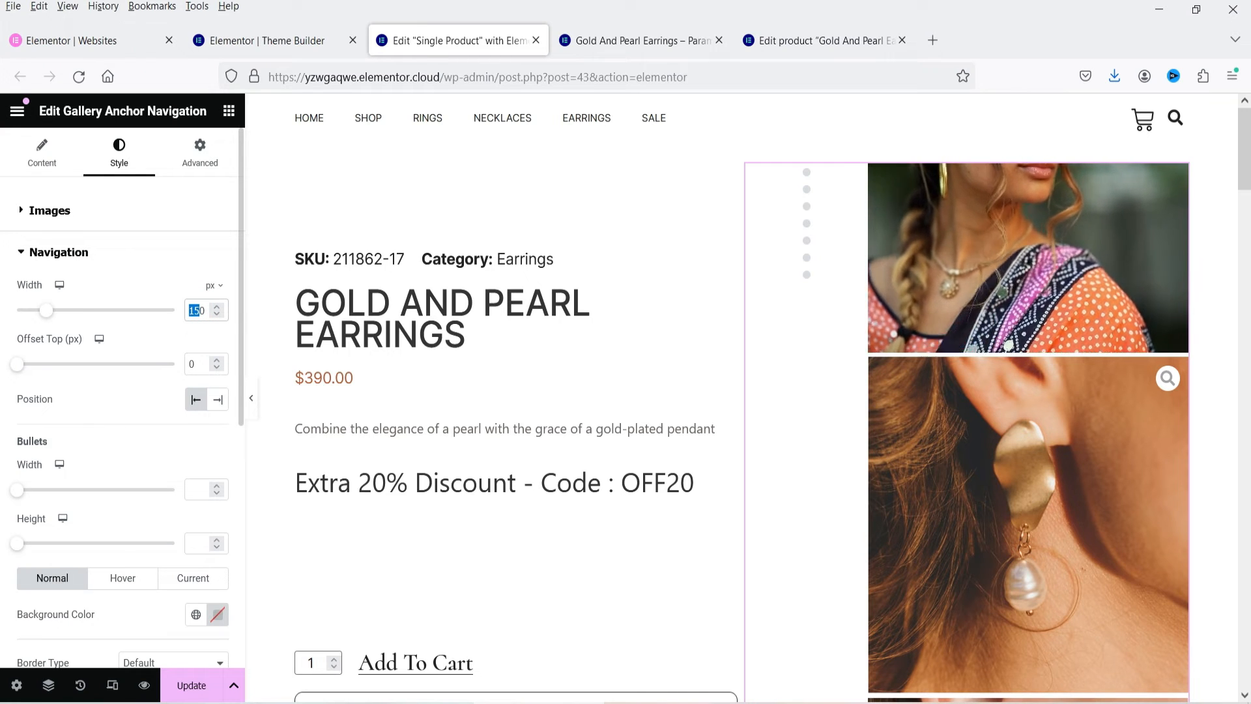
pyautogui.write('50')
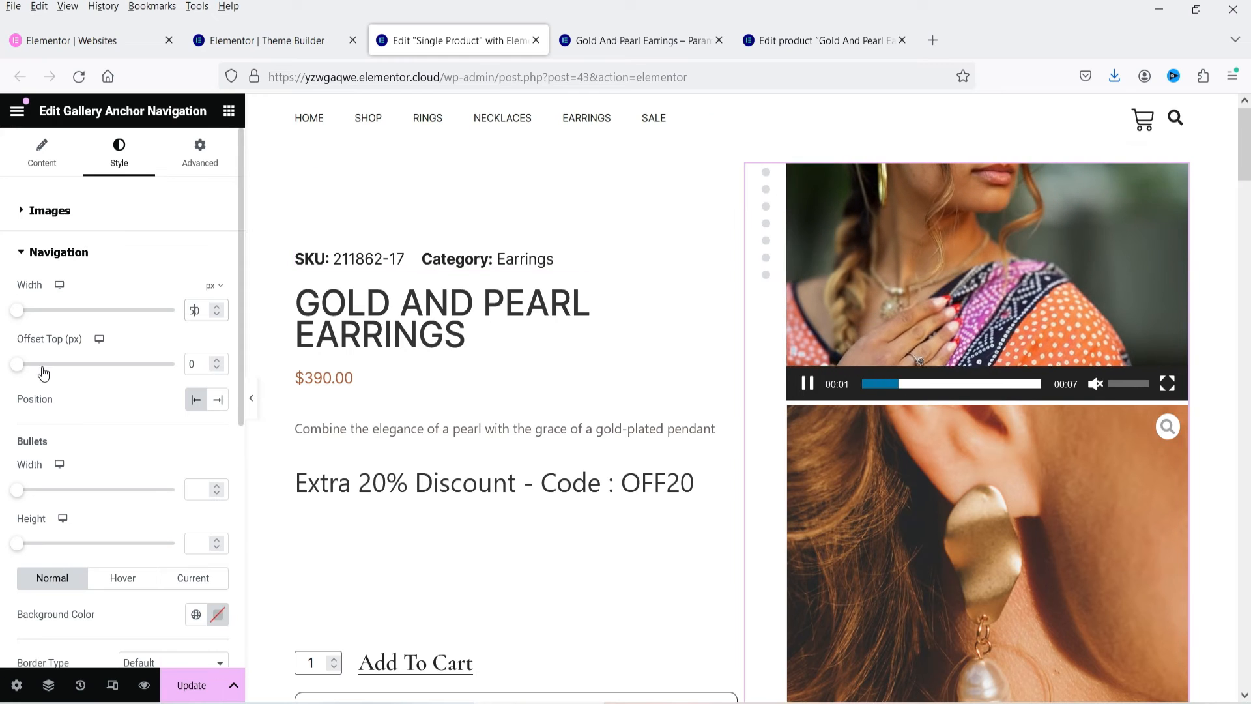
pyautogui.doubleClick(199, 364)
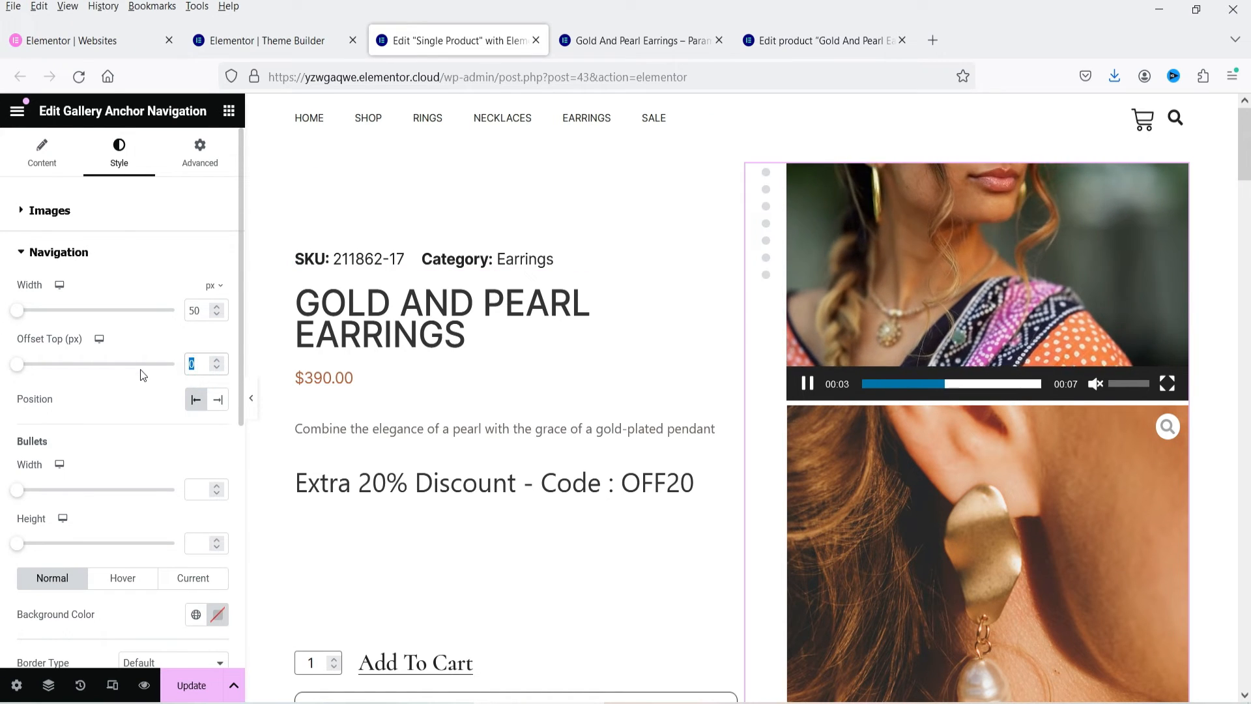
pyautogui.write('50')
pyautogui.click(219, 401)
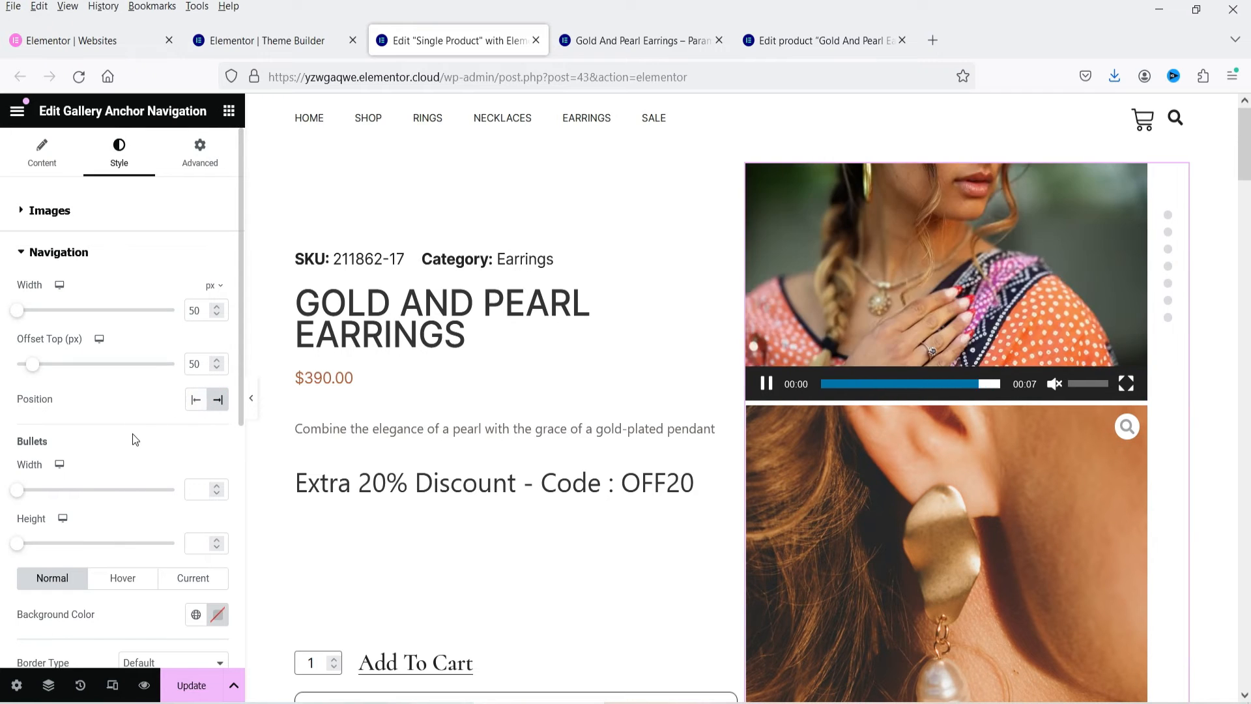
# Step: Set the navigation bullets' width and height to 25 and their normal background to the global Accent color
pyautogui.scroll(-3, 134, 439)
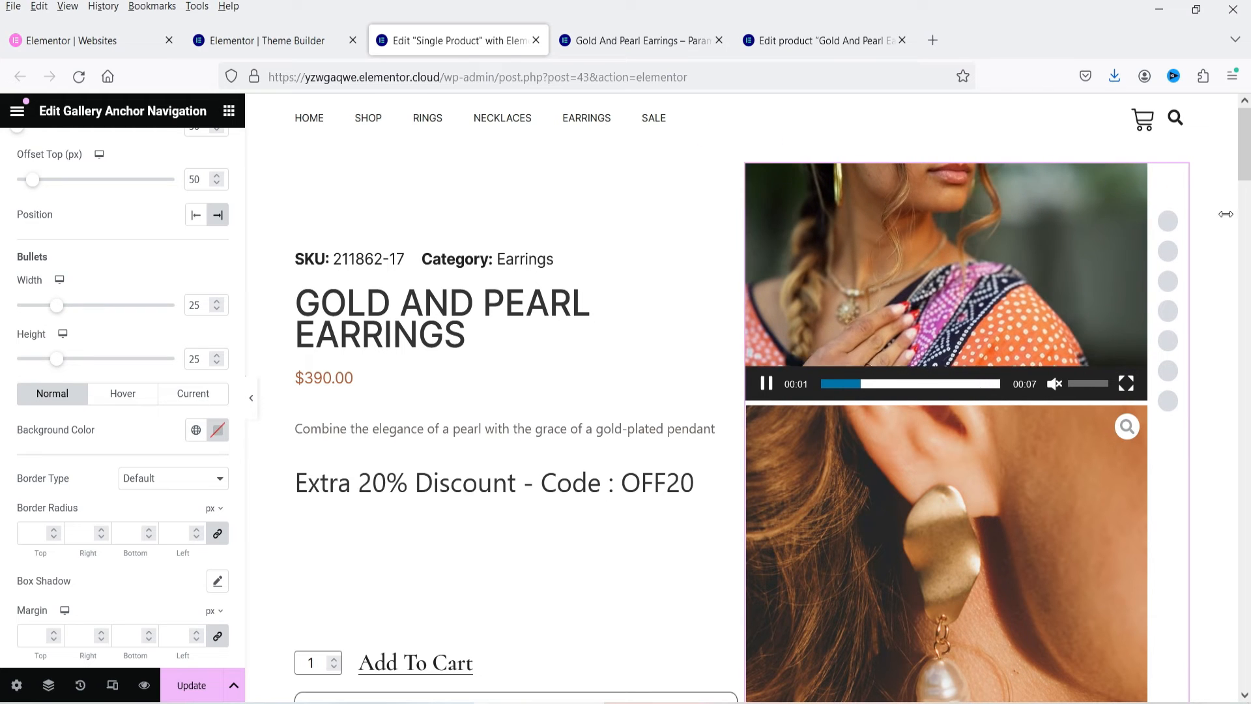
pyautogui.scroll(-4, 20, 417)
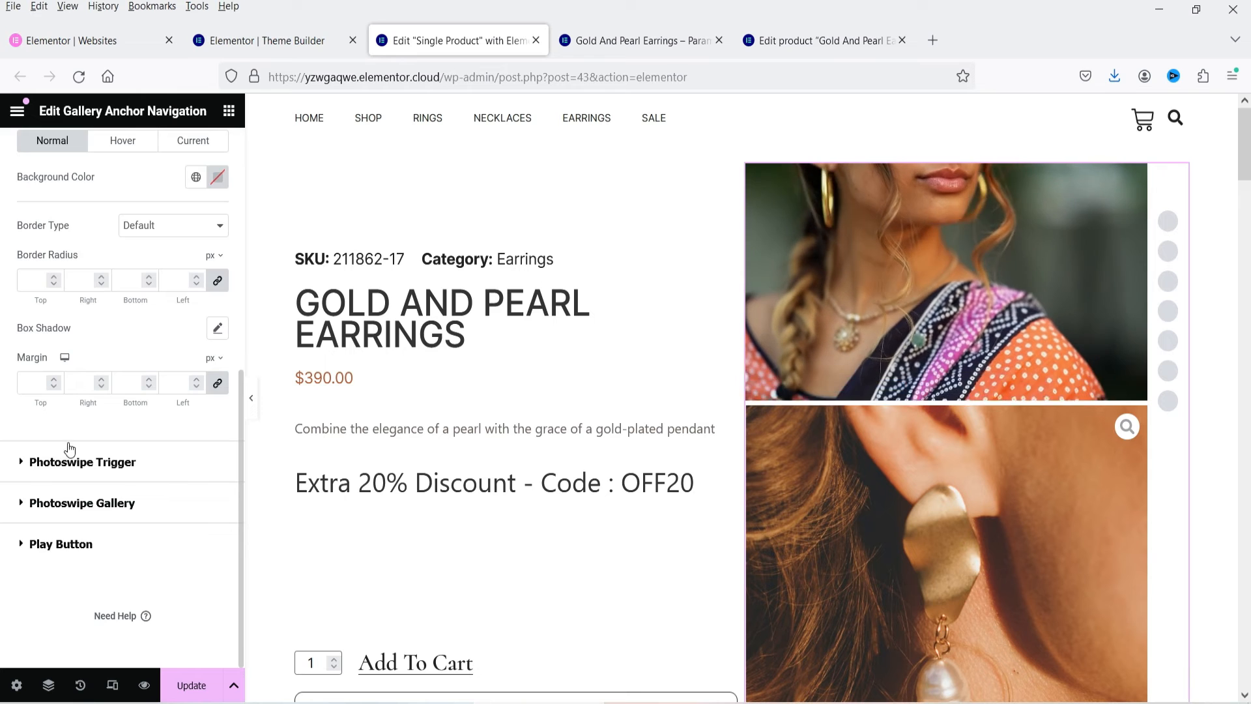
pyautogui.scroll(3, 70, 448)
pyautogui.click(196, 362)
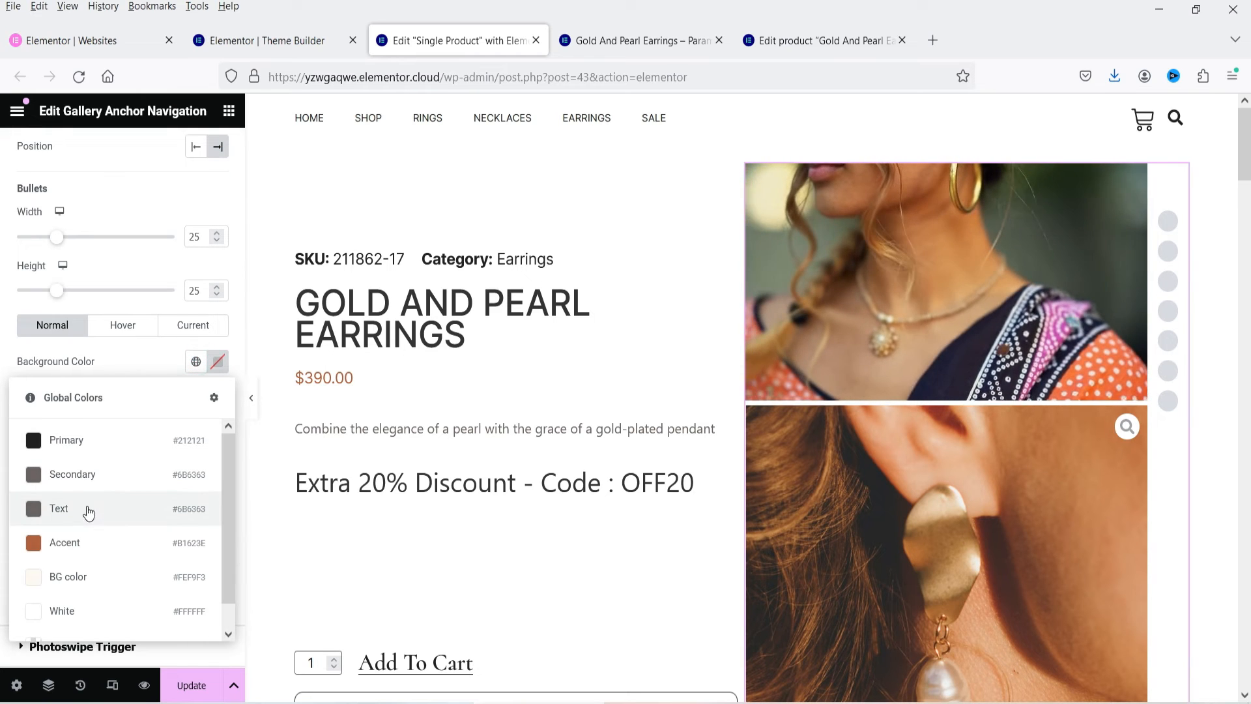
pyautogui.click(89, 548)
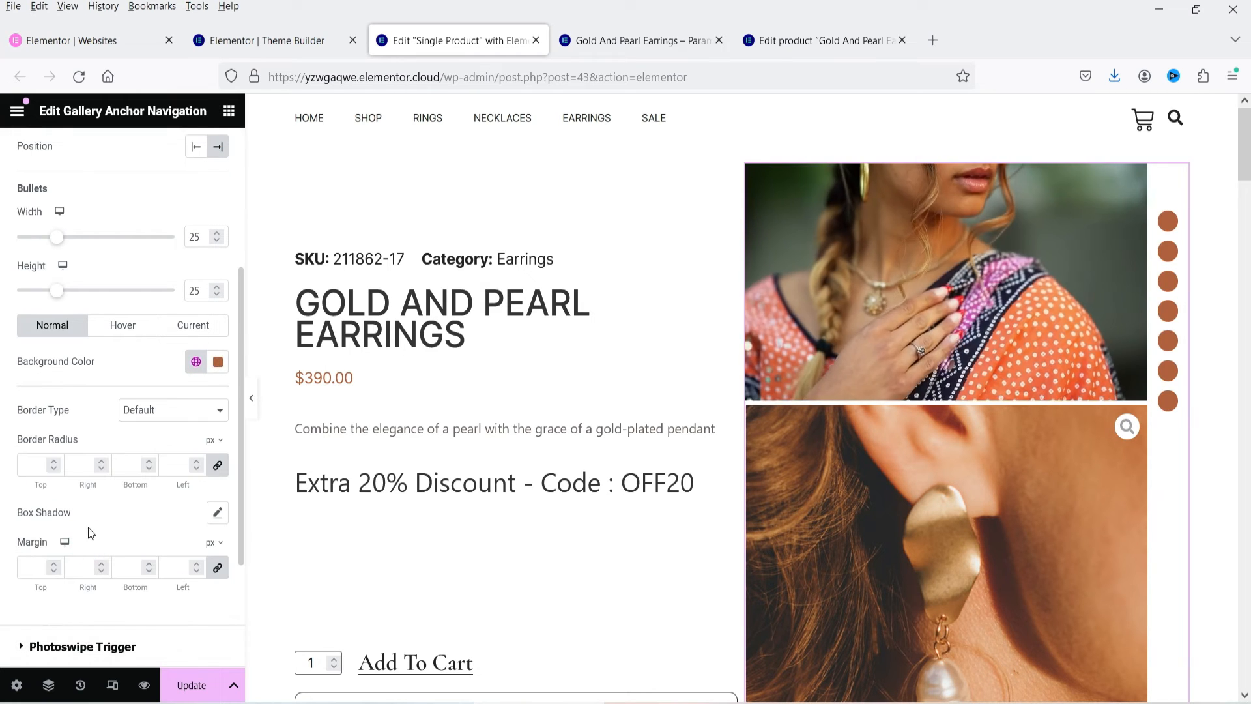
# Step: Review the widget's Photoswipe Trigger and Play Button style settings and its advanced layout options
pyautogui.click(82, 646)
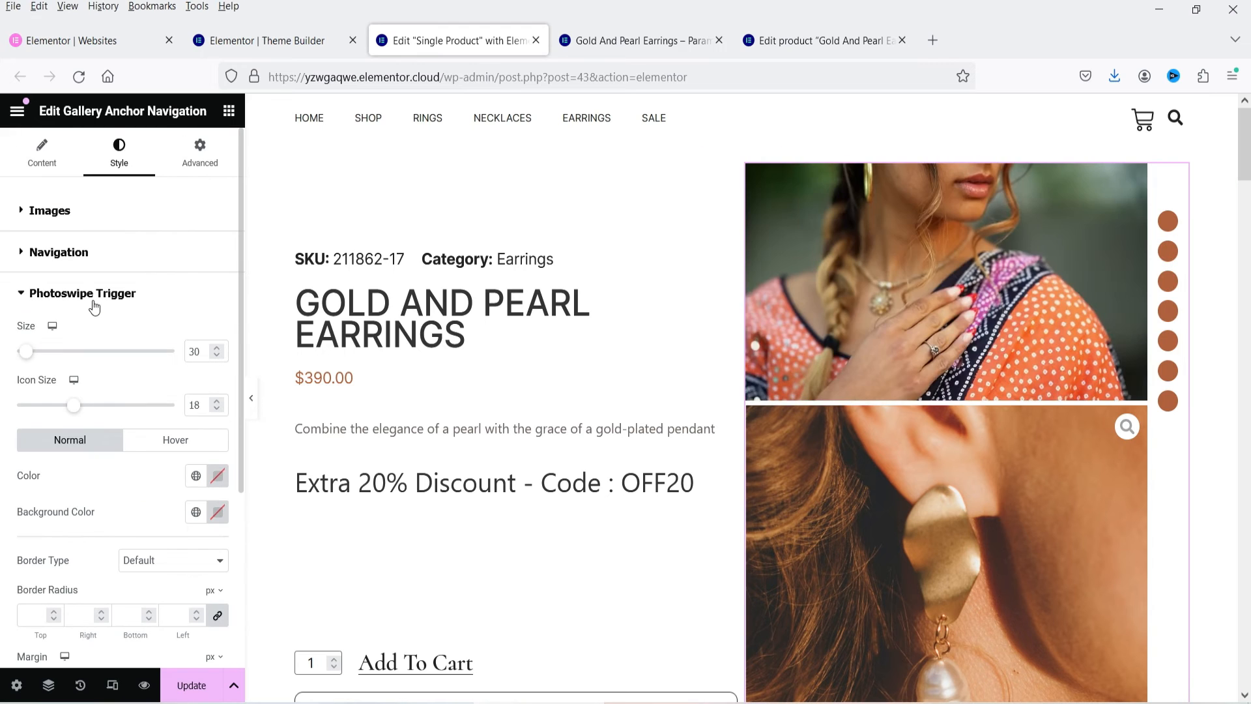
pyautogui.click(92, 295)
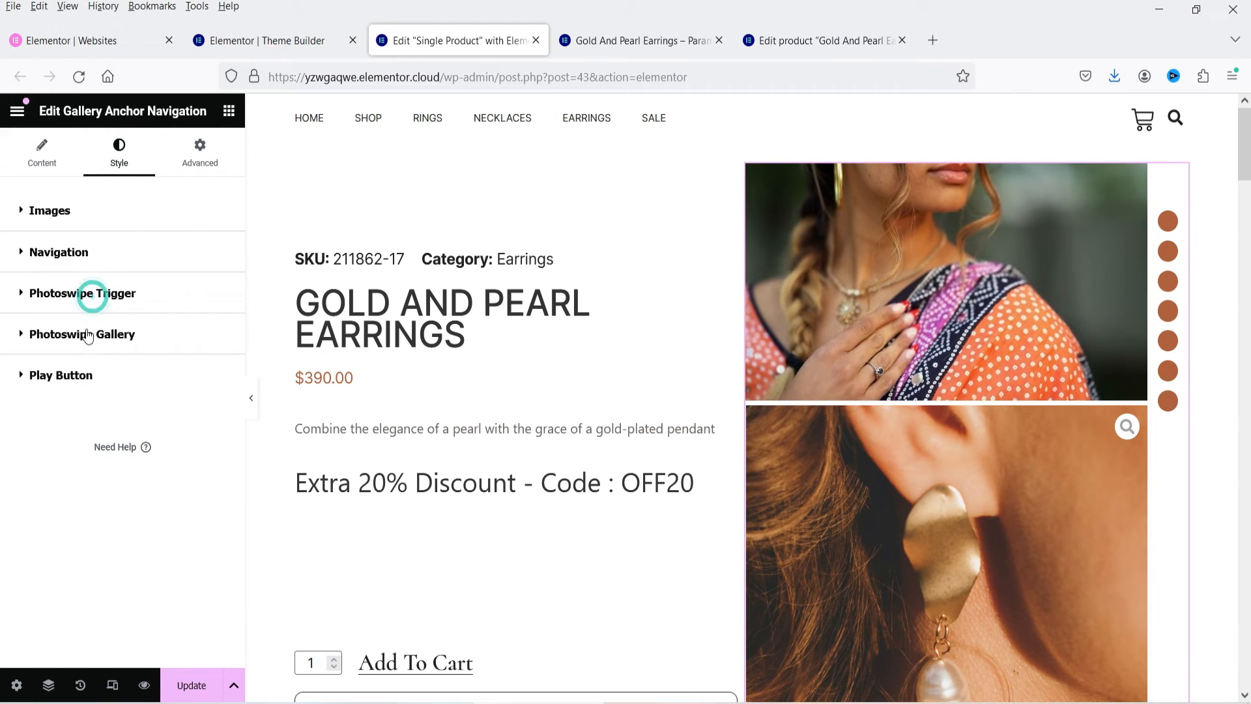
pyautogui.click(77, 376)
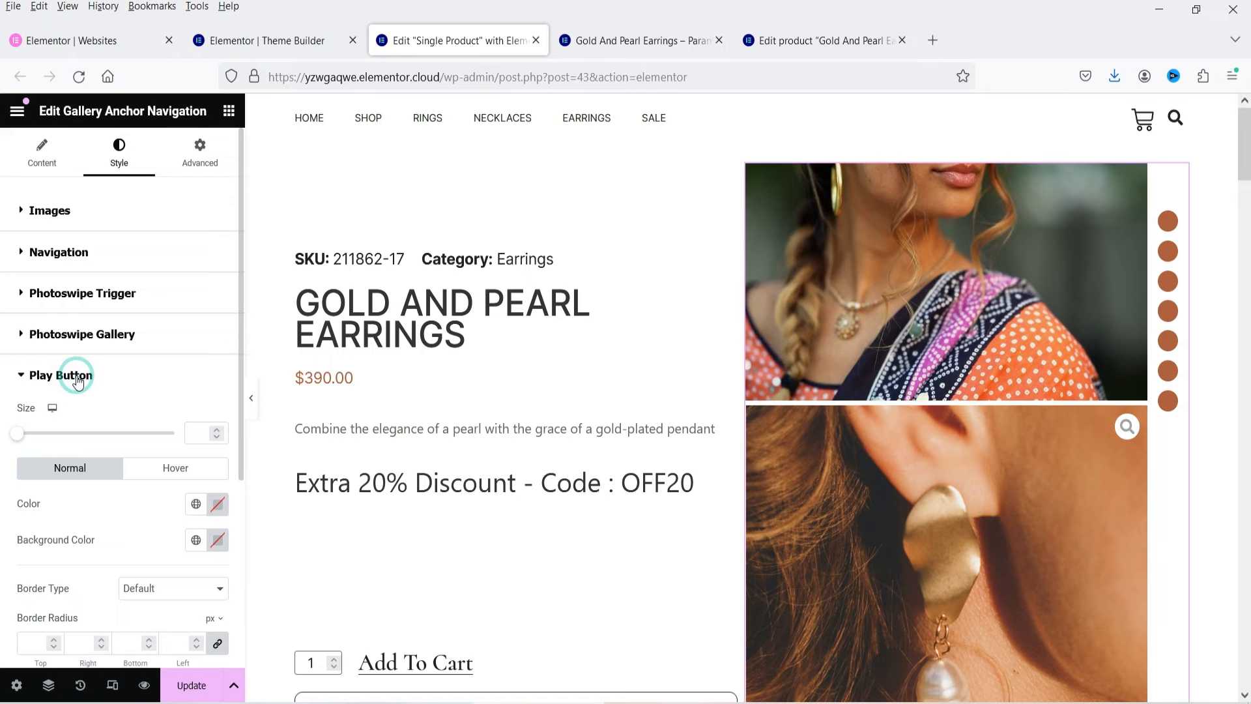
pyautogui.click(202, 155)
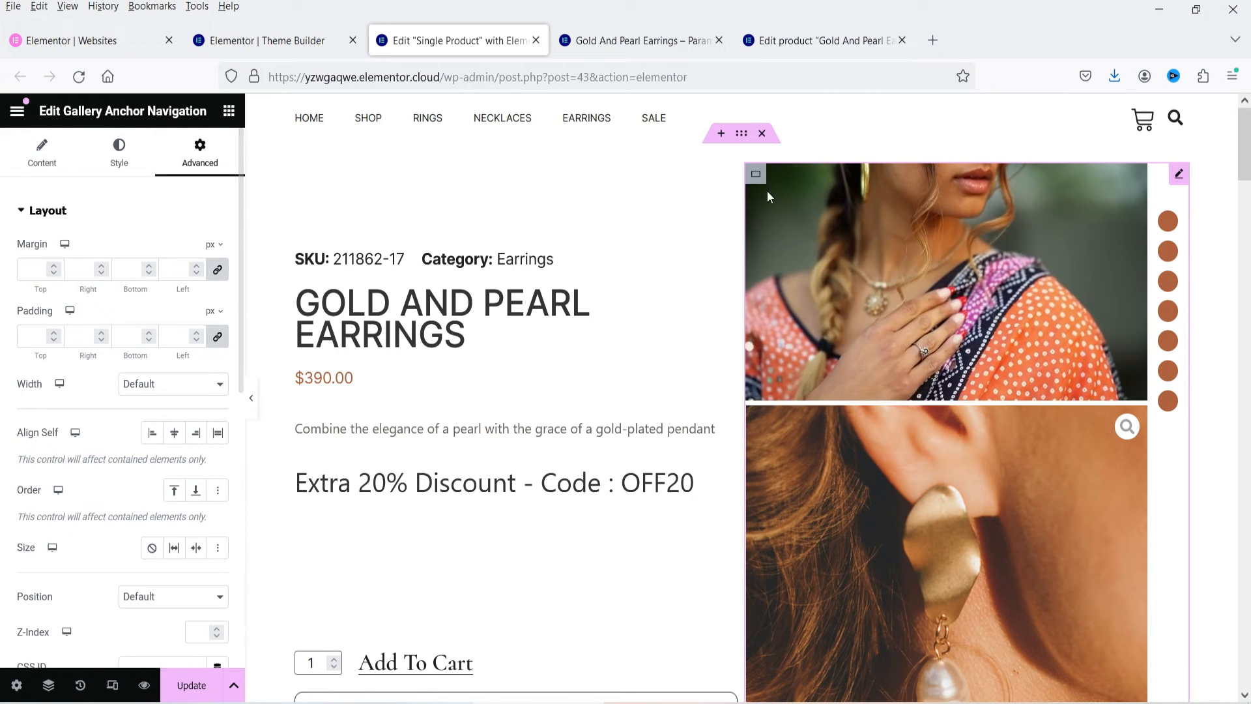
pyautogui.scroll(-5, 89, 373)
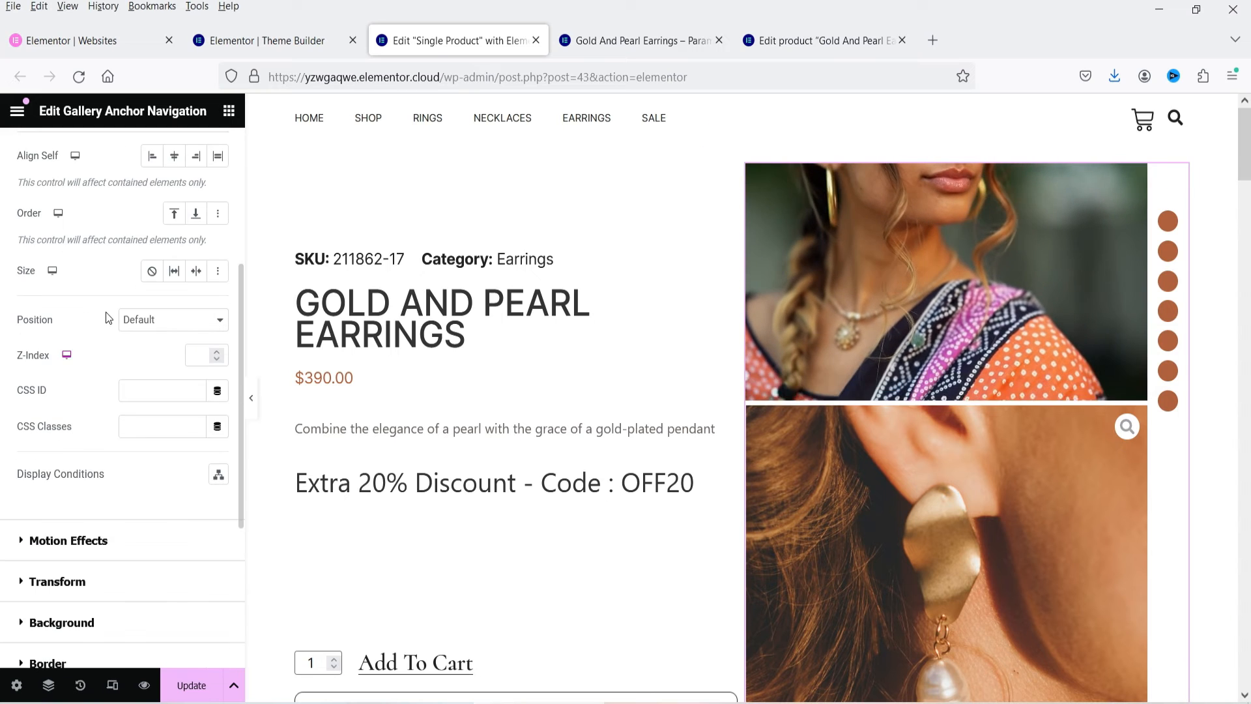
# Step: Set the Gallery Anchor Navigation's Align Self to Center, look over the remaining advanced sections and update the template
pyautogui.scroll(5, 111, 304)
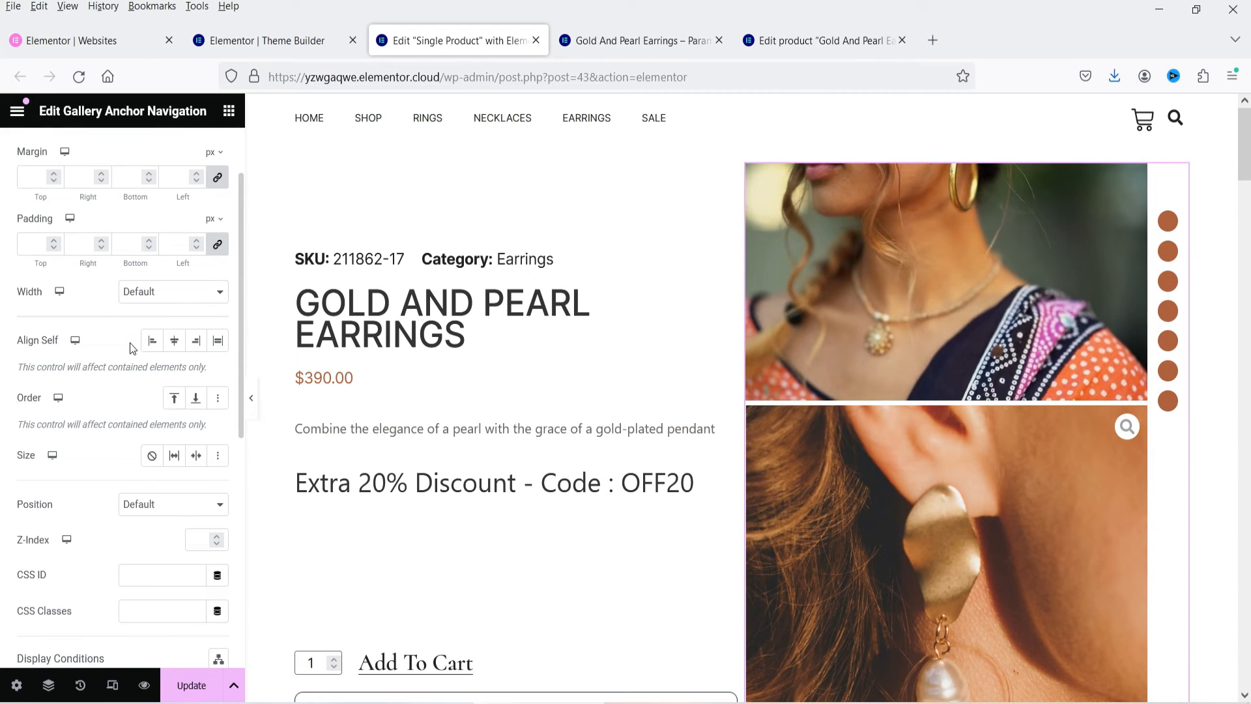
pyautogui.click(190, 343)
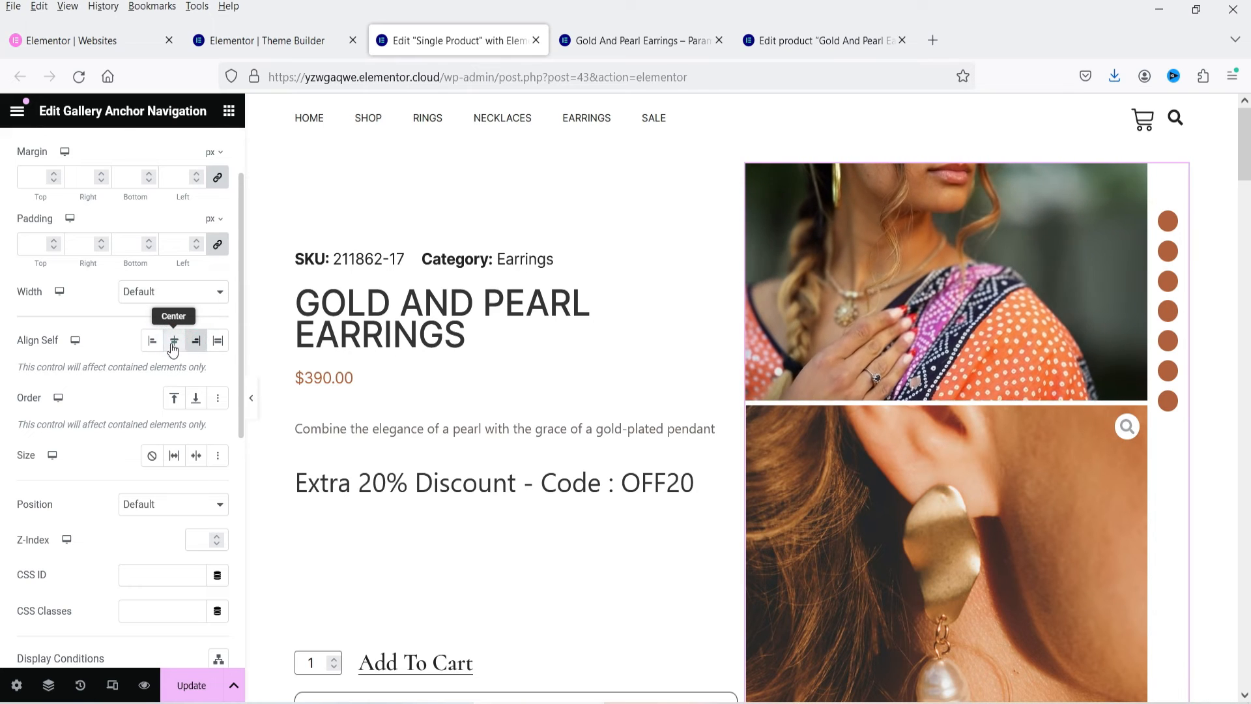
pyautogui.scroll(-5, 21, 446)
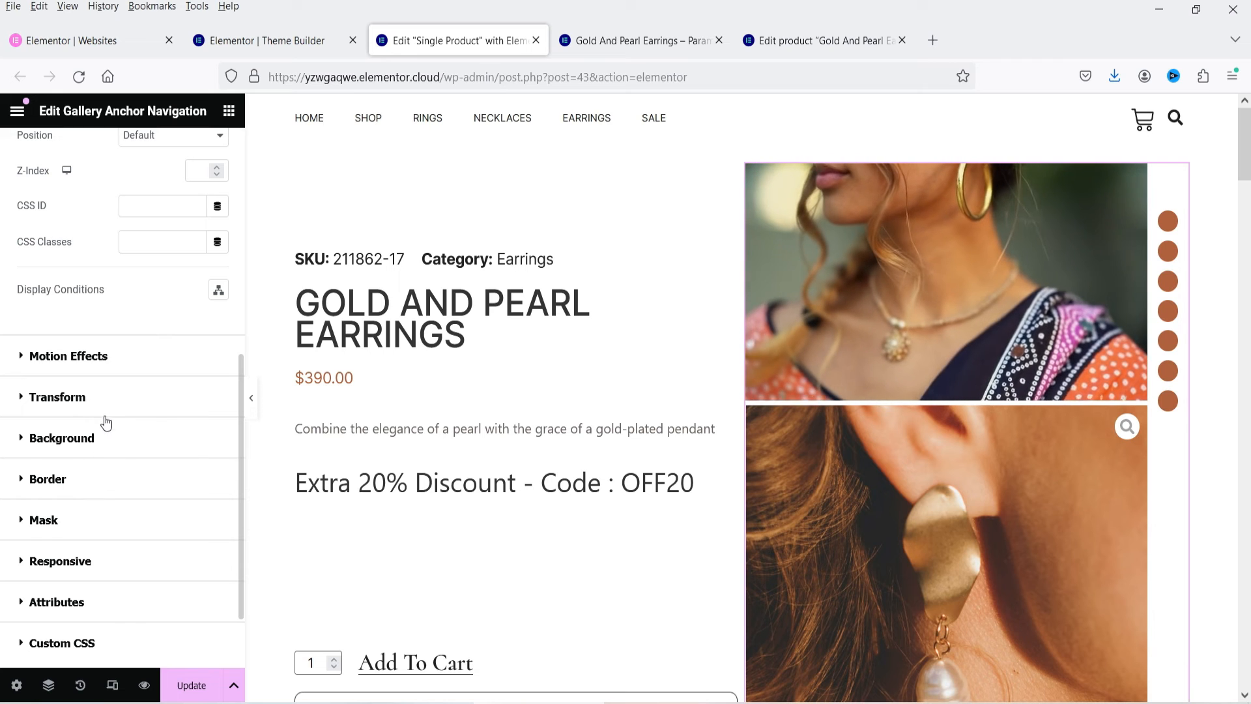
pyautogui.scroll(-2, 106, 423)
pyautogui.scroll(8, 142, 396)
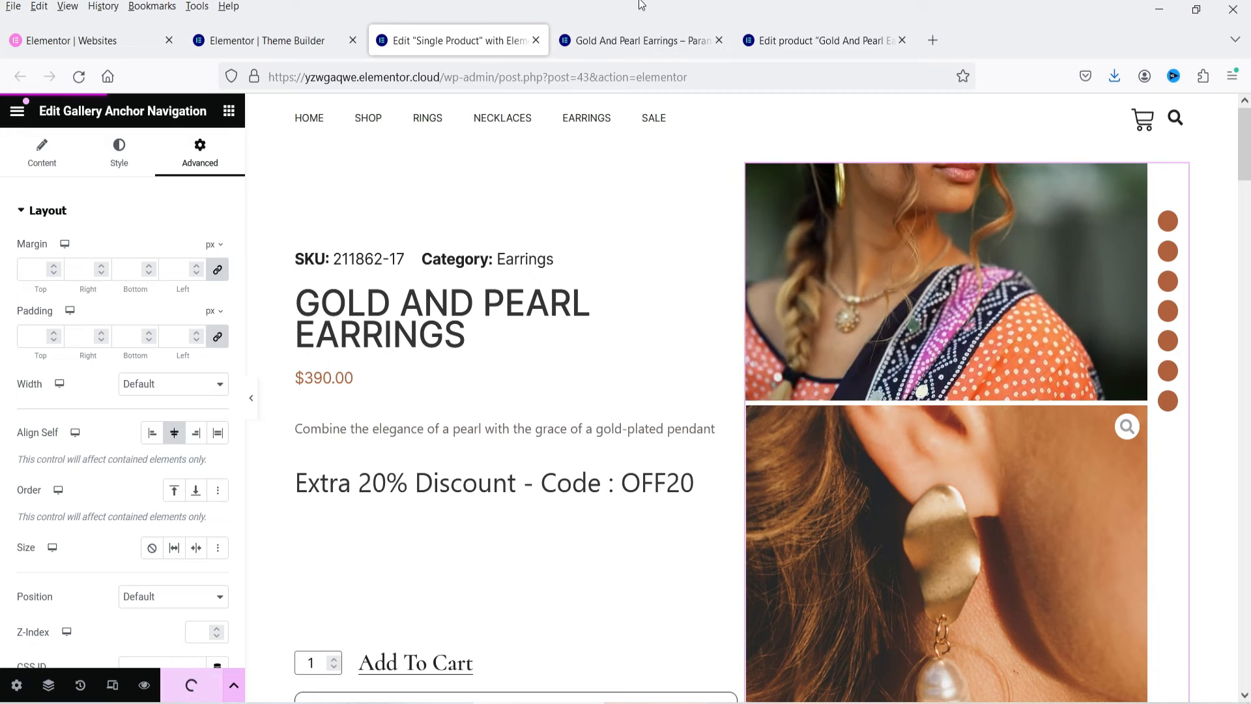
# Step: Switch to the live product page and test several anchor navigation bullets, including the last and the first
pyautogui.click(620, 34)
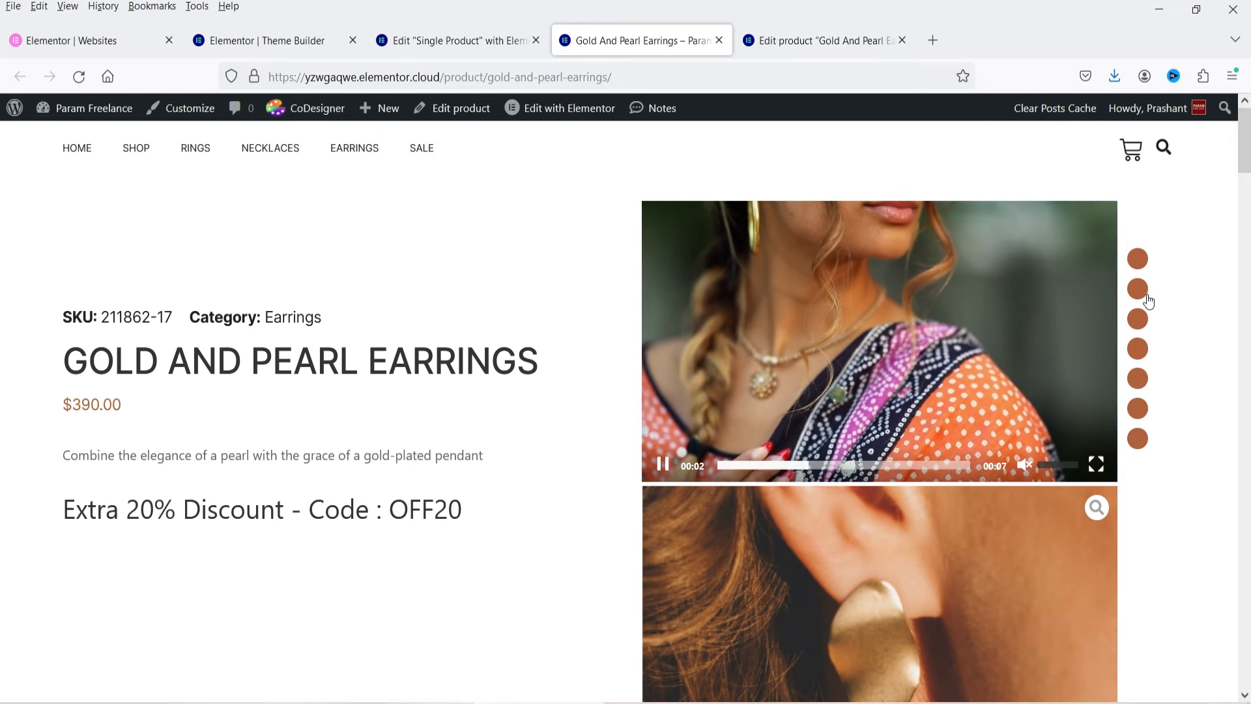
pyautogui.click(1140, 323)
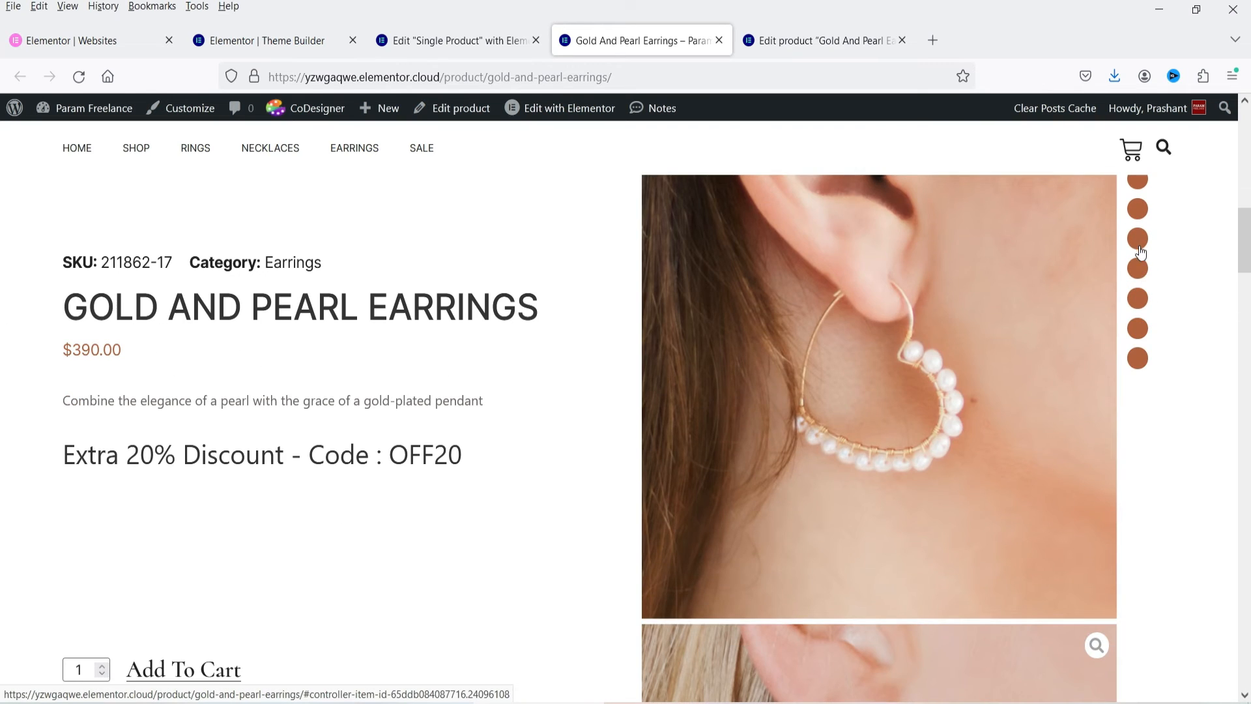
pyautogui.click(1140, 273)
pyautogui.click(1138, 359)
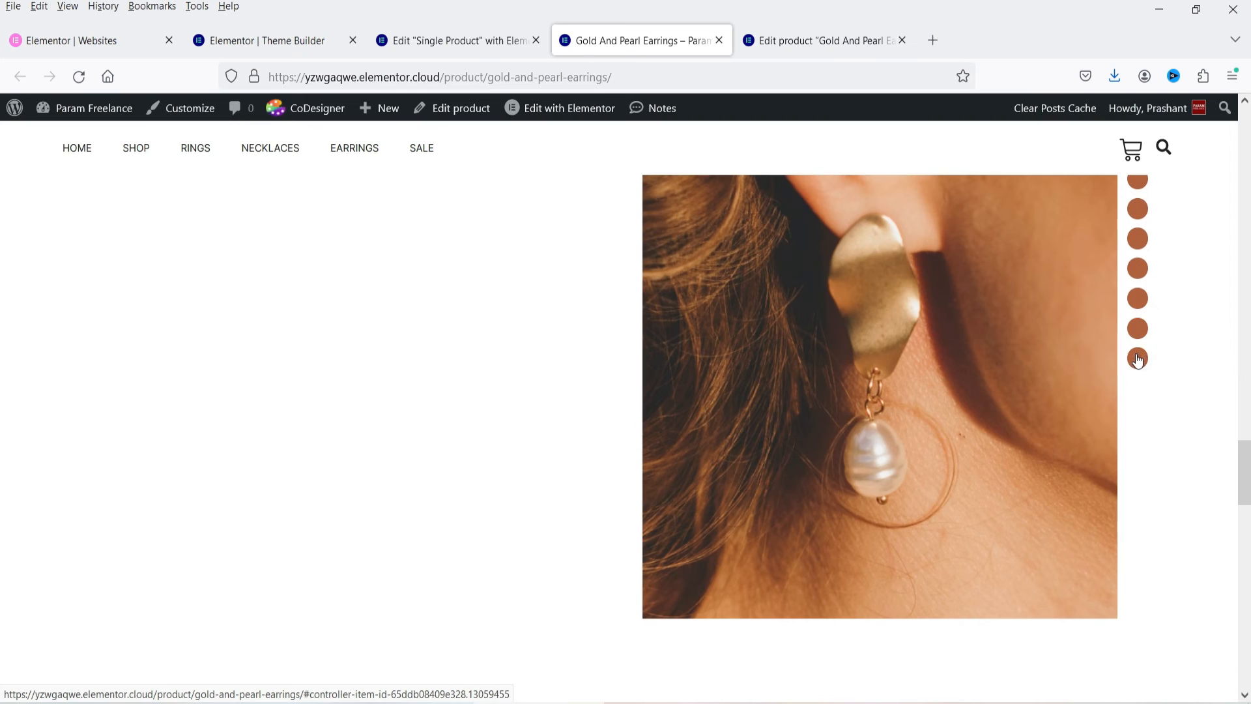
pyautogui.click(1142, 189)
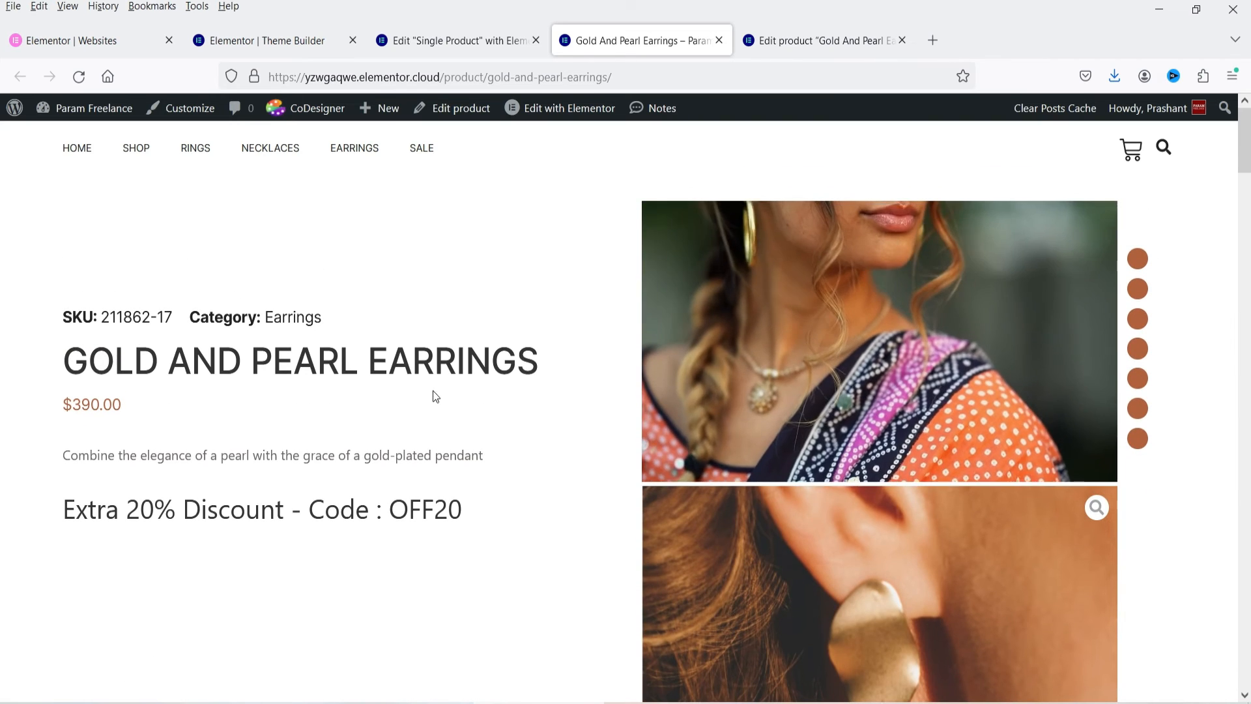
# Step: Browse the product images down the live page and view several of them in the enlarged Photoswipe gallery
pyautogui.scroll(-2, 599, 333)
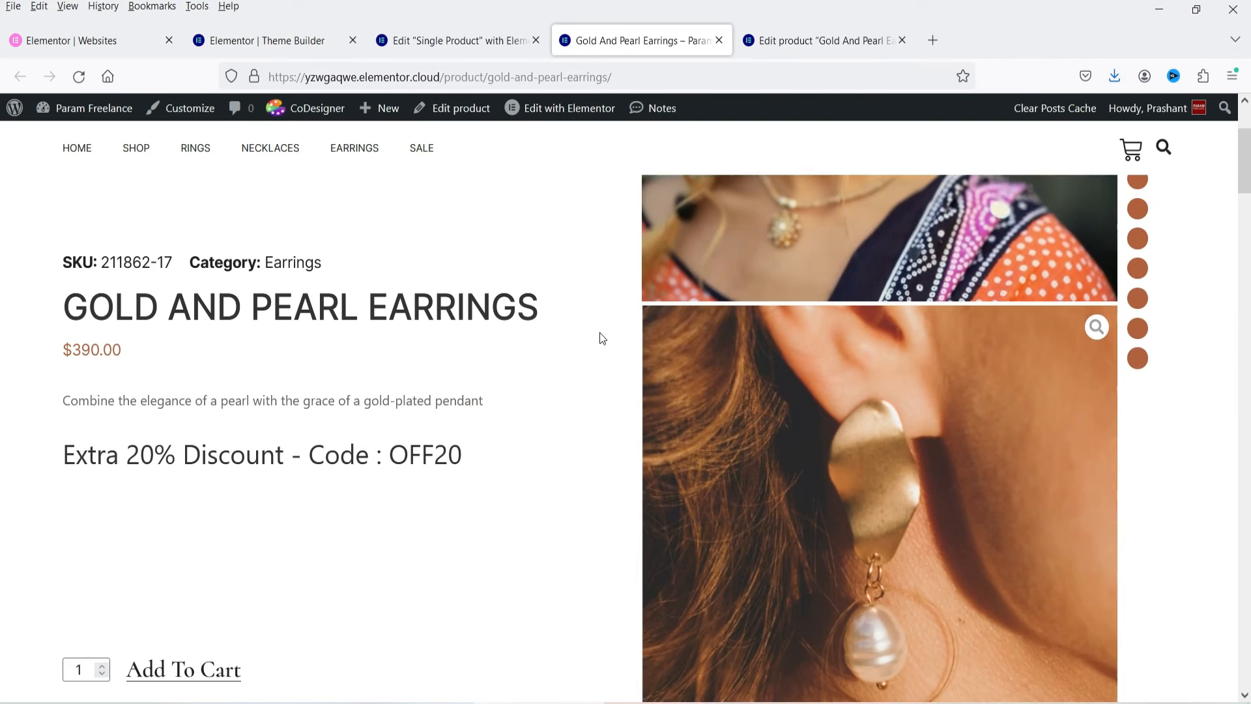
pyautogui.scroll(-6, 598, 337)
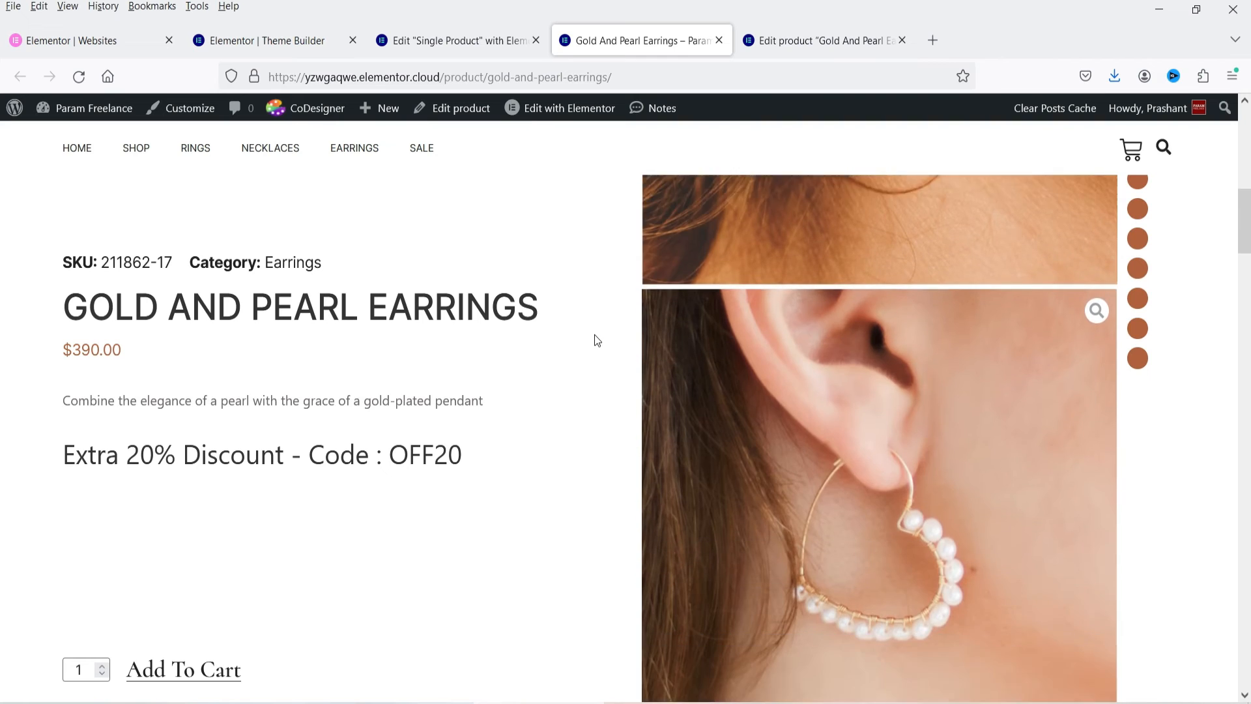
pyautogui.scroll(-10, 594, 339)
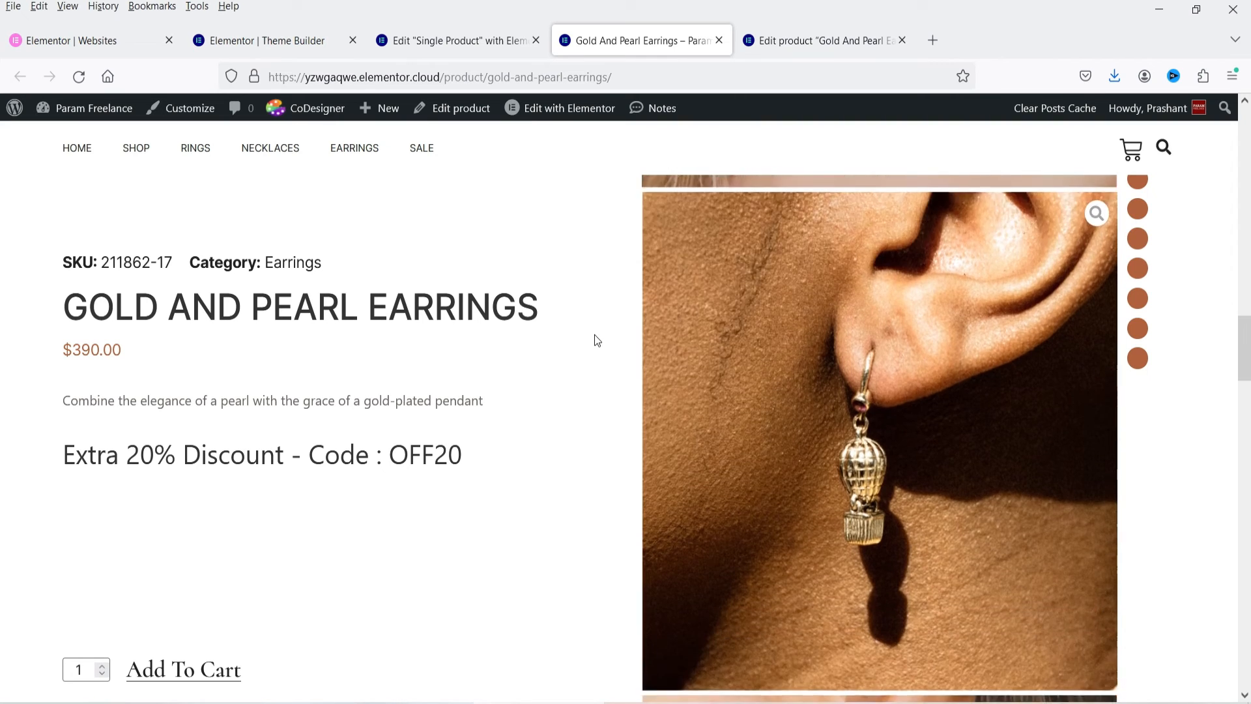
pyautogui.scroll(-10, 594, 340)
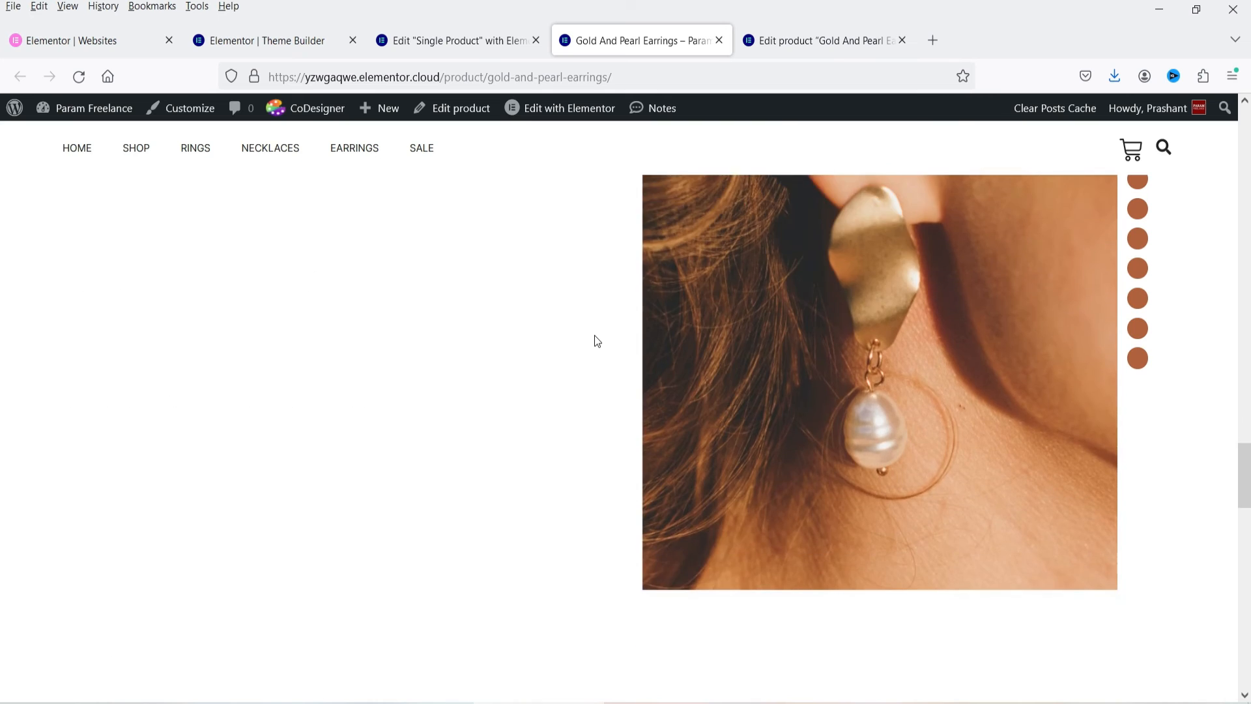
pyautogui.scroll(5, 595, 337)
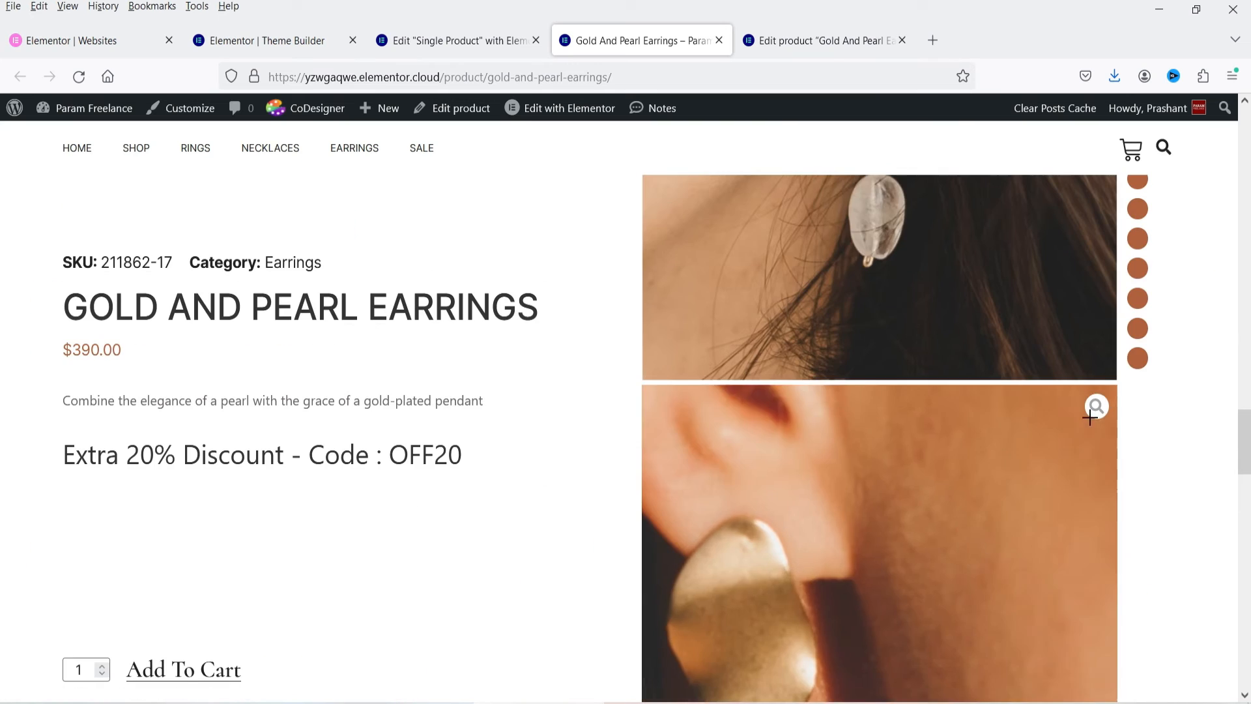
pyautogui.scroll(-3, 945, 404)
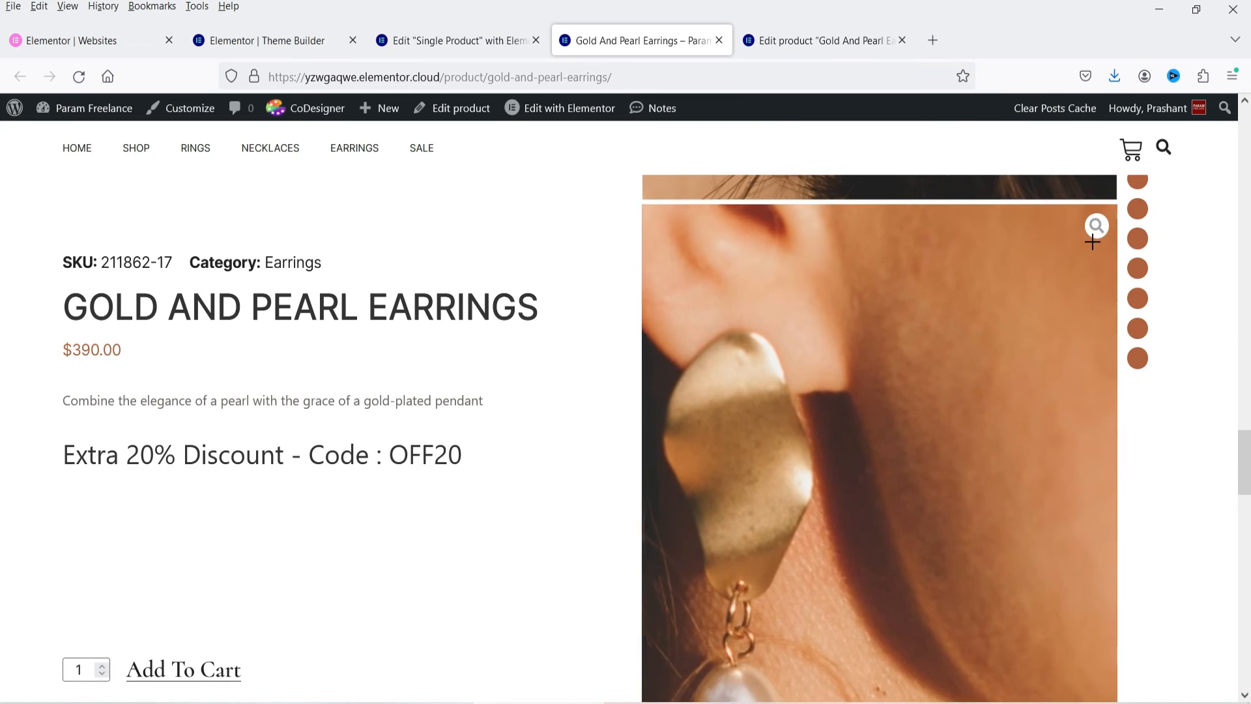
pyautogui.click(1098, 227)
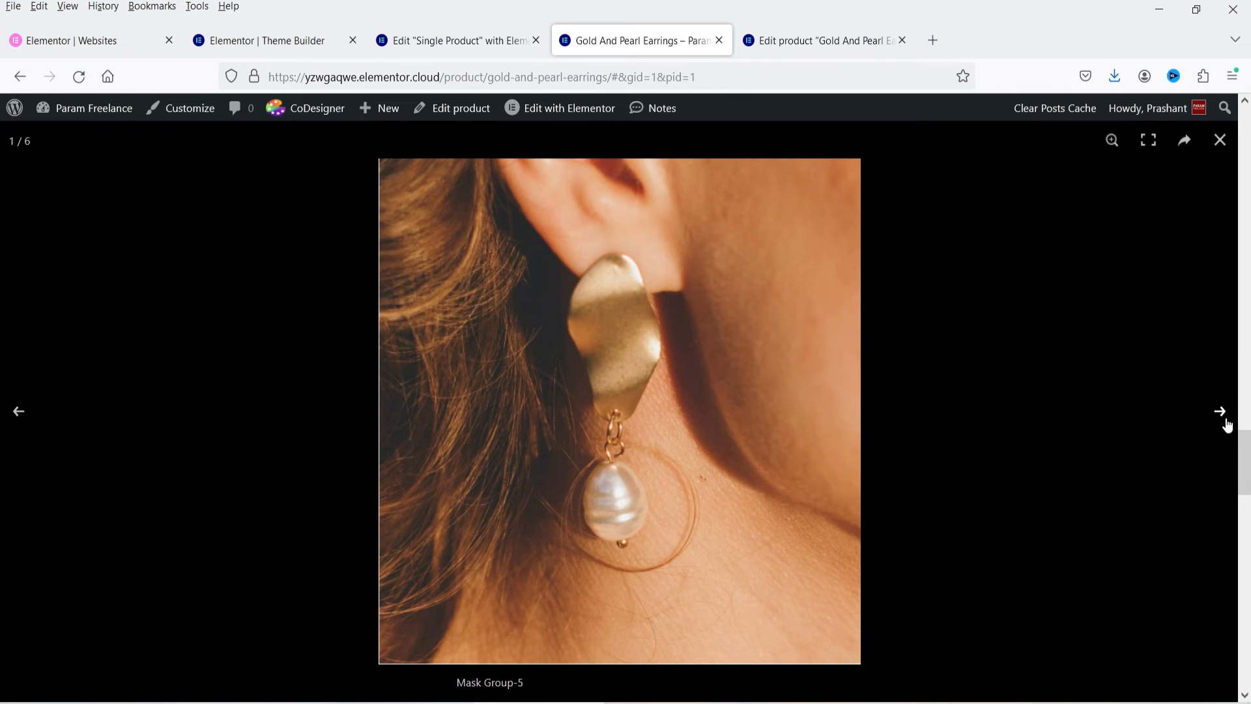
pyautogui.click(19, 414)
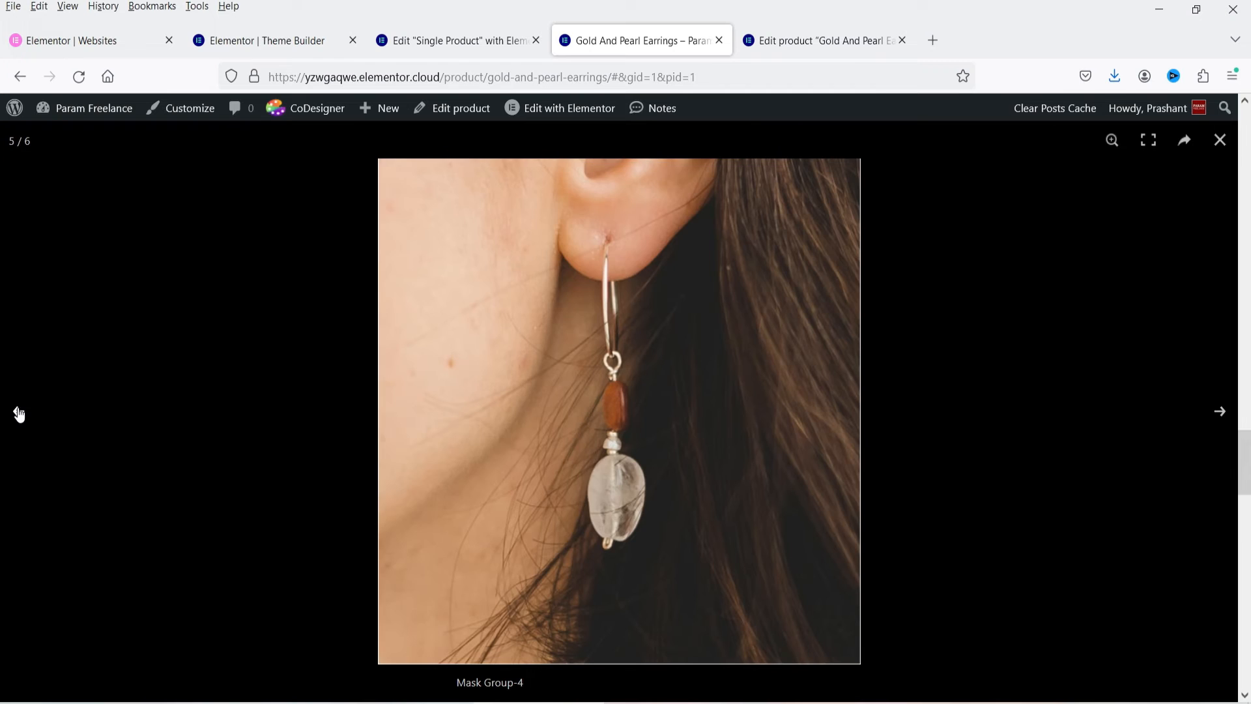
pyautogui.click(18, 414)
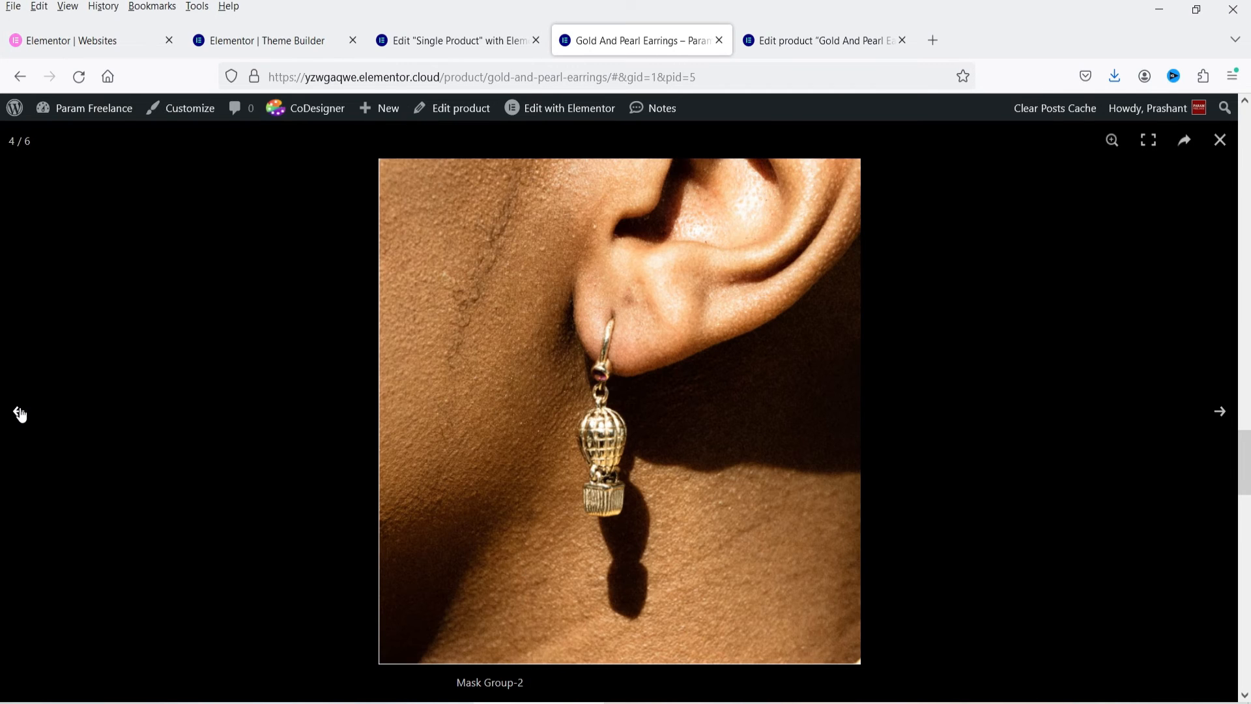
pyautogui.click(1226, 145)
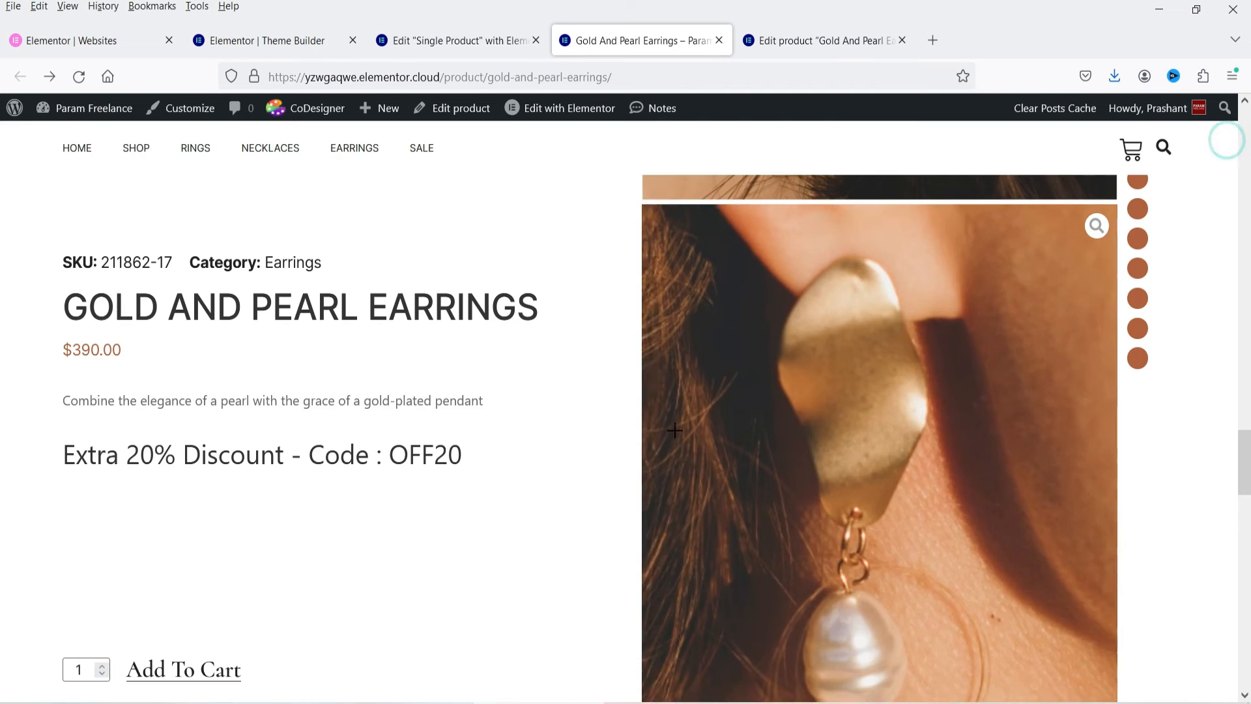
# Step: Delete the Gallery Anchor Navigation from the Single Product template and add a Gallery Grid widget in its place
pyautogui.click(469, 40)
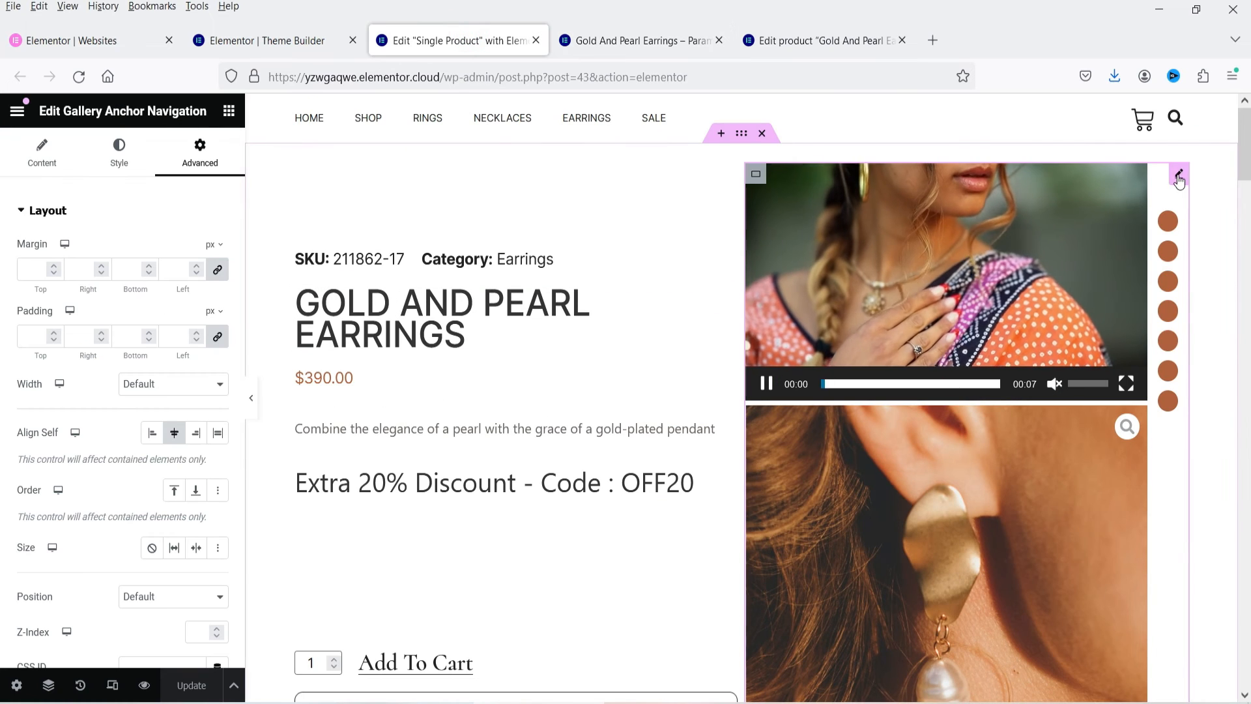
pyautogui.rightClick(1170, 173)
pyautogui.click(1099, 559)
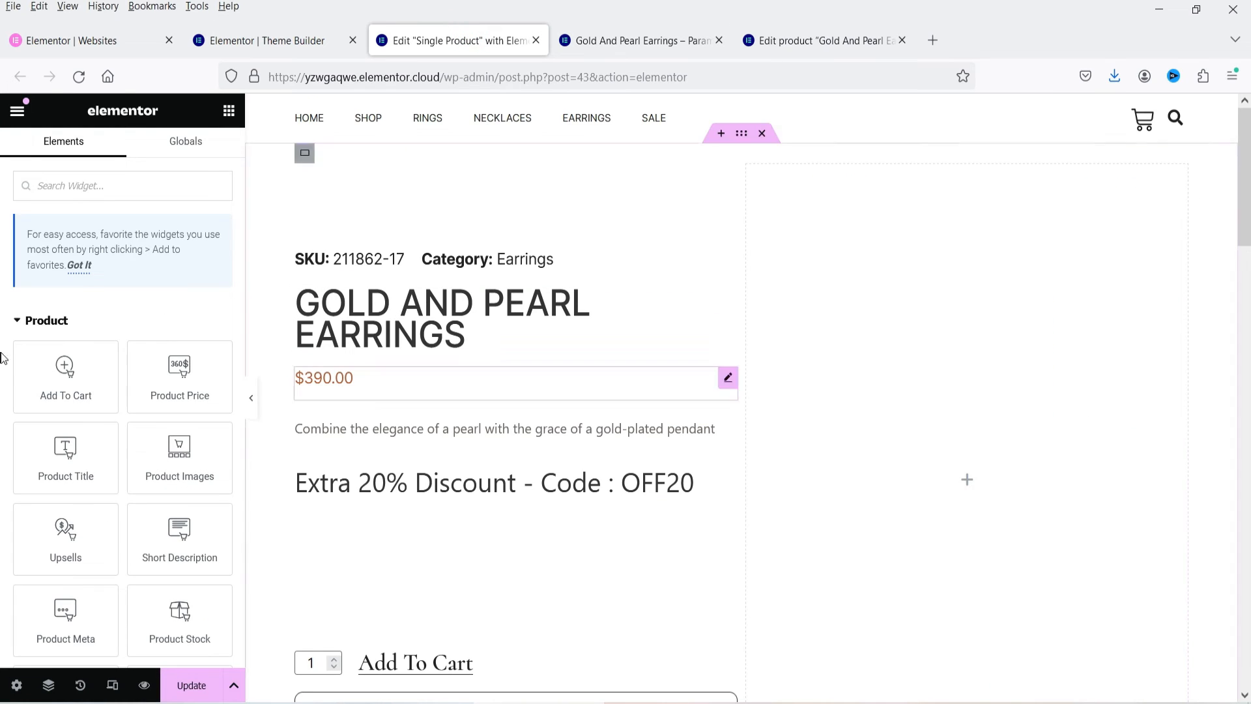
pyautogui.scroll(-15, 225, 629)
pyautogui.scroll(-5, 225, 629)
pyautogui.moveTo(180, 271); pyautogui.dragTo(1003, 434)
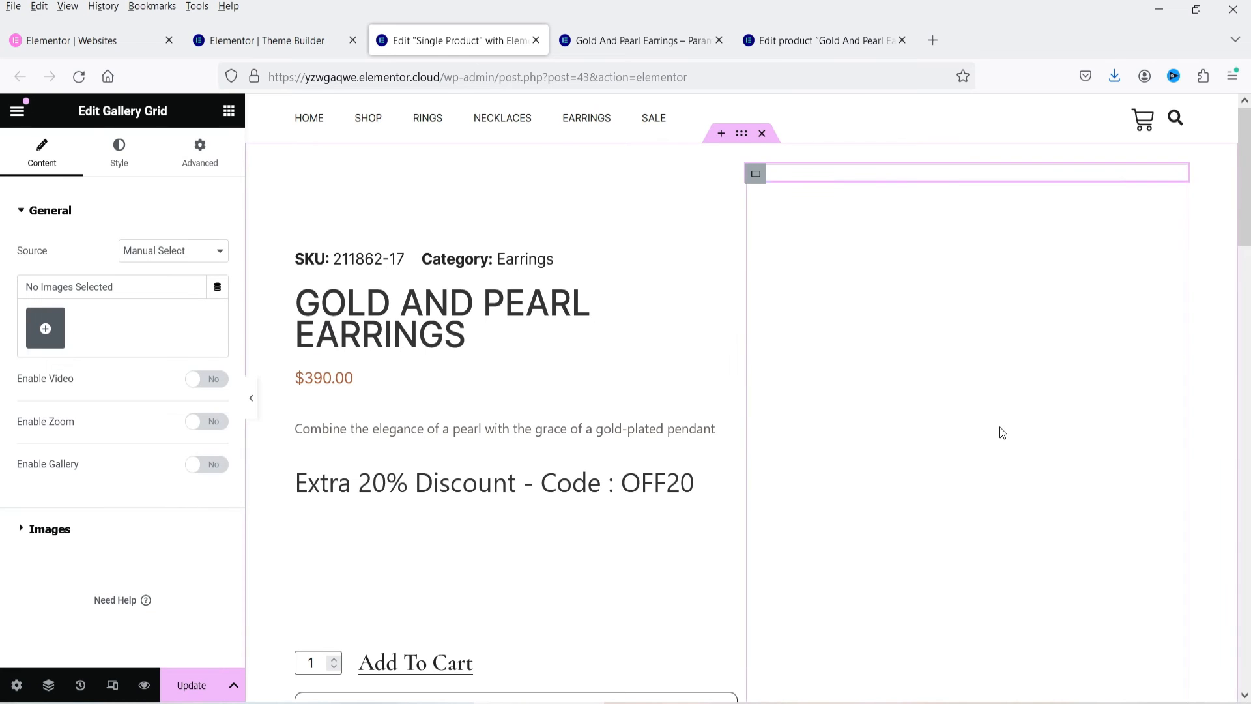
# Step: Set the Gallery Grid's source to the WooCommerce product and enable both Zoom and Gallery
pyautogui.click(167, 315)
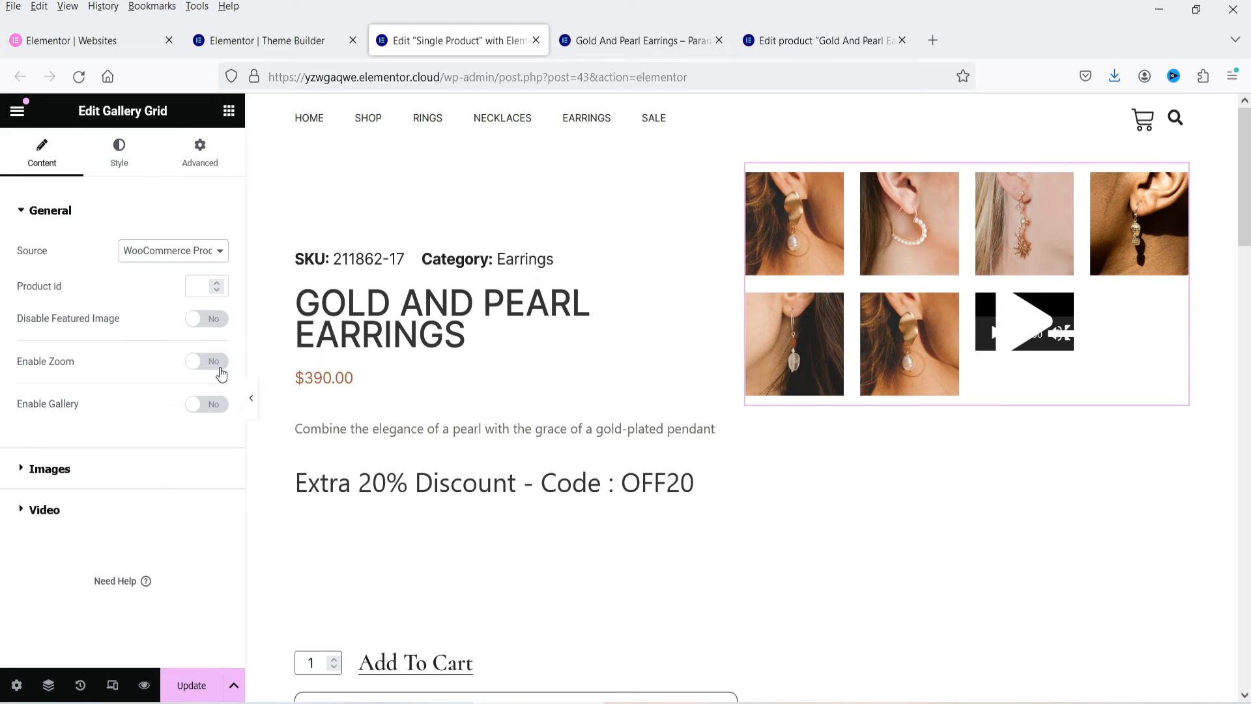
pyautogui.click(220, 369)
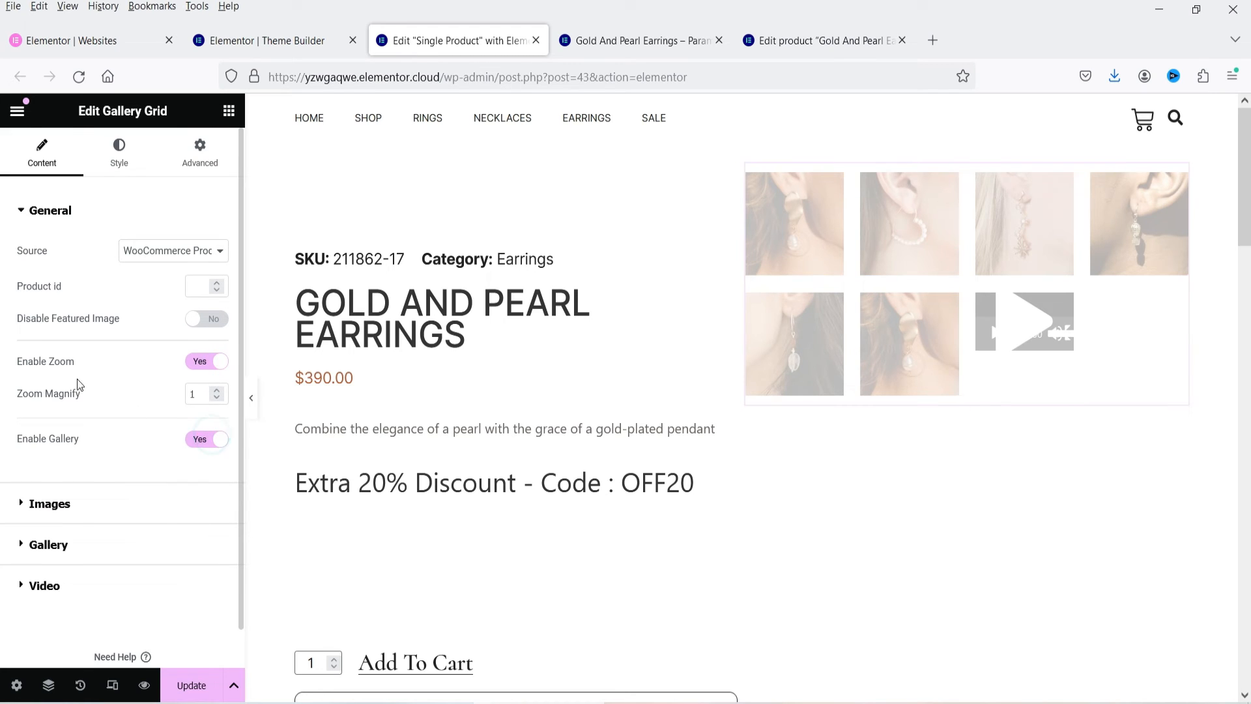
pyautogui.scroll(-1, 54, 433)
# Step: Set the grid's image columns to 2 and check the layout of the product images
pyautogui.click(70, 469)
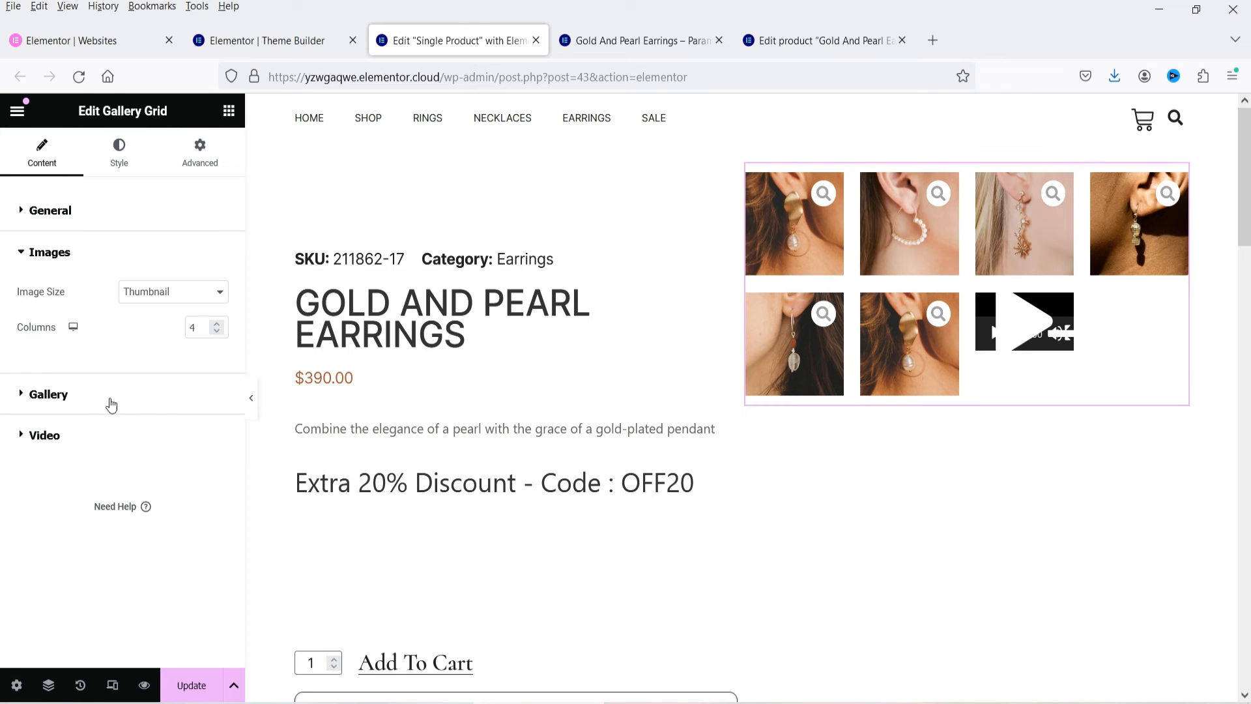
pyautogui.click(217, 333)
pyautogui.click(217, 333)
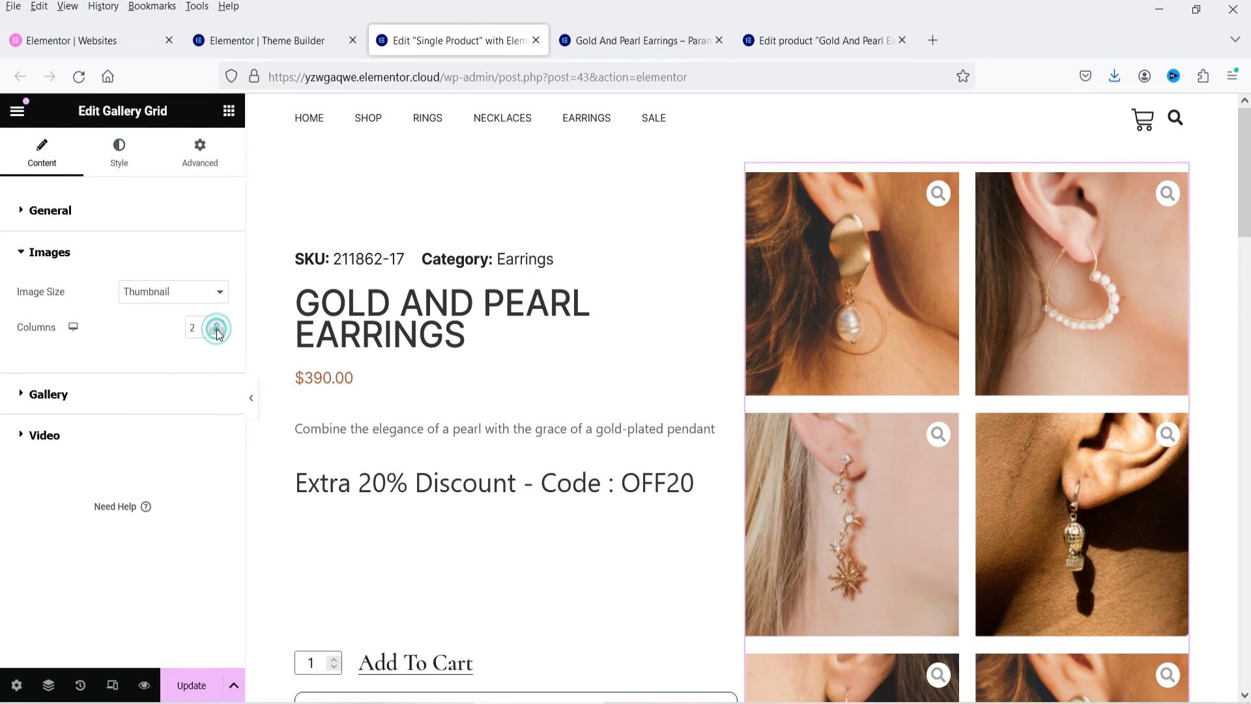
pyautogui.scroll(-4, 1073, 374)
pyautogui.scroll(4, 1065, 376)
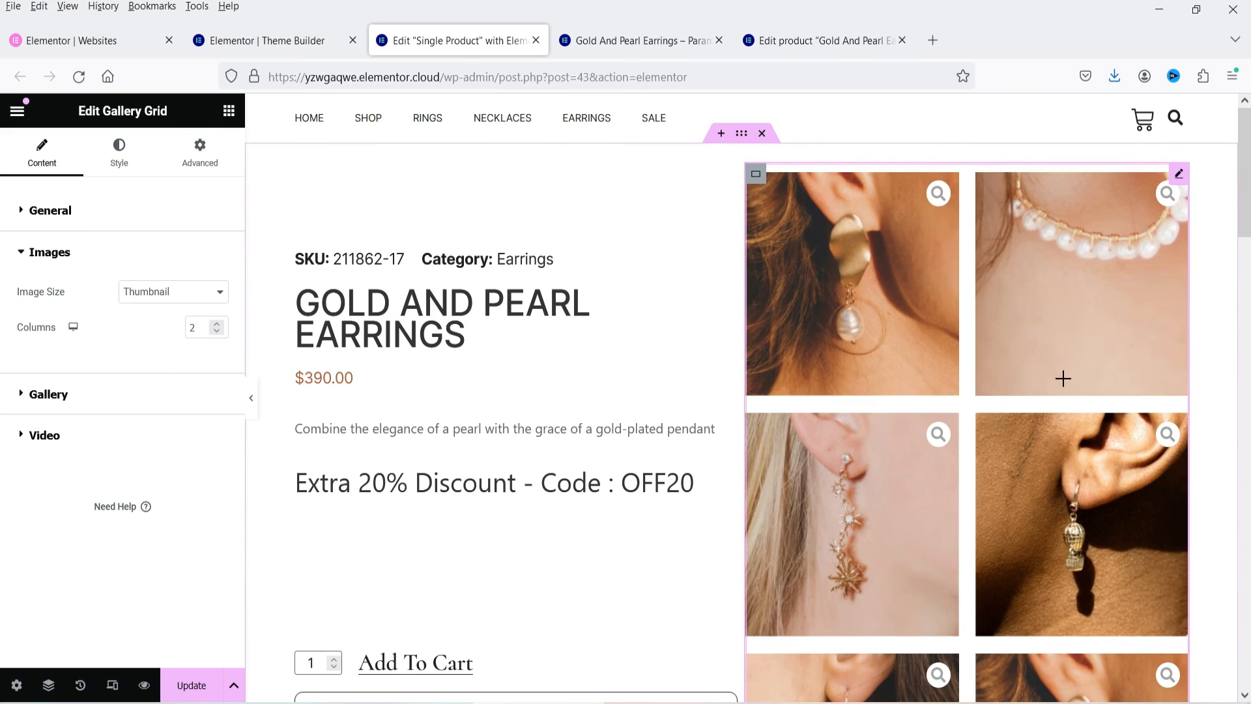
pyautogui.scroll(-1, 906, 367)
pyautogui.scroll(-4, 906, 366)
pyautogui.scroll(5, 907, 370)
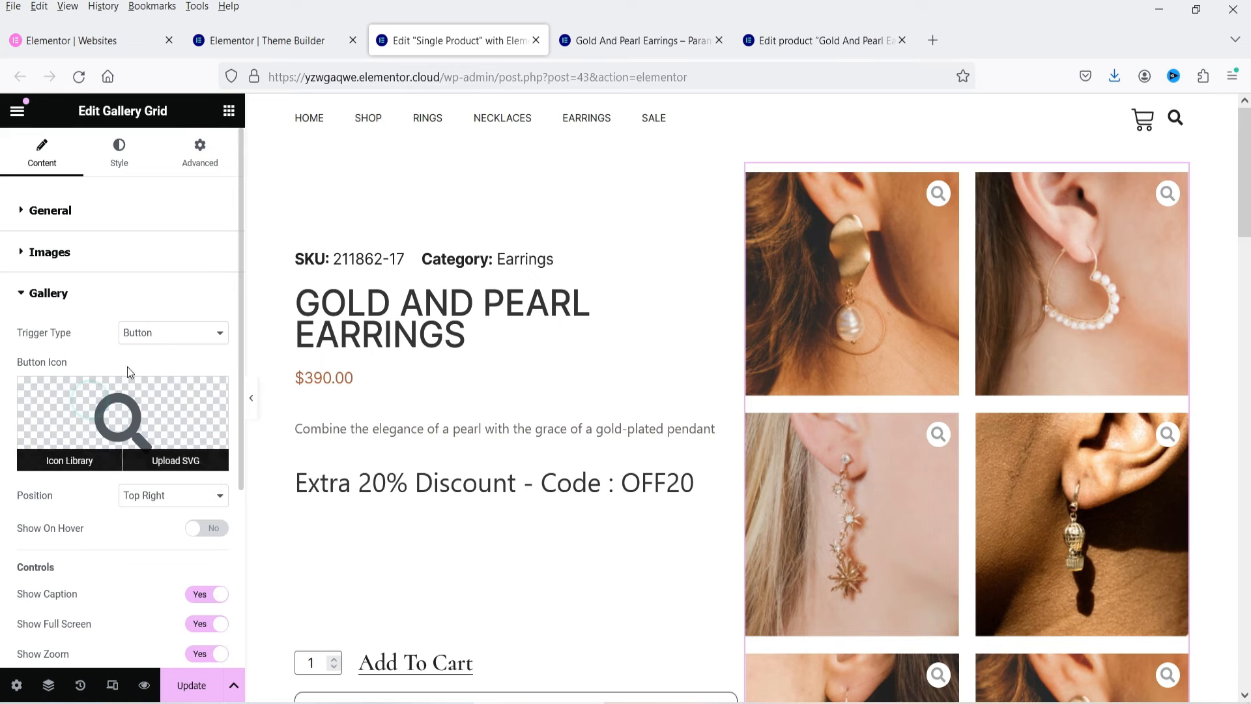
# Step: Display the product video at first place in the grid and turn on its Autoplay, Mute and Loop options
pyautogui.scroll(-5, 131, 423)
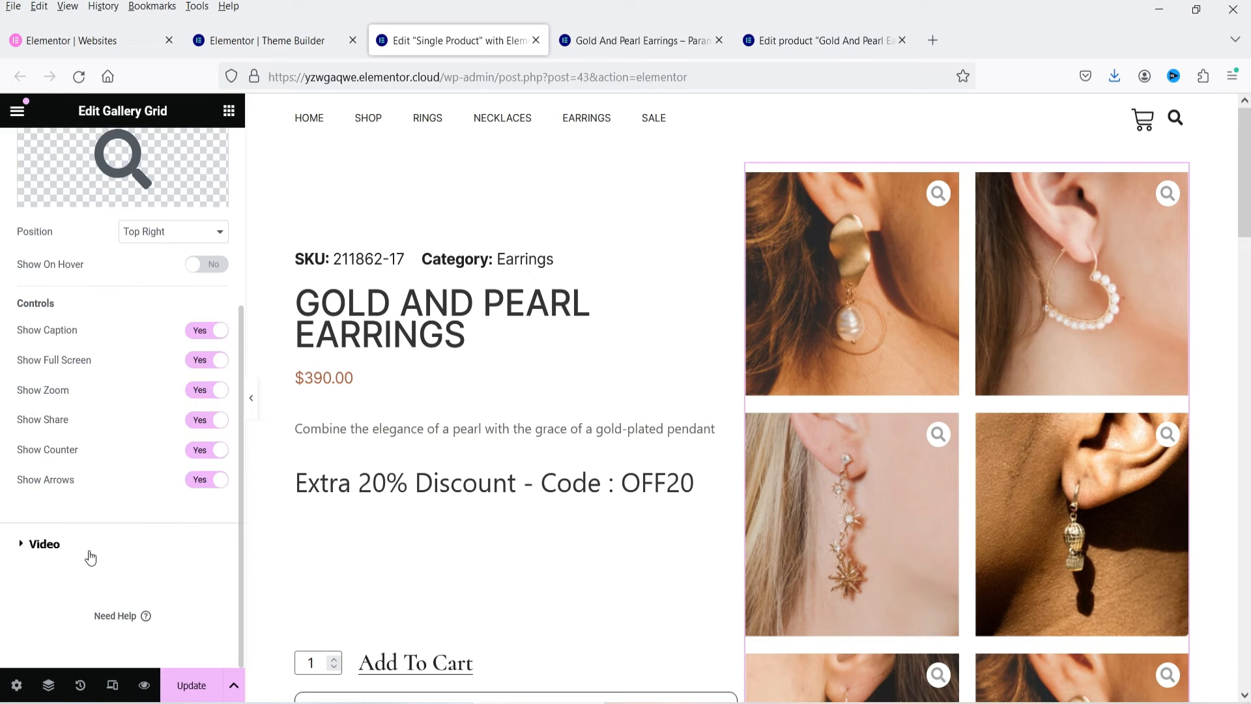
pyautogui.click(88, 554)
pyautogui.click(215, 467)
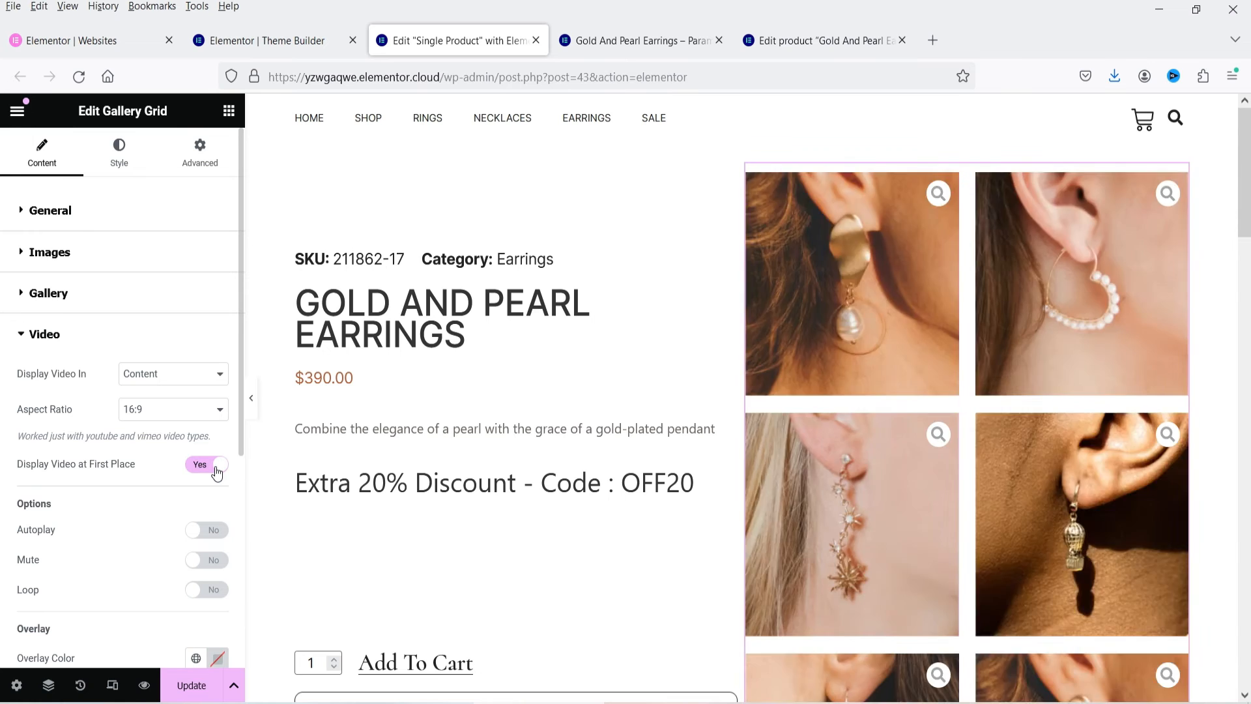
pyautogui.click(207, 531)
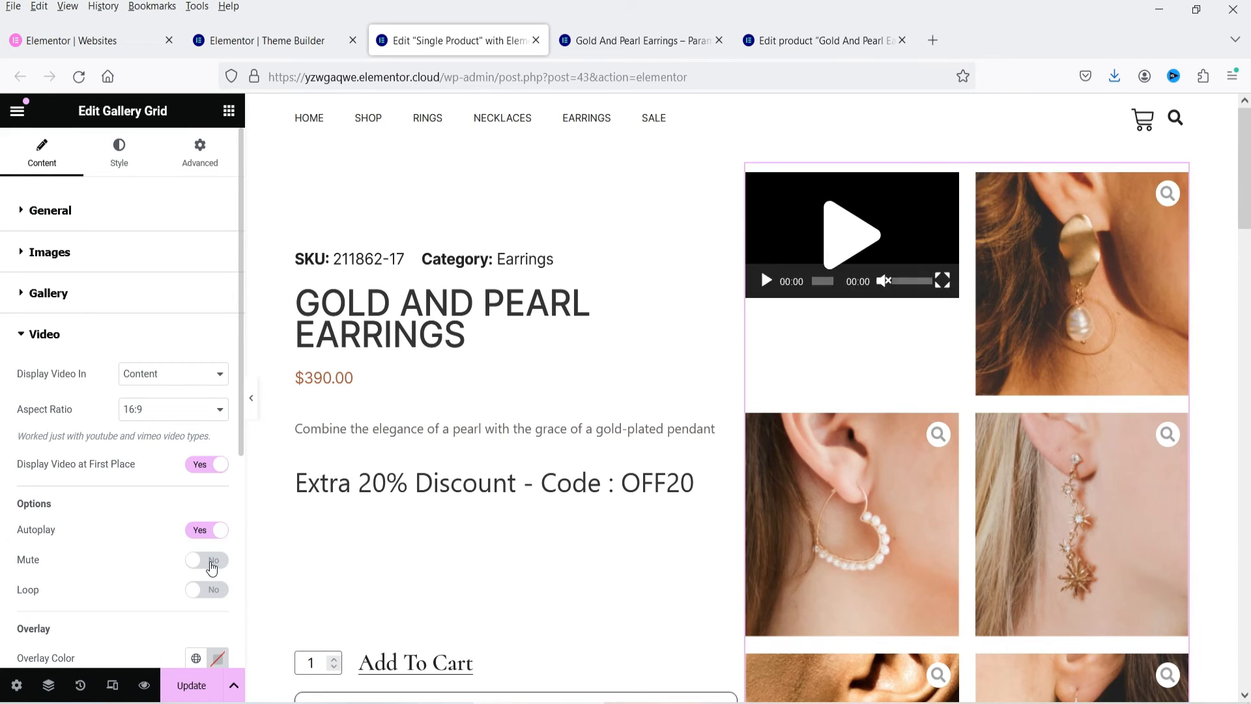
pyautogui.click(207, 561)
pyautogui.click(209, 590)
pyautogui.scroll(-4, 121, 518)
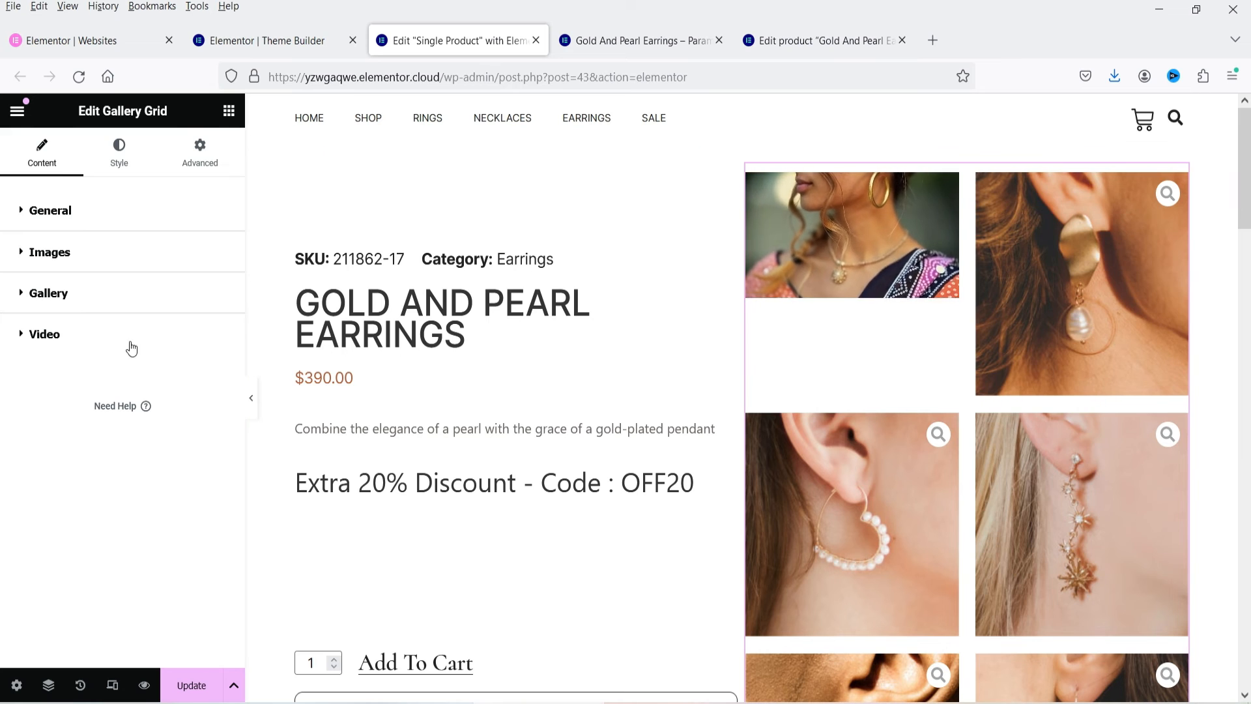
# Step: Review the grid's Columns and Images style options and reload the live product page to check the gallery grid
pyautogui.click(118, 160)
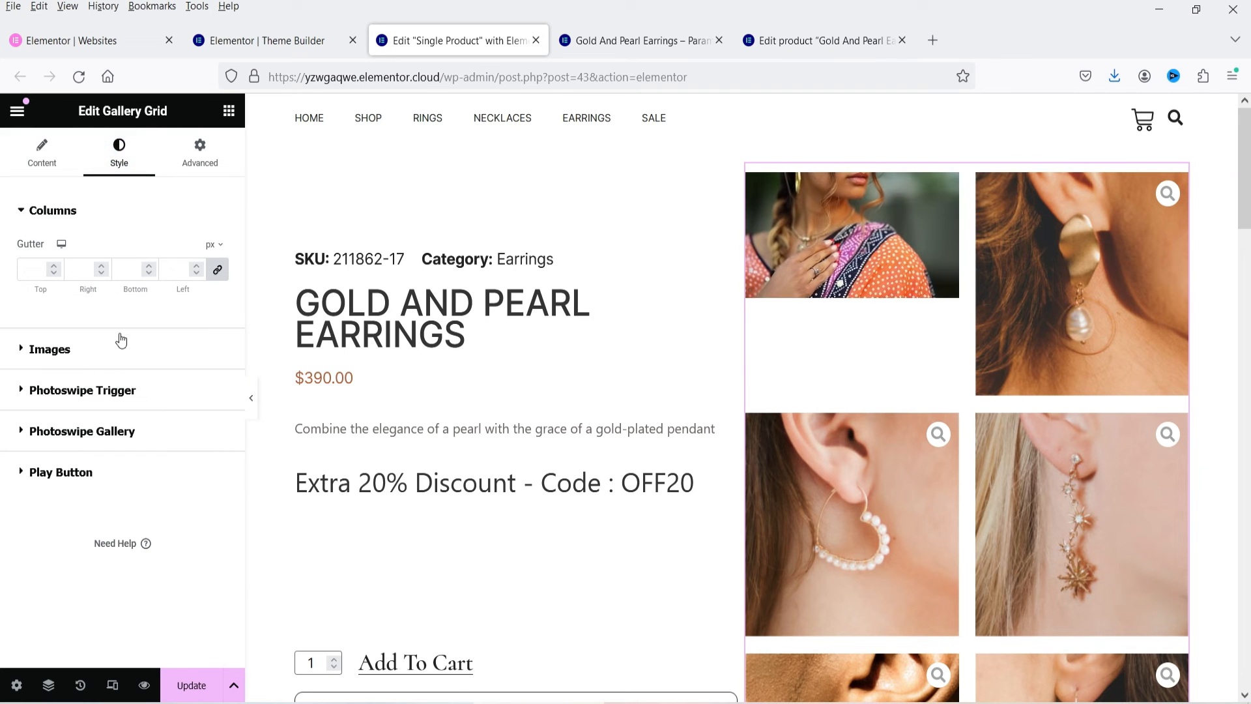
pyautogui.click(86, 356)
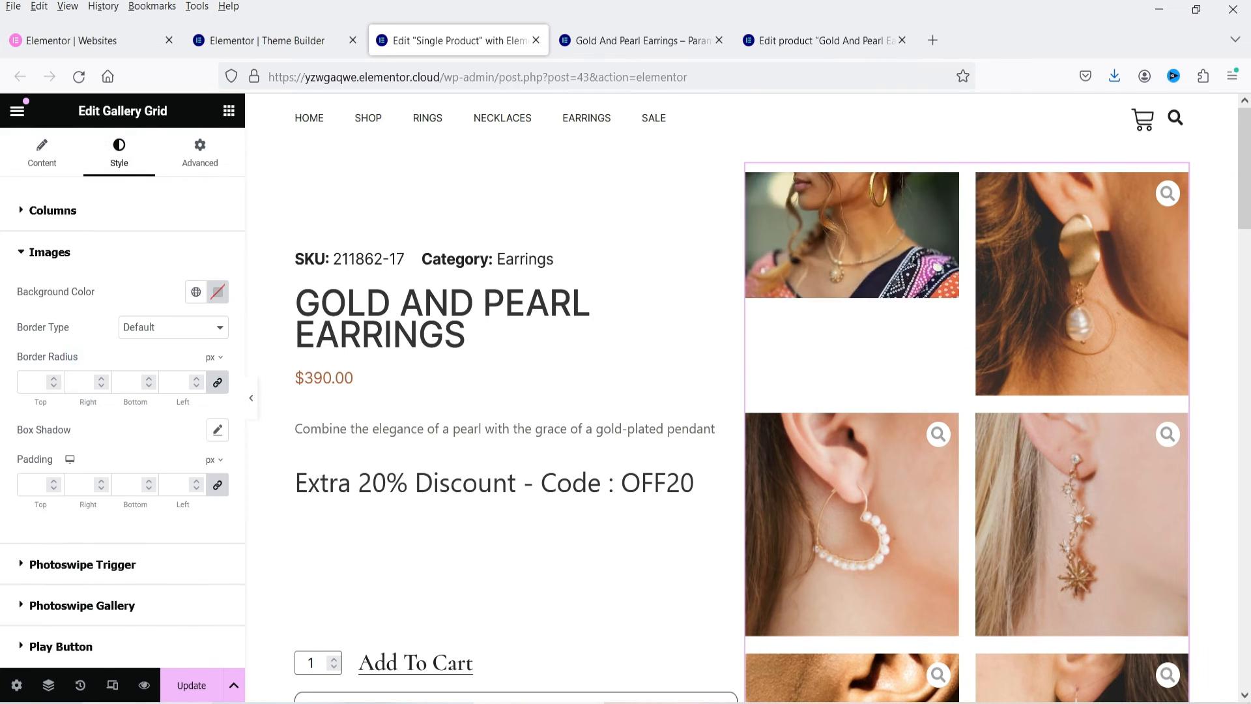
pyautogui.click(648, 43)
pyautogui.click(80, 77)
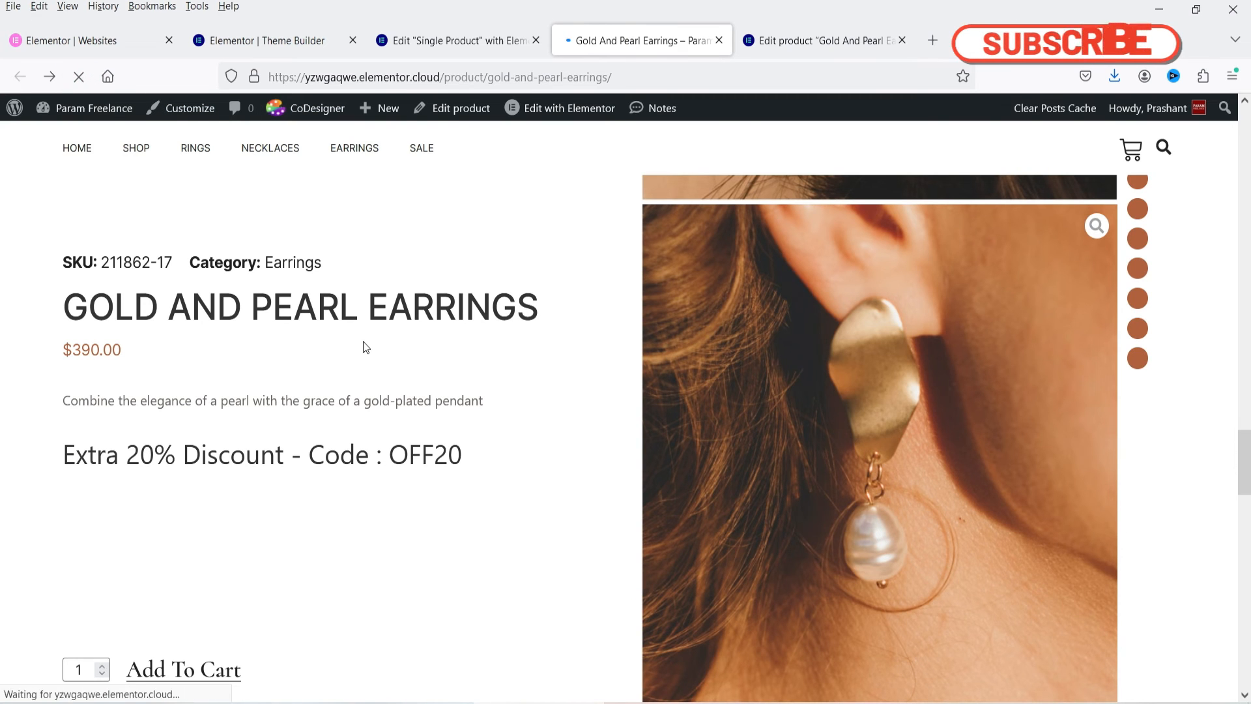
pyautogui.scroll(15, 366, 349)
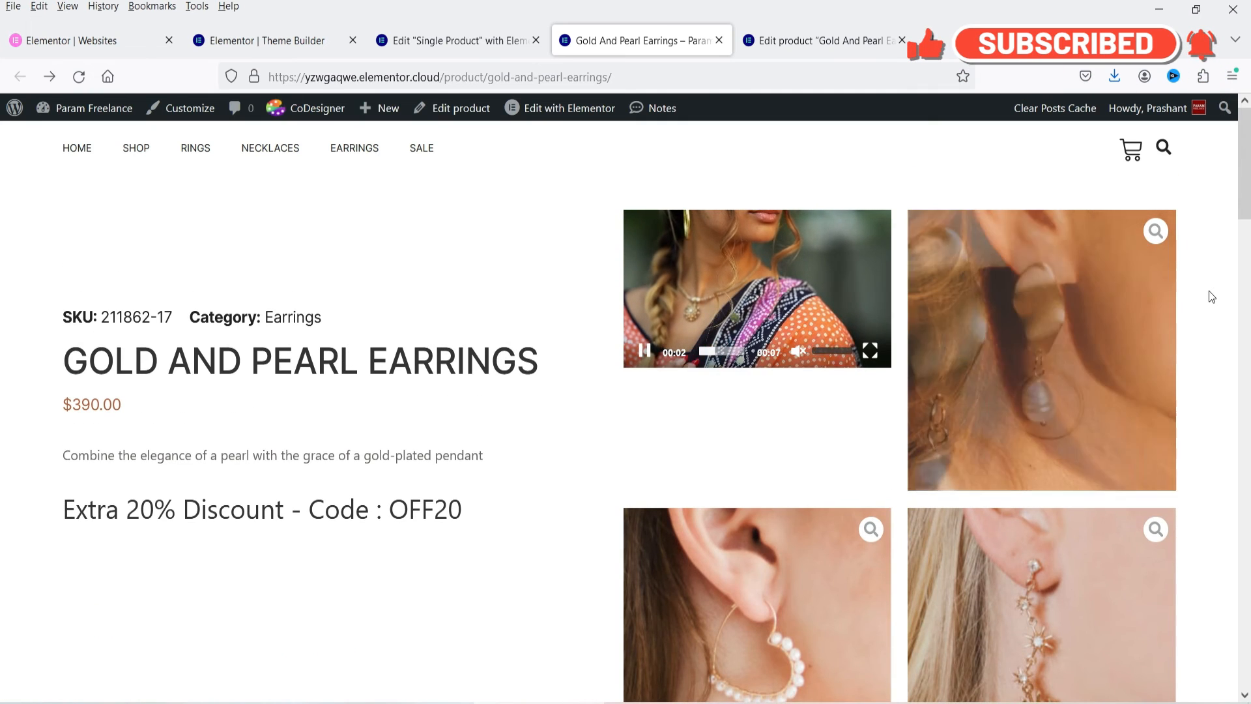
# Step: Examine the gallery grid along the live product page and view the first earring image in the full-size lightbox
pyautogui.scroll(-10, 829, 505)
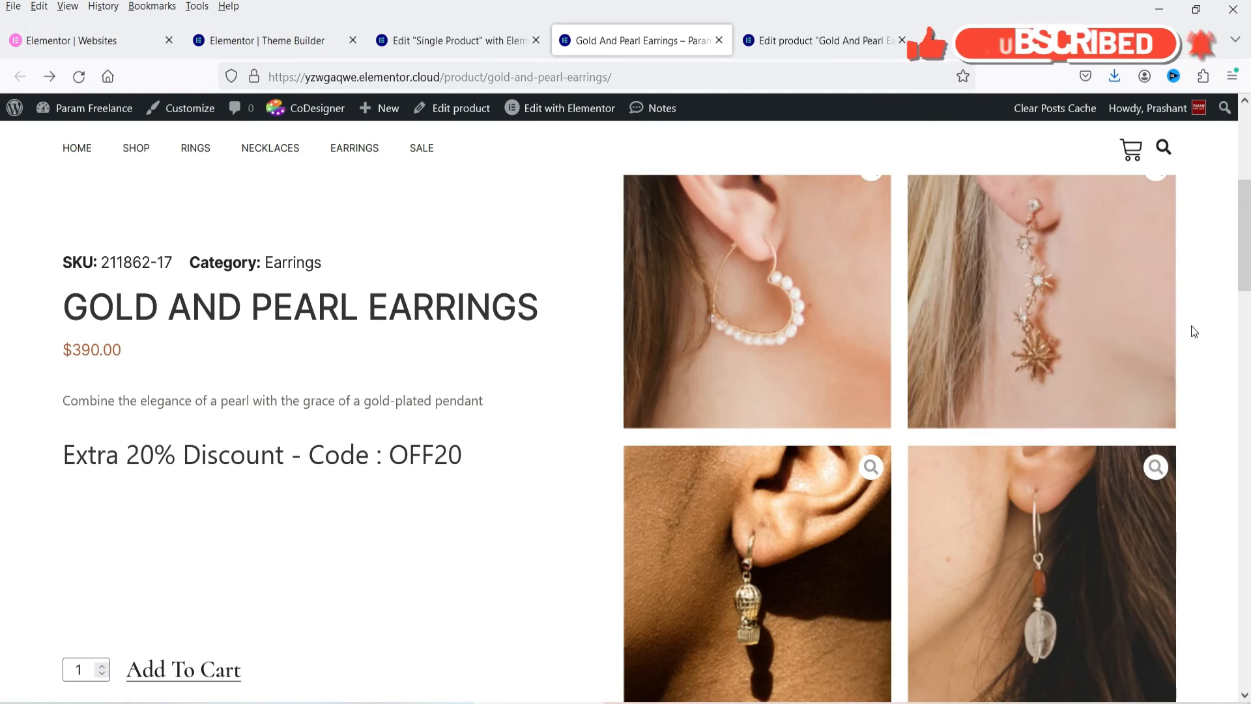
pyautogui.scroll(10, 764, 342)
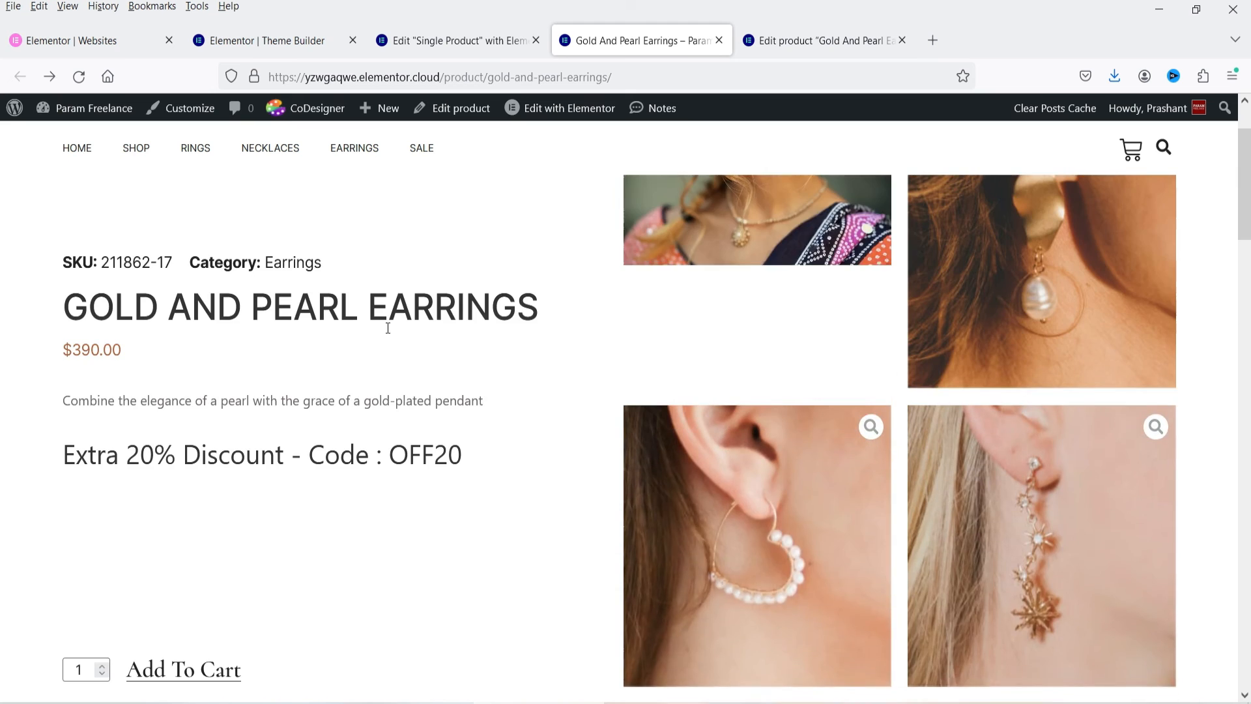
pyautogui.scroll(-6, 470, 265)
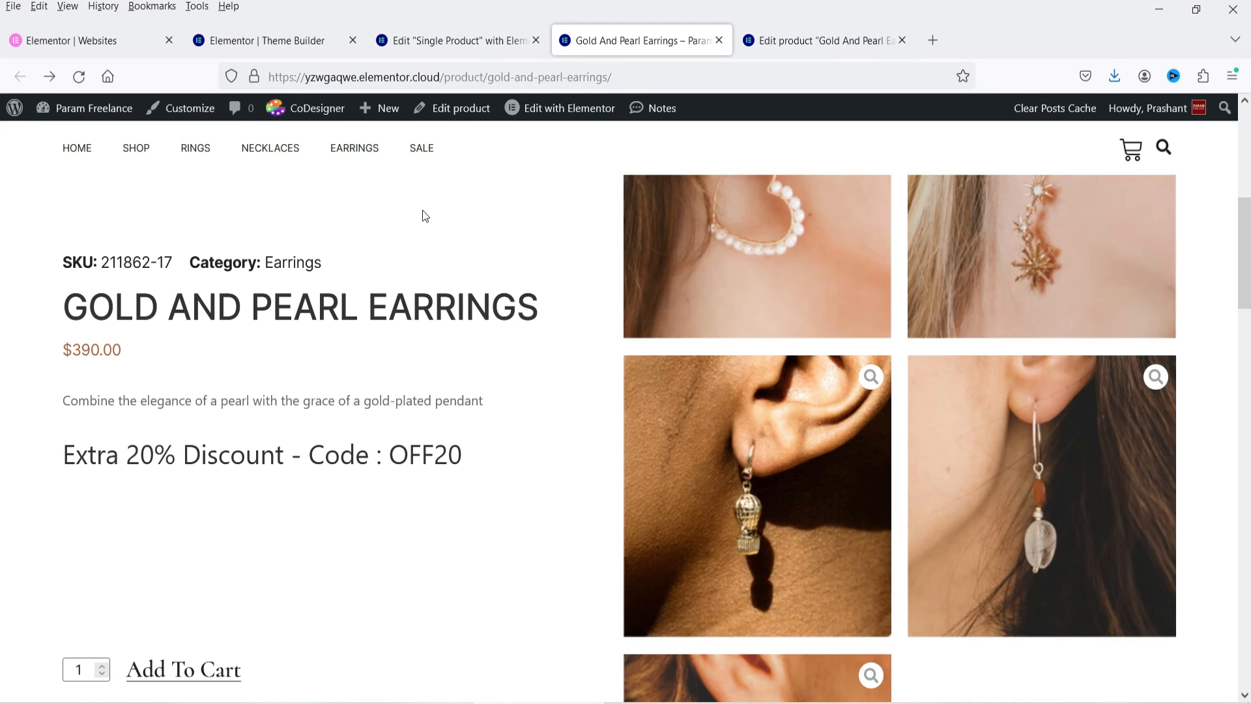
pyautogui.scroll(-5, 838, 277)
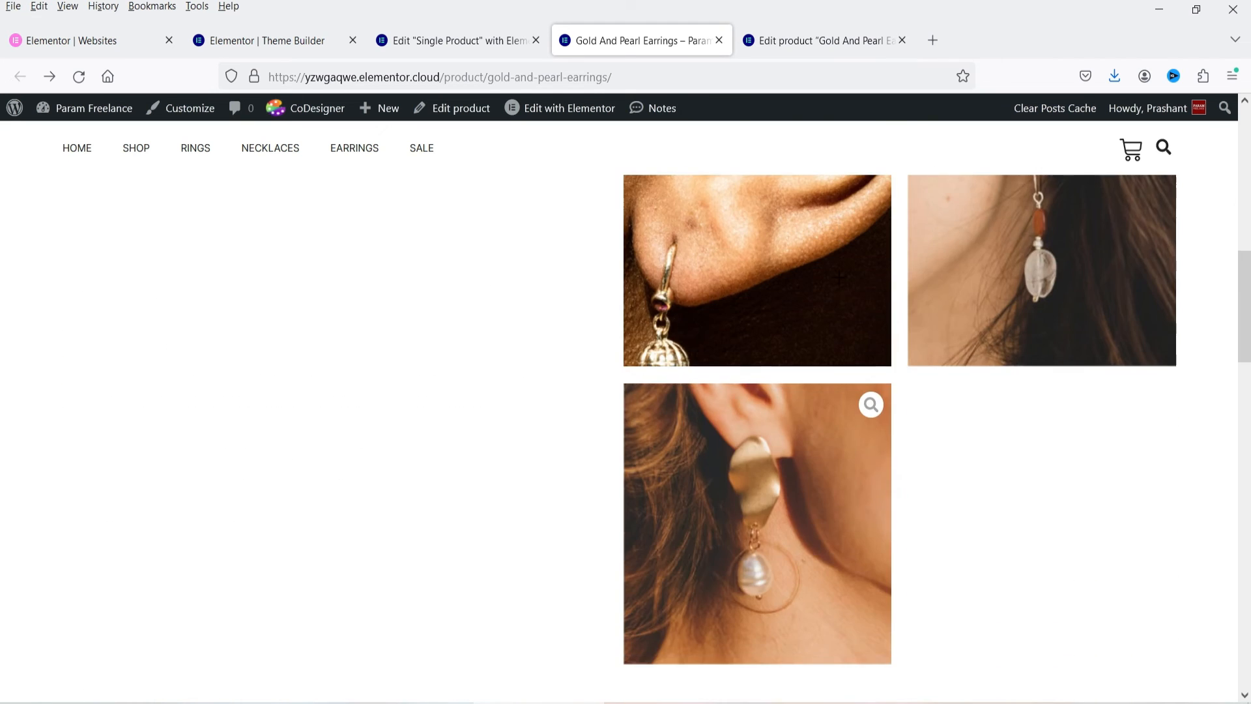
pyautogui.scroll(3, 839, 277)
pyautogui.scroll(-8, 838, 273)
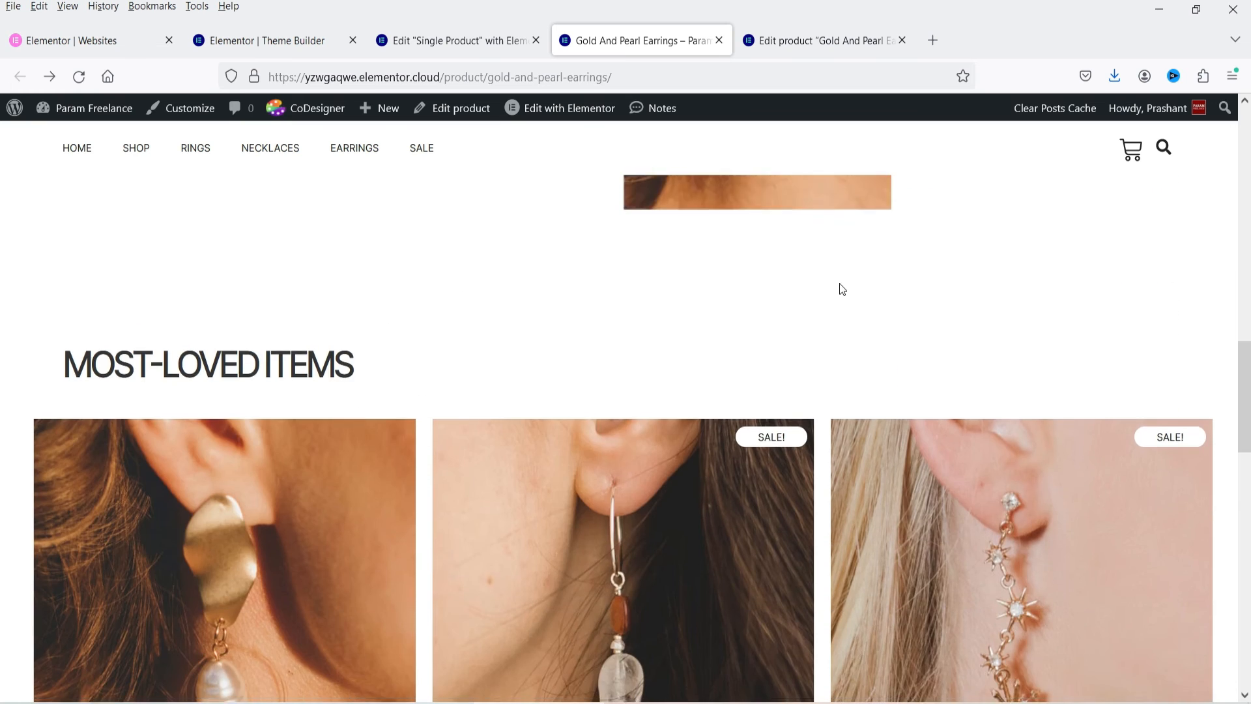
pyautogui.scroll(2, 838, 288)
pyautogui.scroll(4, 840, 284)
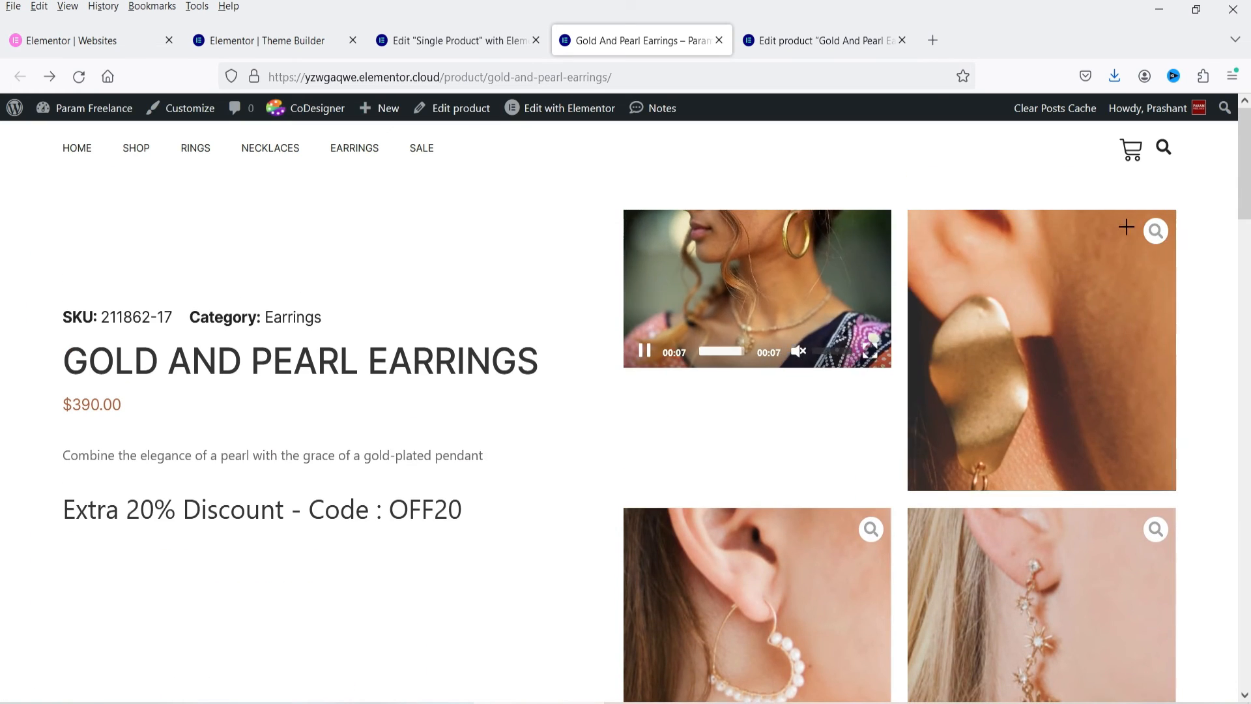
pyautogui.click(1155, 233)
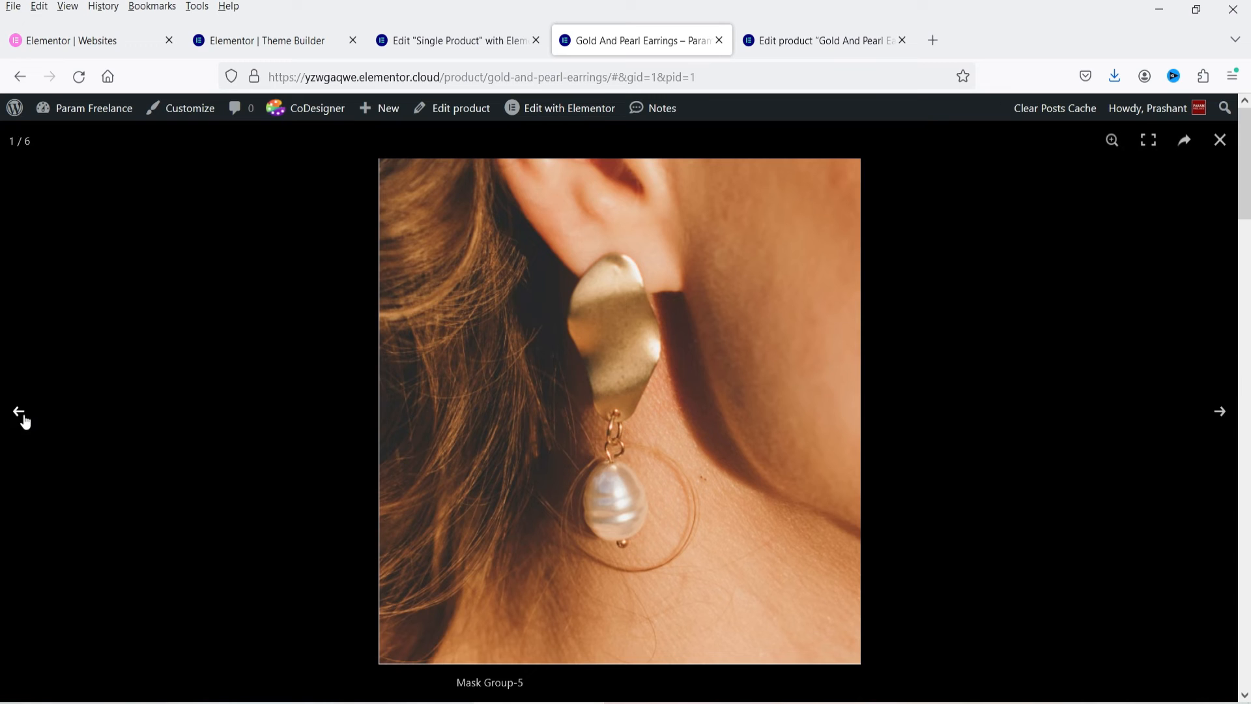
pyautogui.press('Escape')
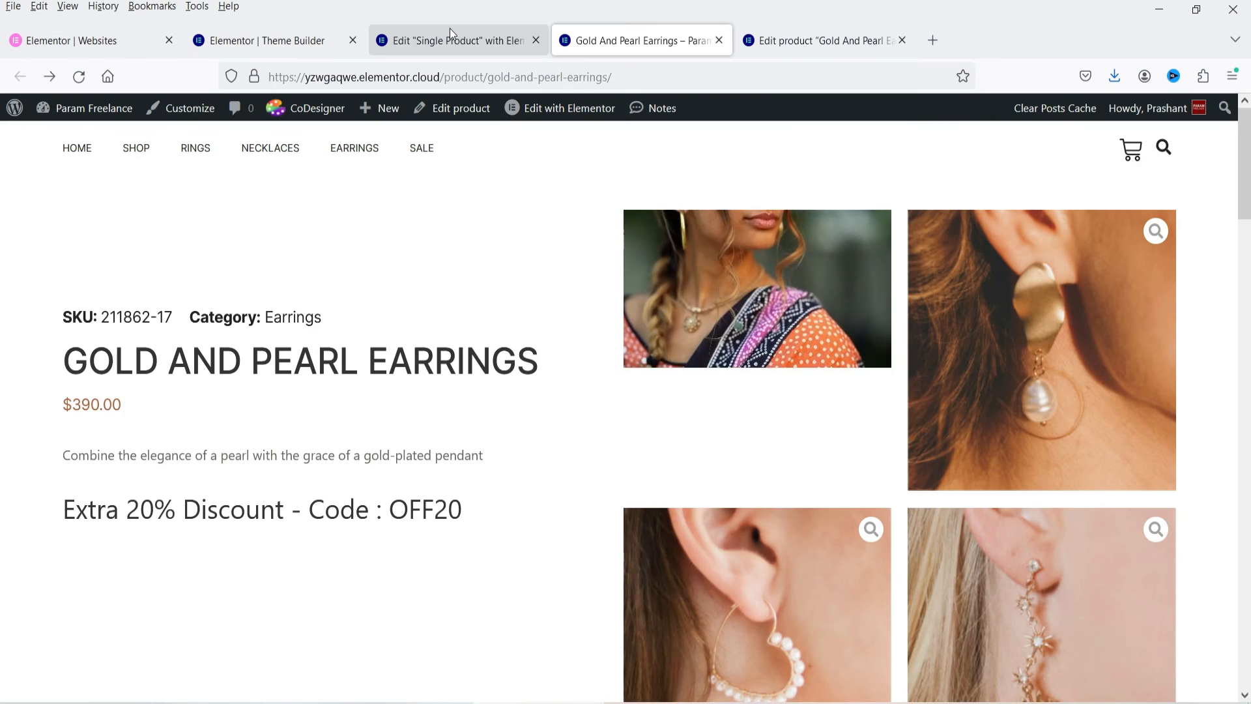
# Step: Delete the Gallery Grid from the Single Product template and add a Gallery Modern widget in its place
pyautogui.click(449, 34)
pyautogui.rightClick(1176, 177)
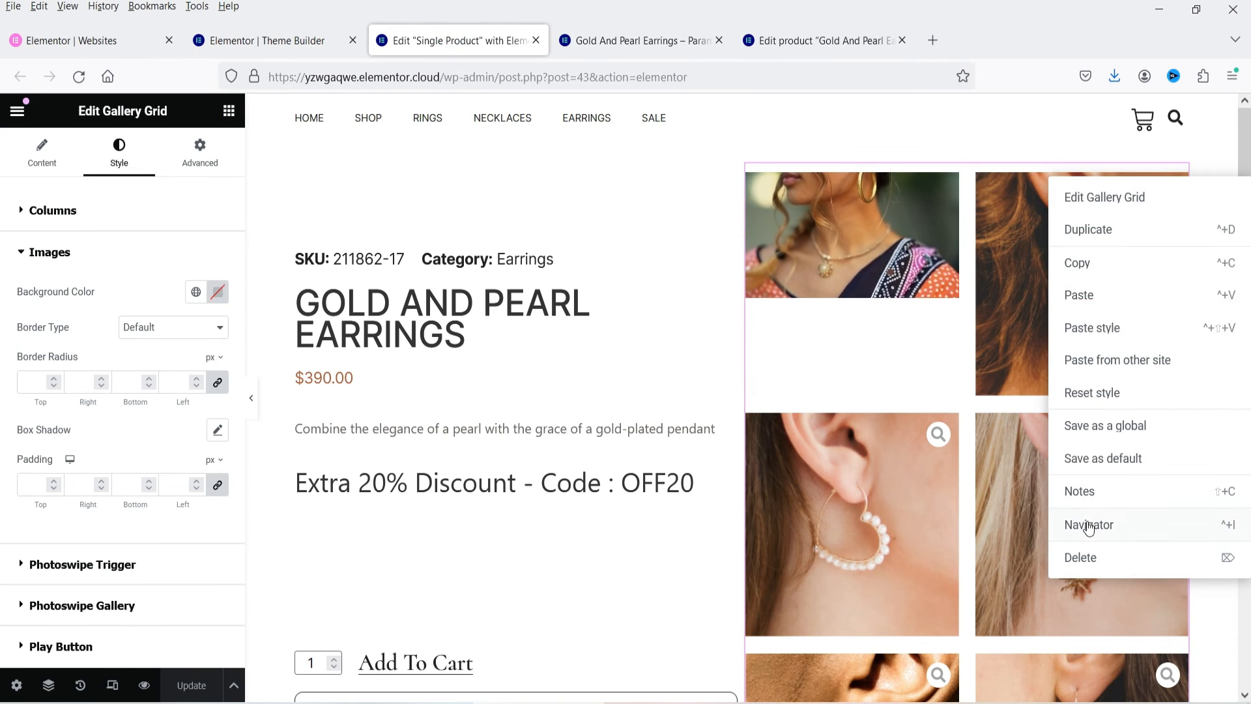
pyautogui.click(1090, 557)
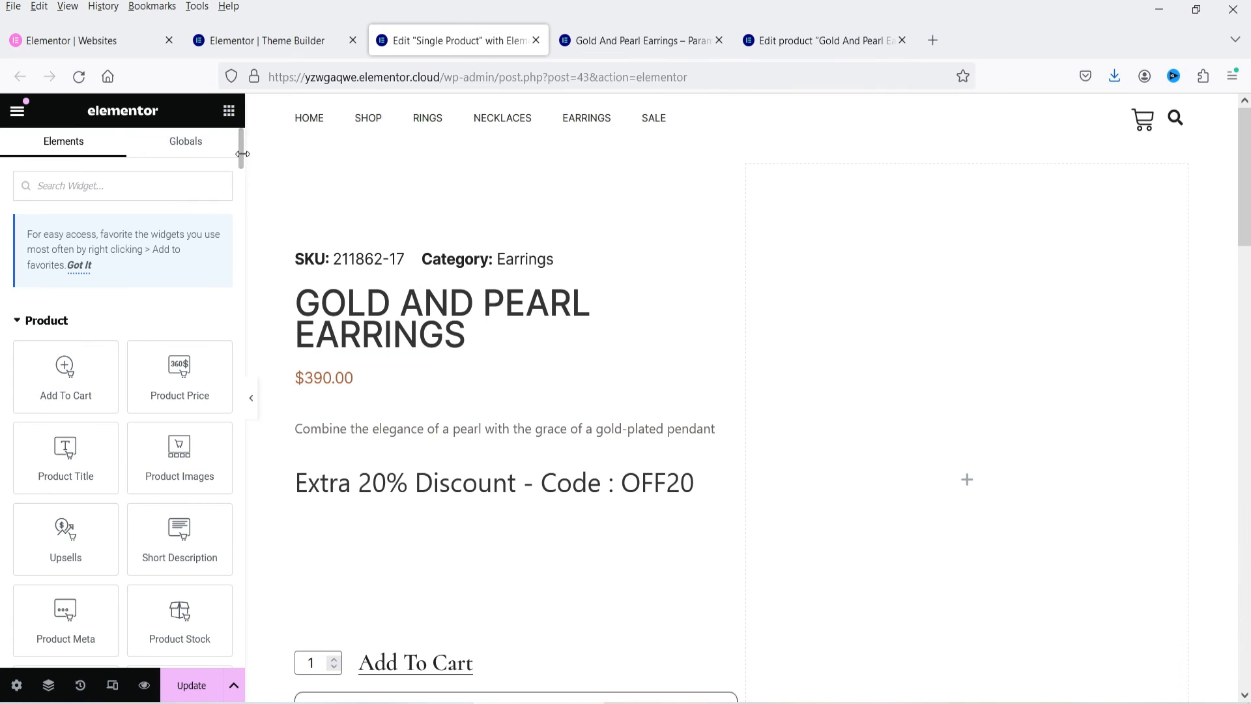
pyautogui.scroll(-15, 185, 533)
pyautogui.moveTo(454, 445); pyautogui.dragTo(906, 446)
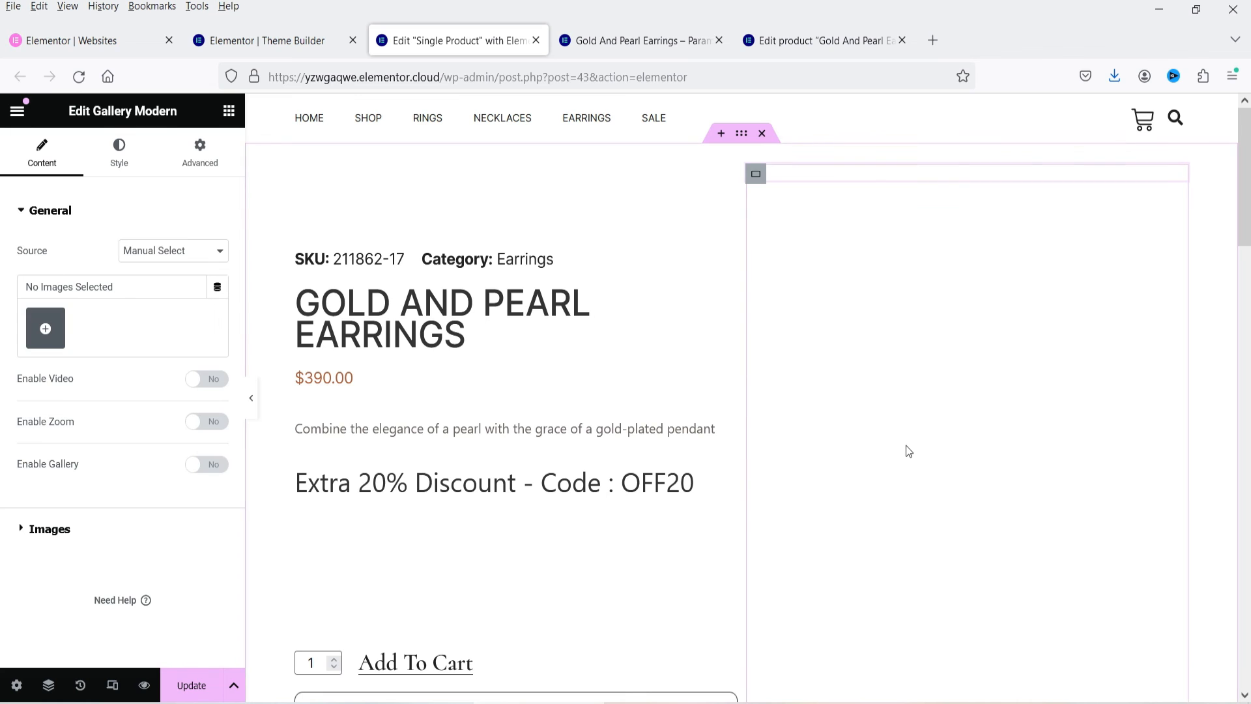
# Step: Set the Gallery Modern source to WooCommerce Products and enable both Zoom and Gallery
pyautogui.click(141, 250)
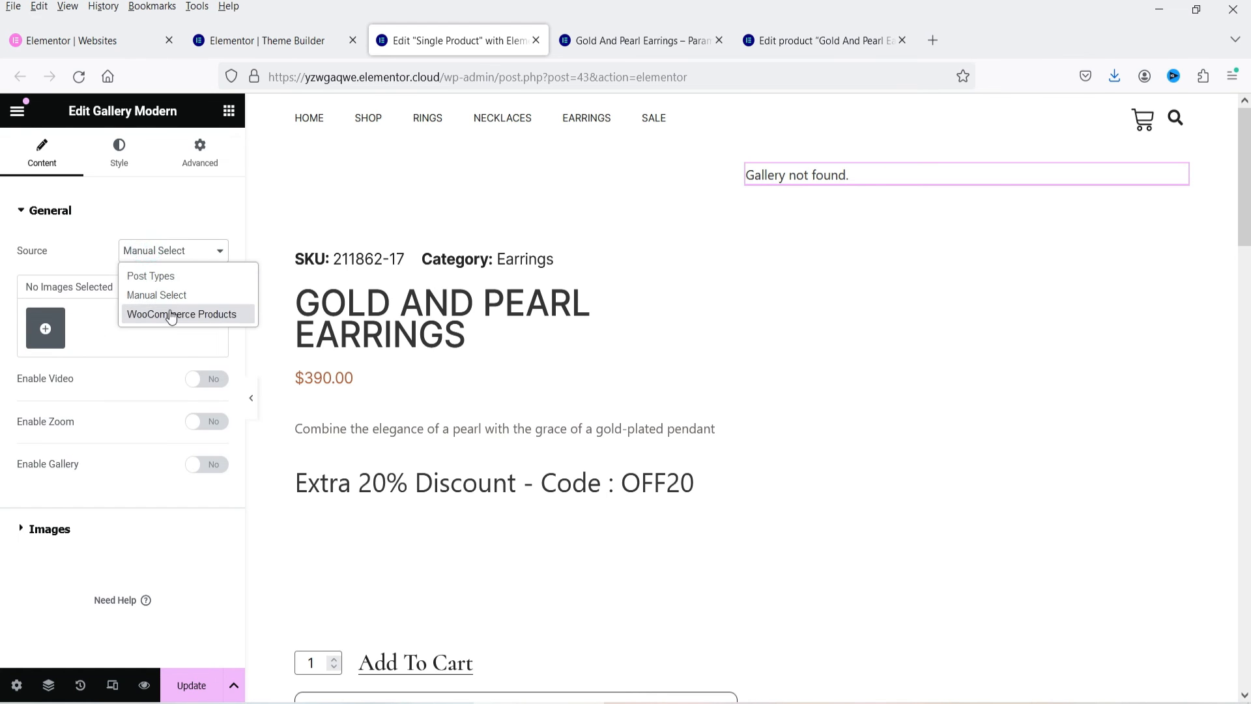
pyautogui.click(170, 311)
pyautogui.click(203, 361)
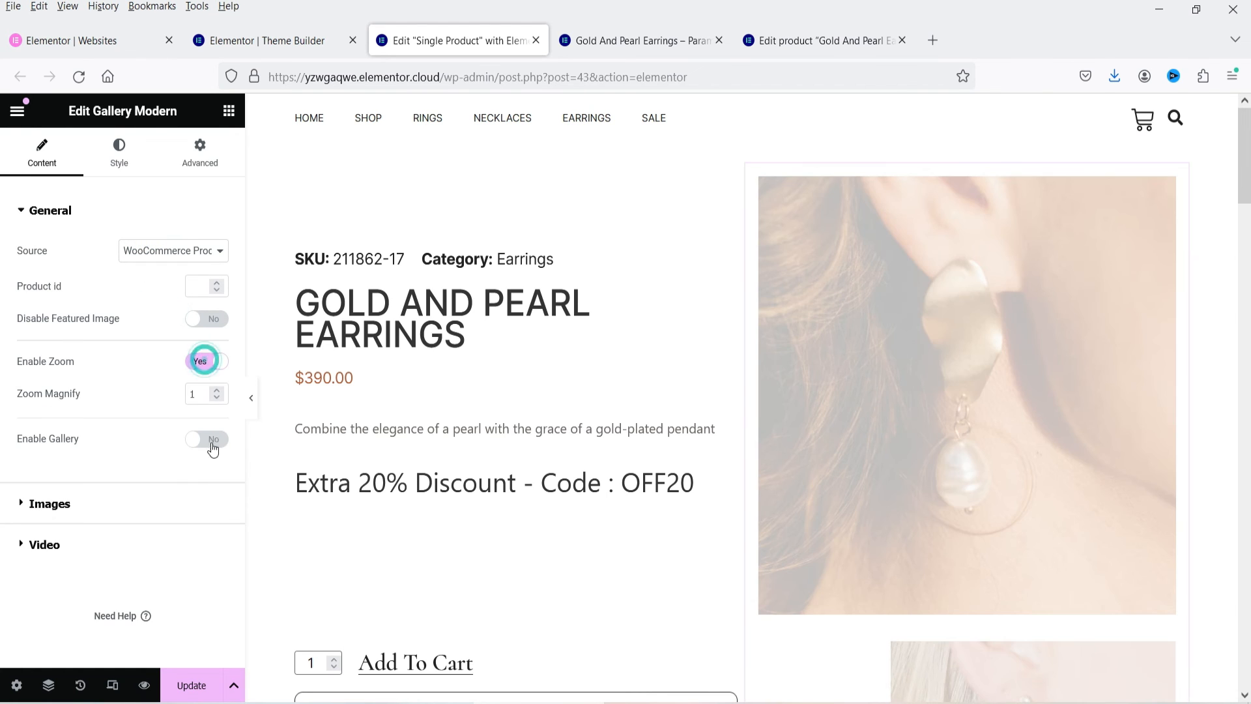
# Step: Choose an image size for the Gallery Modern images and review the gallery's trigger button and control options
pyautogui.click(131, 507)
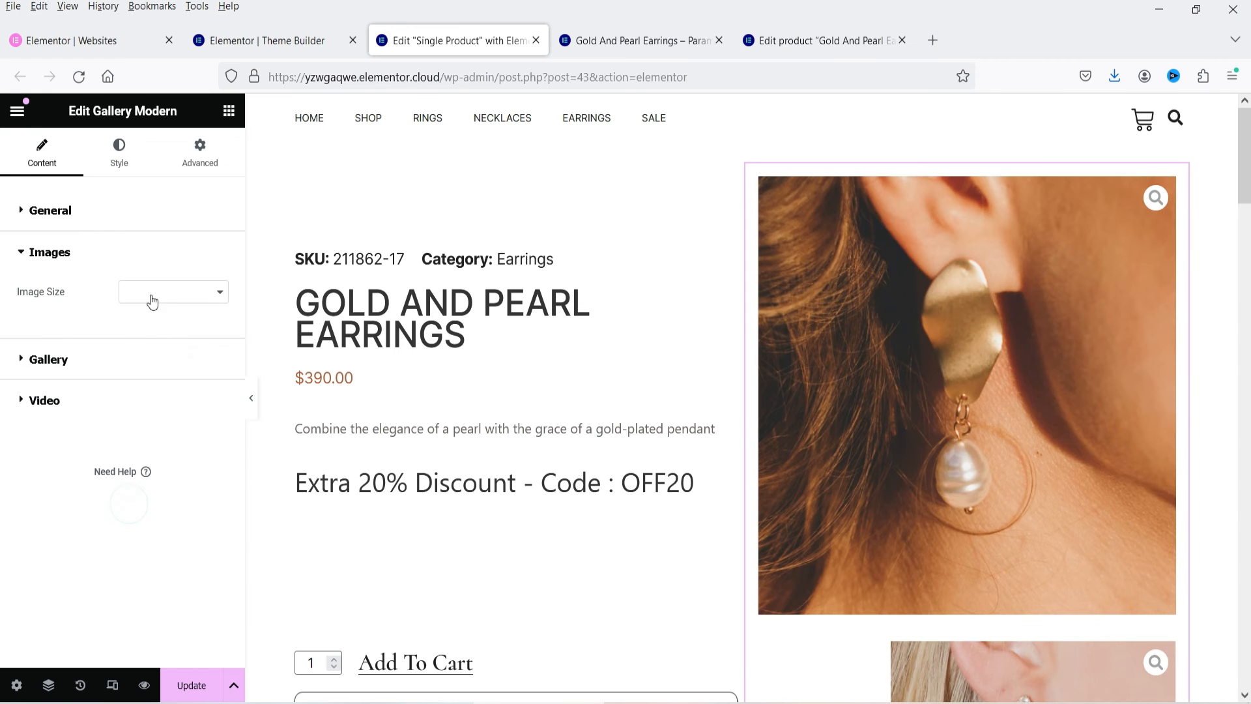
pyautogui.click(154, 292)
pyautogui.click(174, 322)
pyautogui.click(90, 365)
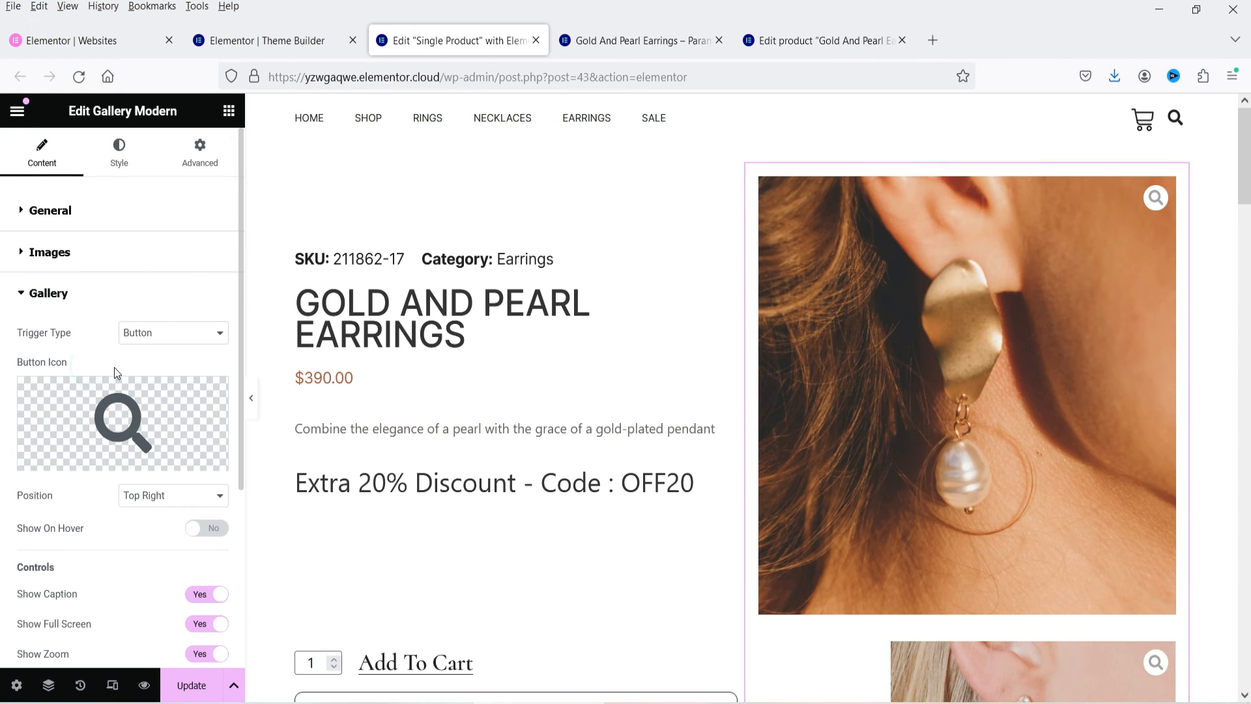
pyautogui.scroll(-3, 68, 400)
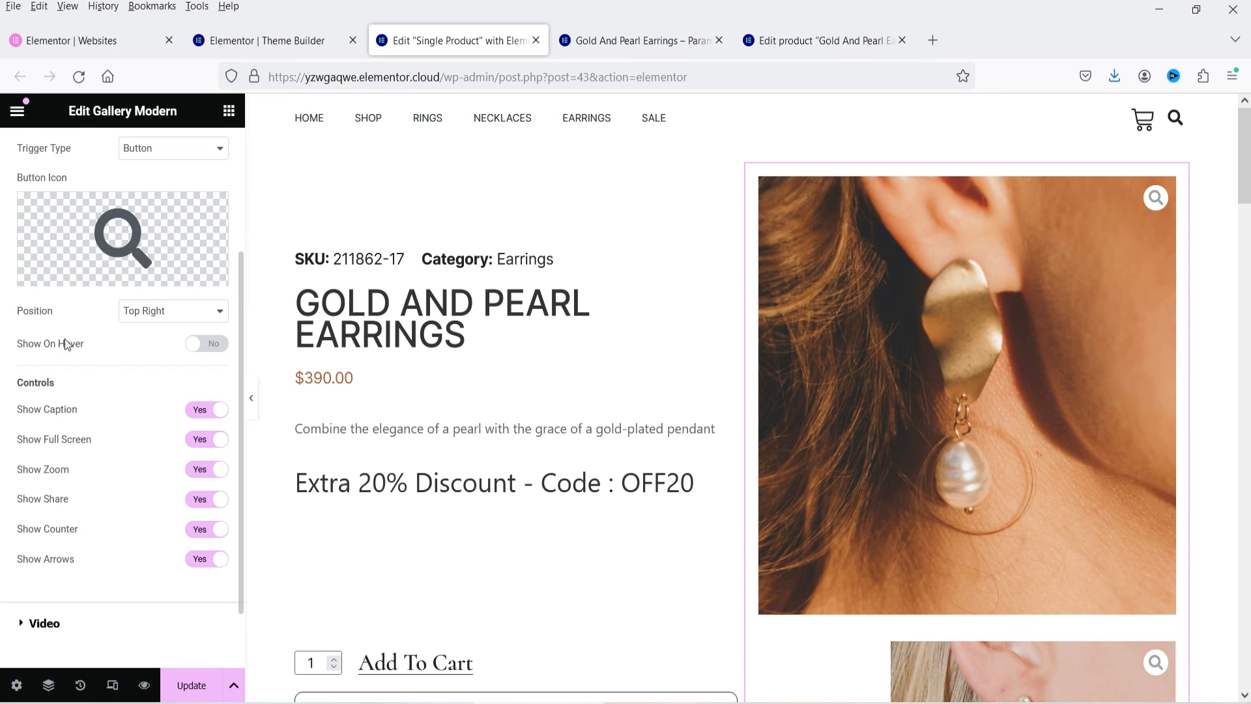
pyautogui.scroll(-2, 65, 341)
# Step: Display the product video at first place in the modern gallery and turn on Autoplay, Mute and Loop
pyautogui.click(67, 547)
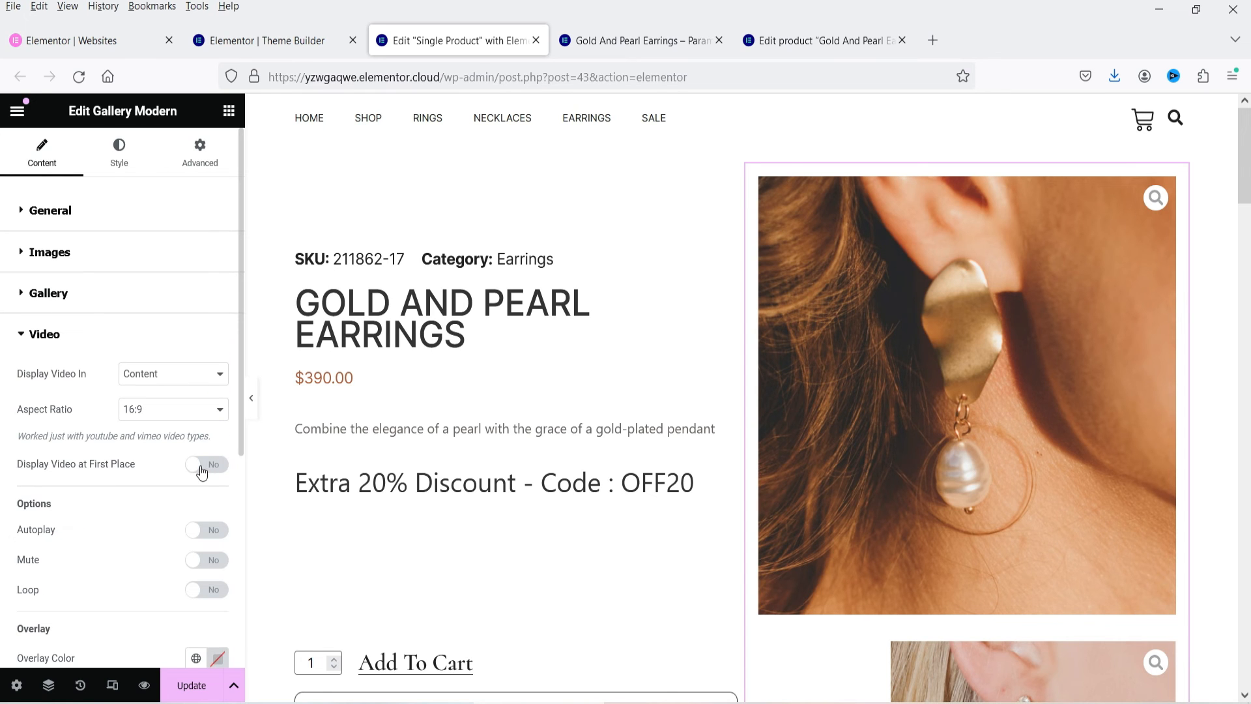
pyautogui.click(206, 465)
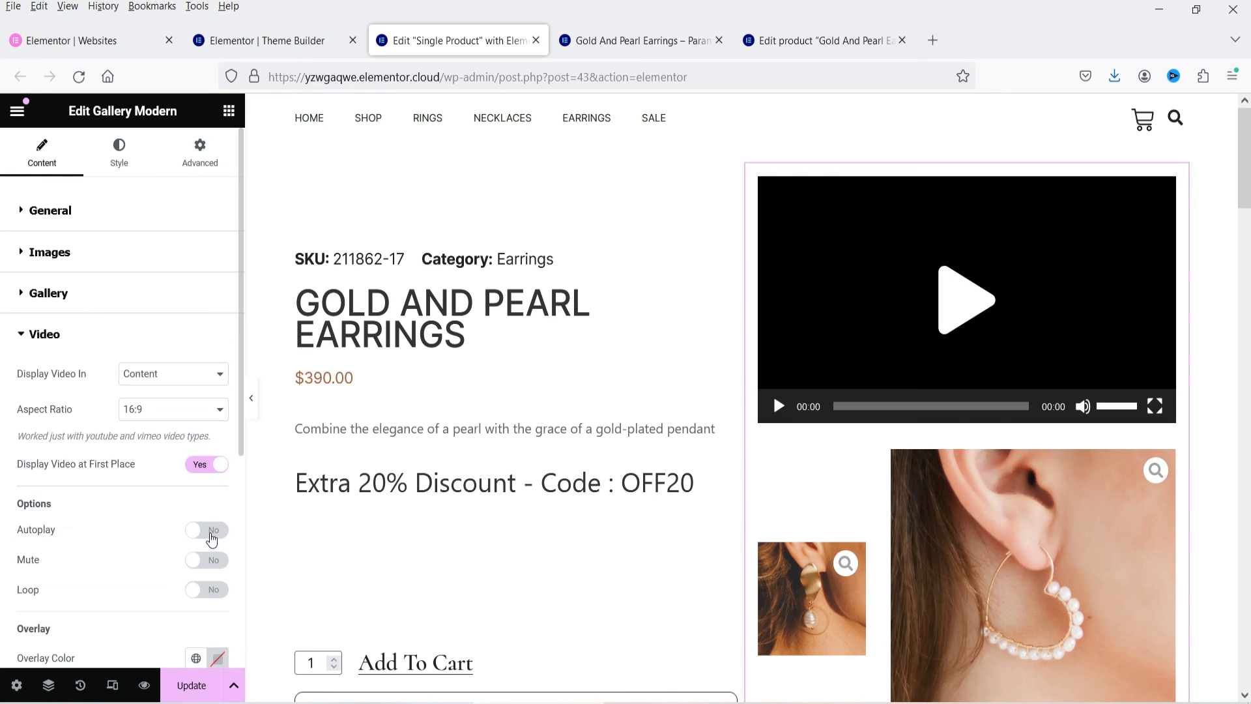
pyautogui.click(209, 530)
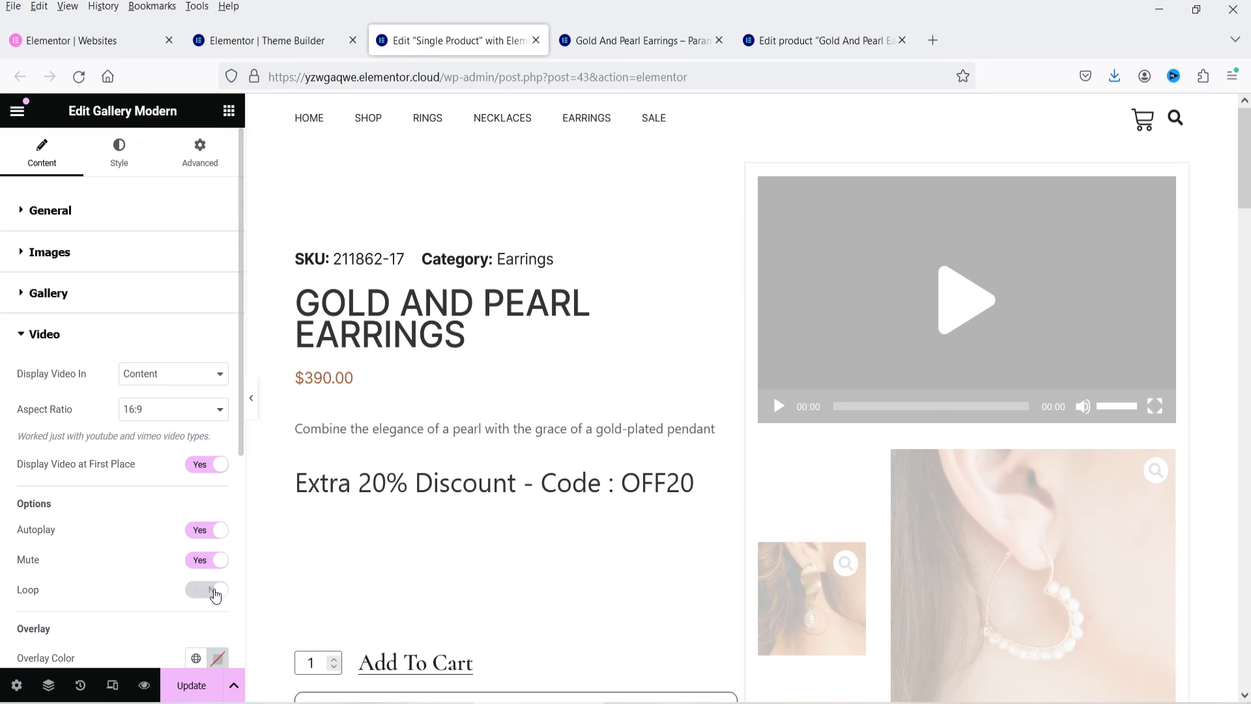
pyautogui.click(215, 594)
# Step: Examine the modern gallery's remaining video options and the arrangement of its video and images in the template preview
pyautogui.scroll(-3, 92, 461)
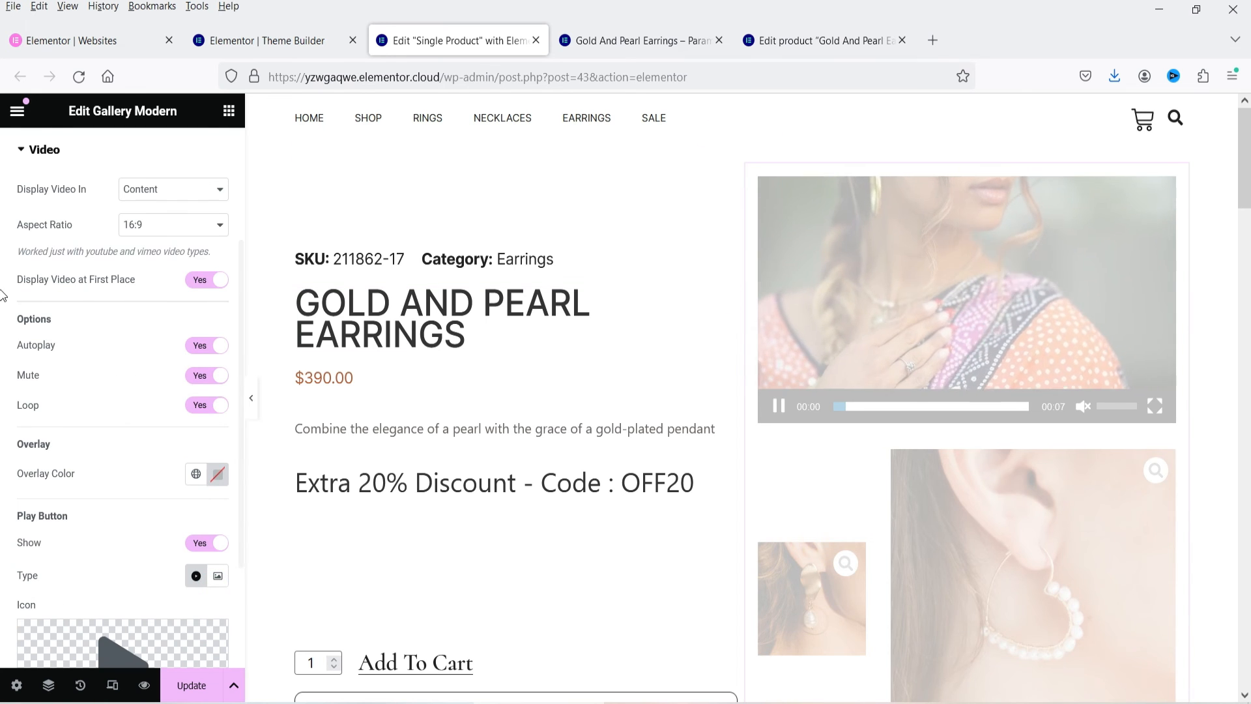
pyautogui.scroll(-5, 1239, 410)
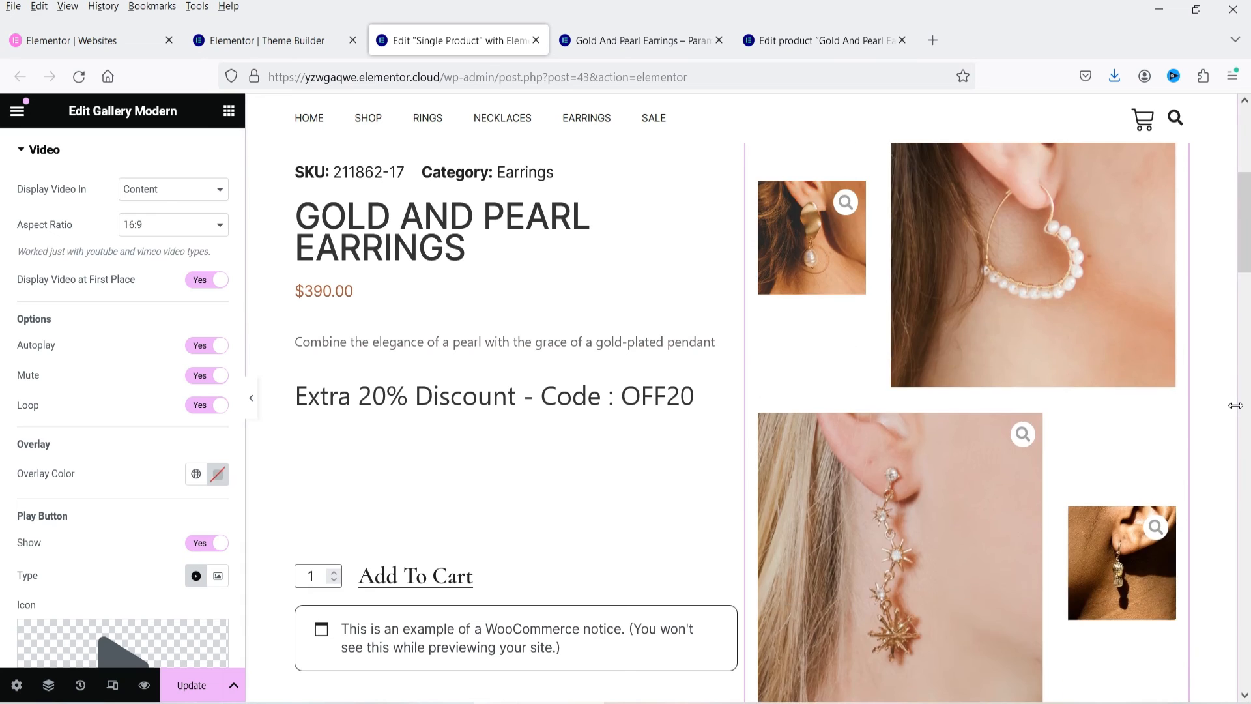
pyautogui.scroll(-9, 1236, 405)
pyautogui.scroll(9, 1221, 405)
pyautogui.scroll(2, 1213, 403)
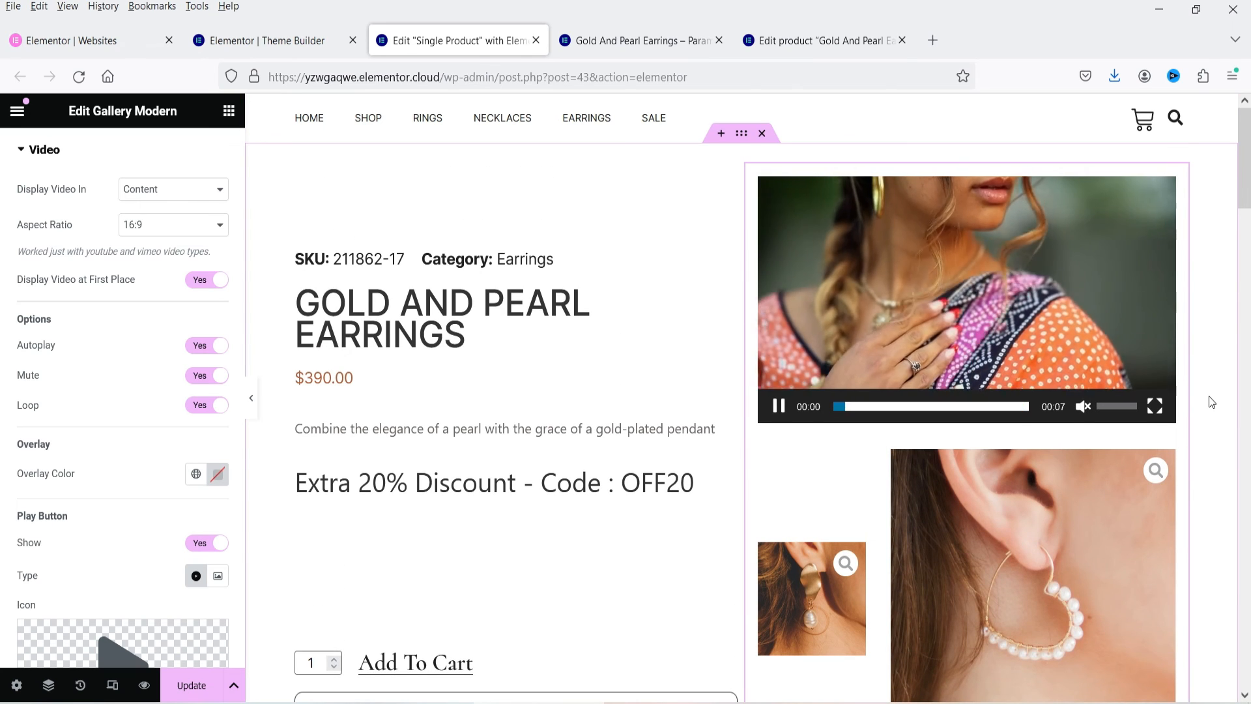
pyautogui.scroll(-8, 1210, 400)
pyautogui.scroll(5, 120, 187)
# Step: Set the gallery's Images Proportion 1 to 39% and Images Proportion 2 to 59%
pyautogui.click(115, 152)
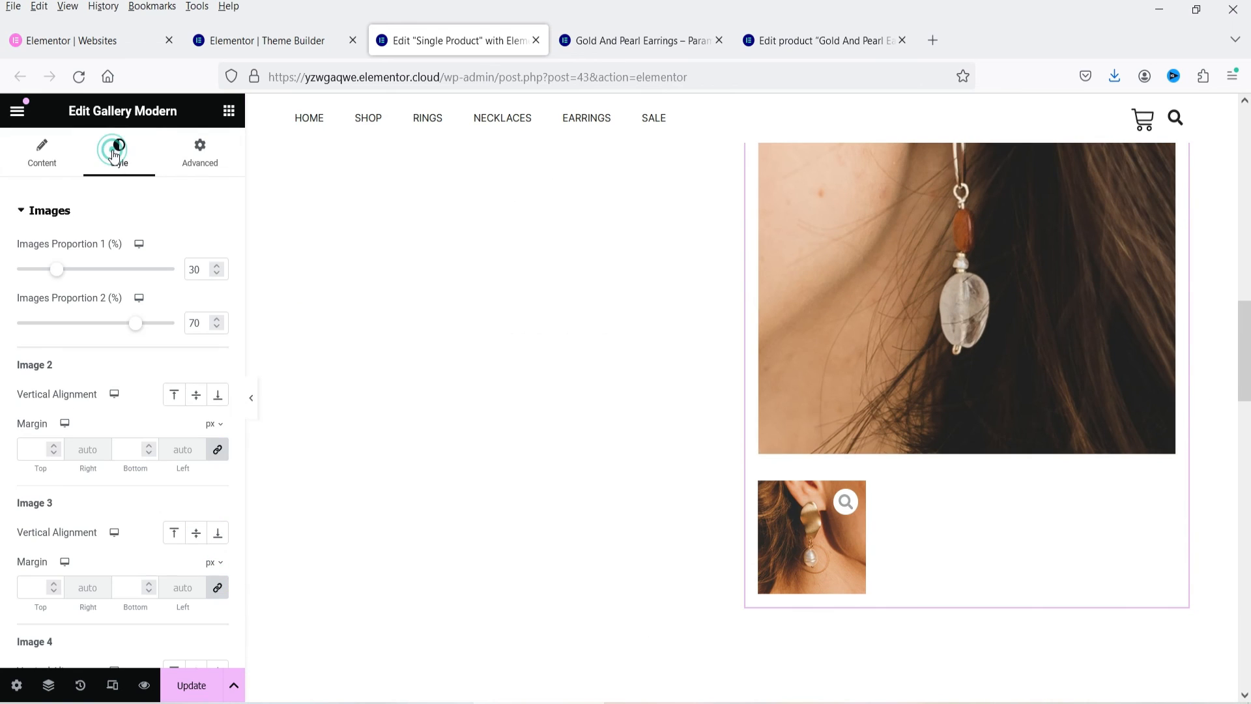
pyautogui.scroll(5, 1050, 384)
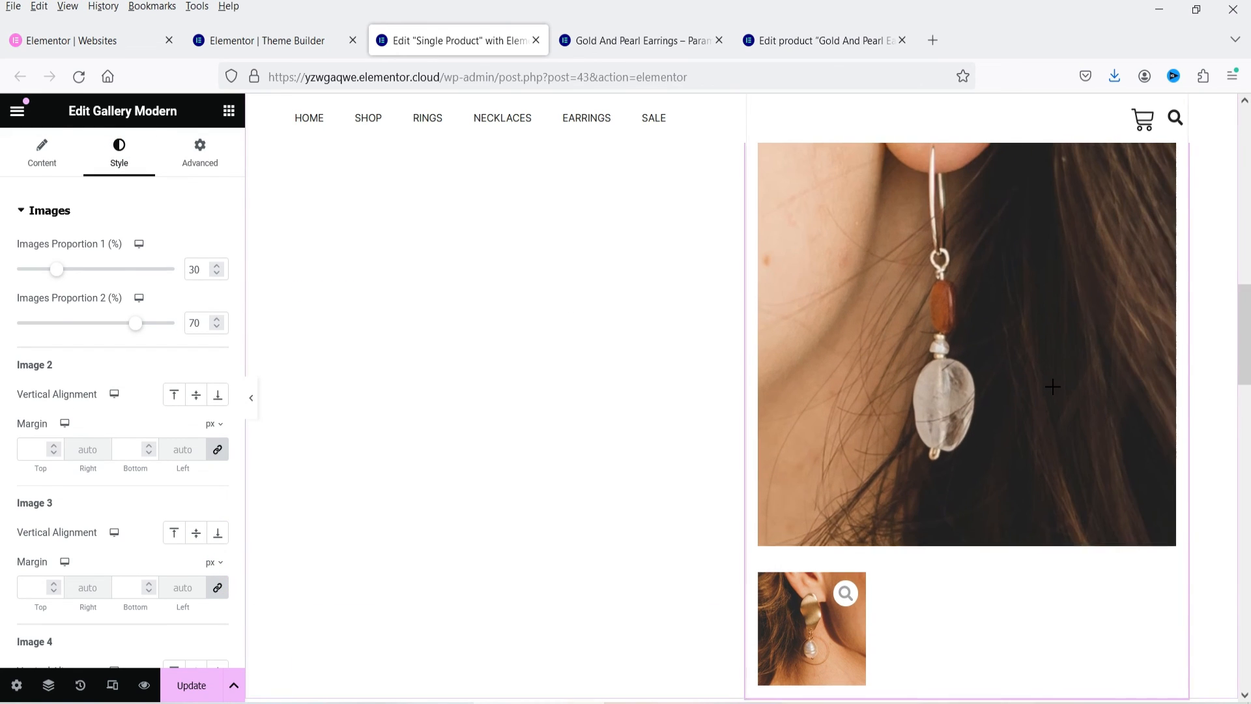
pyautogui.scroll(3, 1017, 363)
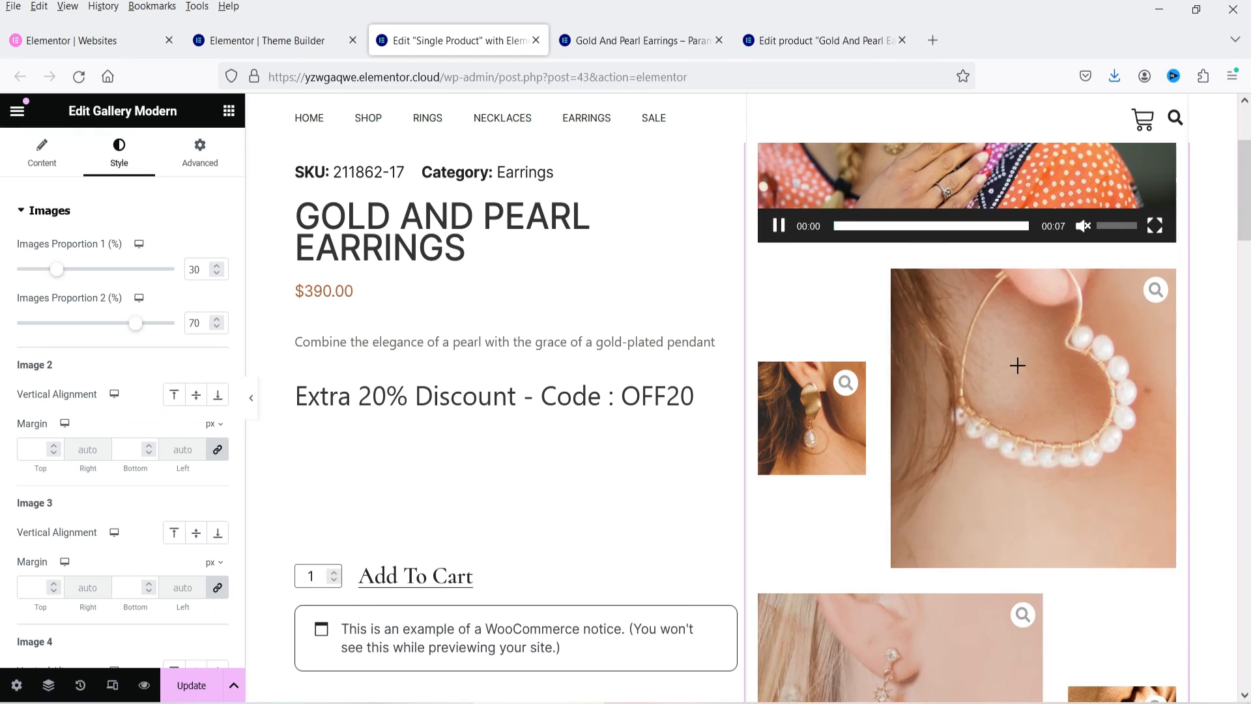
pyautogui.moveTo(66, 276); pyautogui.dragTo(69, 279)
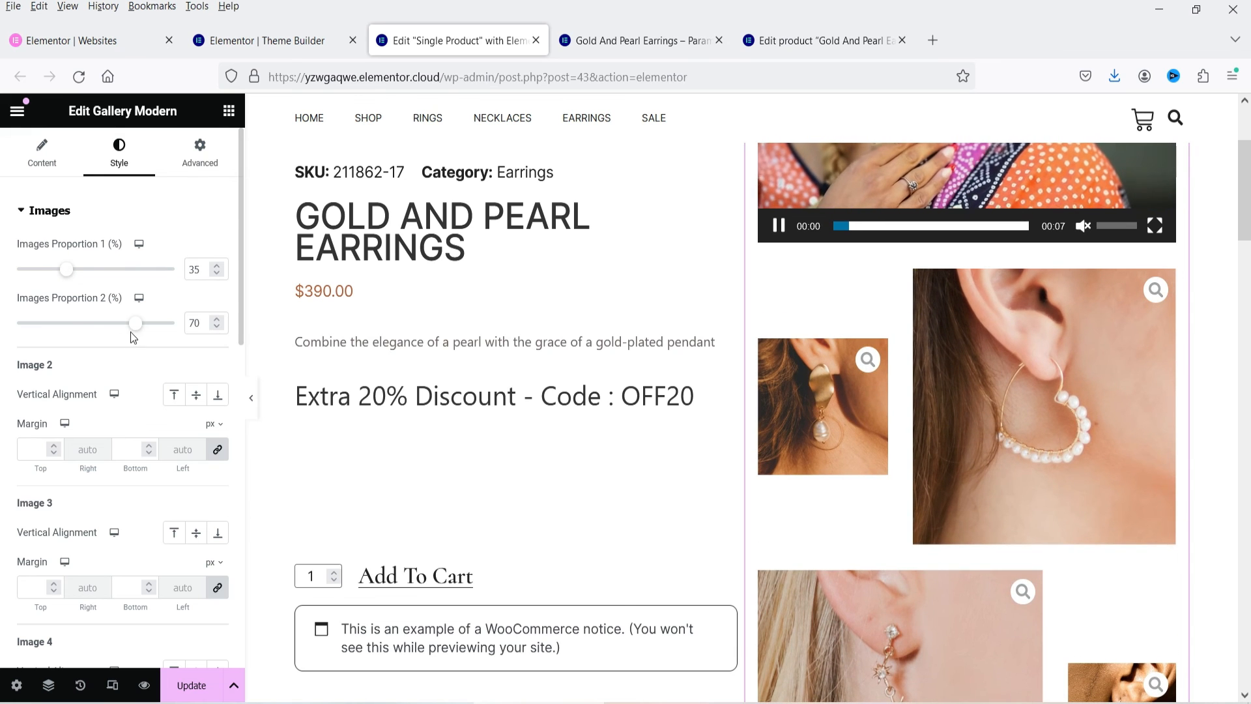
pyautogui.moveTo(120, 331); pyautogui.dragTo(114, 331)
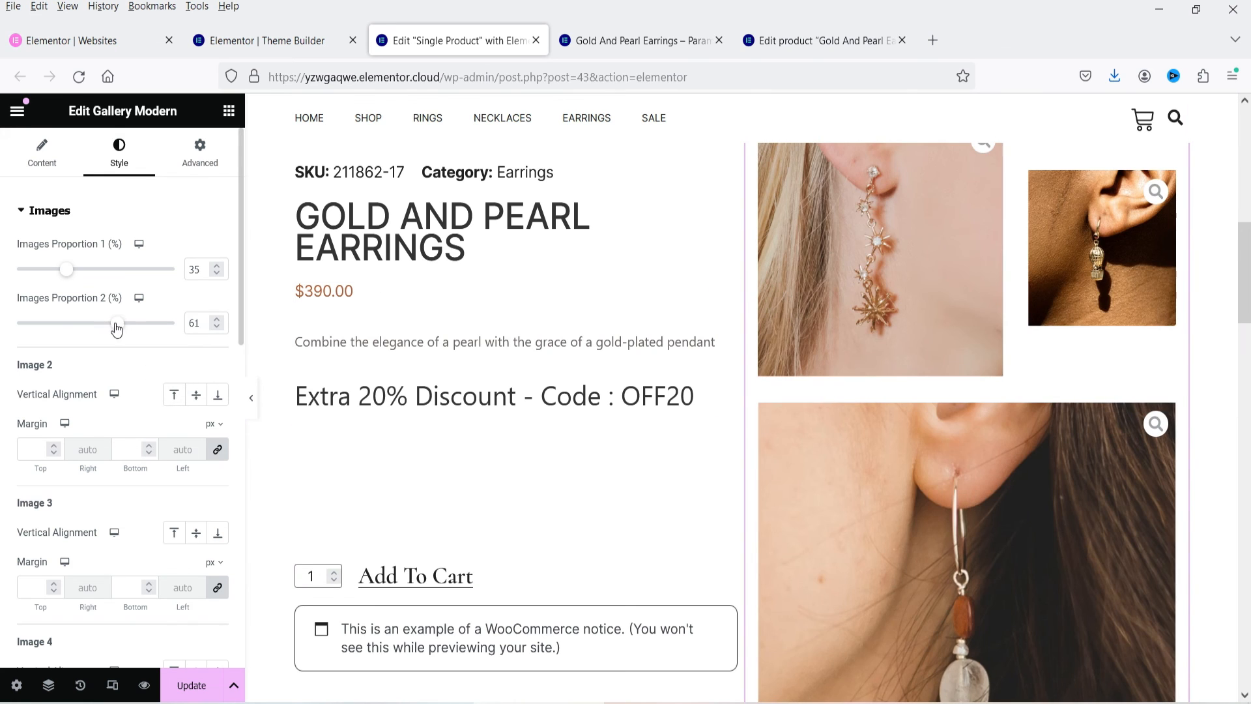
pyautogui.moveTo(110, 327)
pyautogui.mouseDown()
pyautogui.moveTo(129, 326)
pyautogui.moveTo(118, 327)
pyautogui.mouseUp()
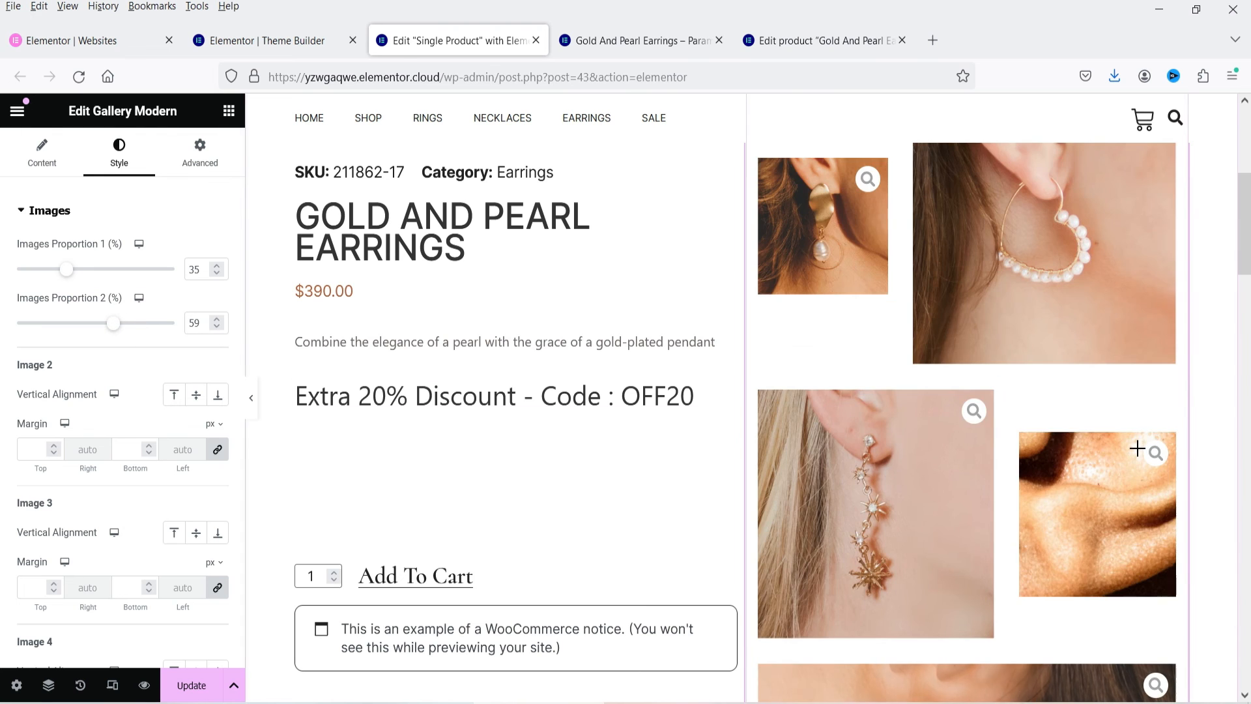
pyautogui.moveTo(70, 275); pyautogui.dragTo(75, 269)
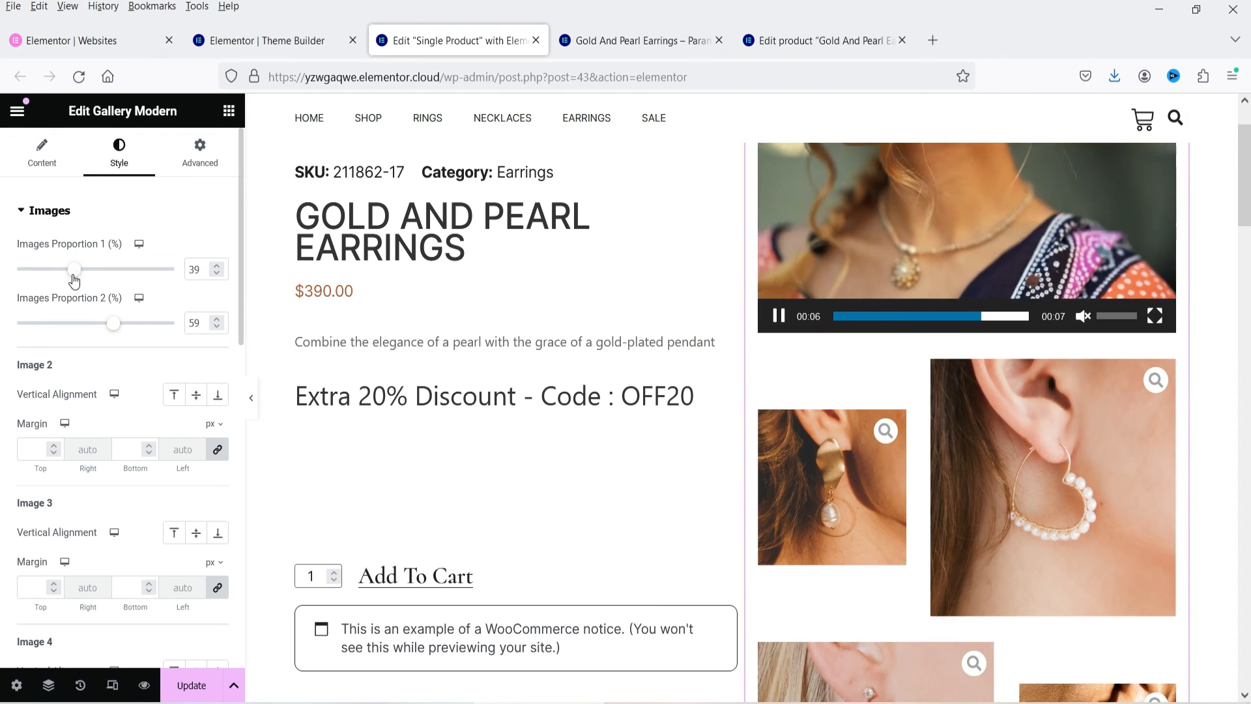
# Step: Set the vertical alignment of Image 2 to Bottom, Image 3 to Top and Image 4 to Bottom
pyautogui.click(174, 395)
pyautogui.click(217, 398)
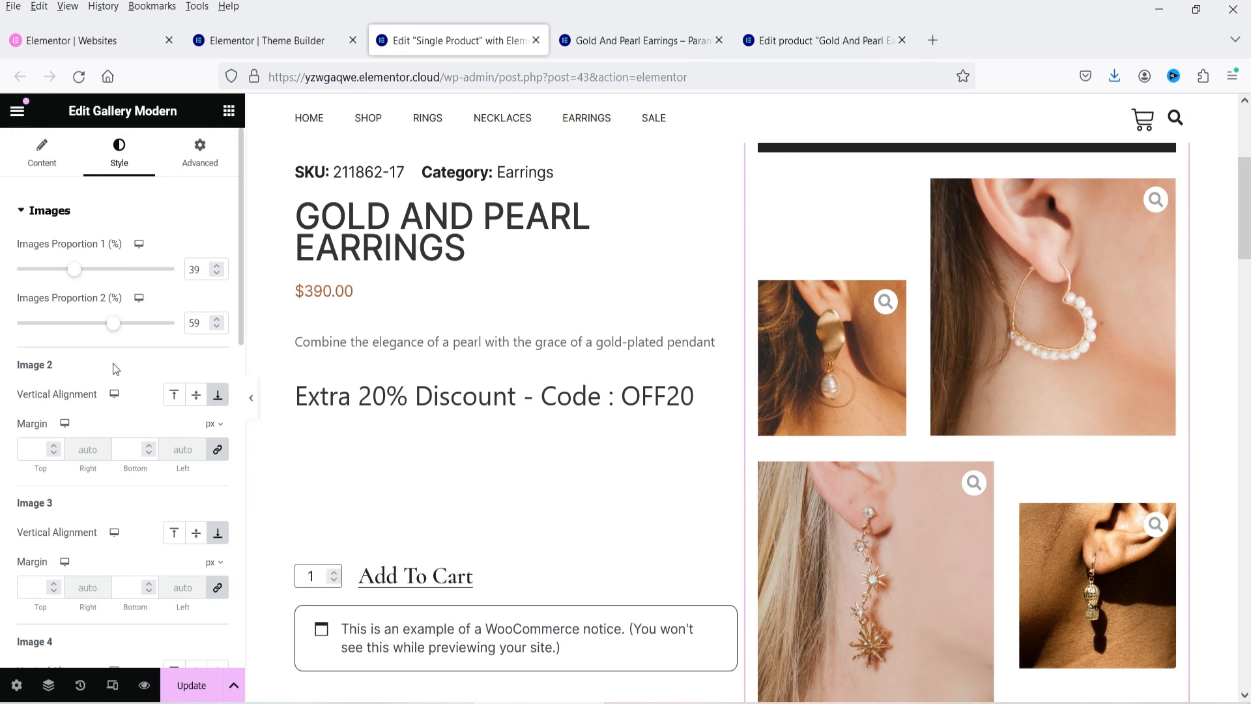
pyautogui.scroll(-4, 95, 486)
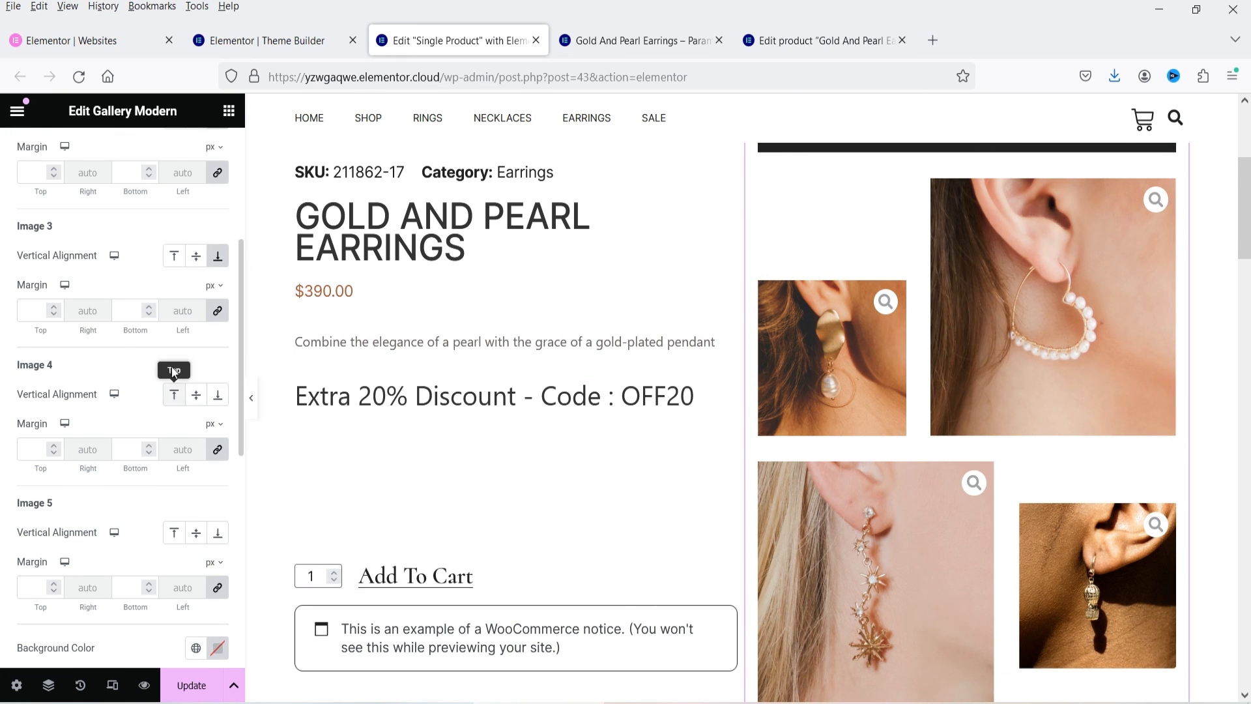
pyautogui.click(218, 397)
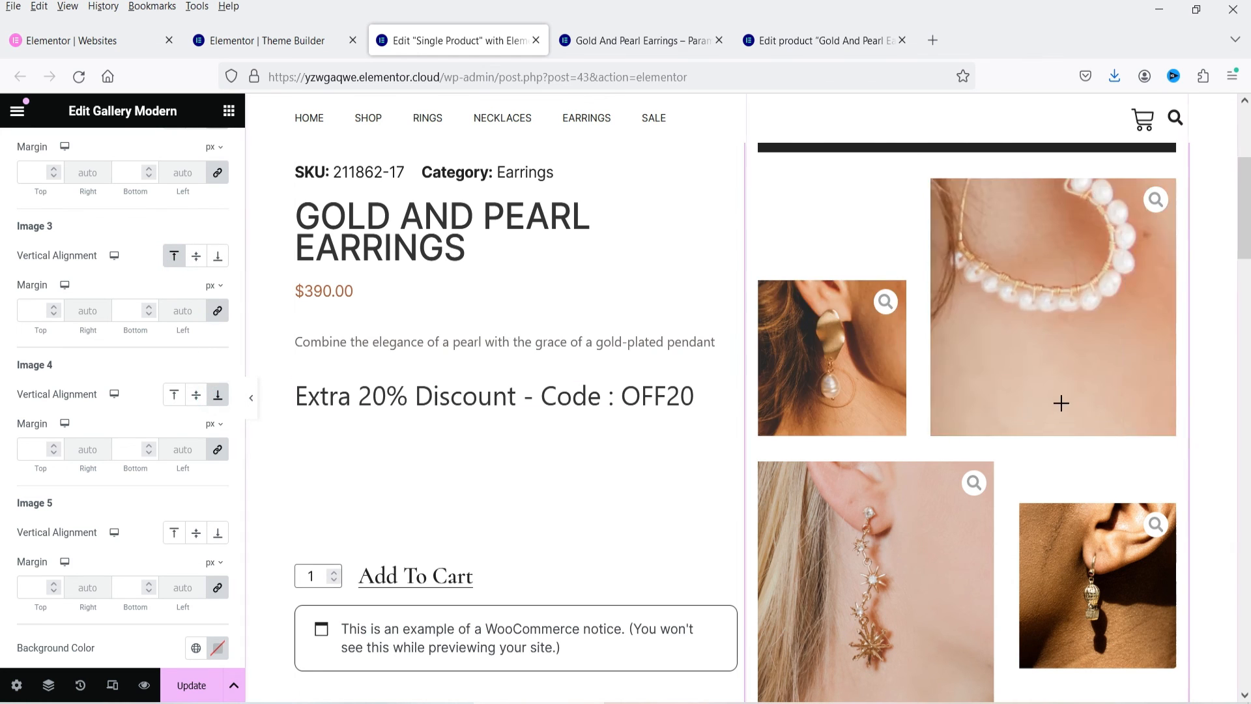
# Step: Set the vertical alignment of Image 5 to Bottom and review the remaining image style options
pyautogui.scroll(-5, 1061, 402)
pyautogui.scroll(-3, 182, 391)
pyautogui.click(218, 355)
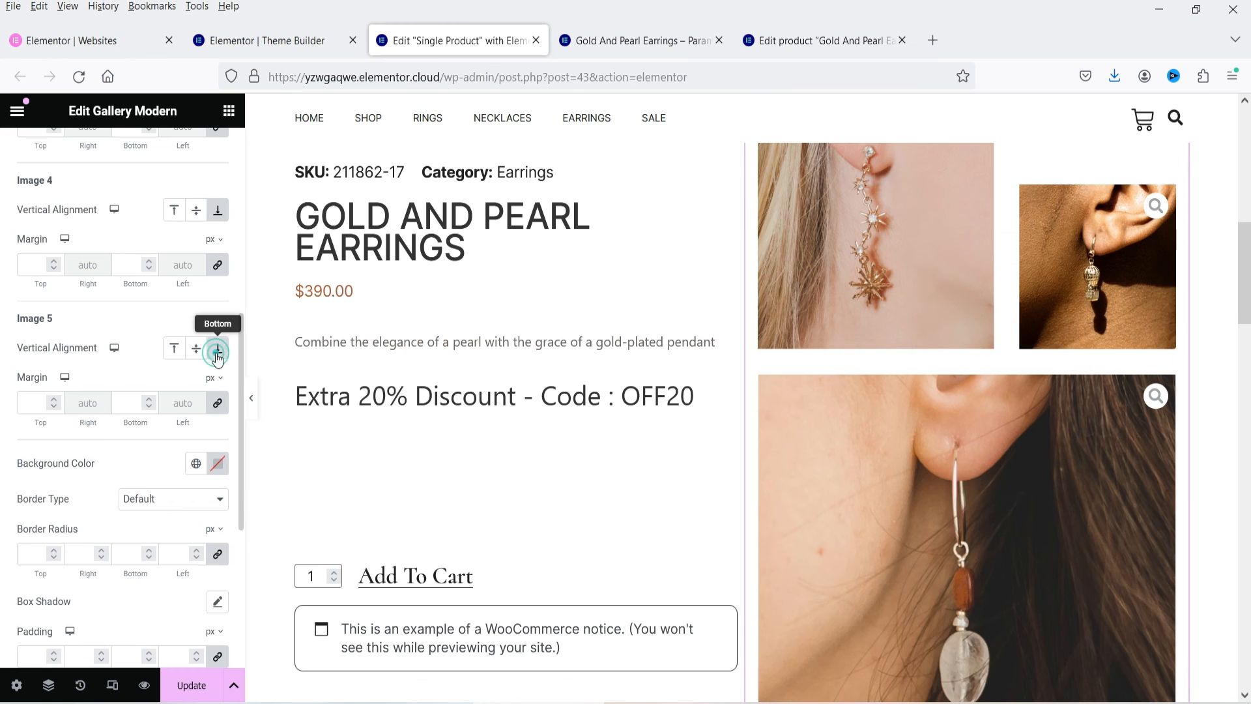
pyautogui.scroll(-5, 396, 448)
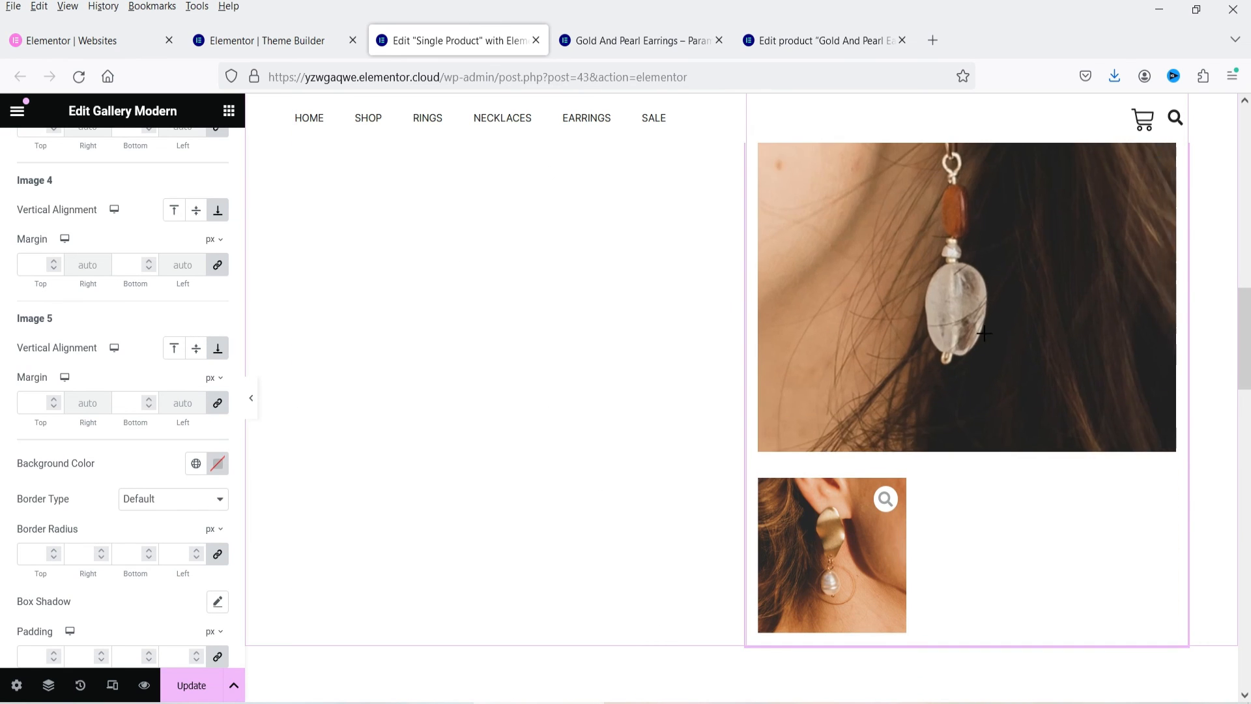
pyautogui.scroll(-5, 84, 408)
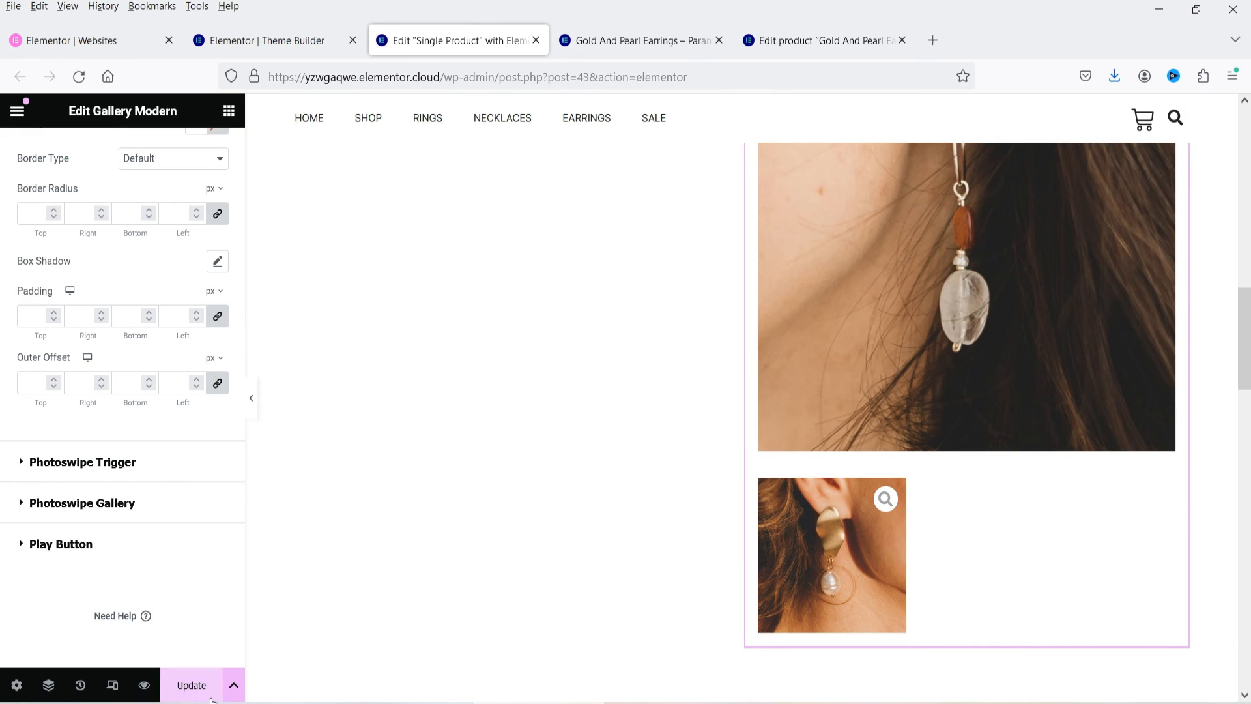
# Step: Update the Single Product template, reload the live Gold And Pearl Earrings page and examine the modern gallery's layout
pyautogui.scroll(12, 1215, 291)
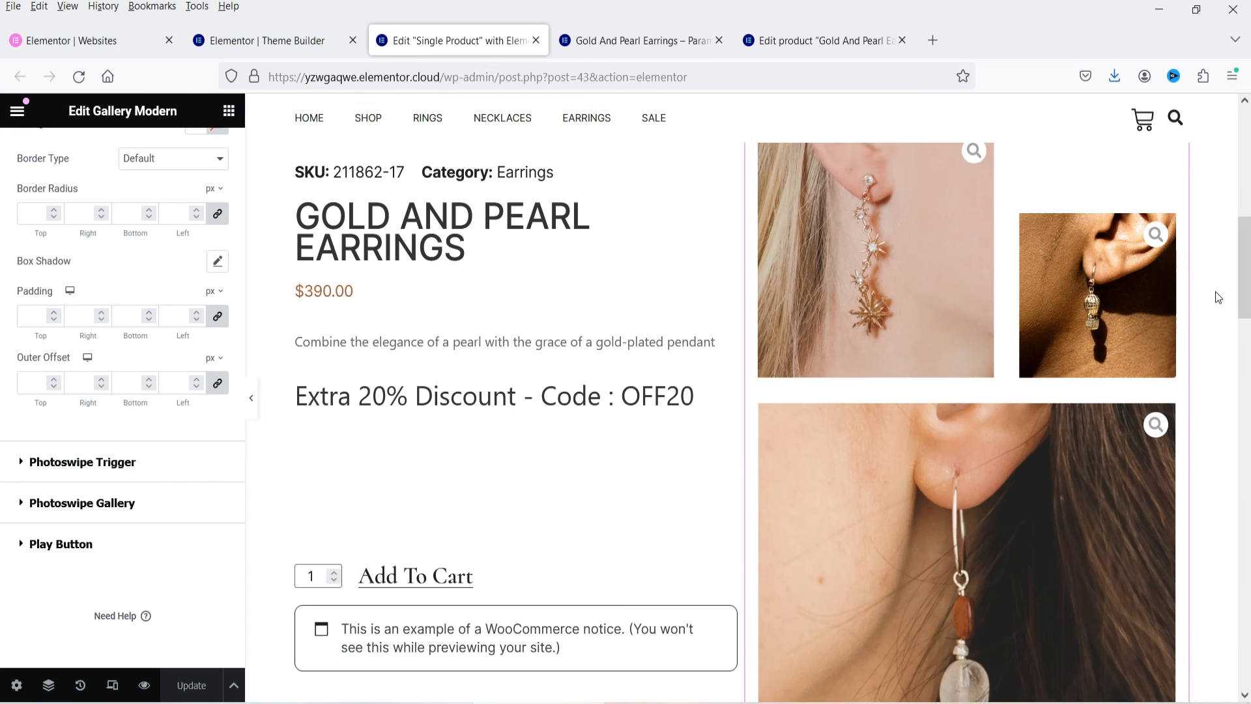
pyautogui.scroll(-8, 977, 395)
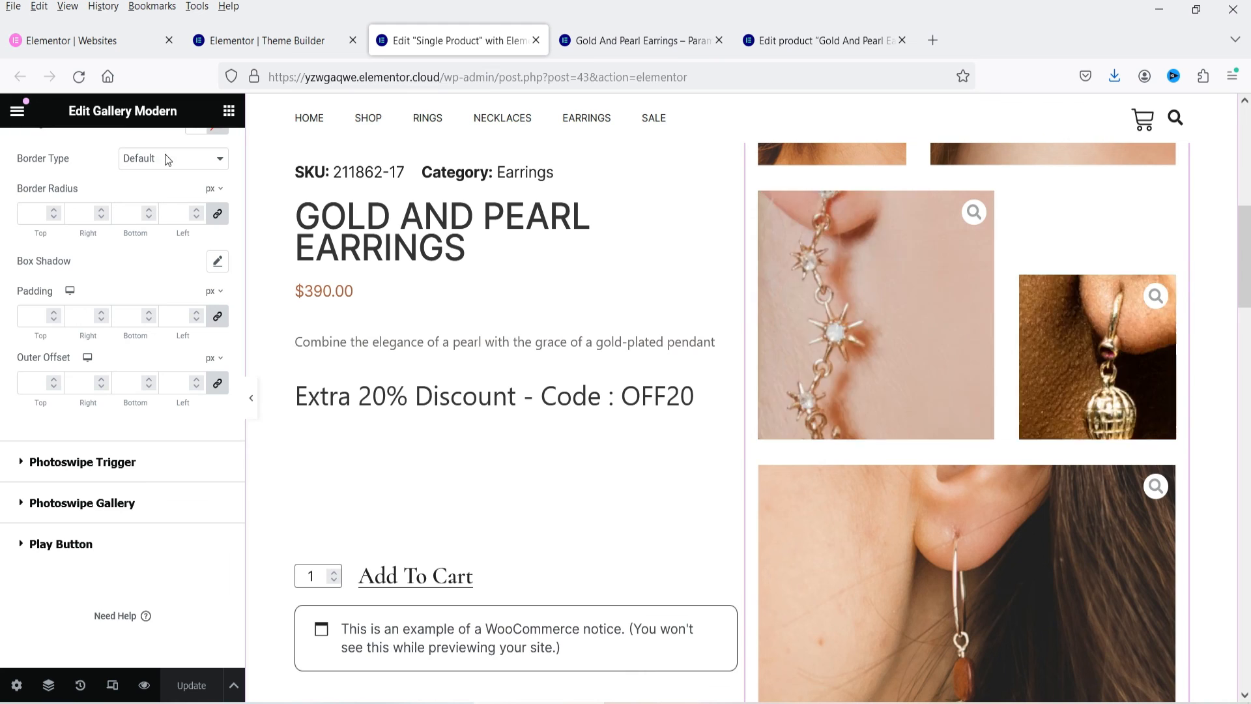
pyautogui.click(620, 42)
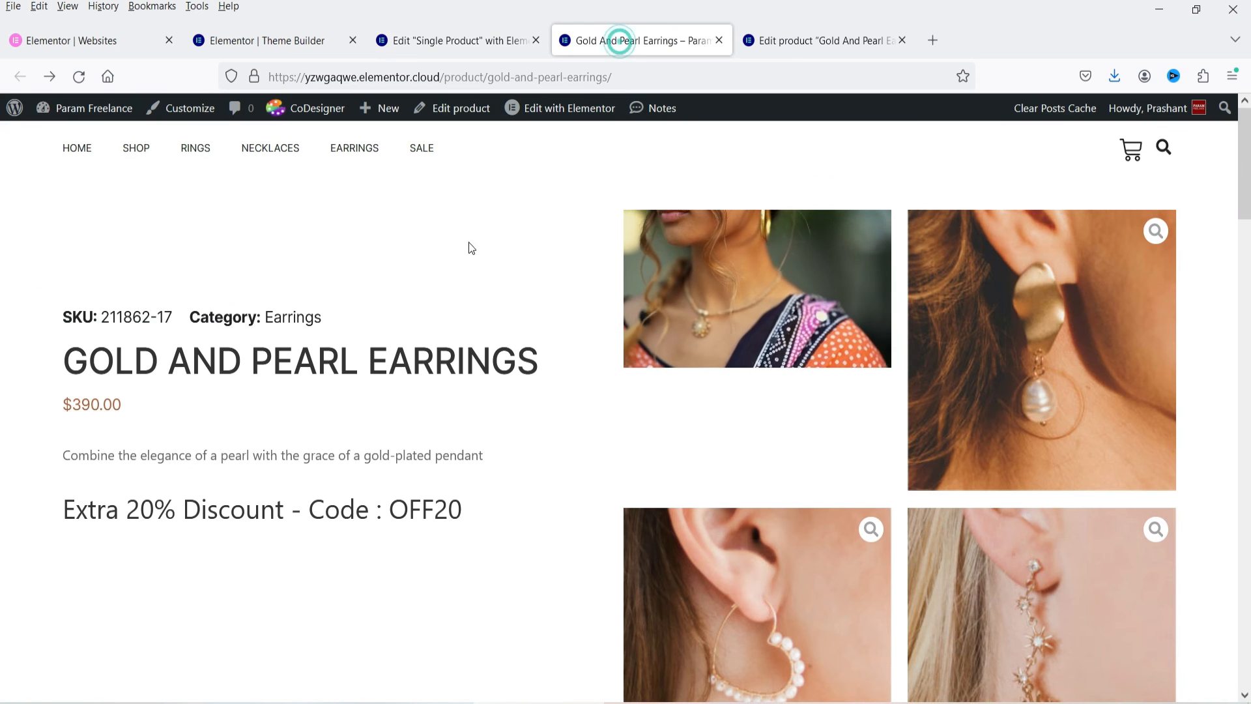
pyautogui.click(79, 77)
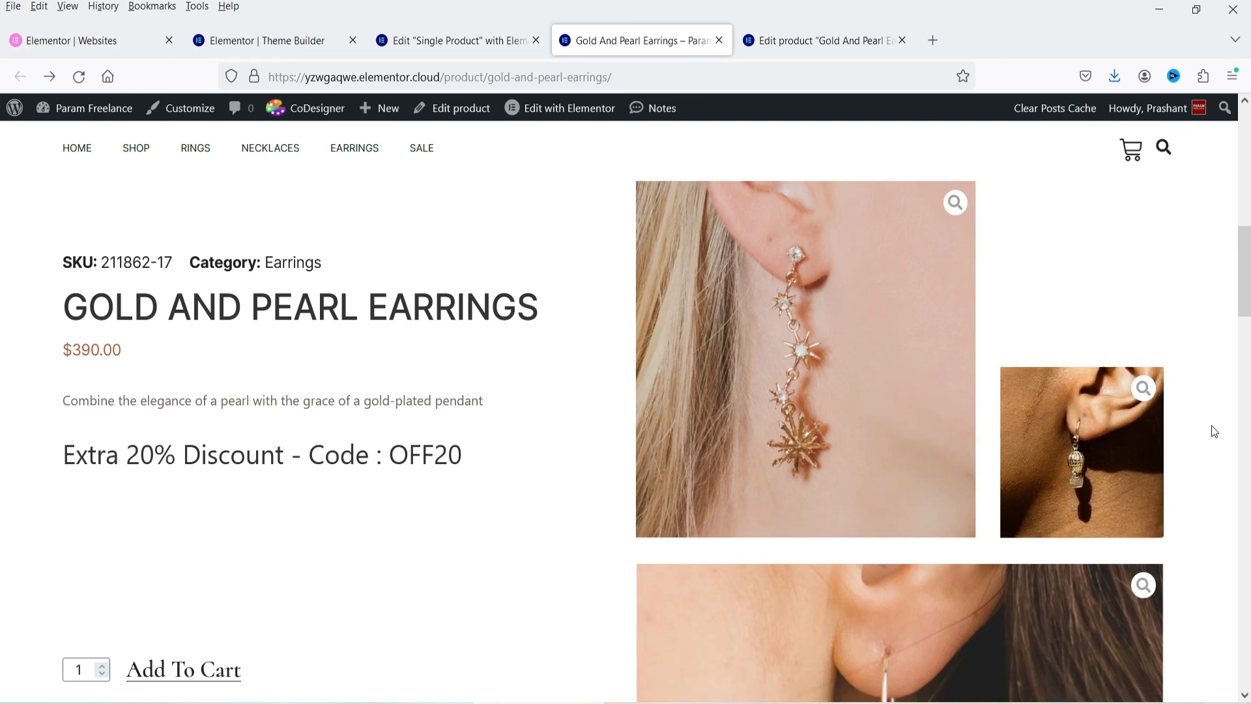
pyautogui.scroll(-5, 1212, 430)
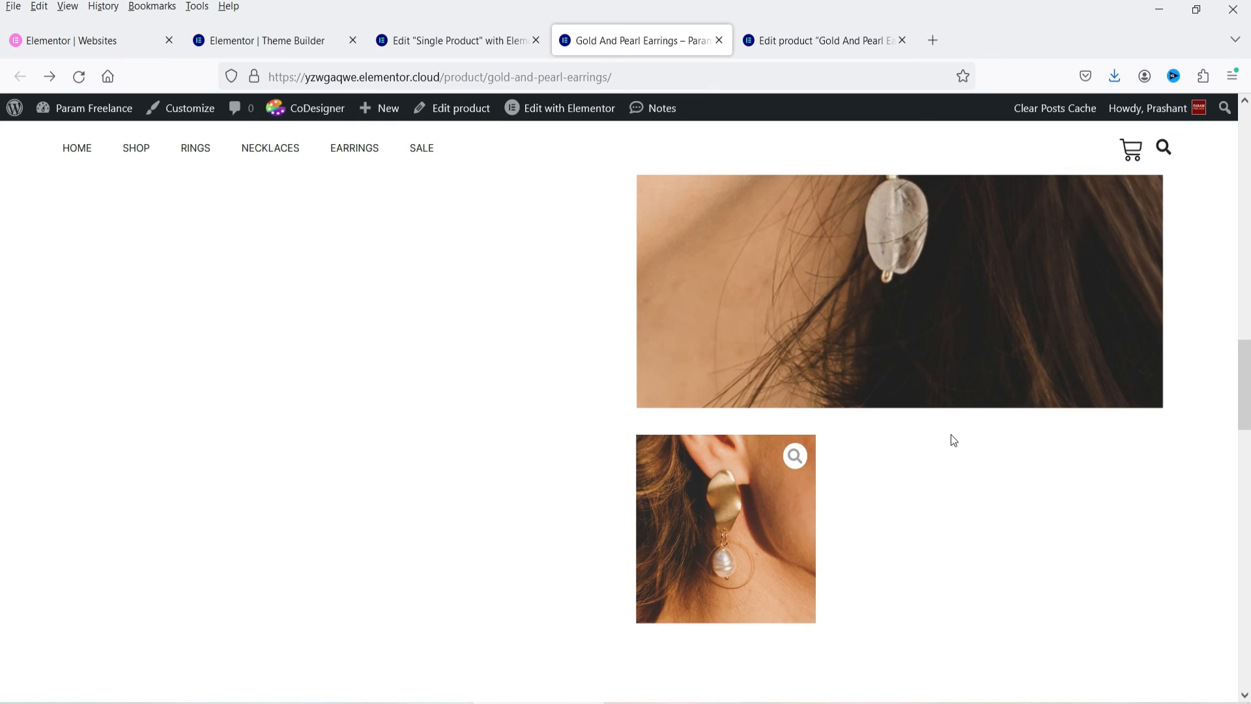
pyautogui.scroll(5, 951, 434)
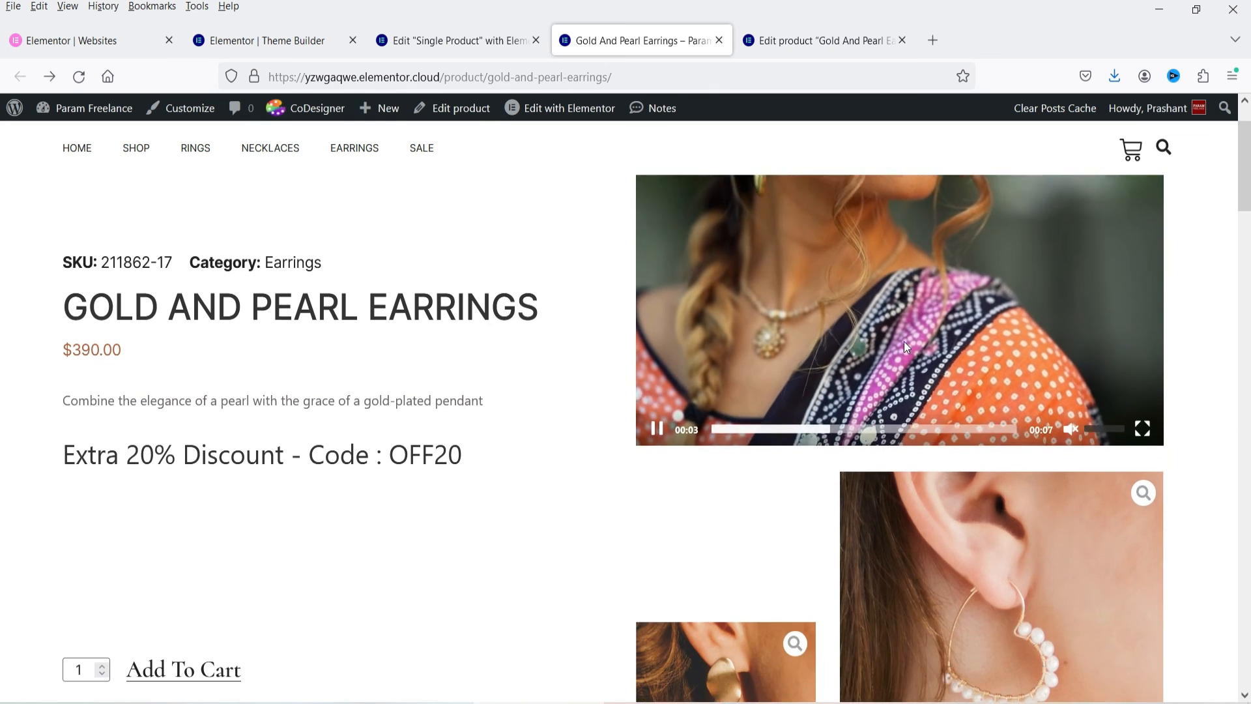
# Step: Open the hoop earring image in the live gallery's lightbox, browse through the following images and close the lightbox
pyautogui.click(1151, 391)
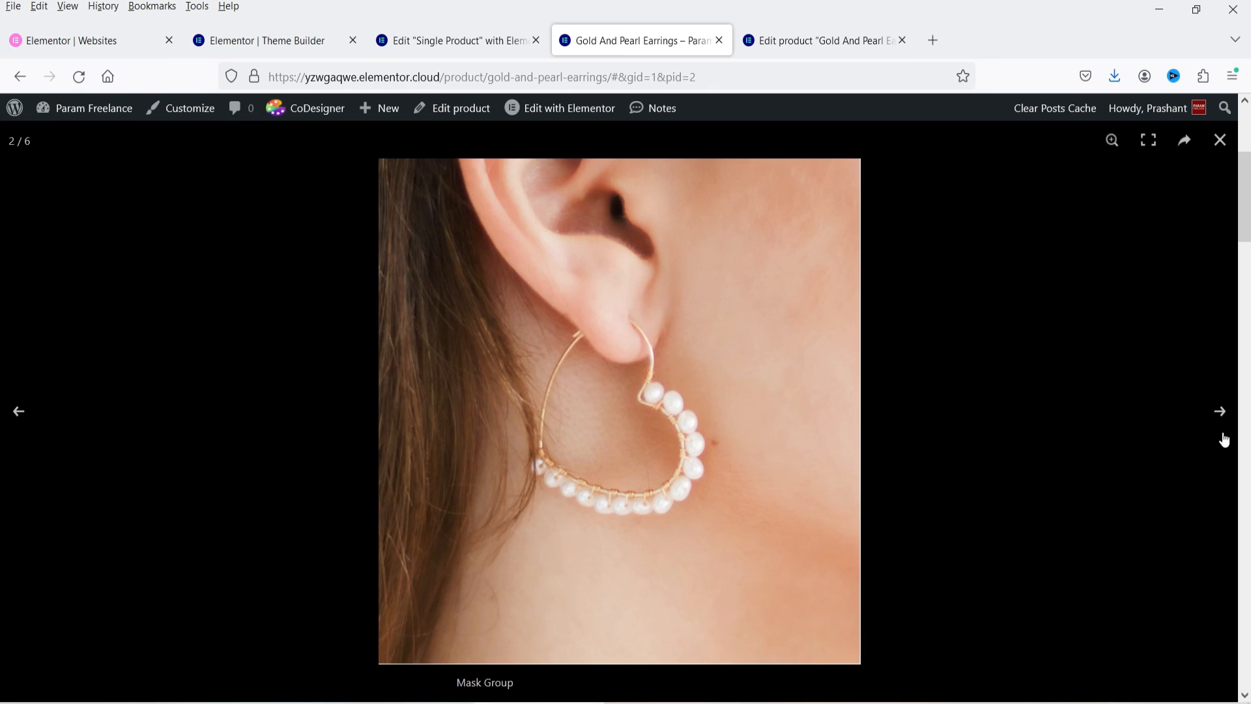
pyautogui.click(1222, 414)
pyautogui.click(1222, 414)
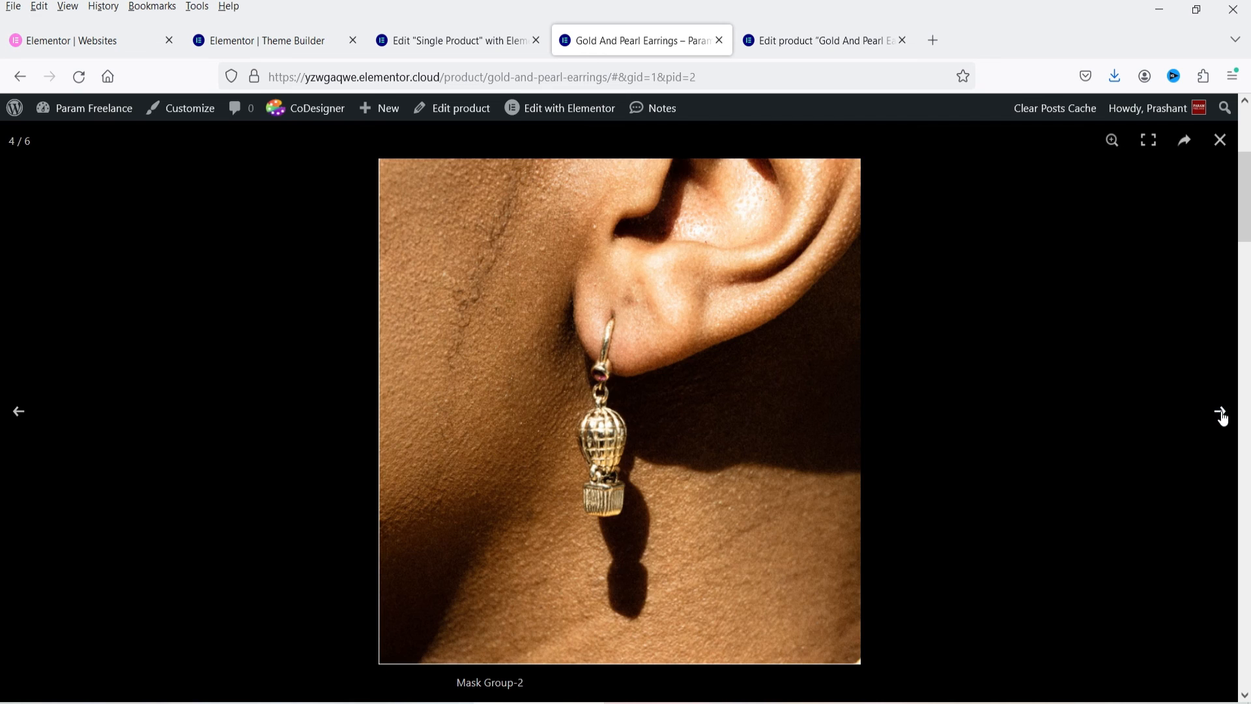
pyautogui.click(1222, 414)
pyautogui.click(1222, 414)
pyautogui.click(1181, 335)
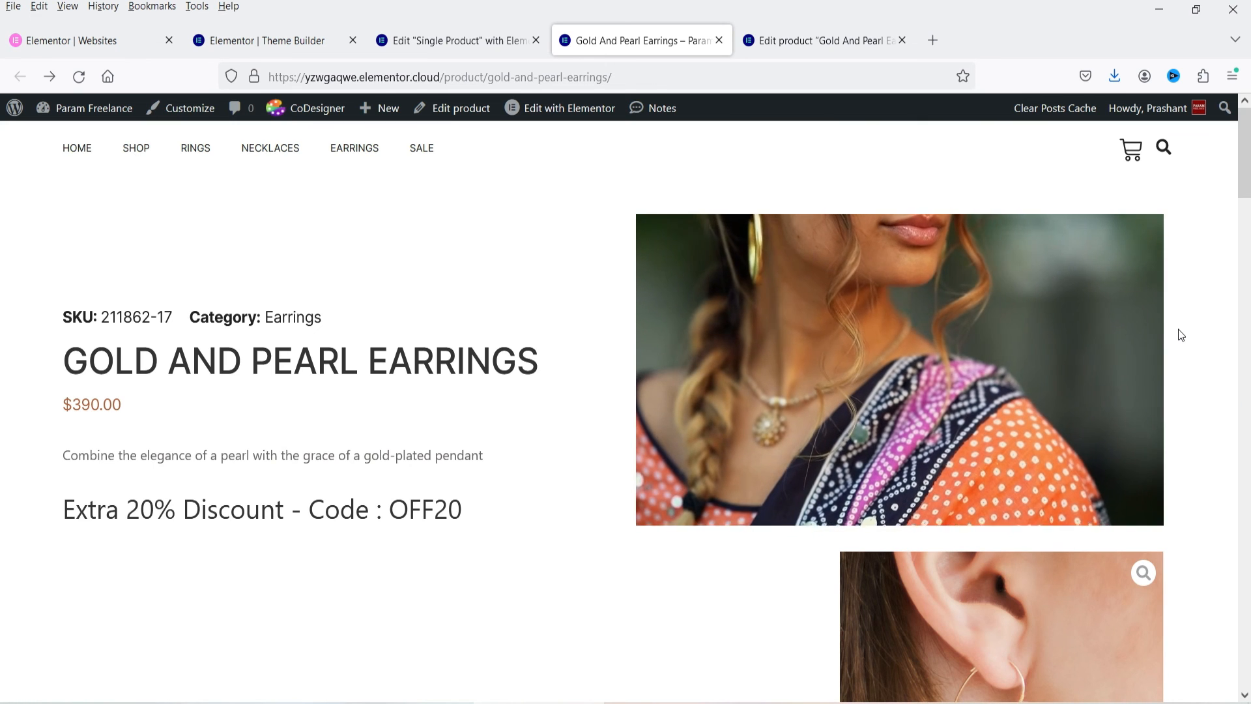